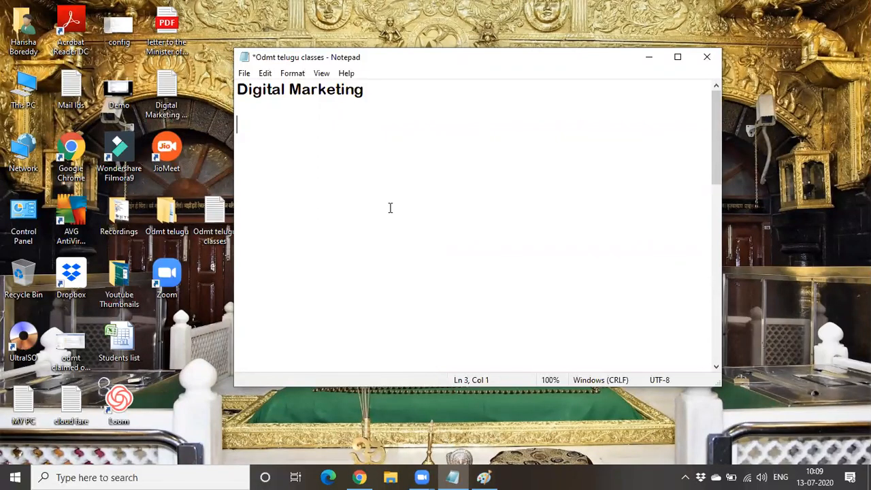
Add the heading "Search Network" on the third line of the notes, below "Digital Marketing".
text(Search)
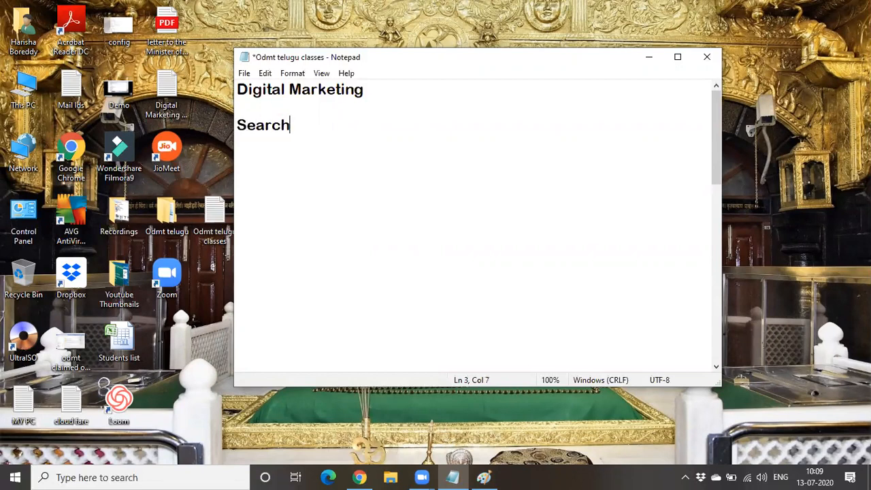
text( Network)
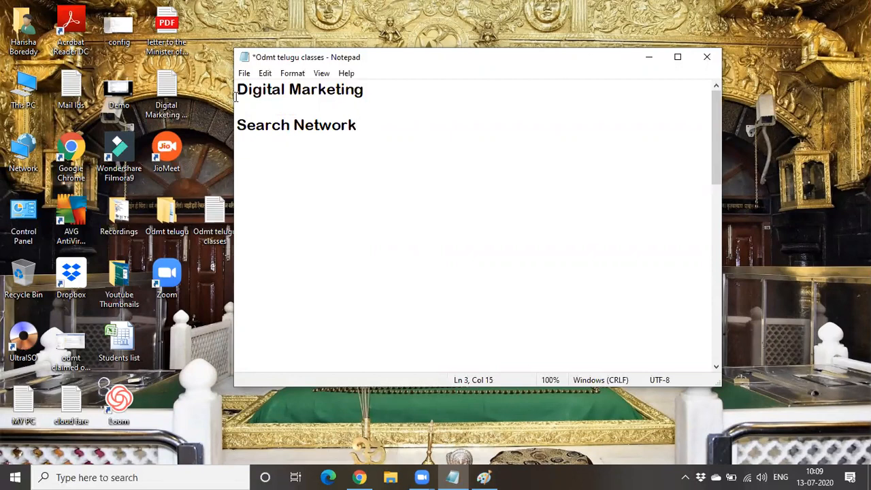
Switch to Chrome, search the web for "google ads" and open the official Google Ads site from the sponsored result.
click(360, 477)
click(177, 33)
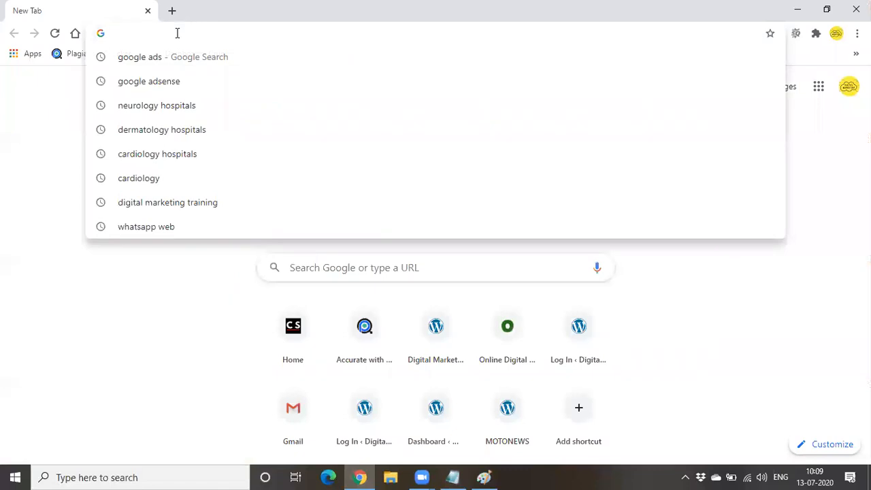
text(google ads)
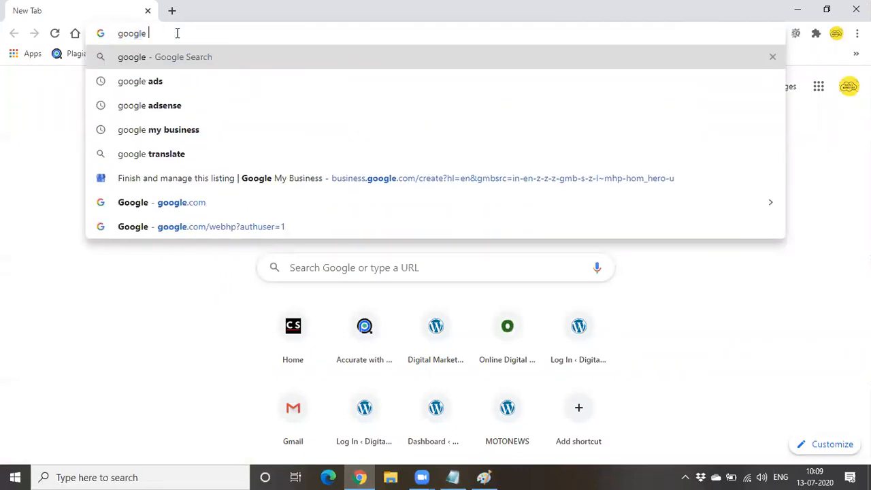
key(Return)
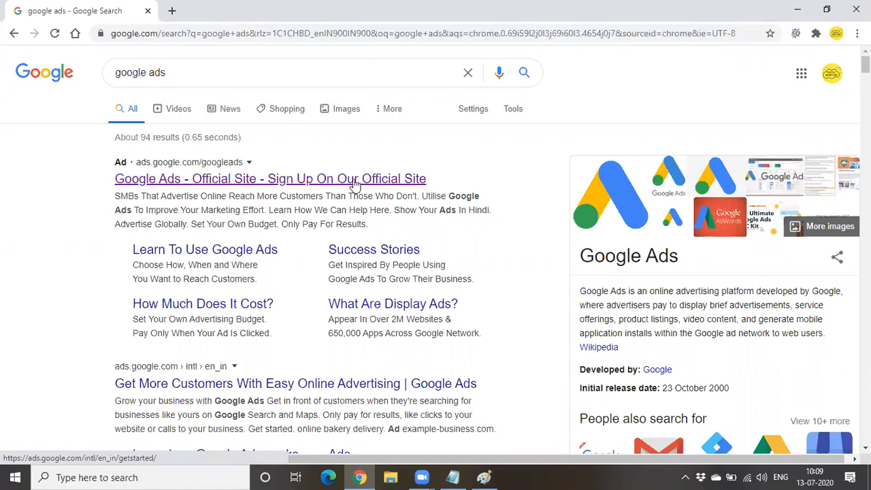
click(317, 182)
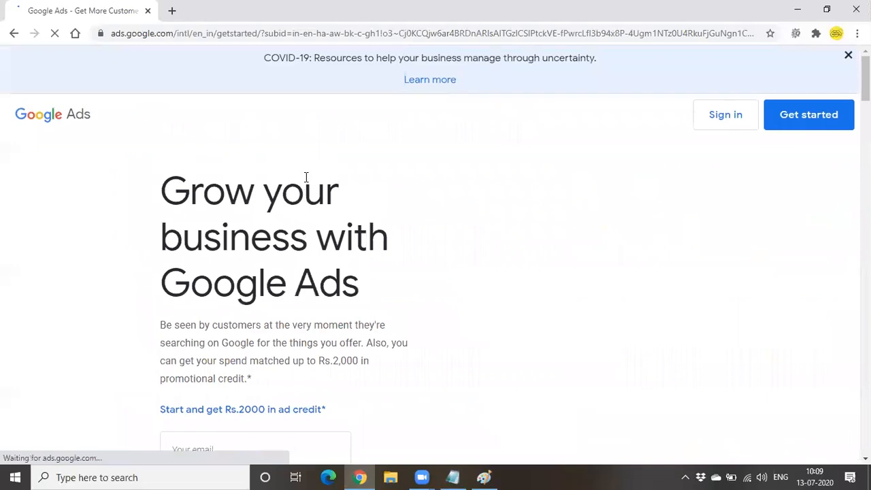
Examine the promotional ad credit offer and its email form on the Google Ads landing page.
scroll(365, 276, down, 4)
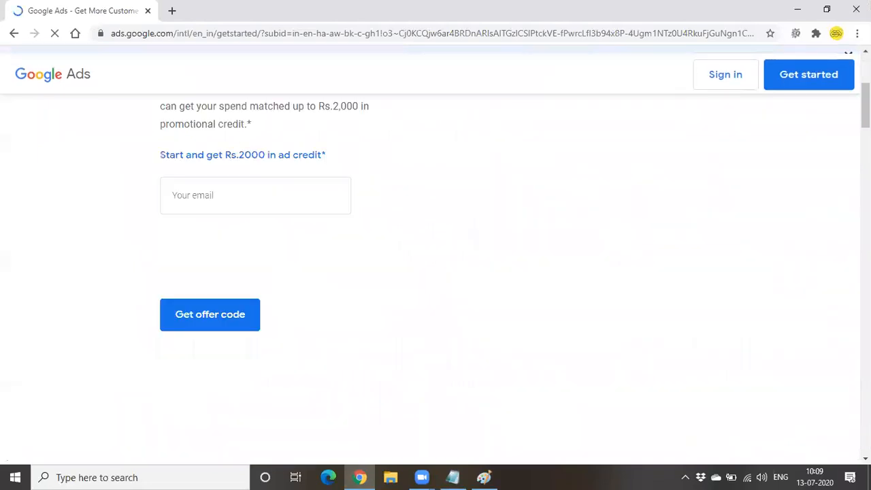
scroll(181, 177, up, 2)
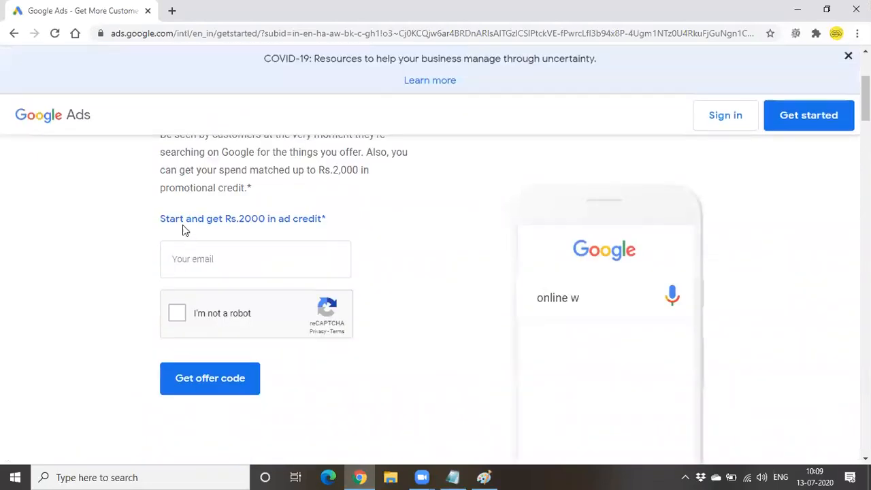
drag(186, 283, 377, 288)
click(378, 288)
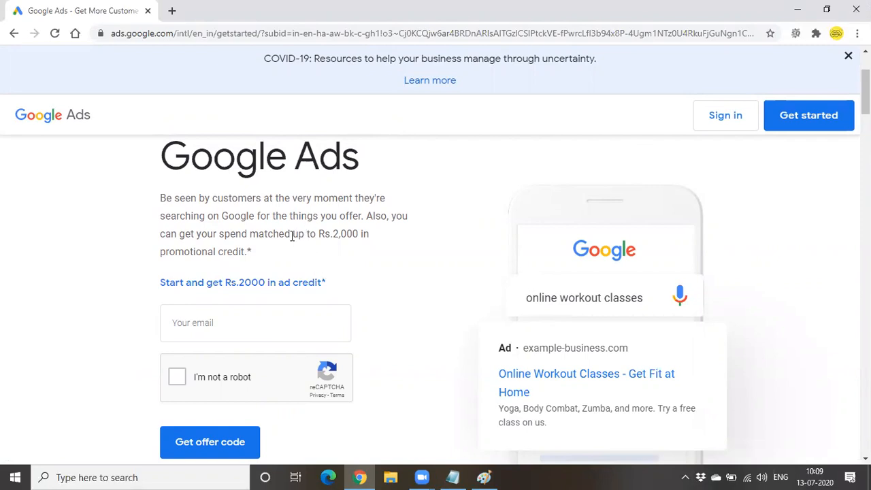
drag(293, 235, 375, 236)
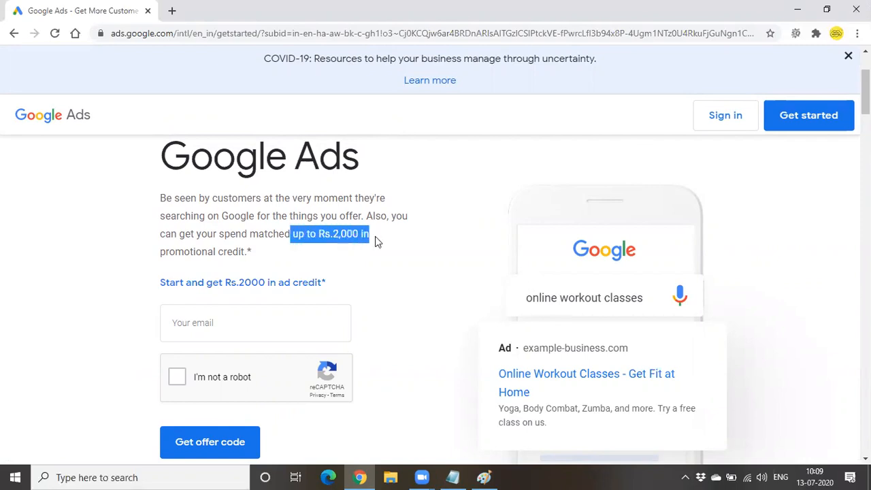
click(242, 315)
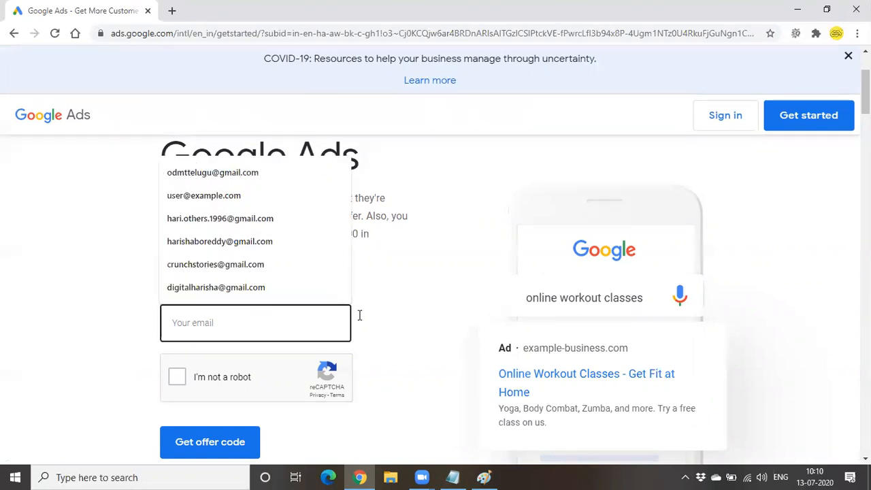
click(387, 313)
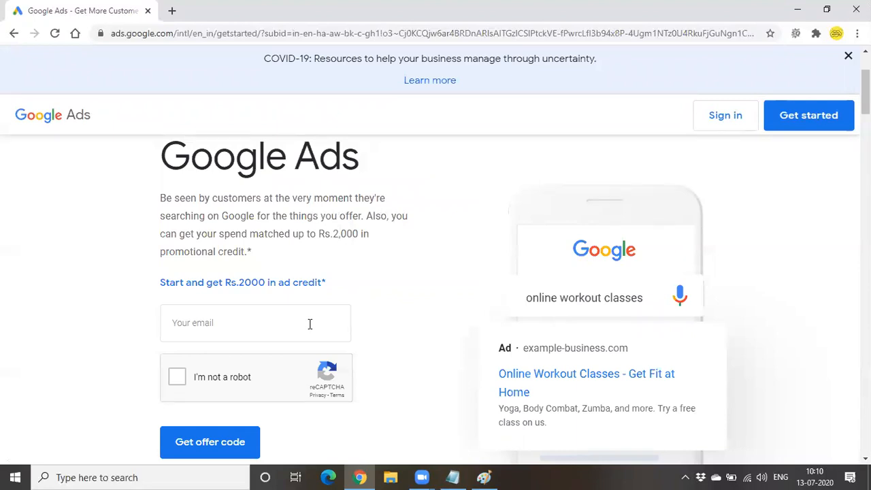
scroll(367, 319, up, 2)
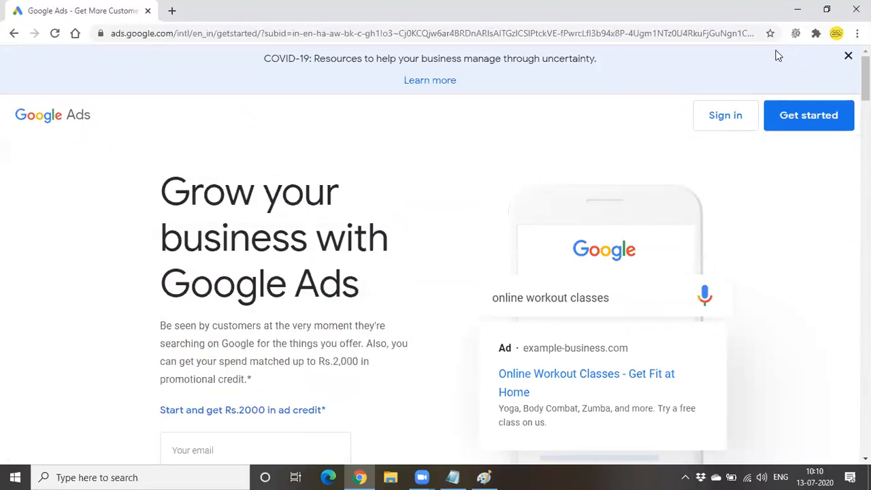
Sign in to Google Ads and start creating a new Google Ads account.
click(724, 116)
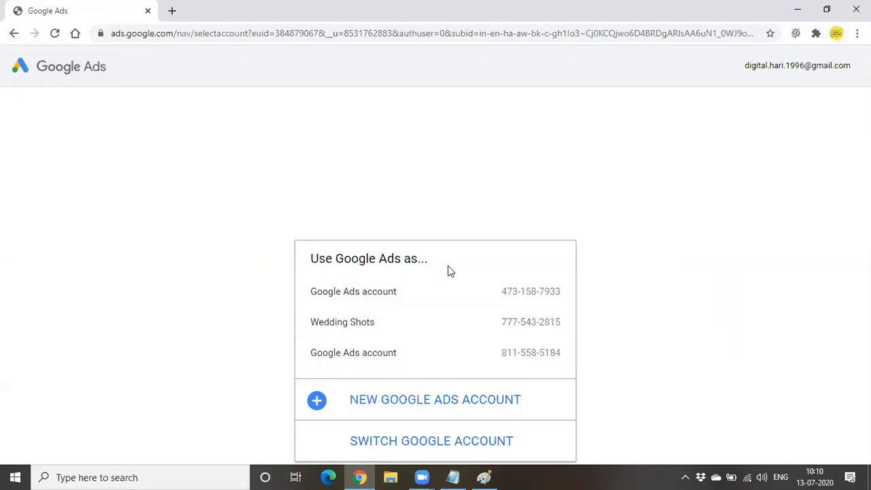
click(424, 399)
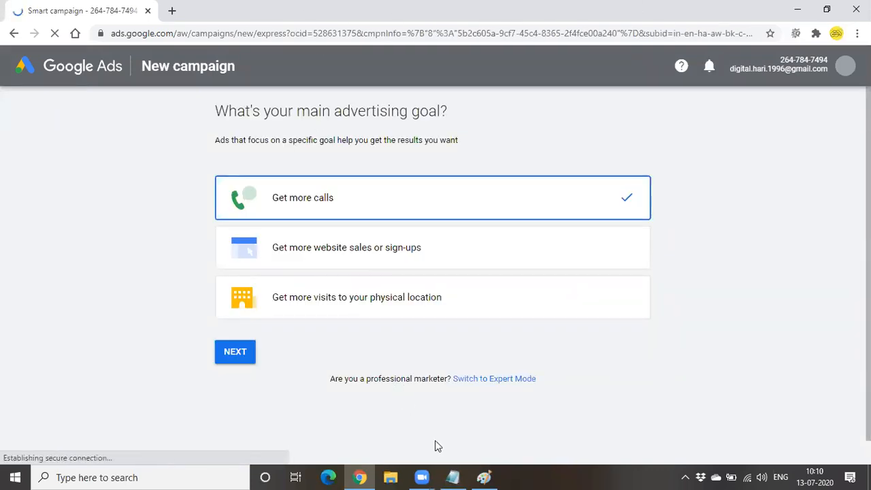
Switch to Notepad, shift its window aside and add the line "Google Ads express" below "Search Network", separated by a blank line.
click(452, 477)
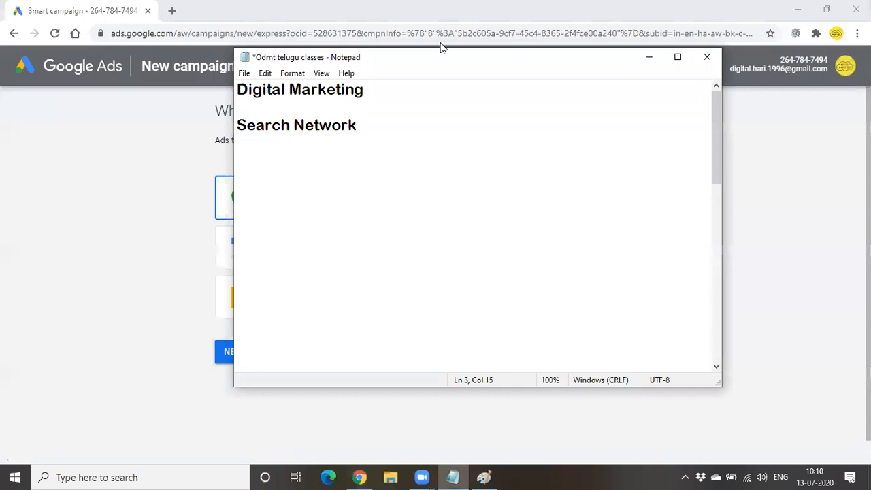
drag(441, 46, 544, 98)
key(Return)
key(Return)
text(Goo)
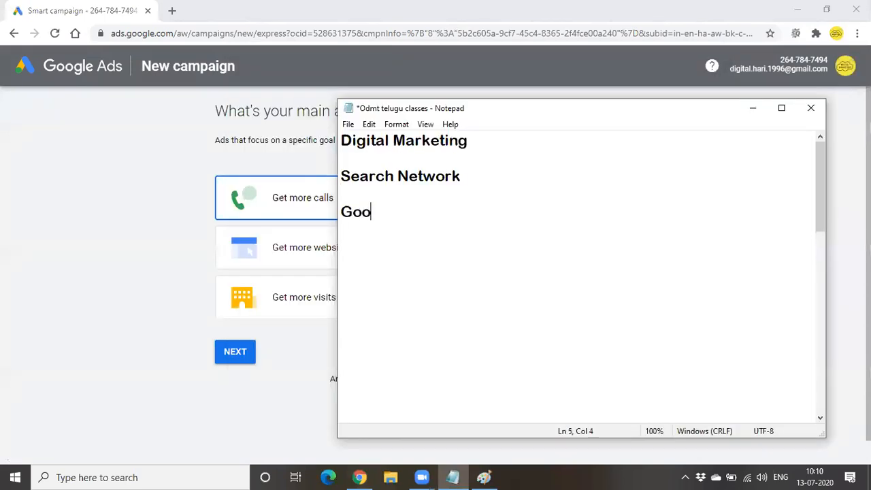
text(gle ADs)
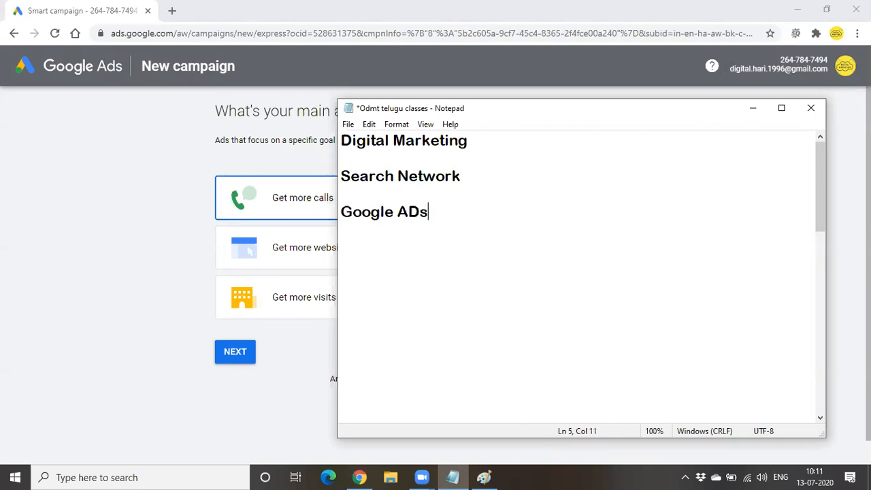
key(BackSpace)
key(BackSpace)
key(BackSpace)
text(ds exp)
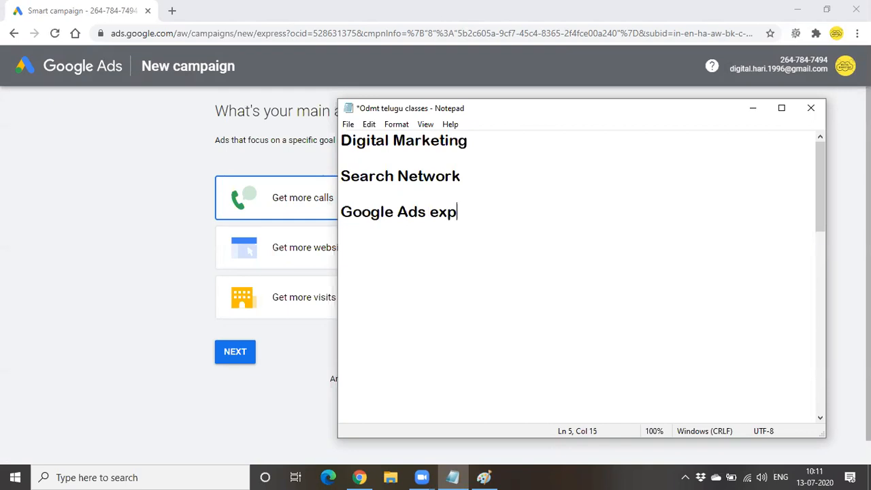
text(ress)
Add the line "Google Ads" directly under "Google Ads express" and return to the new campaign page.
key(Return)
text(Google Ads)
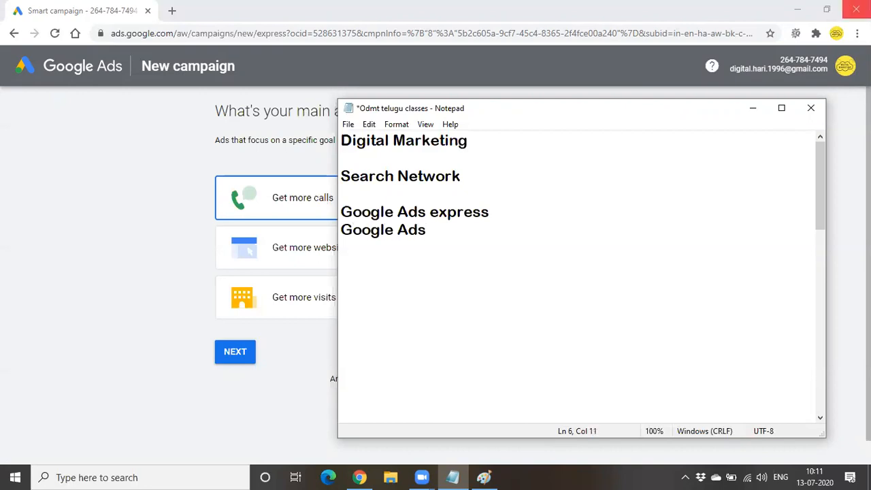
click(752, 107)
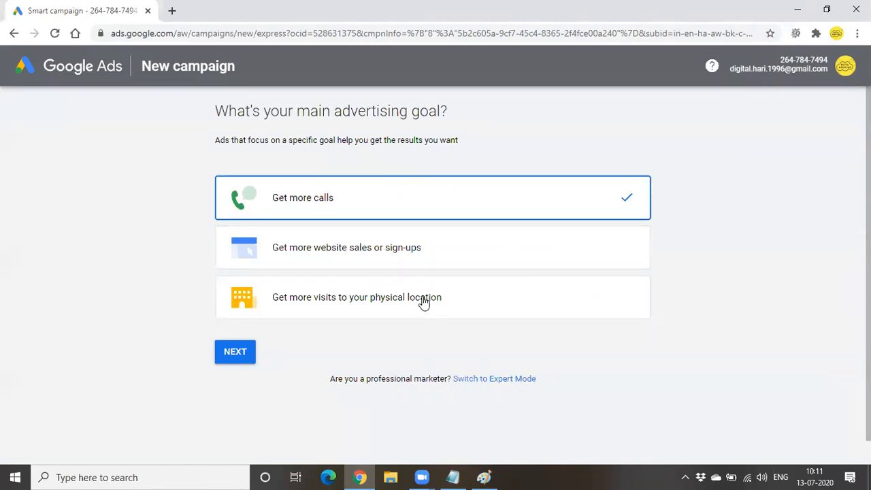
In the Notepad notes, append "-- campaign management" to the "Google Ads express" line and return to the campaign page.
click(453, 476)
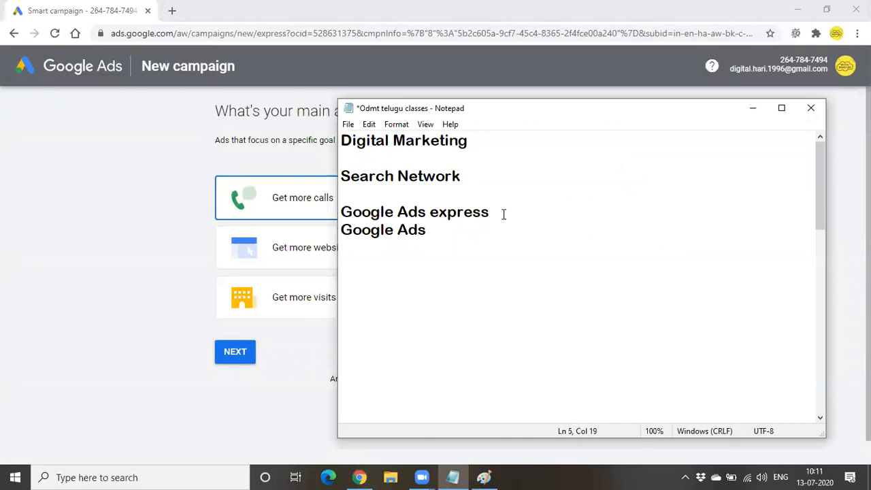
text(--)
click(751, 109)
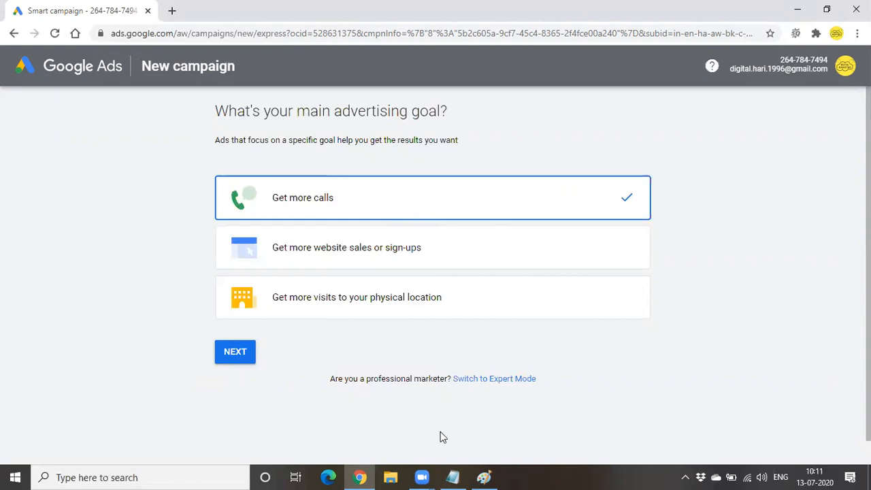
click(455, 477)
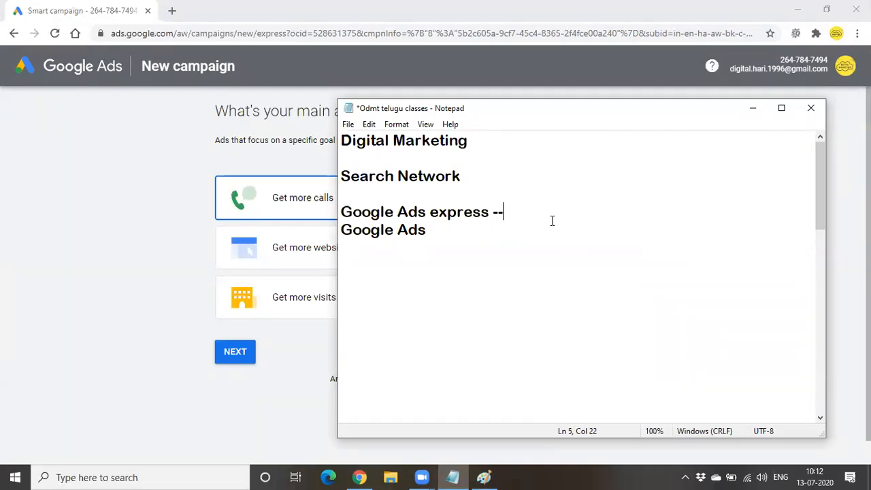
text(campaign ,a)
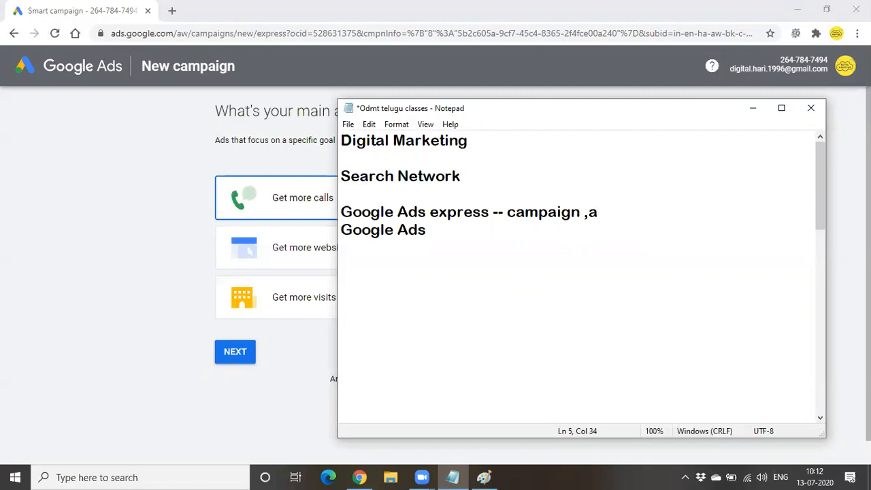
key(BackSpace)
key(BackSpace)
text(managemt)
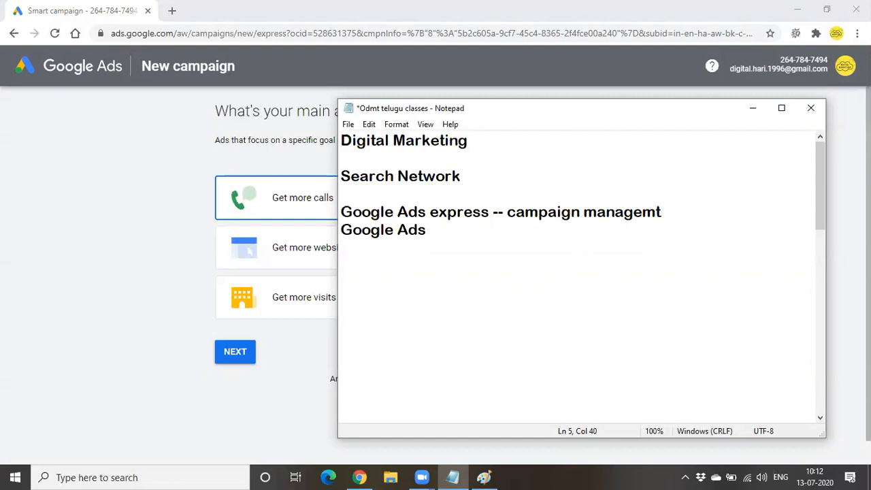
key(BackSpace)
text(ent)
click(753, 110)
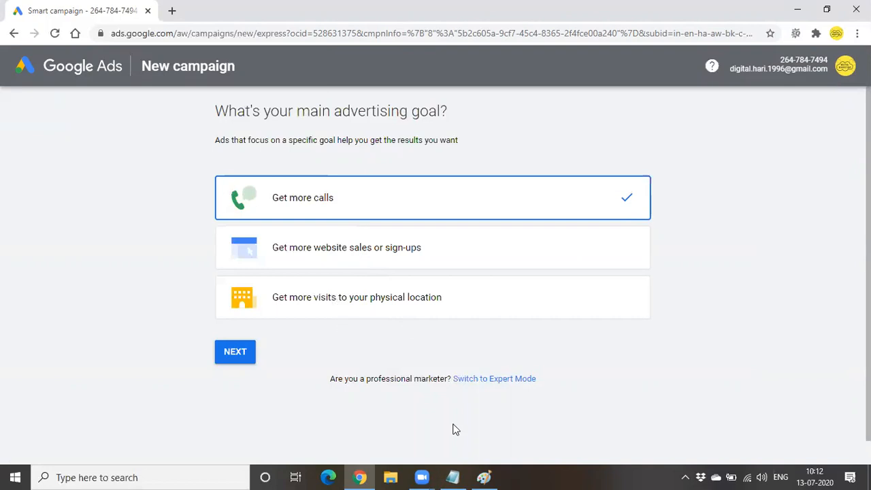
Switch the new campaign setup to Expert Mode for professional marketers.
mouse_move(453, 473)
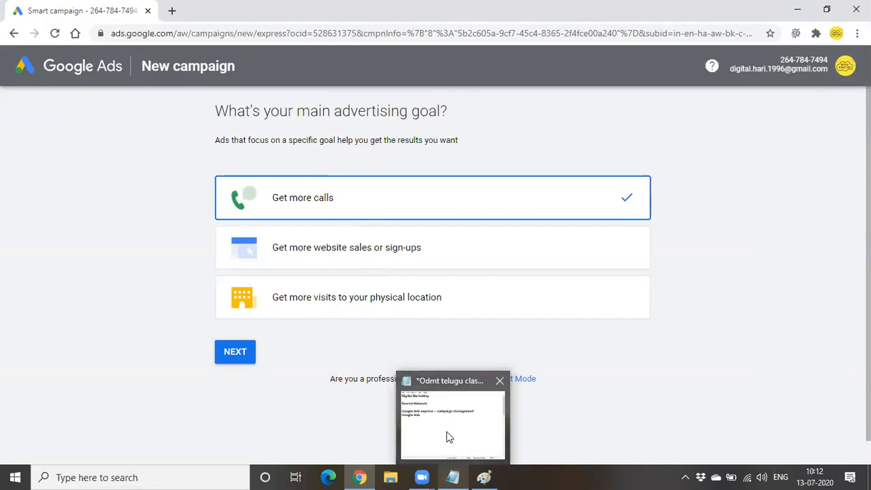
mouse_move(447, 433)
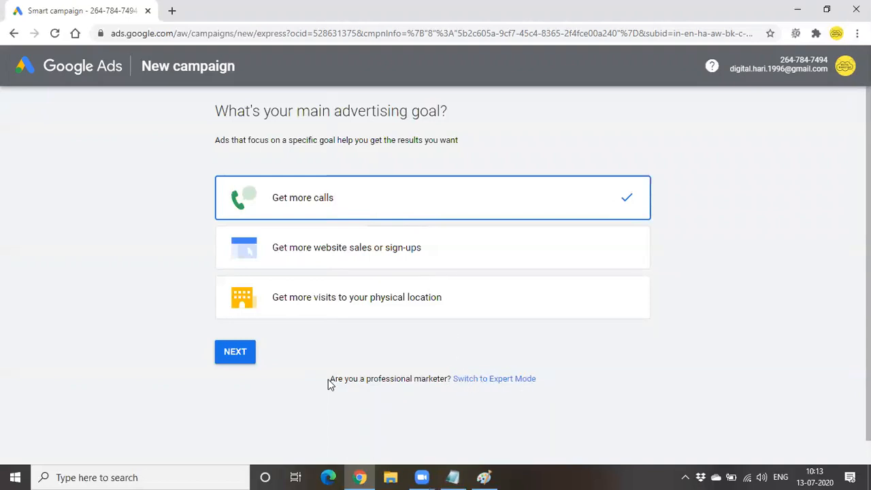
drag(329, 383, 443, 379)
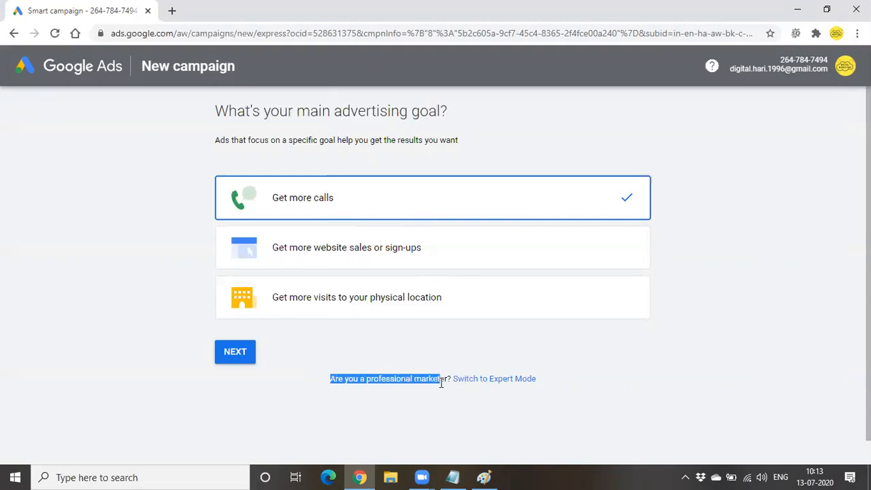
click(440, 395)
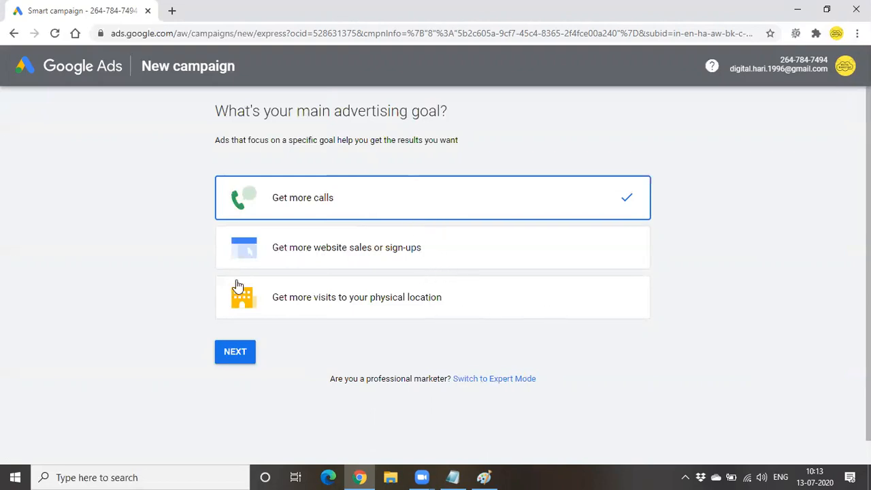
click(487, 381)
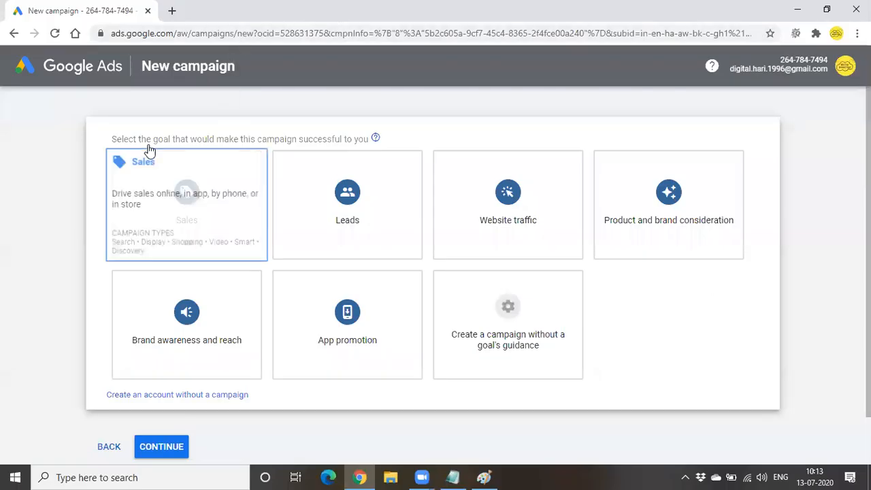
Choose to create the campaign without a goal's guidance.
drag(113, 140, 374, 141)
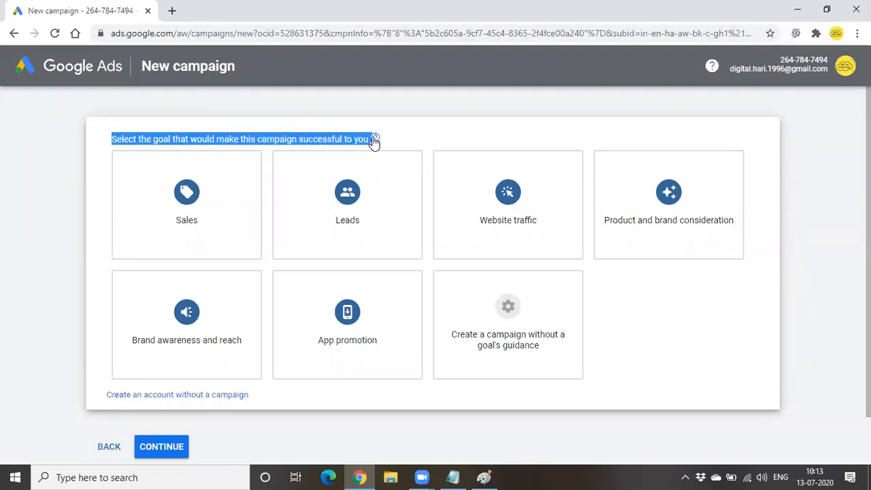
click(436, 130)
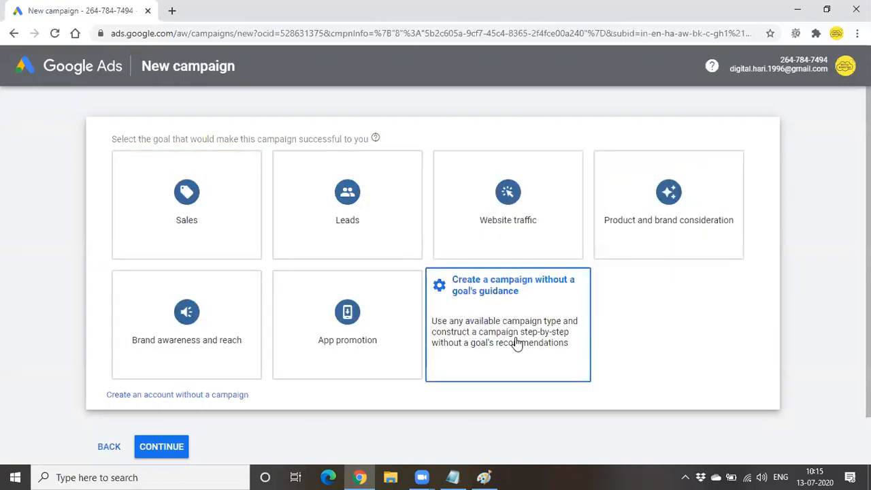
click(483, 302)
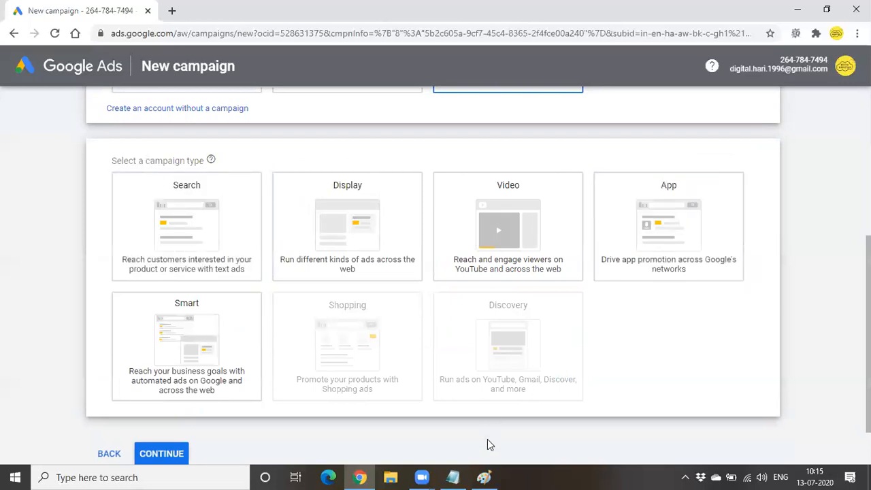
Switch to the Notepad notes, highlight the "Search Network" line, and return to the campaign page.
key(alt+Tab)
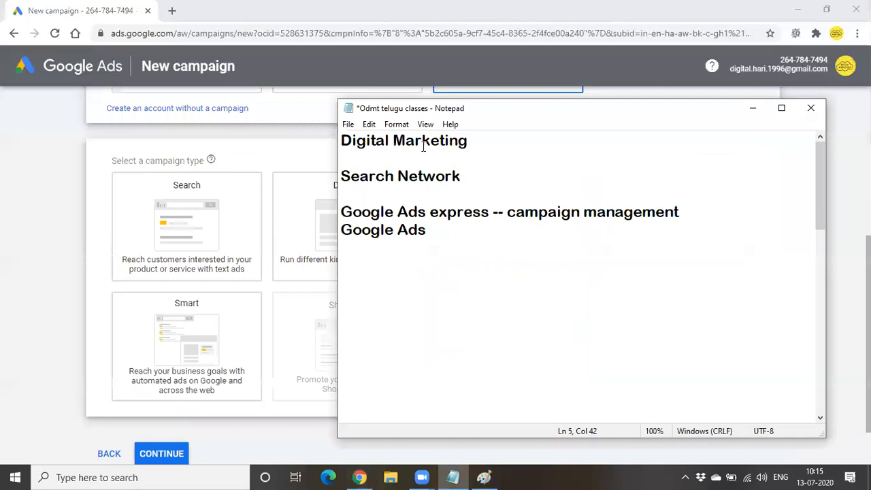
drag(340, 176, 461, 176)
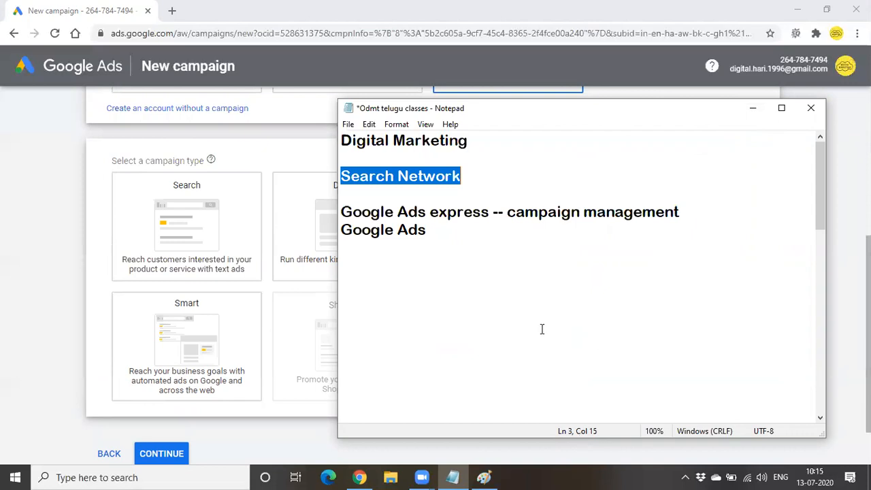
click(239, 291)
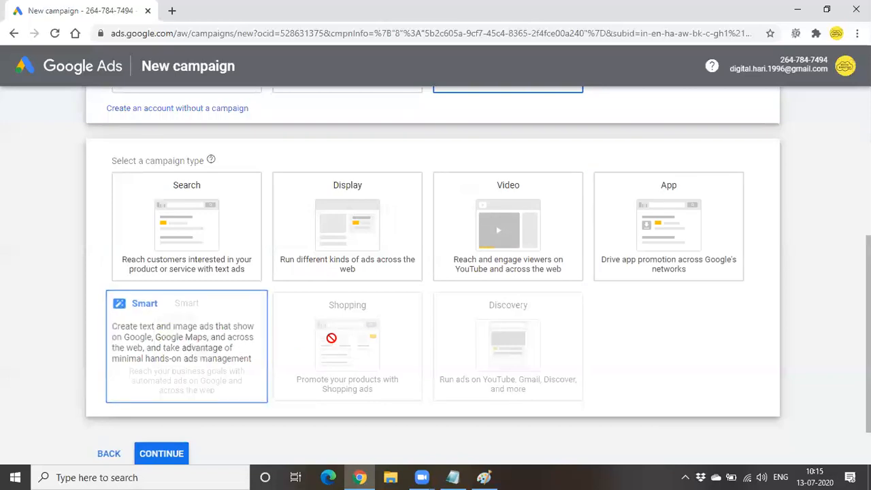
Select Search as the campaign type.
click(201, 360)
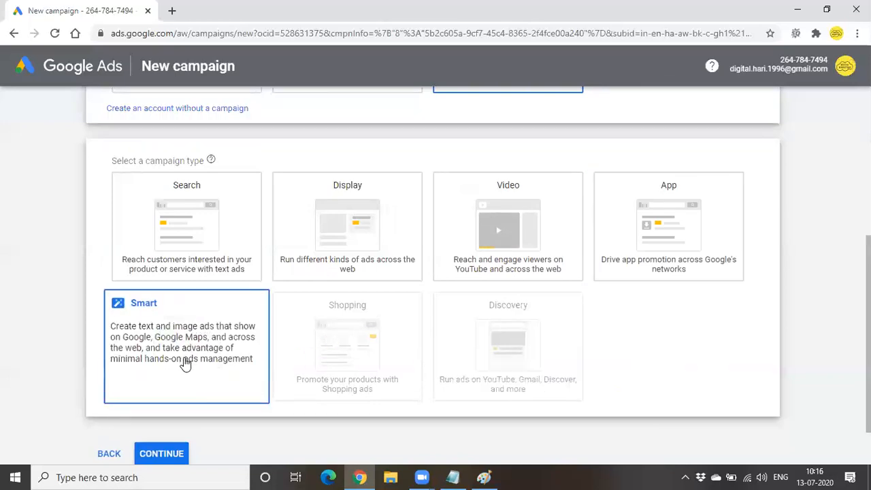
mouse_move(341, 364)
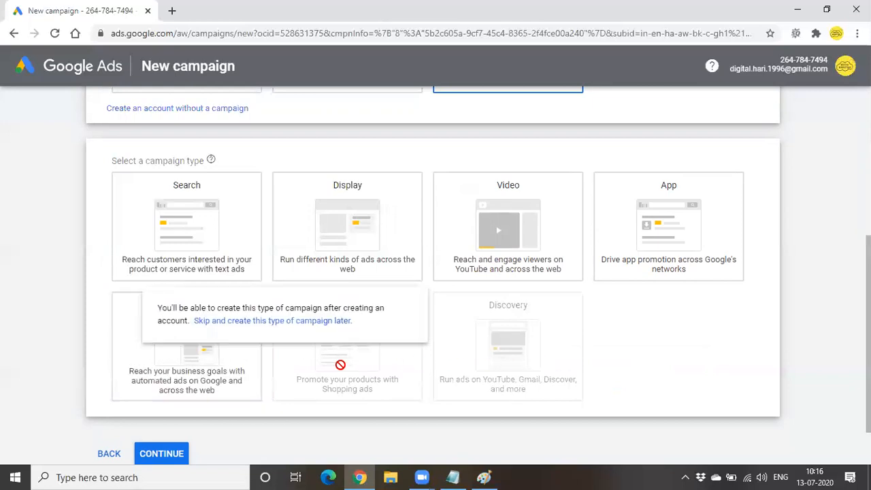
click(180, 246)
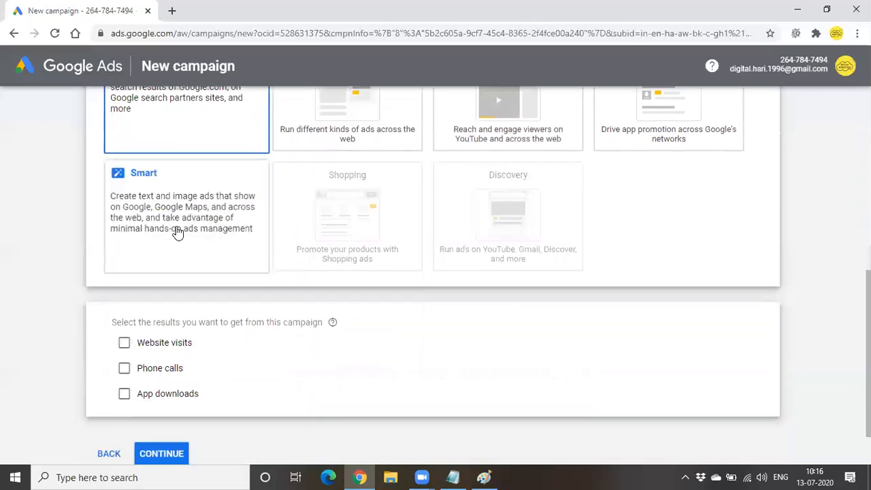
Choose website visits as the result to get from this campaign.
scroll(363, 294, down, 1)
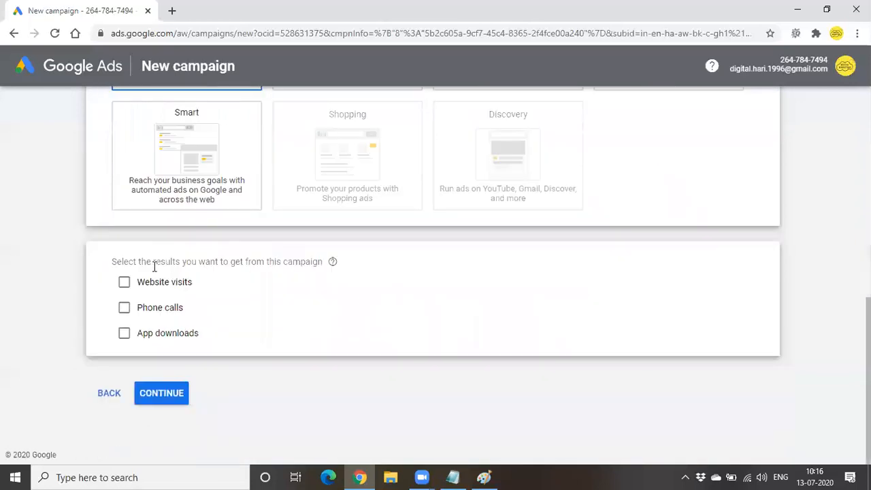
drag(135, 261, 252, 262)
click(274, 318)
click(123, 283)
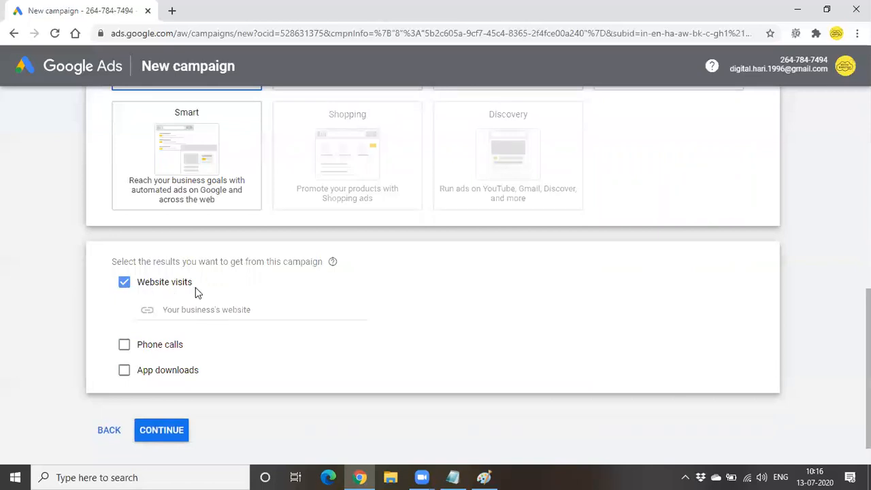
click(200, 312)
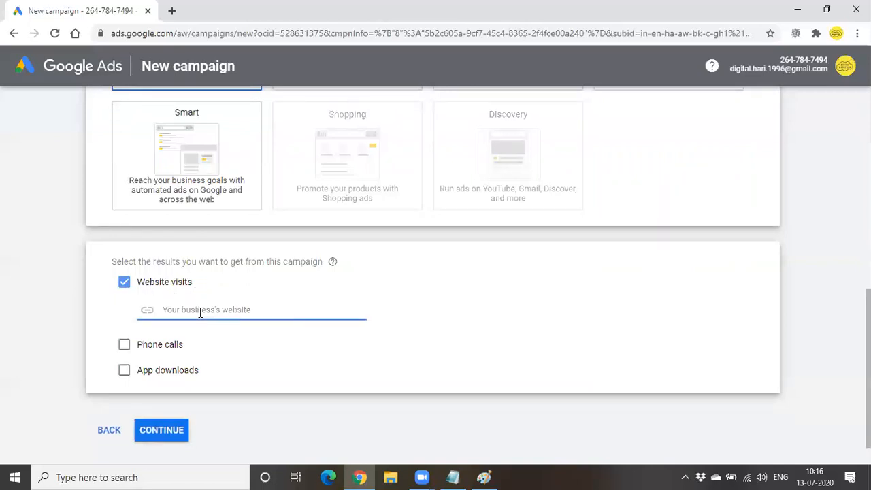
click(529, 411)
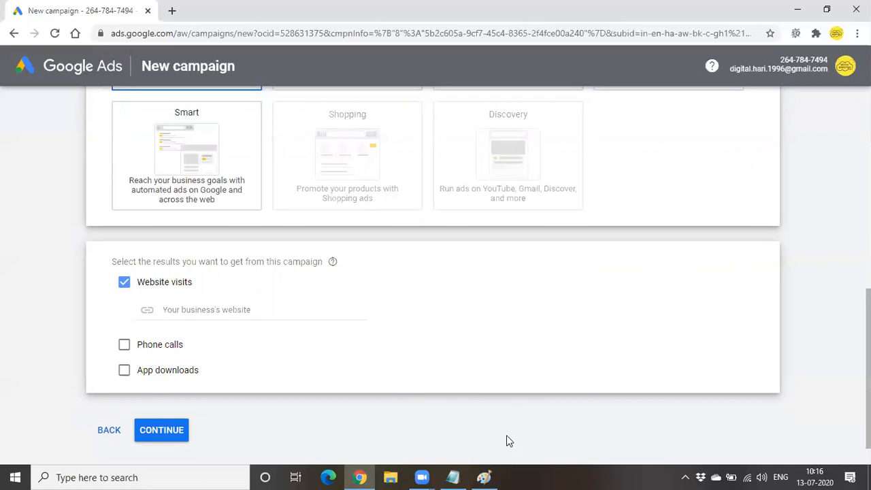
Switch to the Paint diagram, mark the Yashoda Hospitals, Hyderabad and first Cardiology labels with text frames, and return to the campaign page.
mouse_move(494, 474)
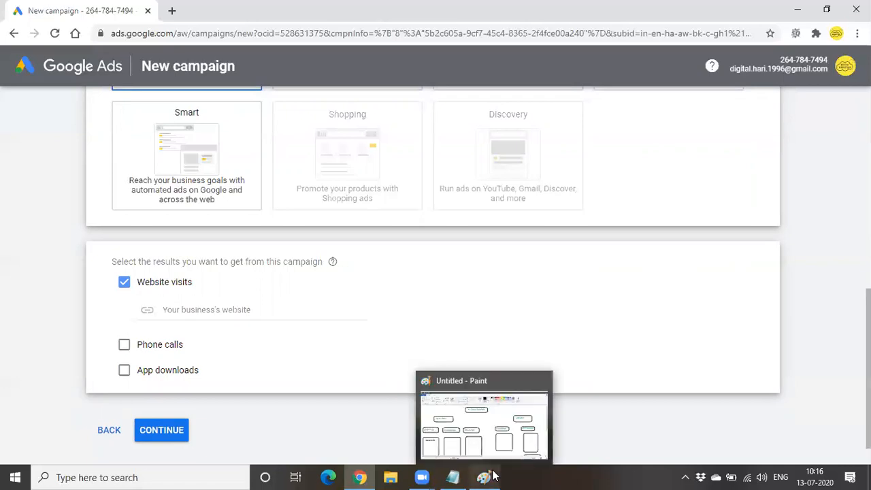
click(482, 427)
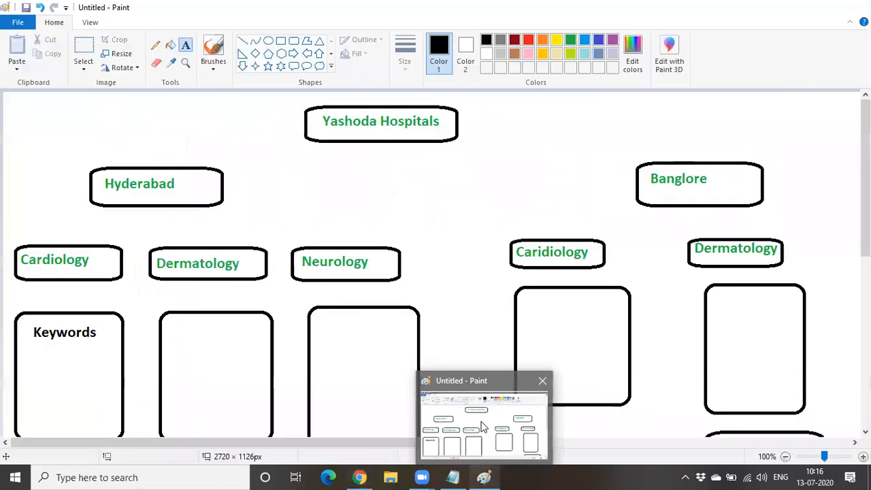
drag(306, 110, 446, 133)
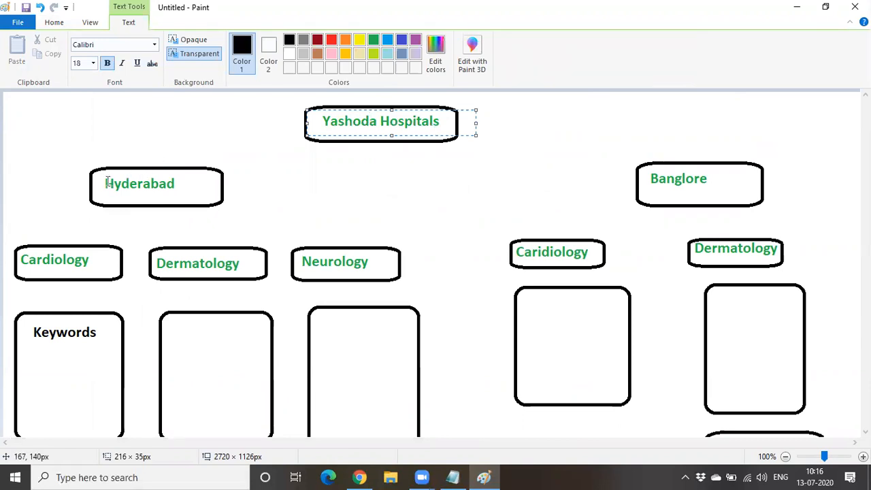
drag(102, 179, 271, 200)
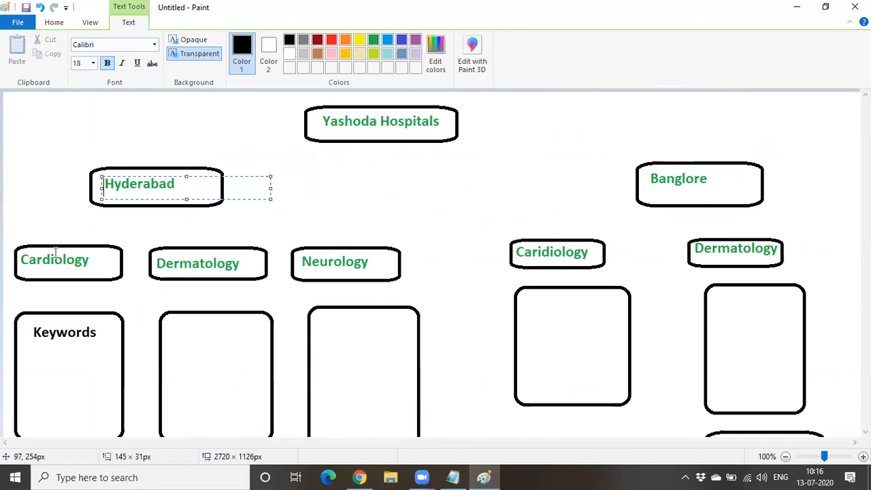
drag(18, 251, 189, 273)
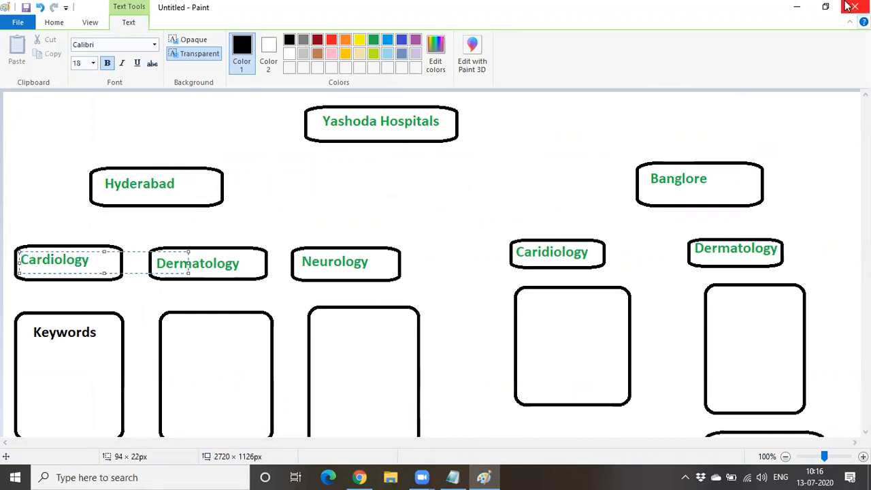
click(806, 9)
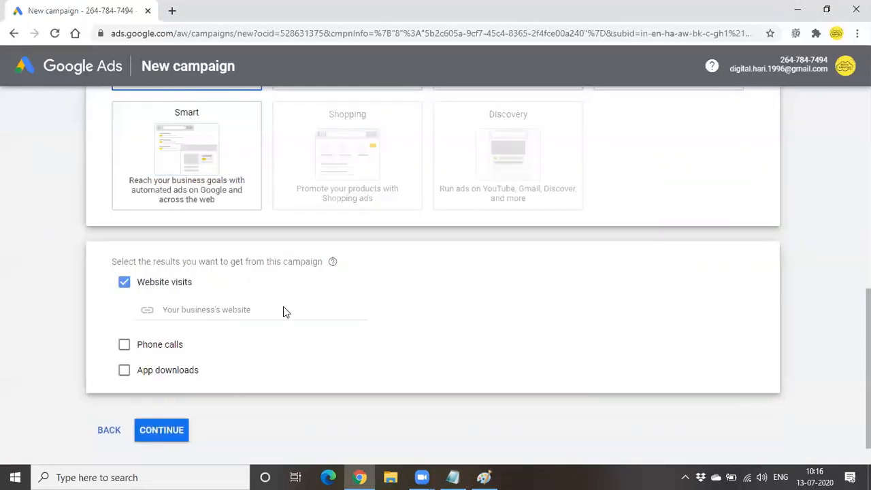
Search Google for Yashoda Hospitals in a new browser tab and open the hospital's website.
click(185, 310)
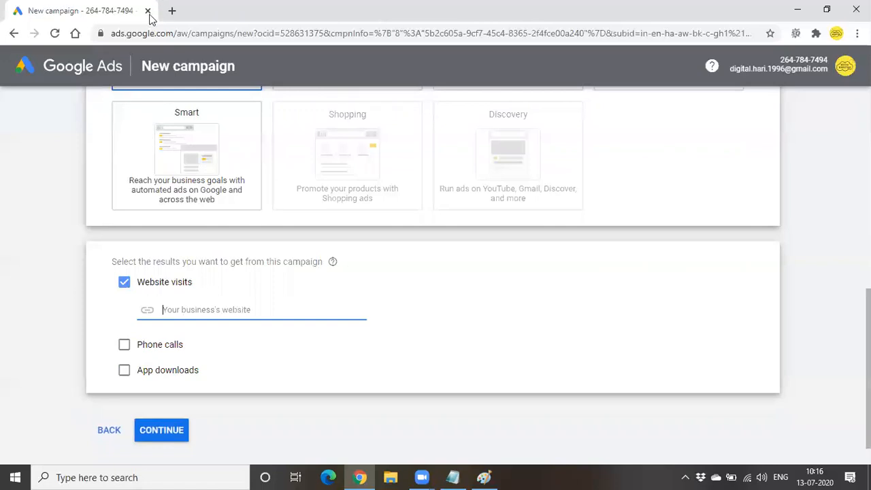
click(172, 11)
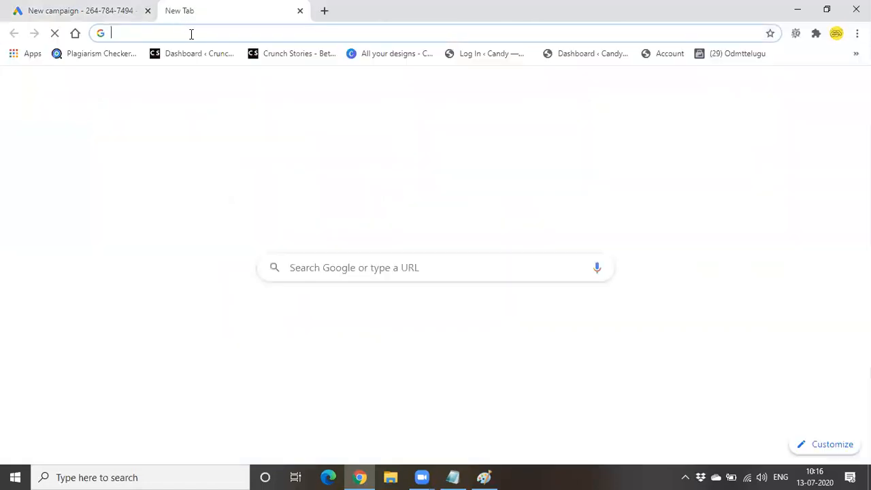
text(ya)
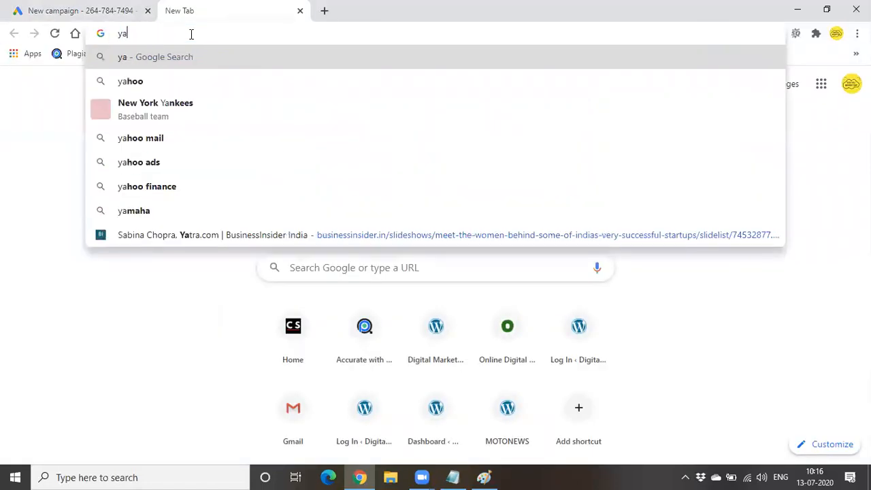
text(shods)
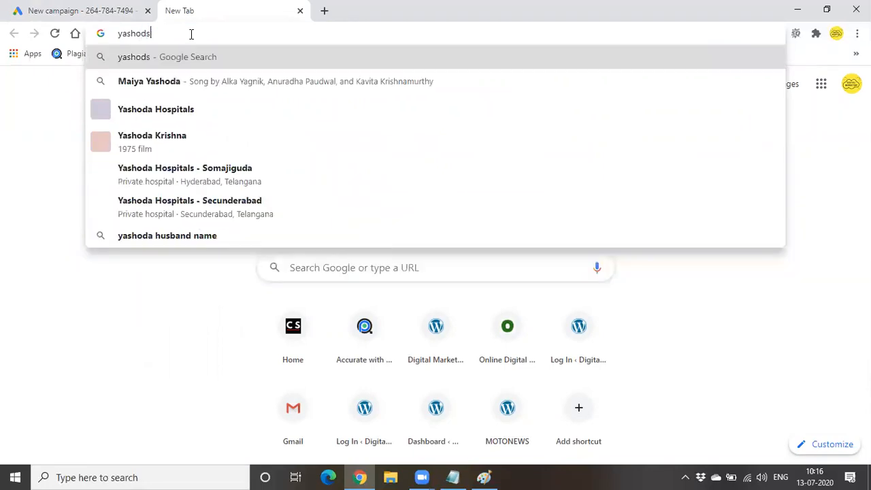
click(192, 111)
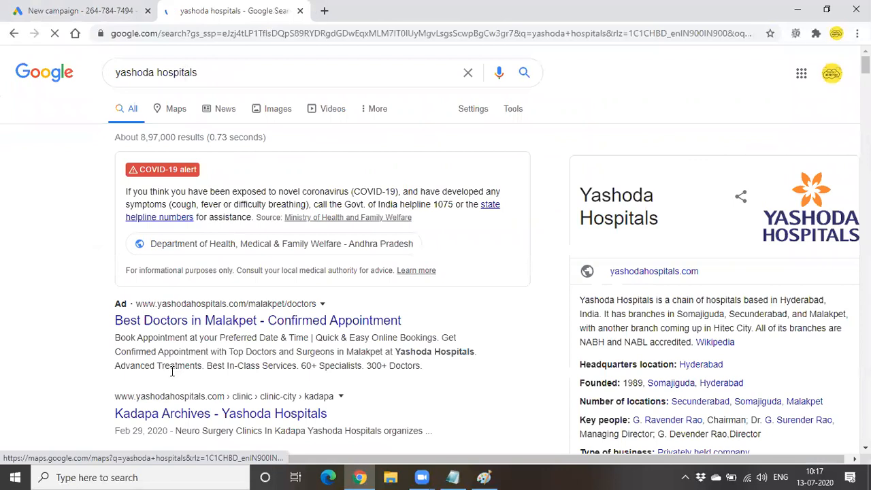
click(188, 320)
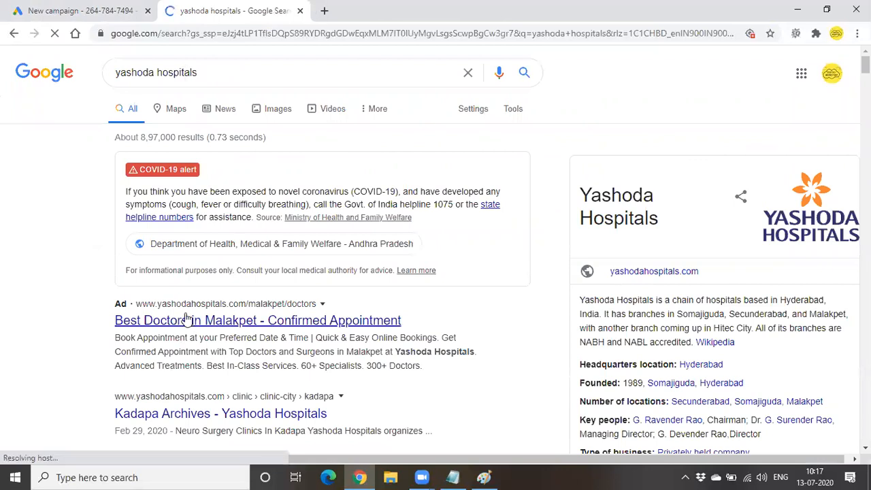
click(212, 414)
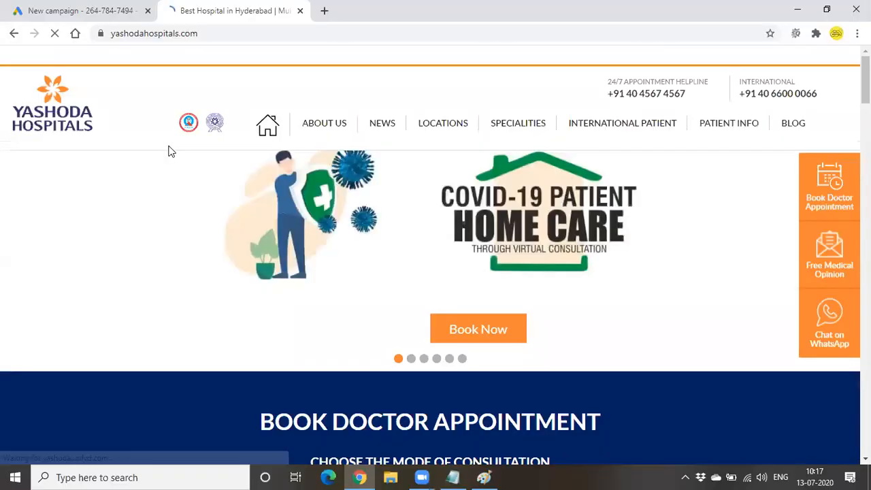
double_click(153, 32)
triple_click(153, 33)
key(ctrl+c)
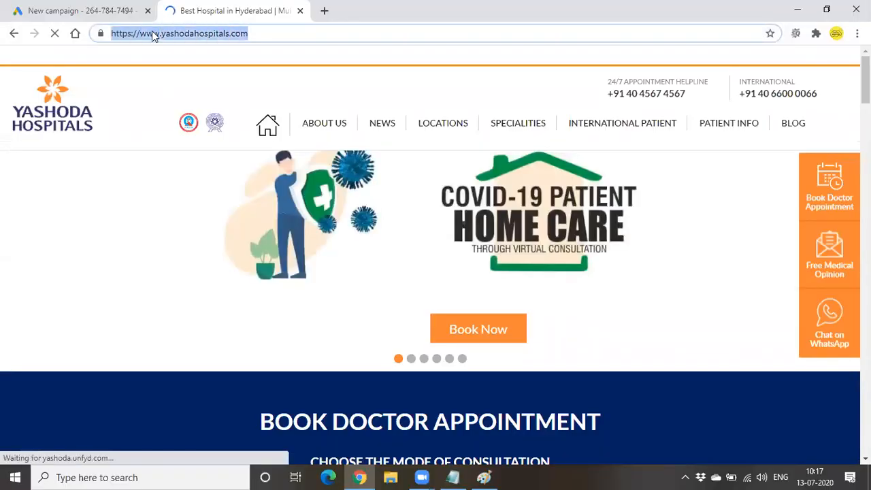
click(94, 9)
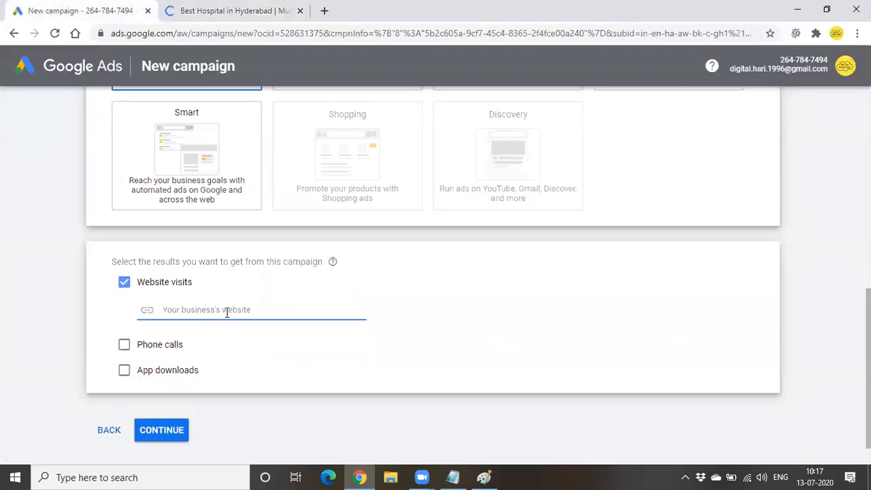
key(ctrl+v)
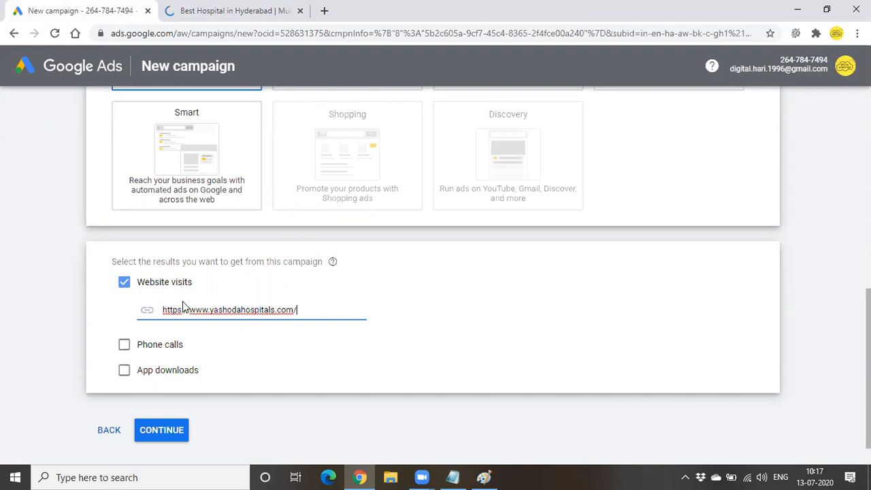
click(164, 431)
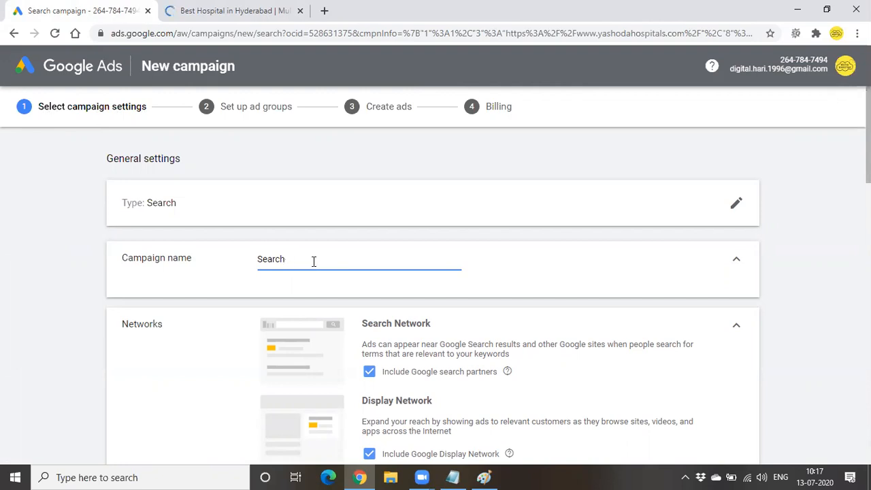
Clear the default campaign name, consult the Notepad notes and Paint diagram, and name the campaign "Yashoda Hosp Hyd".
key(BackSpace)
key(BackSpace)
key(BackSpace)
key(BackSpace)
key(alt+Tab)
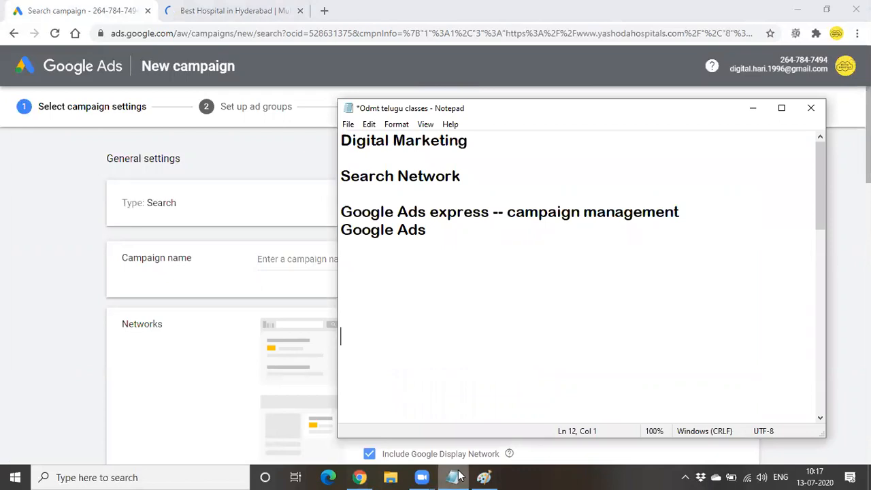
click(484, 477)
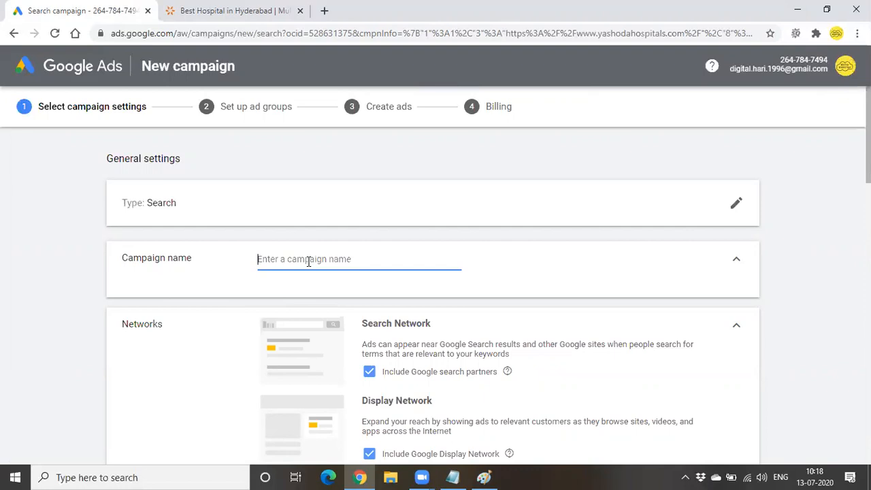
text(Yashoda Hosp)
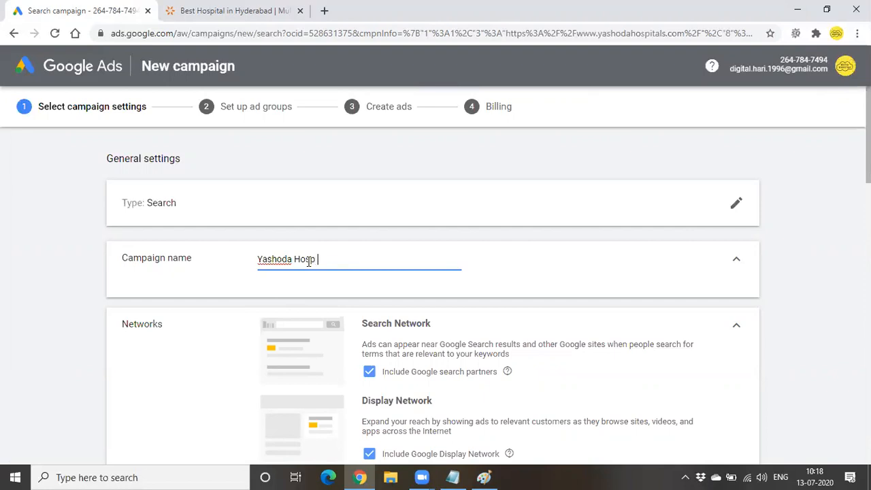
text( Hyd)
Exclude the Google Display Network from the campaign's networks.
scroll(340, 293, down, 1)
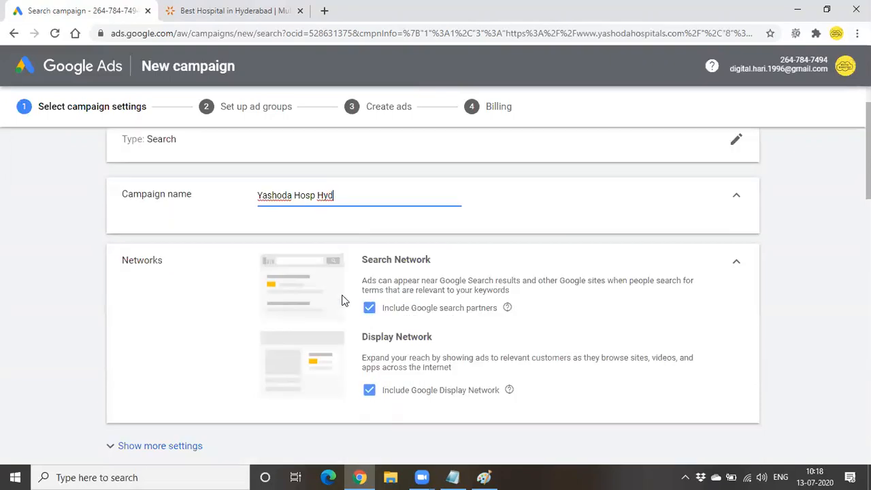
scroll(329, 237, down, 1)
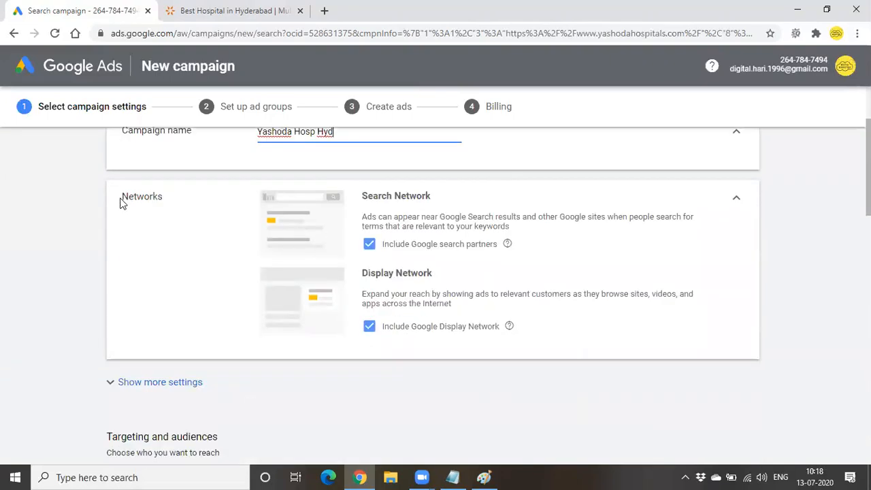
drag(163, 197, 139, 197)
click(156, 248)
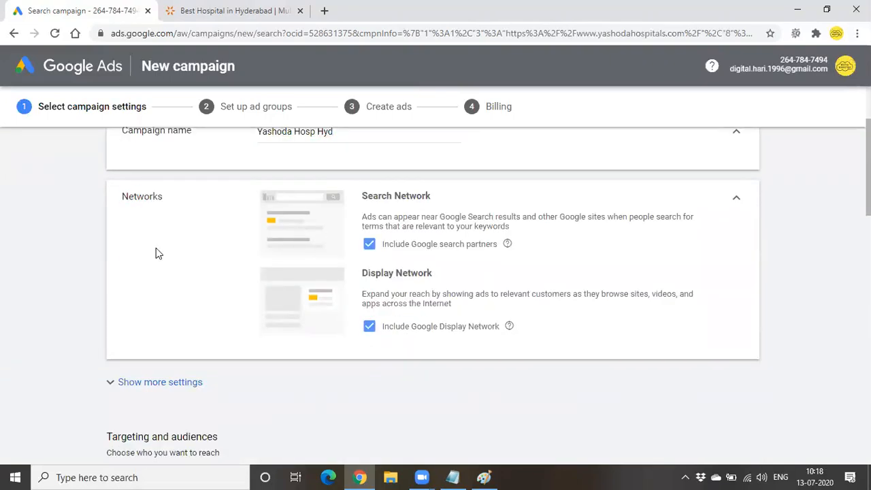
scroll(507, 355, up, 1)
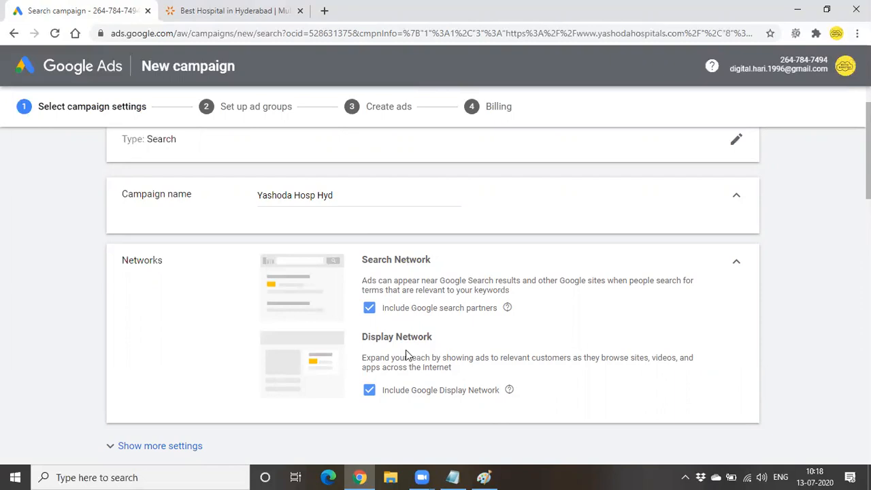
click(368, 394)
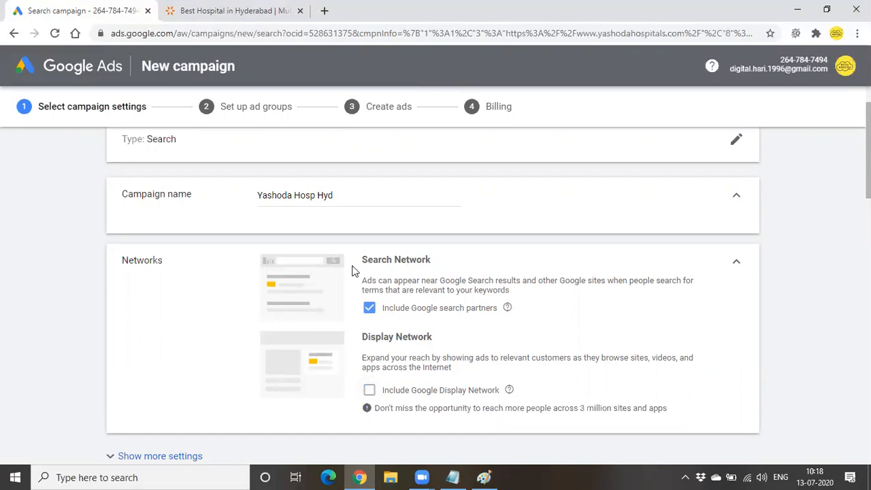
Switch to the Notepad notes, remove the extra blank lines below "Google Ads" and add the note "Text SERP".
click(452, 477)
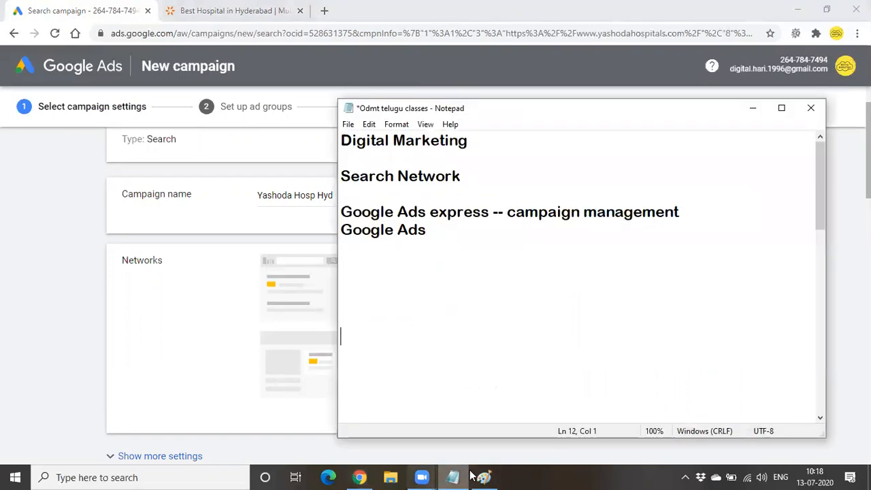
key(BackSpace)
key(BackSpace)
key(BackSpace)
key(BackSpace)
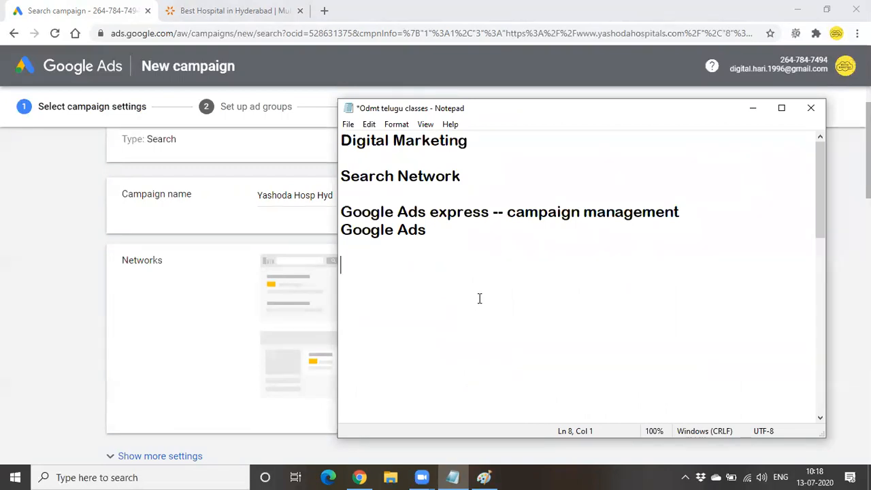
text(Text   SE)
text(RP)
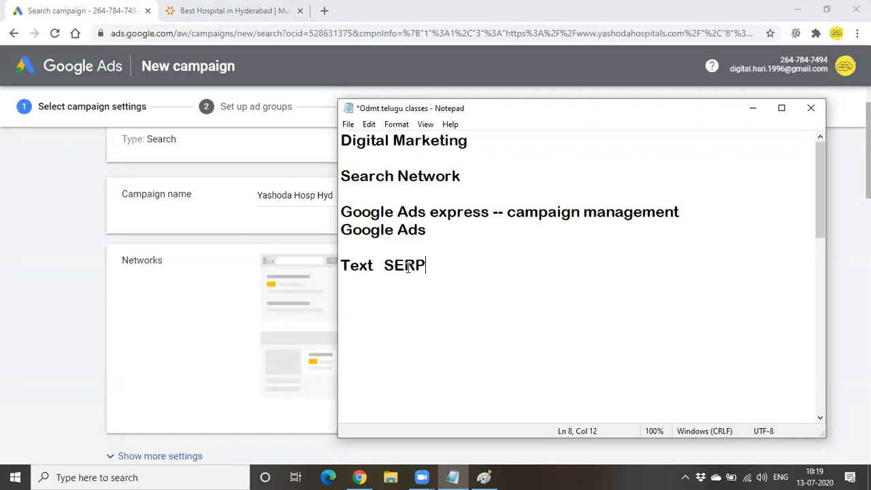
Highlight "SERP" and "Text" in the new note, and return to the campaign settings in the browser.
drag(384, 265, 447, 269)
click(427, 277)
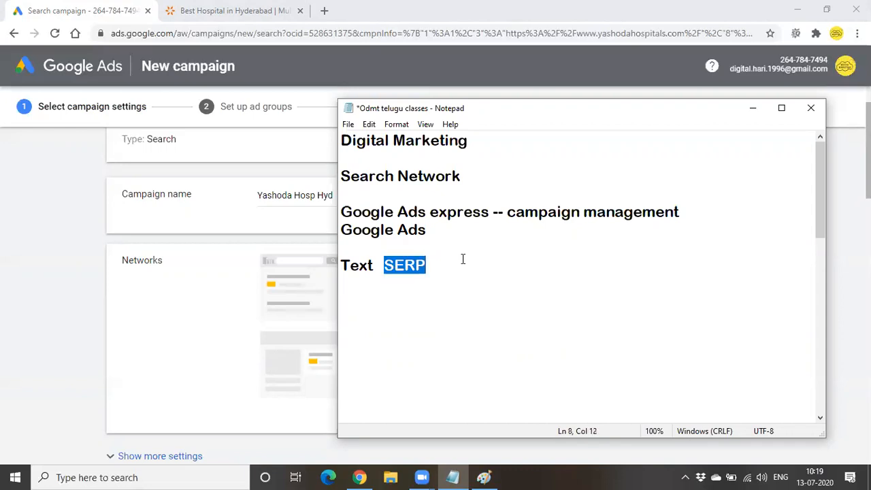
click(349, 271)
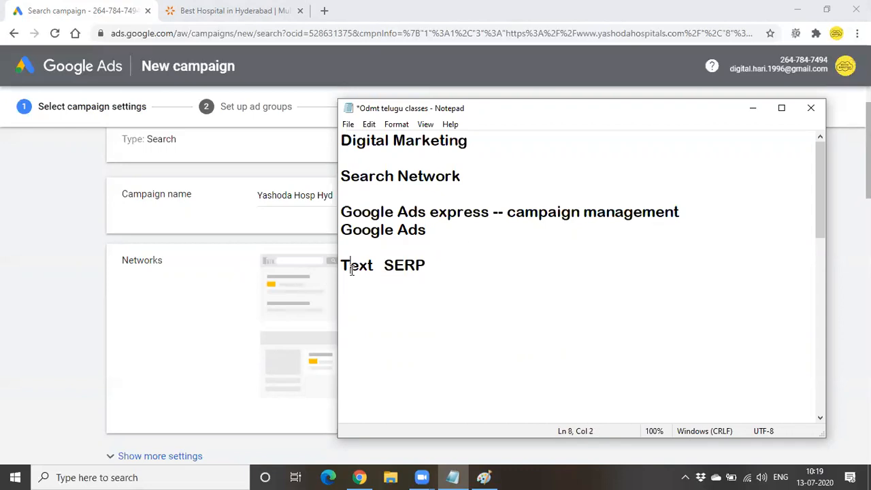
double_click(349, 270)
click(754, 109)
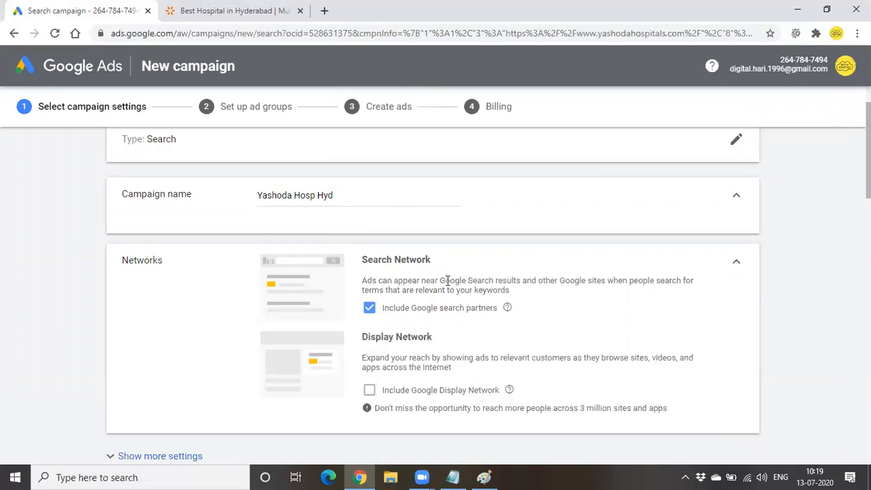
Read the Search Network description, highlighting the Google Search results and relevant keywords phrases.
drag(441, 280, 520, 280)
click(521, 278)
drag(398, 289, 494, 294)
click(495, 296)
Exclude Google search partners from the Search Network and include them again.
click(369, 310)
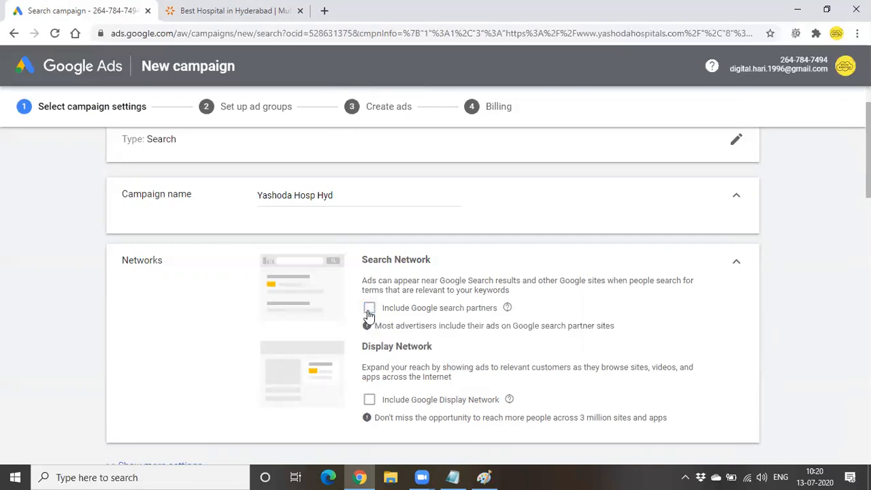
scroll(380, 351, down, 1)
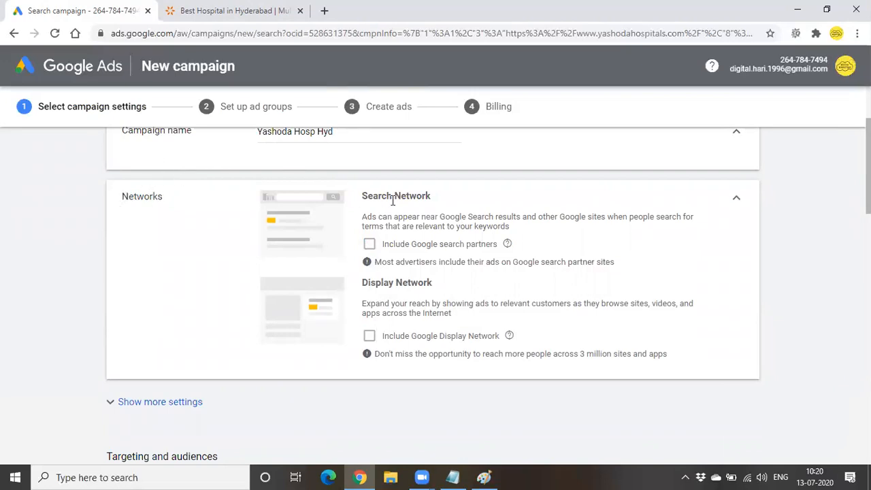
click(368, 247)
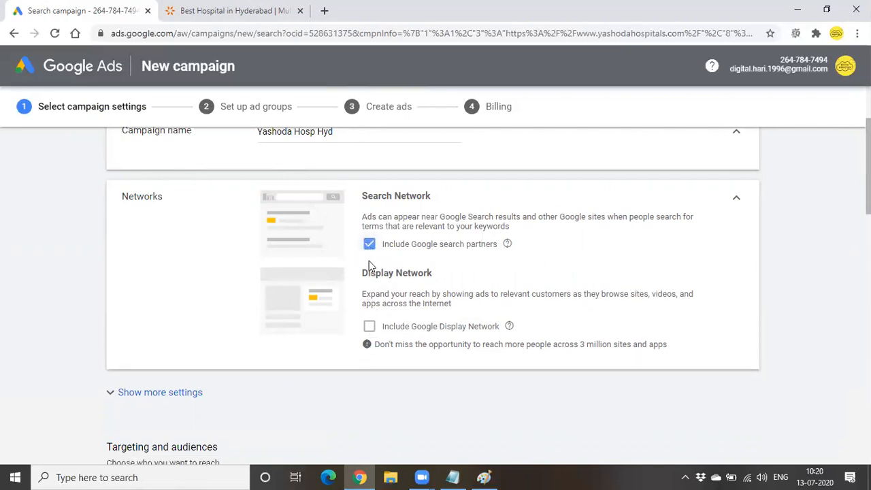
Reveal the additional campaign settings and set the start date to Jul 15, 2020.
scroll(320, 286, down, 1)
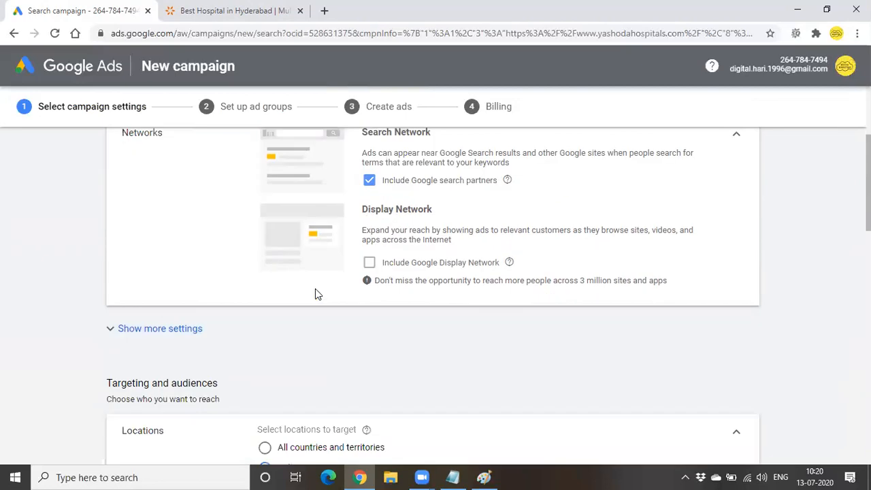
scroll(306, 352, up, 1)
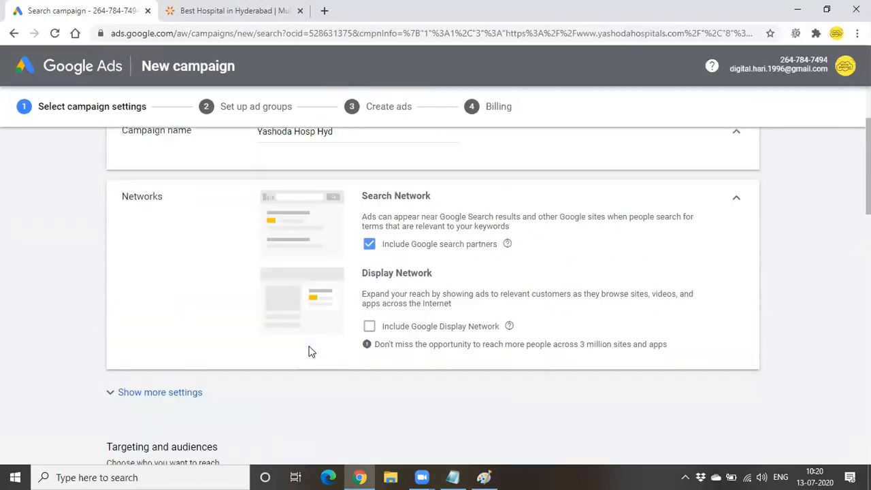
scroll(115, 432, down, 1)
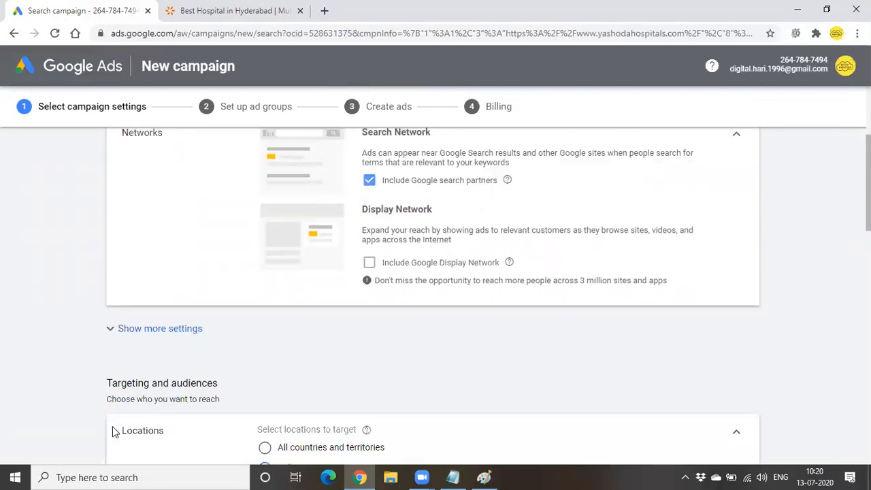
click(141, 330)
scroll(518, 257, down, 2)
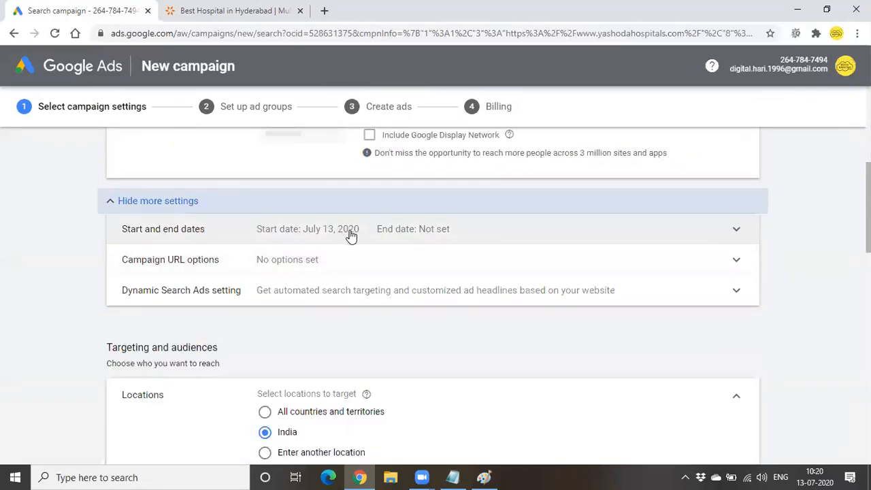
click(422, 231)
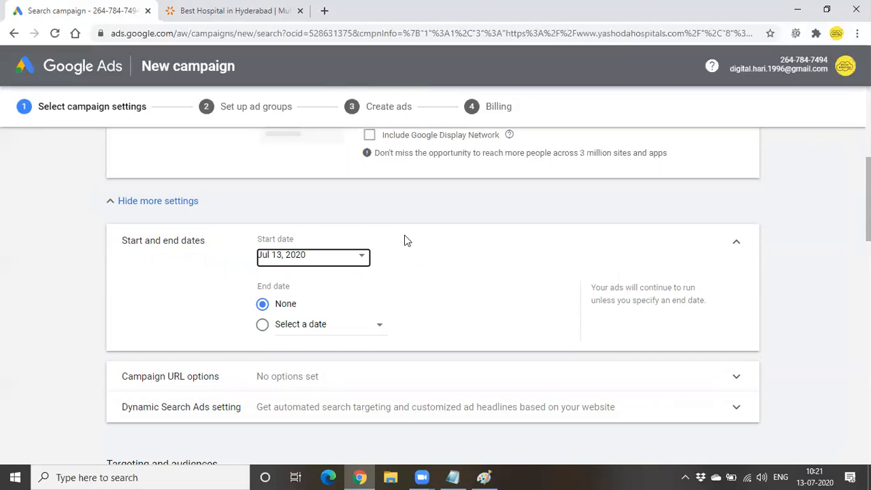
click(359, 259)
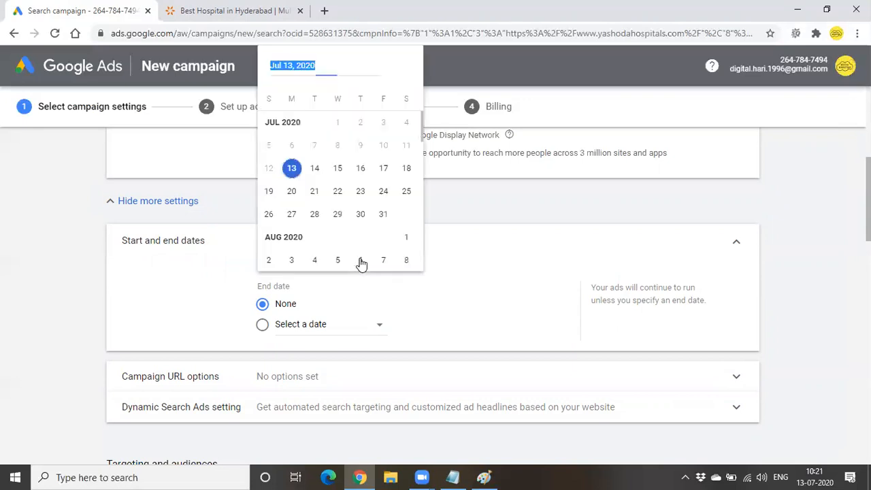
click(336, 170)
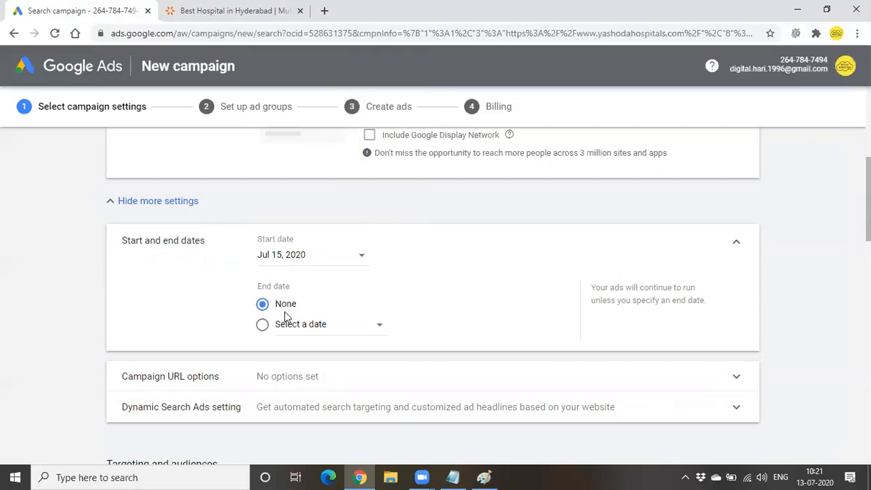
Try an end date of Jul 31, 2020, and set the end date back to None.
click(355, 330)
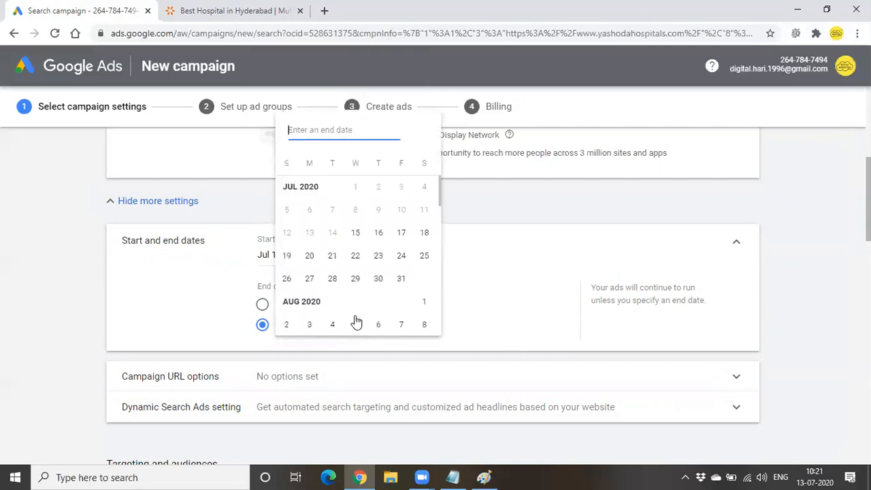
click(401, 280)
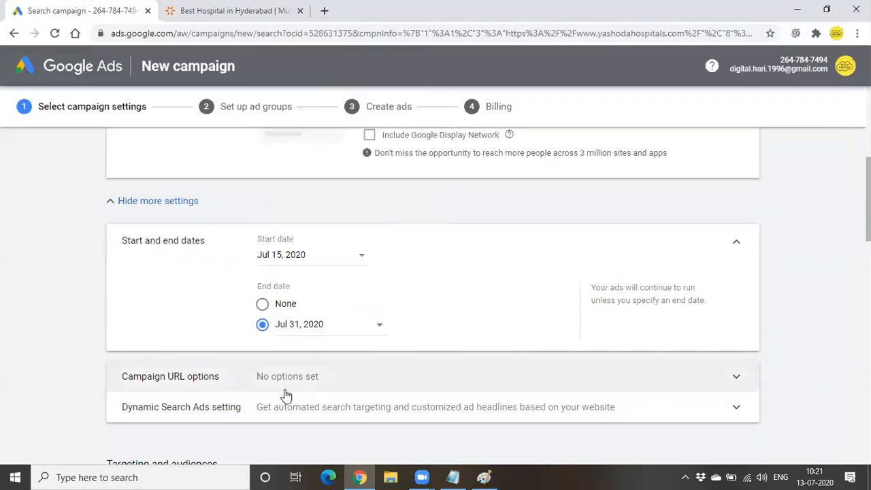
click(263, 305)
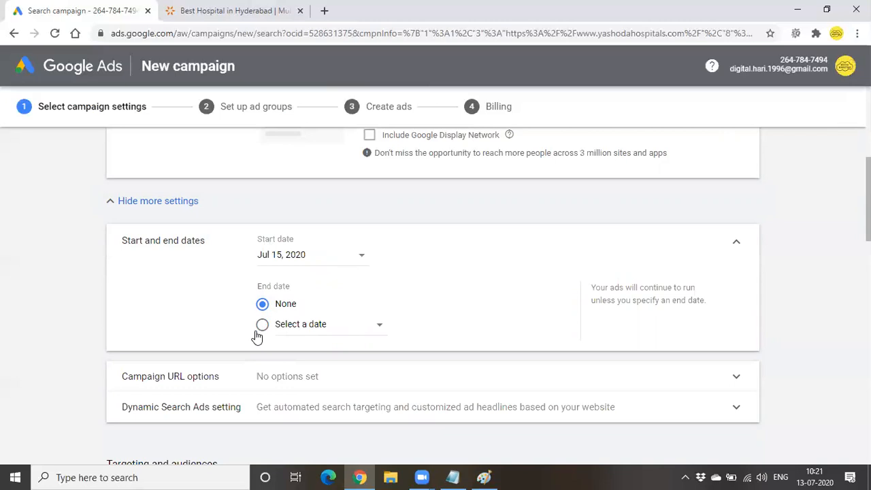
Examine the remaining general settings and the location and language options under Targeting and audiences.
scroll(379, 269, down, 1)
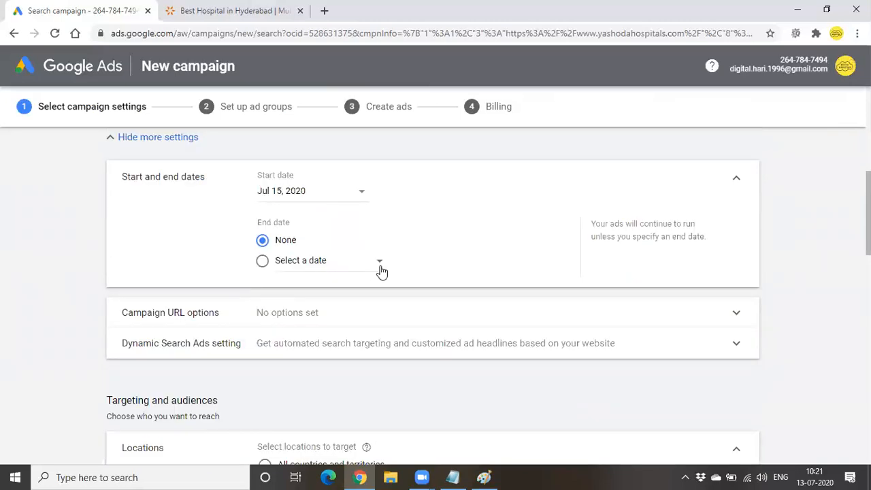
scroll(380, 271, down, 3)
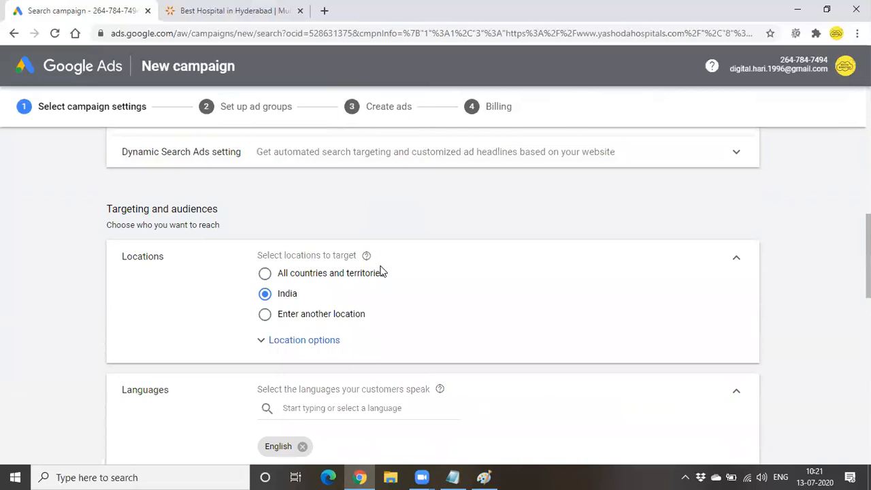
scroll(379, 271, down, 1)
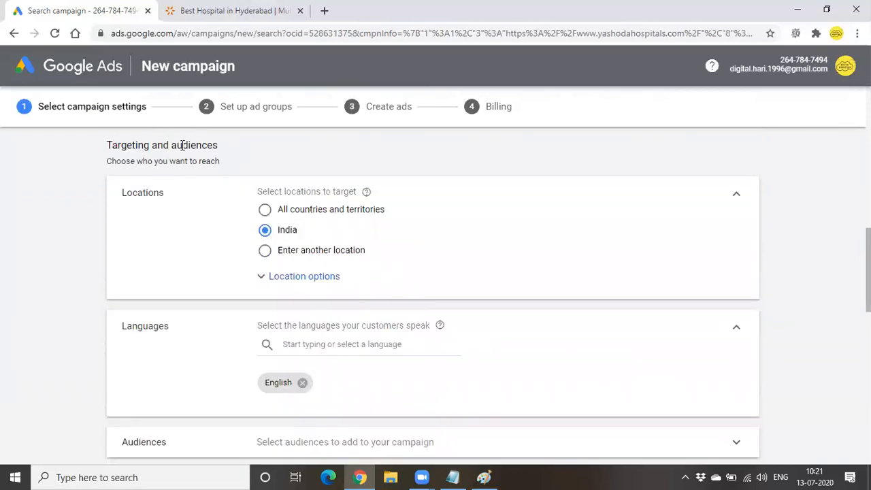
scroll(249, 154, up, 3)
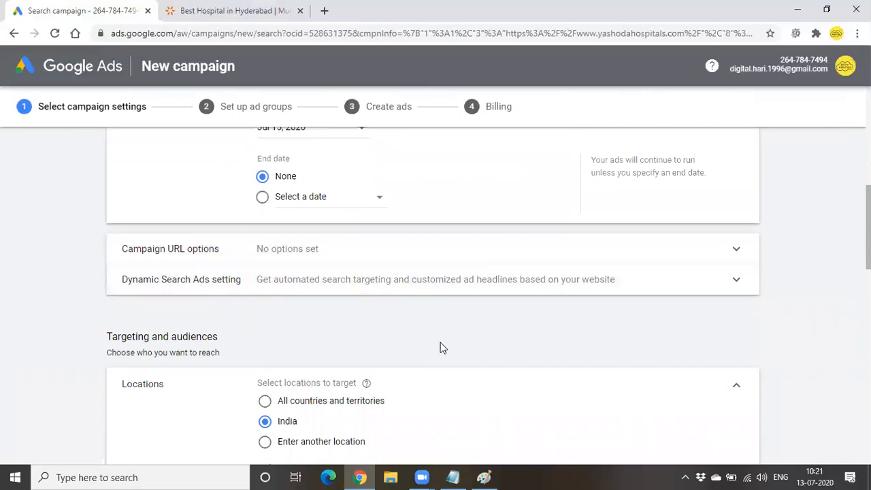
scroll(440, 347, down, 1)
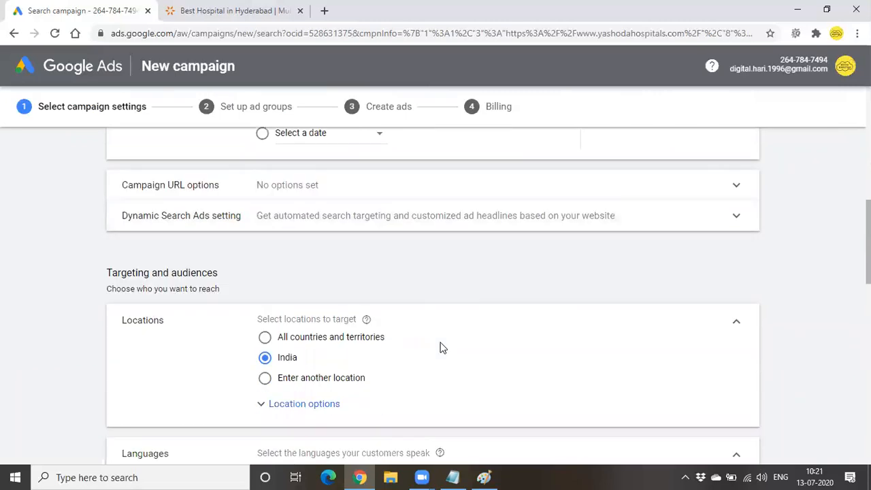
scroll(440, 347, down, 1)
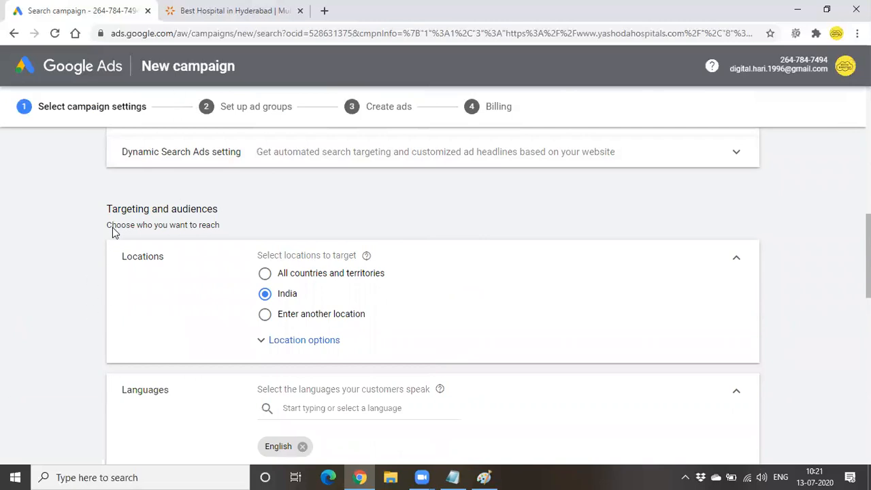
scroll(112, 231, down, 1)
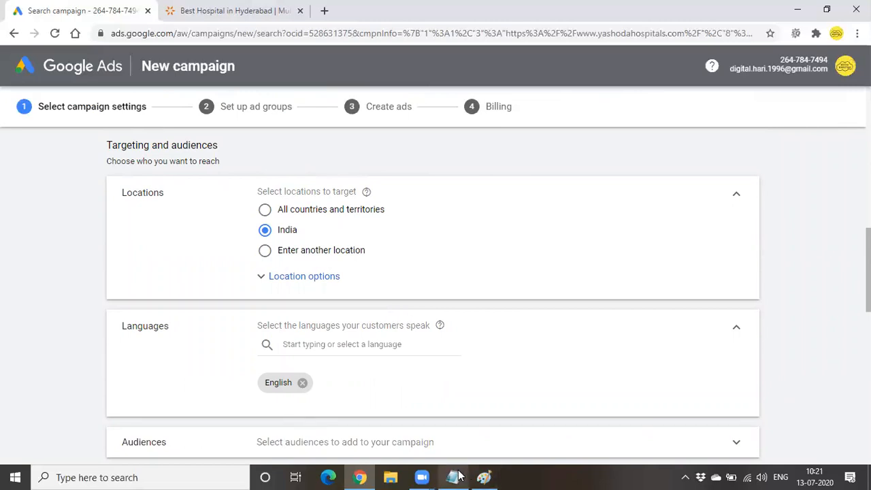
mouse_move(458, 475)
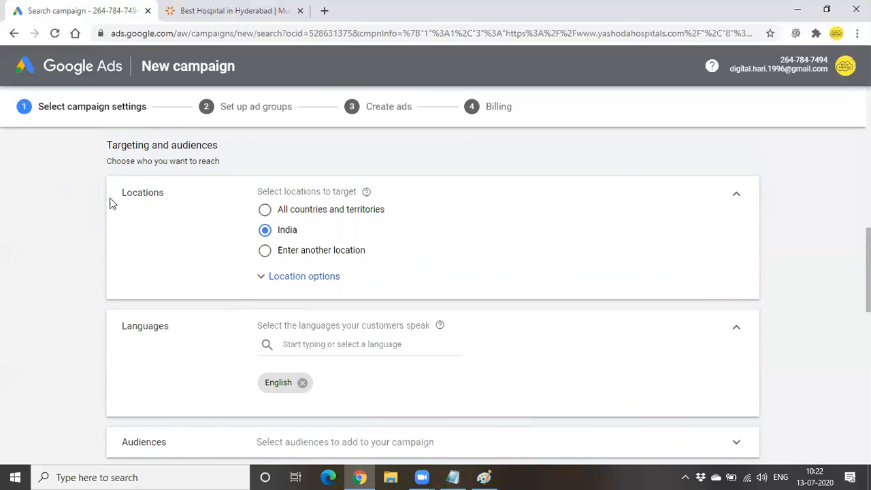
Try targeting all countries and territories, and set the target location back to India.
drag(119, 194, 163, 194)
click(163, 194)
click(282, 212)
click(283, 233)
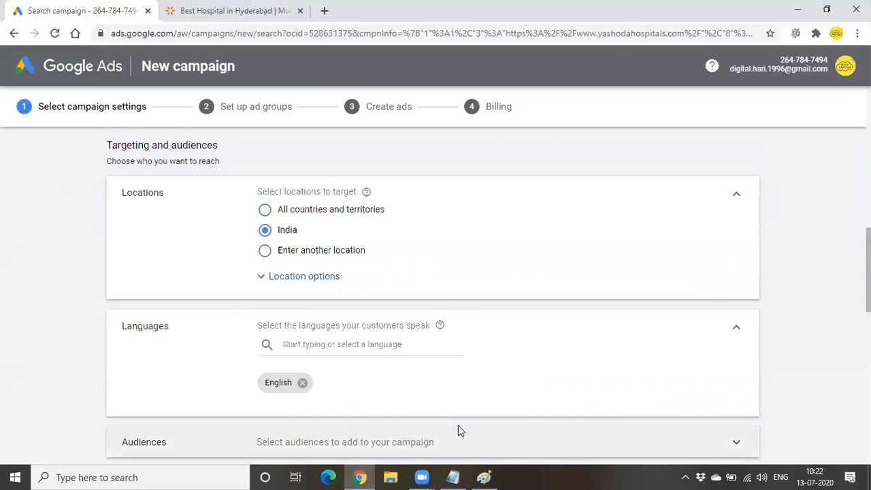
Switch to the Paint diagram, point out the Hyderabad and Banglore branches, and return to the campaign settings.
click(483, 477)
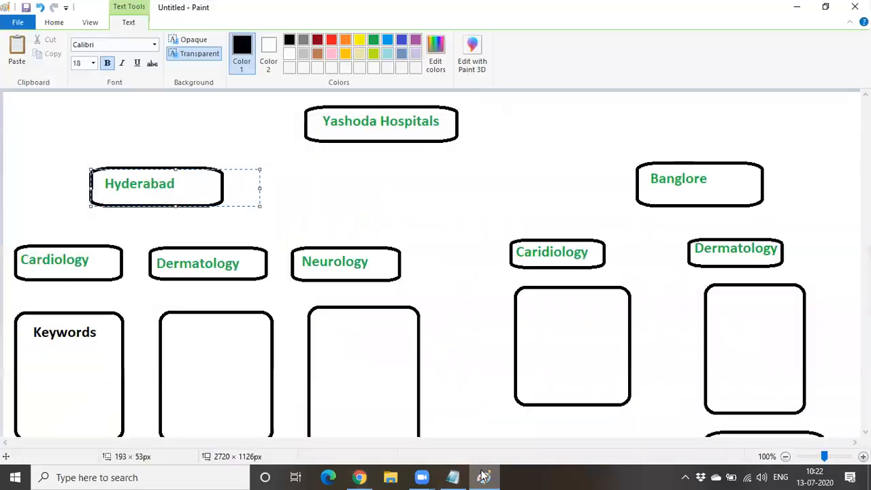
click(94, 182)
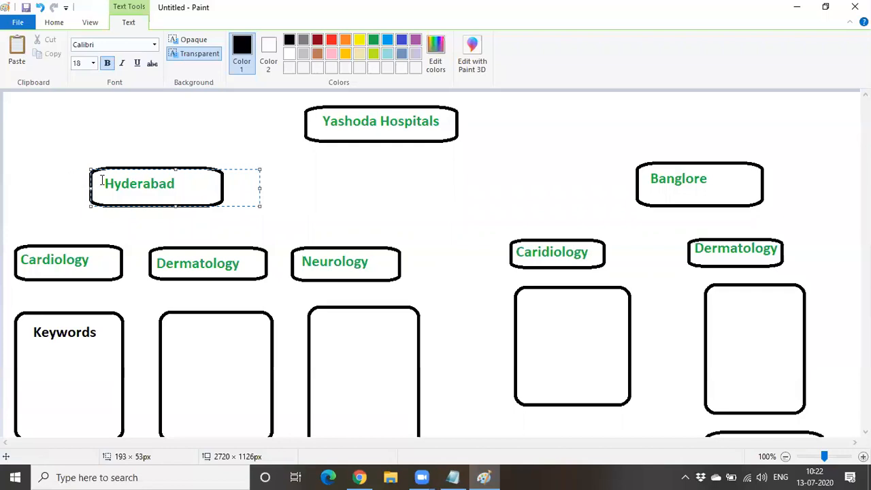
click(663, 177)
click(153, 177)
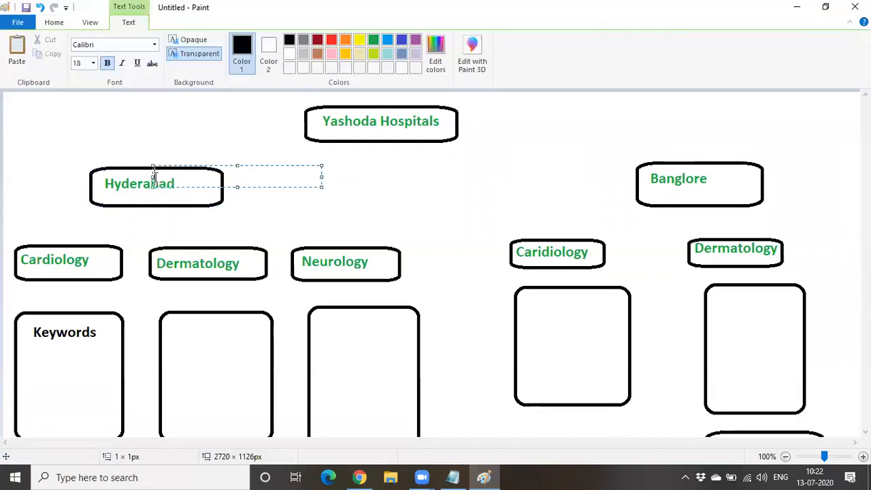
click(266, 198)
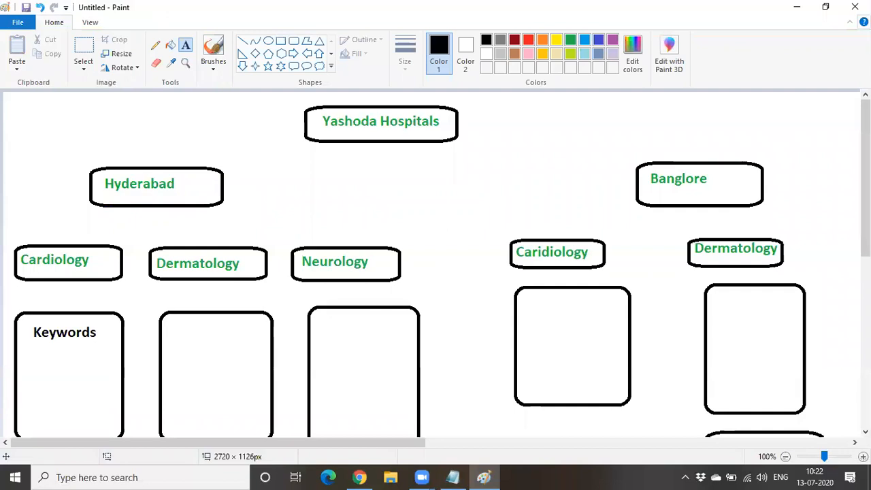
click(797, 7)
Switch the campaign's locations to another location and target the city of Hyderabad, Telangana, India.
scroll(382, 315, up, 5)
scroll(382, 314, up, 4)
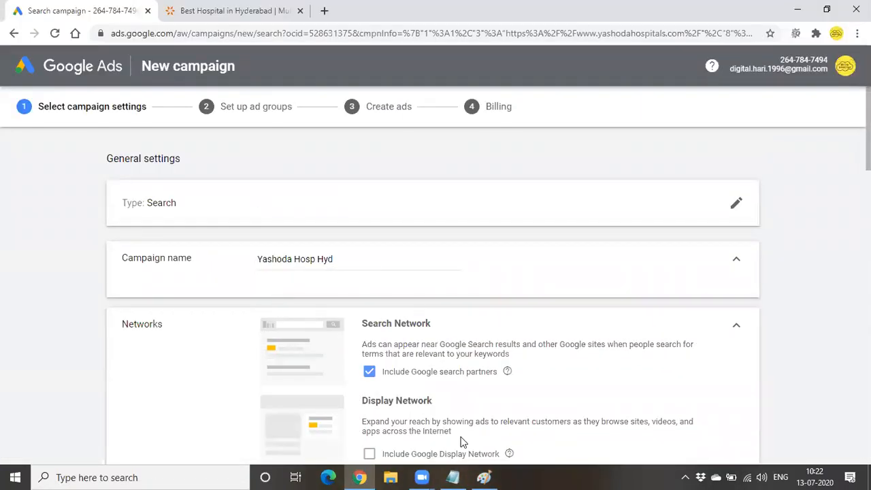
scroll(364, 354, down, 10)
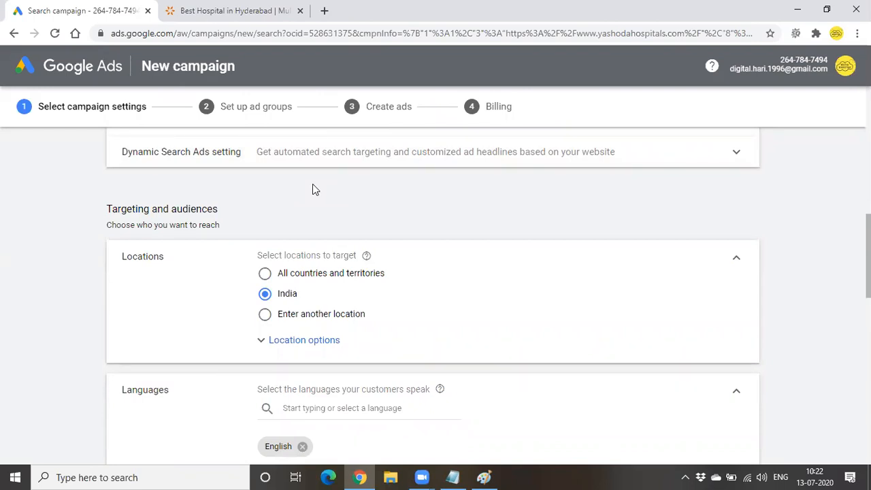
click(314, 317)
click(362, 344)
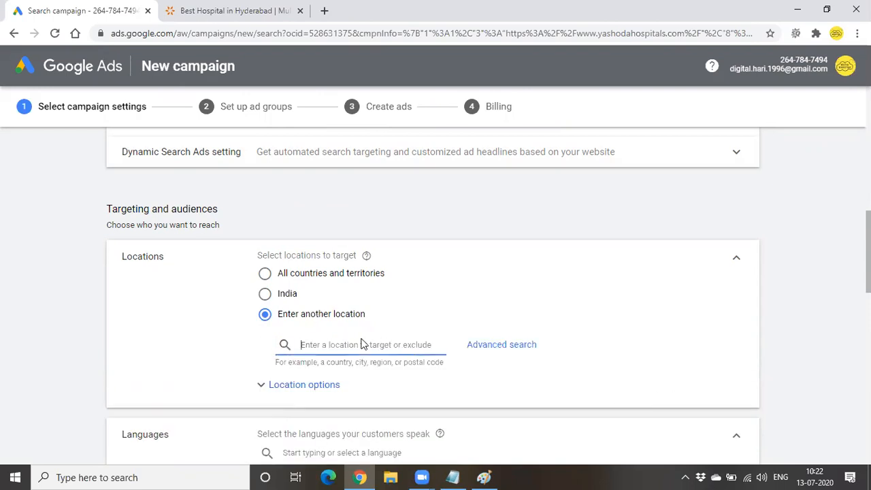
text(Hydera)
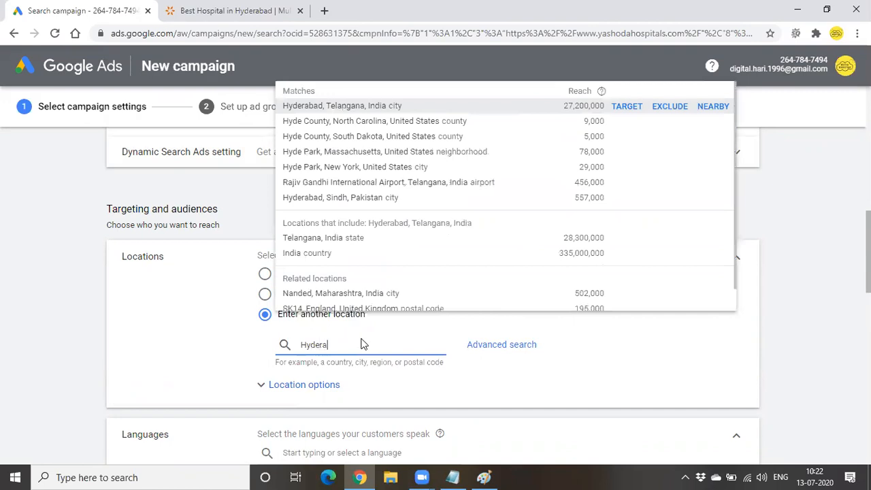
text(bad)
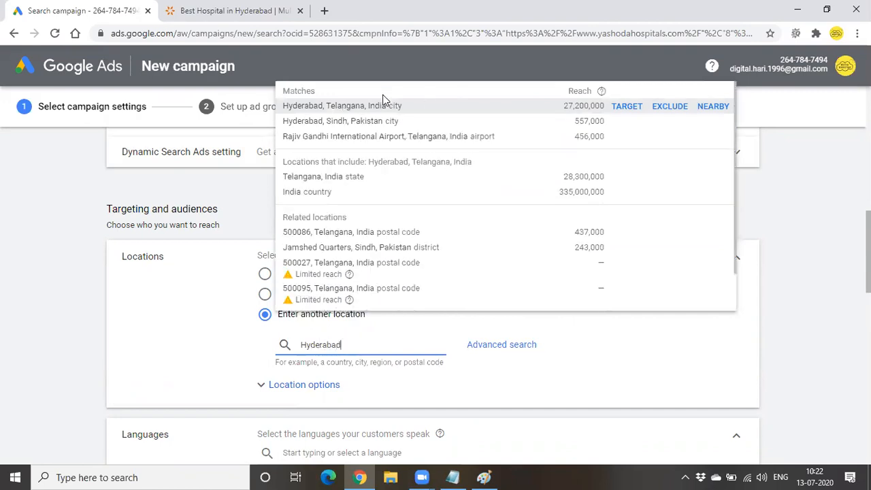
click(630, 109)
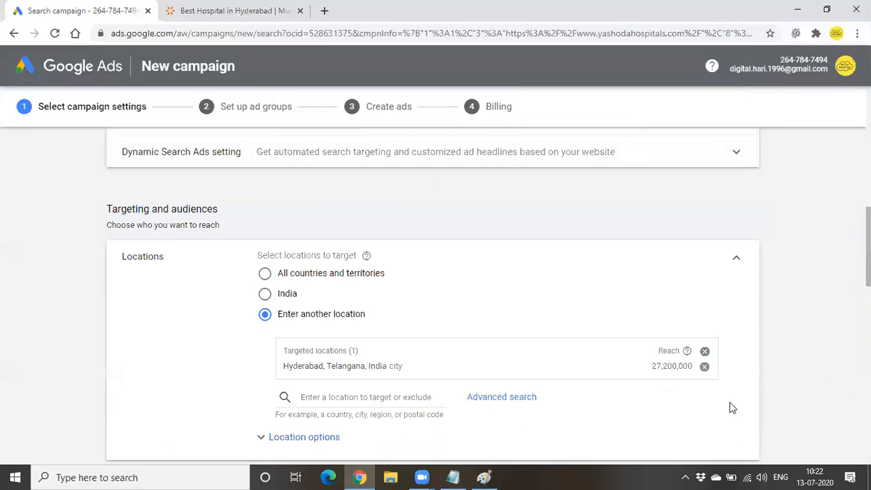
Examine the reach figure of the targeted Hyderabad location.
drag(648, 371, 694, 368)
click(687, 401)
drag(650, 371, 685, 368)
click(678, 399)
scroll(680, 400, down, 2)
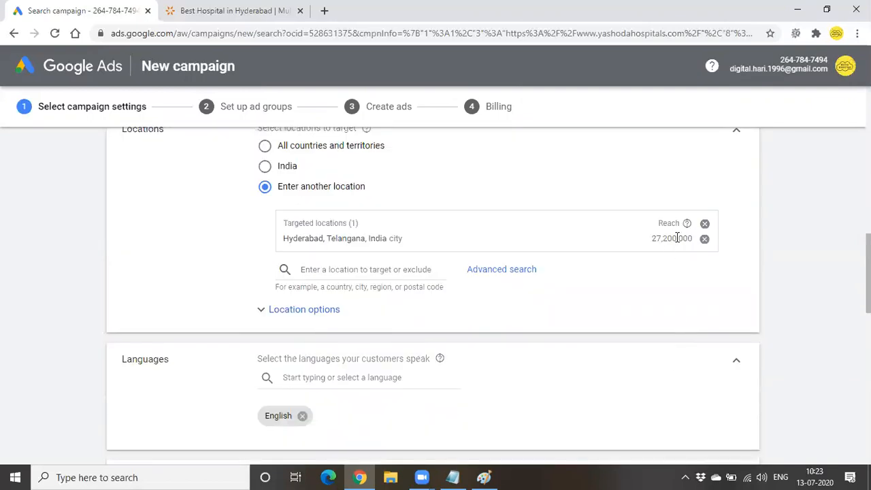
drag(647, 236, 702, 245)
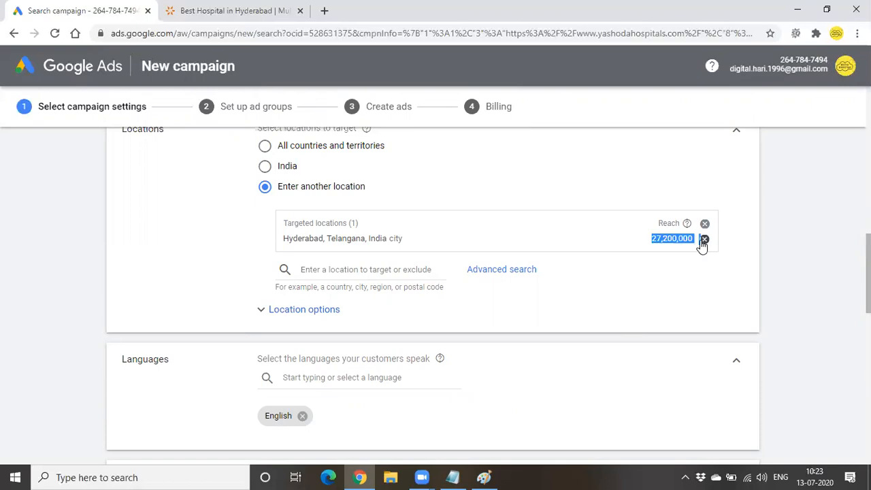
click(673, 291)
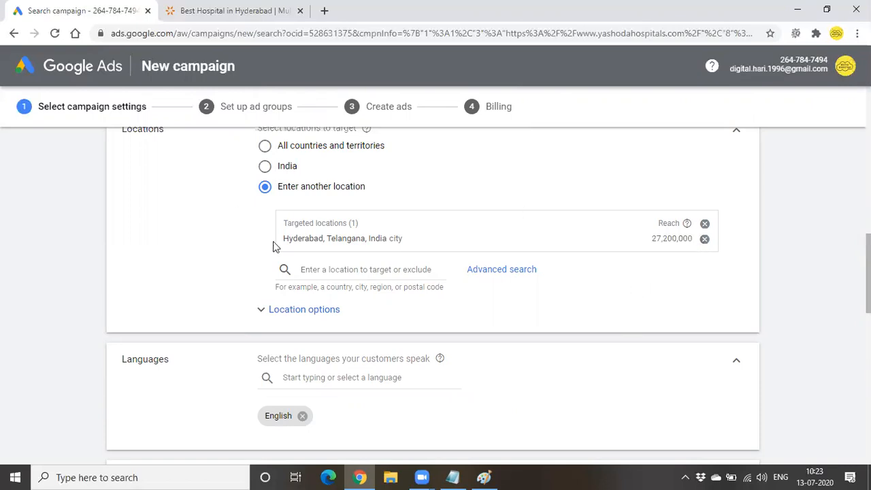
Try searching for kadapa as a target location, and clear the search text.
click(398, 270)
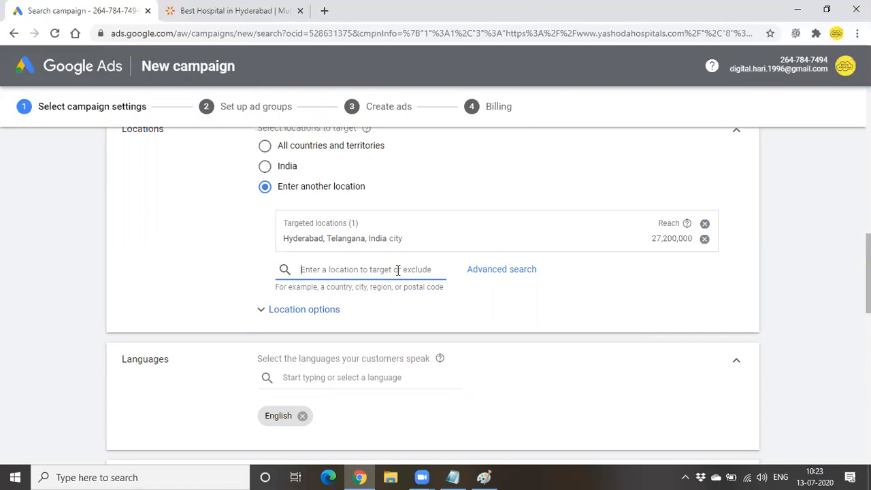
text(kadapa)
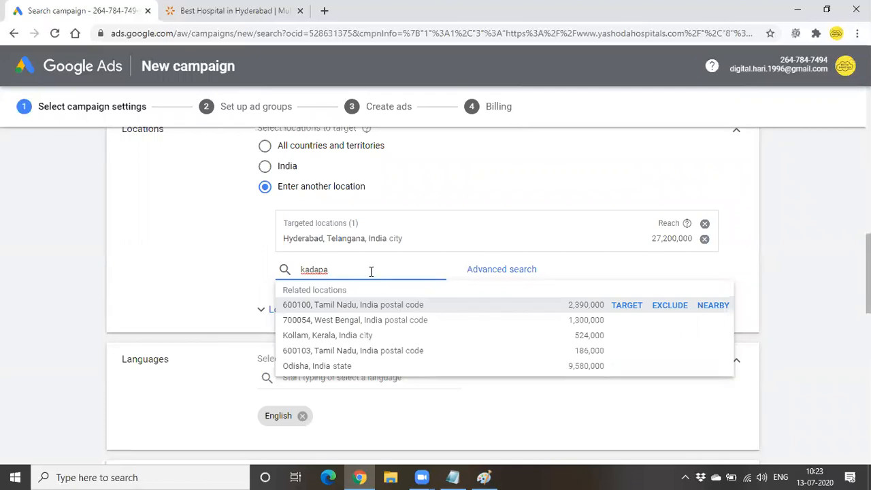
key(BackSpace)
key(BackSpace)
key(BackSpace)
key(BackSpace)
key(BackSpace)
key(BackSpace)
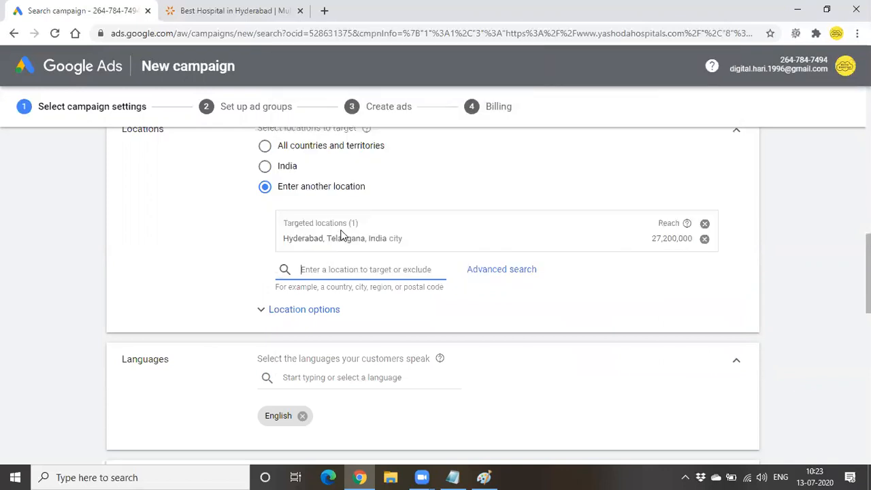
Target the city of Secunderabad, Telangana, India as well, and remove it again in the advanced location search.
text(secun)
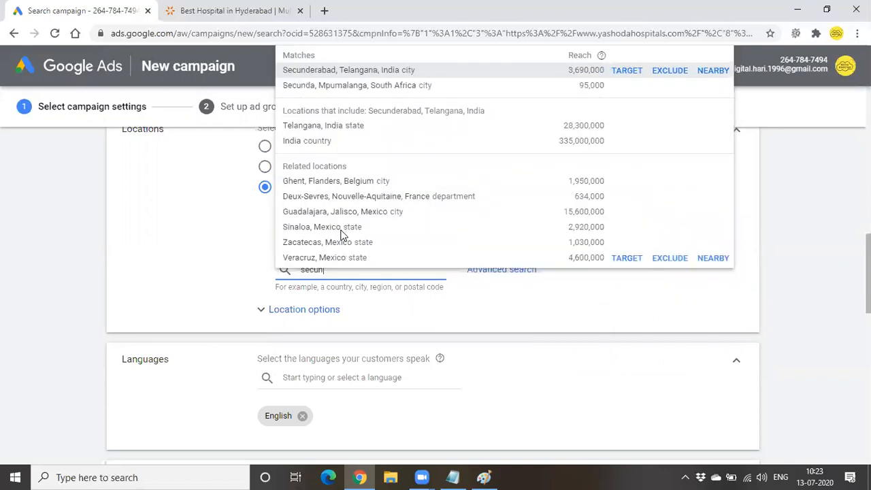
click(634, 71)
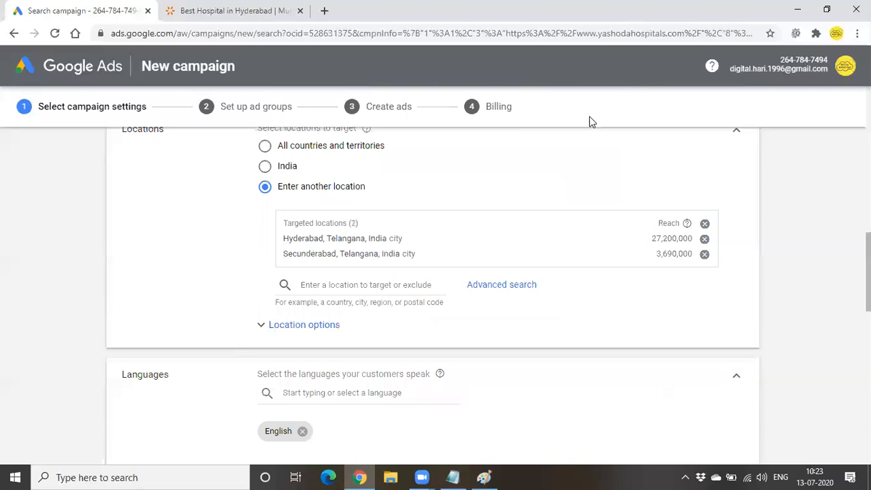
click(498, 287)
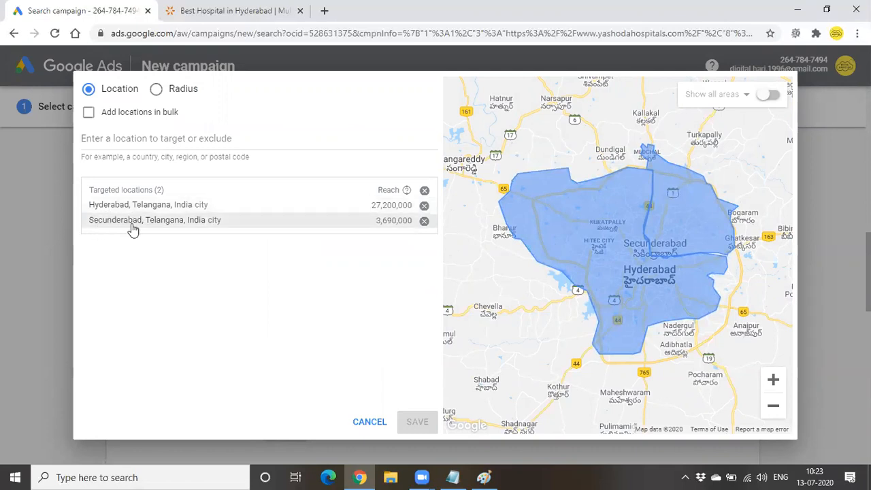
click(424, 221)
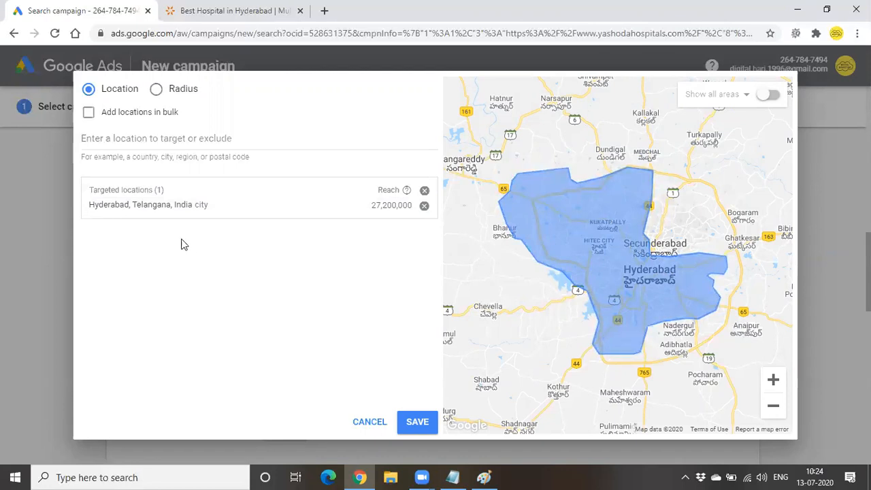
Switch to radius targeting and add a 20 mi radius around Hyderabad, Telangana.
click(156, 91)
click(154, 139)
text(hyder)
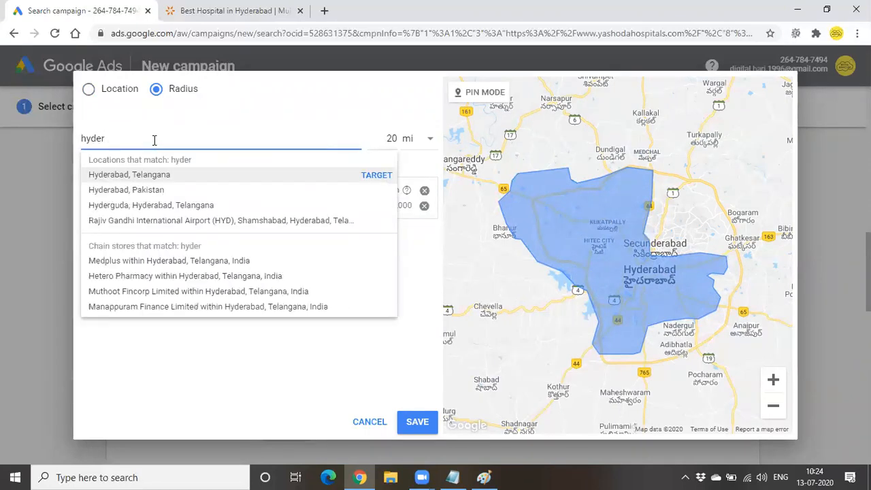
click(376, 175)
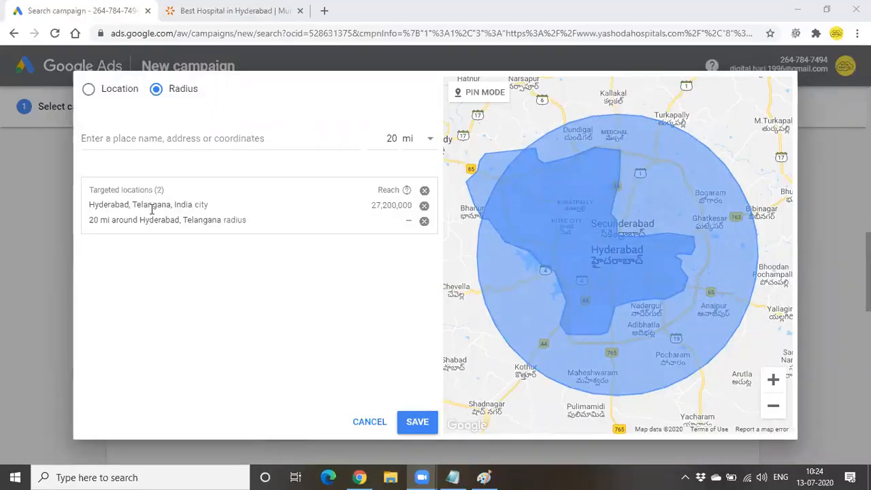
Add a second radius target around Hyderabad, Telangana, and change one of the two radius targets to 20 km.
click(219, 139)
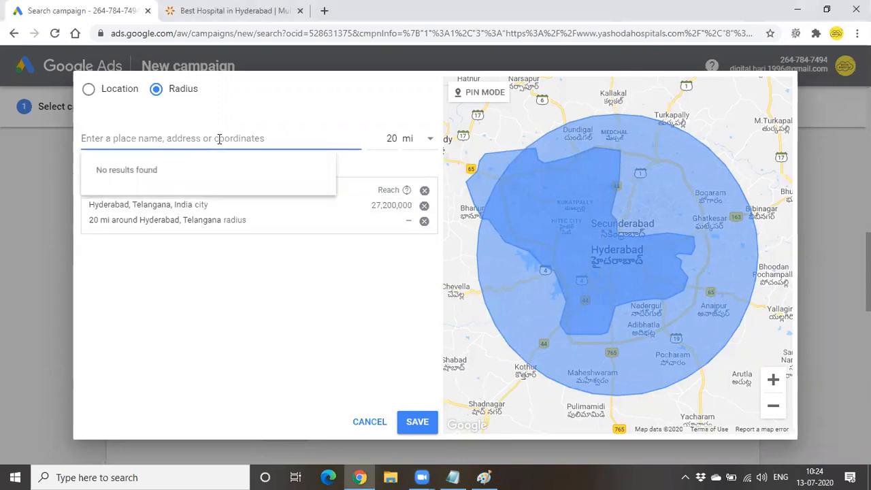
text(hyde)
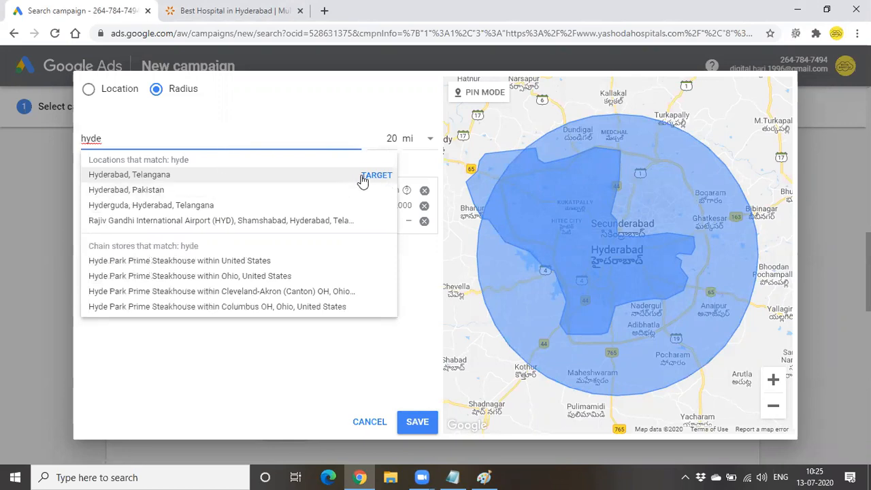
click(362, 176)
click(427, 140)
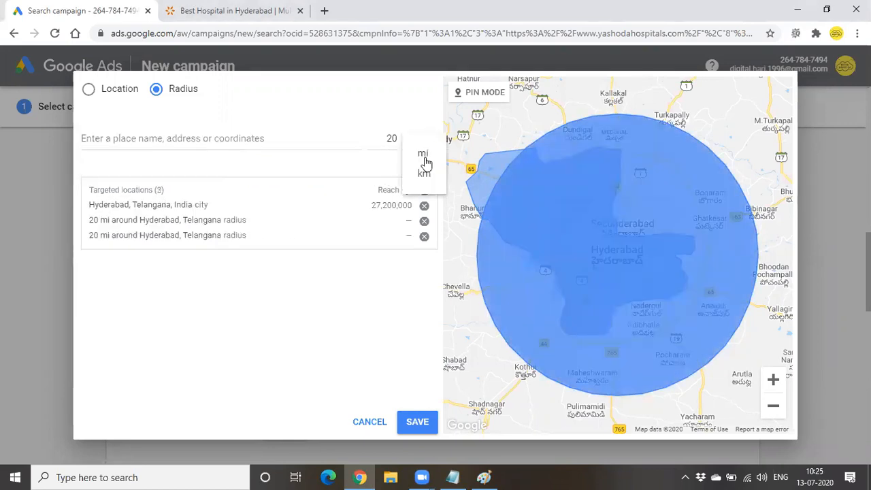
click(346, 235)
click(412, 261)
click(408, 295)
click(489, 295)
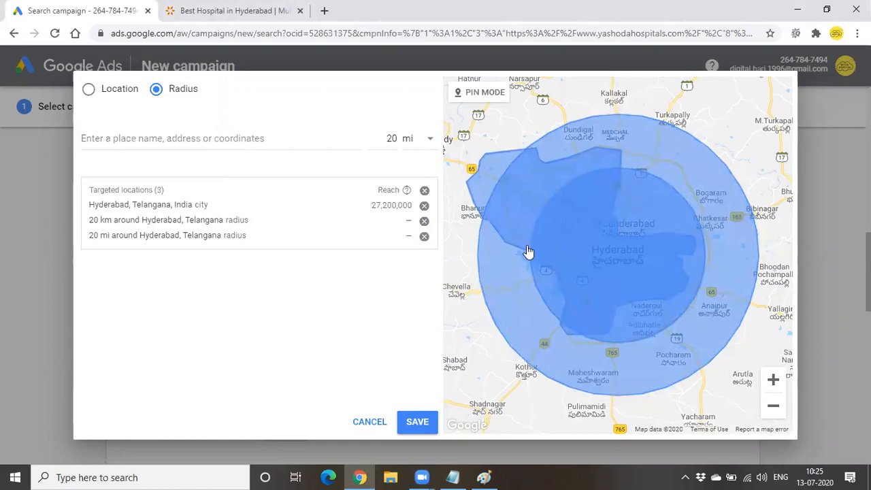
Remove the 20 mi radius and the Hyderabad city target, and save the 20 km radius as the only location.
click(424, 236)
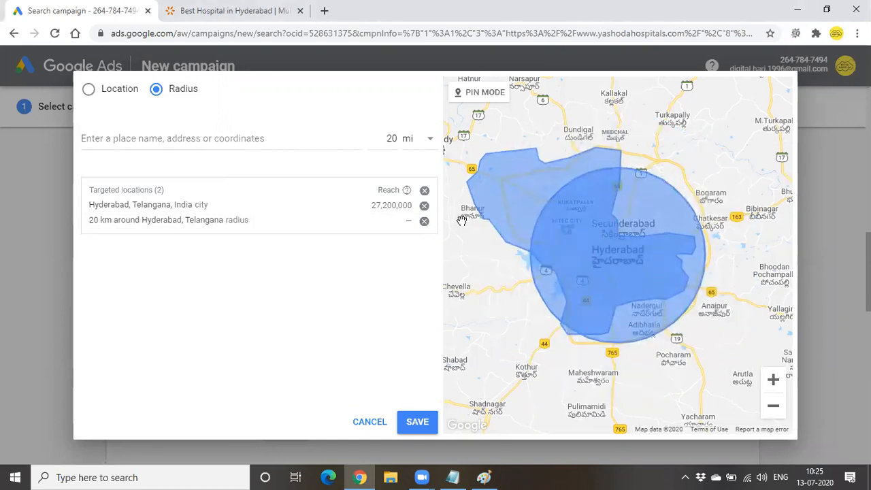
click(424, 206)
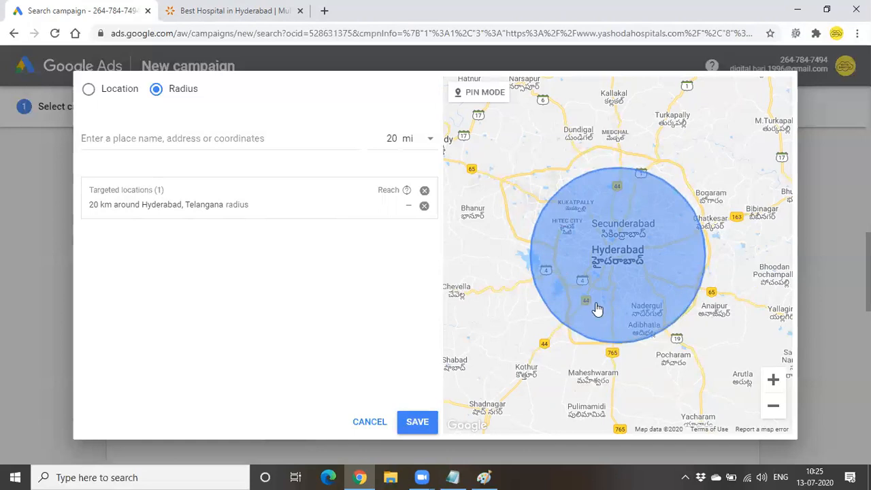
click(255, 140)
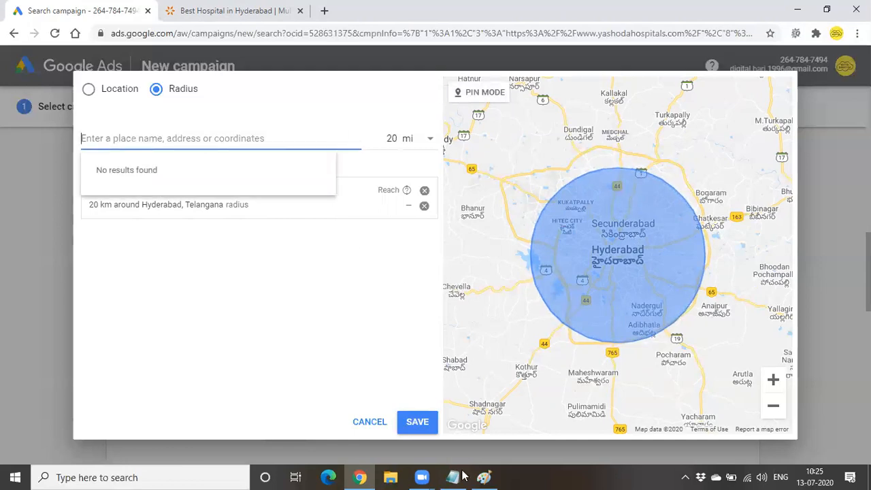
click(416, 422)
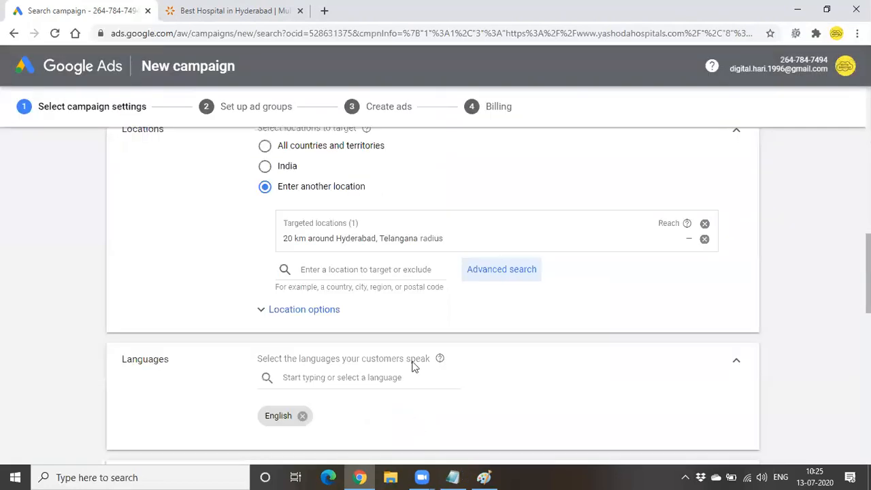
Expand the location options and examine the Target and Exclude choices.
click(313, 311)
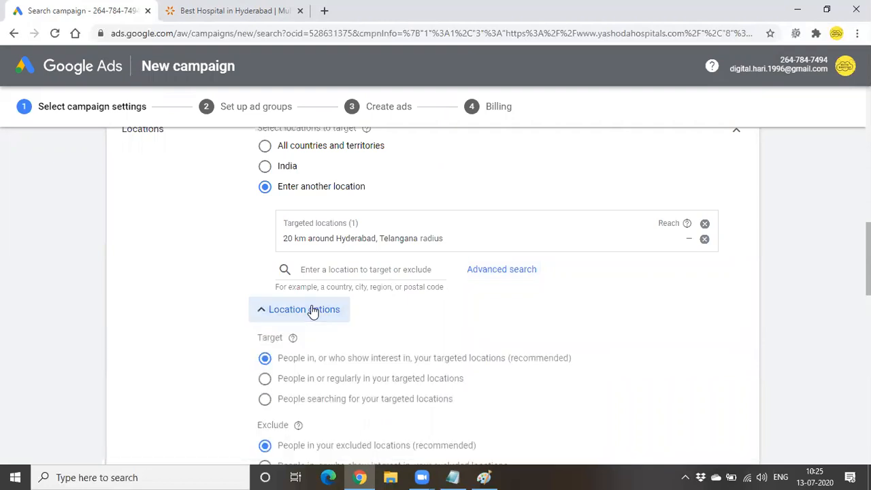
scroll(313, 311, down, 1)
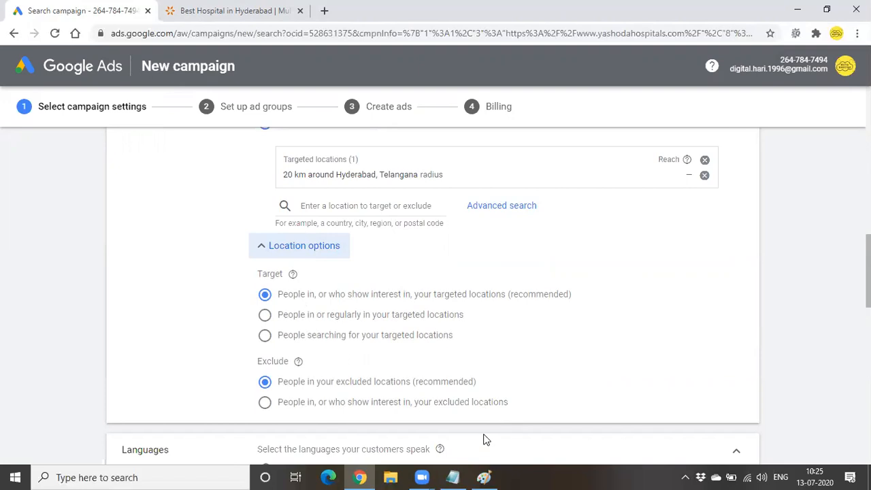
Switch to the Notepad notes and add the lines "yashoda hosp in hyd" and "yashoda hosp" at the end.
mouse_move(452, 477)
mouse_move(443, 419)
click(453, 476)
key(ctrl+End)
key(Return)
text(yashoda hosp in hyd)
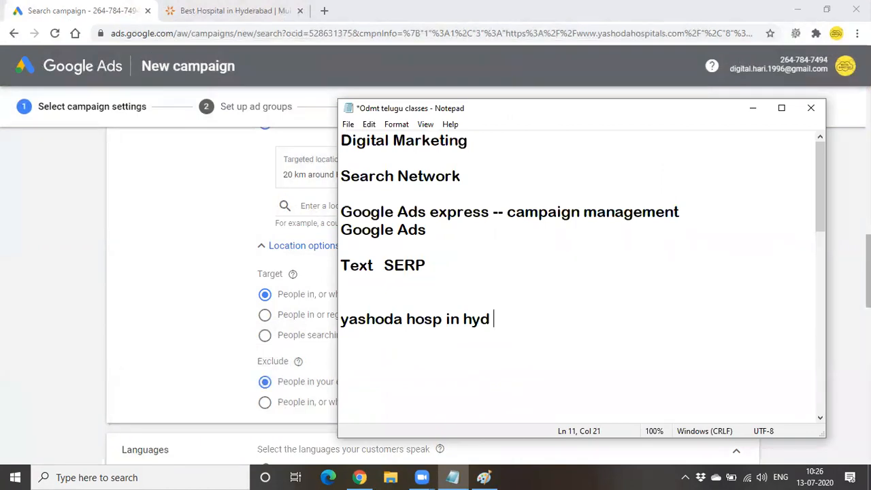
key(Return)
text(yashoda )
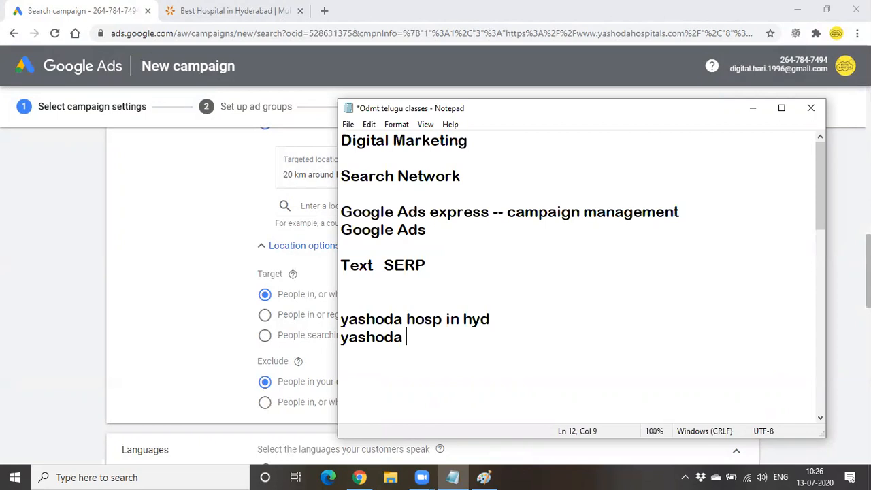
text(hosp)
Compare the two search phrases in the notes by highlighting them, and return to the campaign's location options.
drag(449, 335, 330, 340)
click(442, 366)
drag(341, 318, 490, 320)
click(497, 319)
click(496, 375)
drag(343, 340, 445, 342)
click(408, 370)
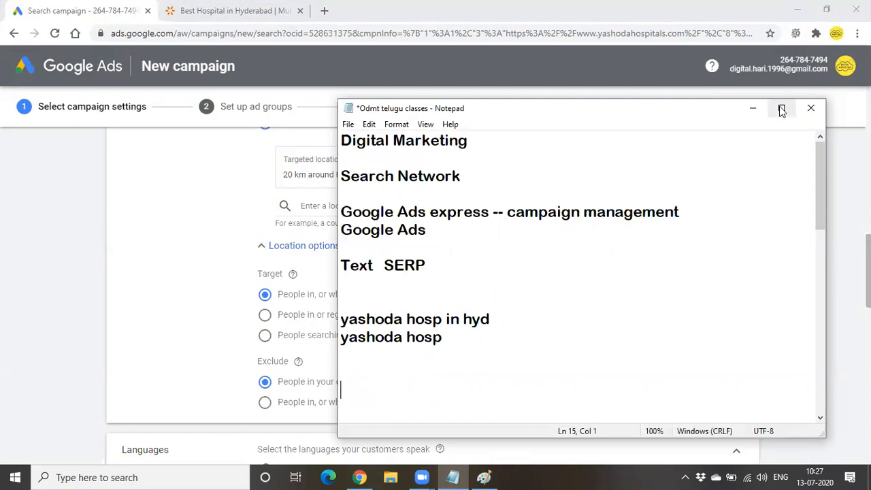
click(752, 109)
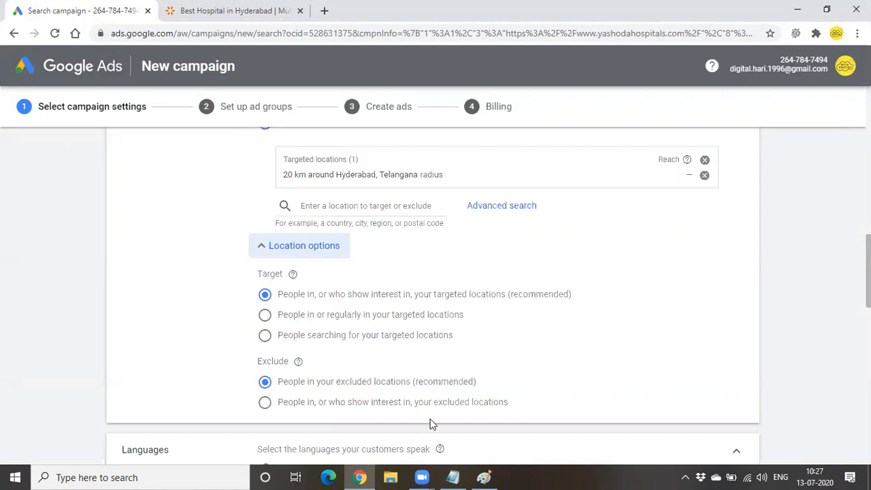
key(alt+Tab)
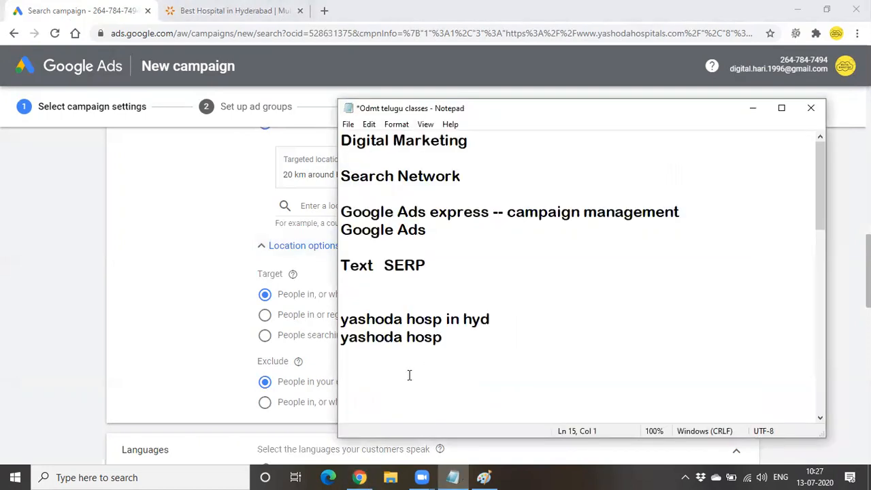
drag(342, 319, 489, 323)
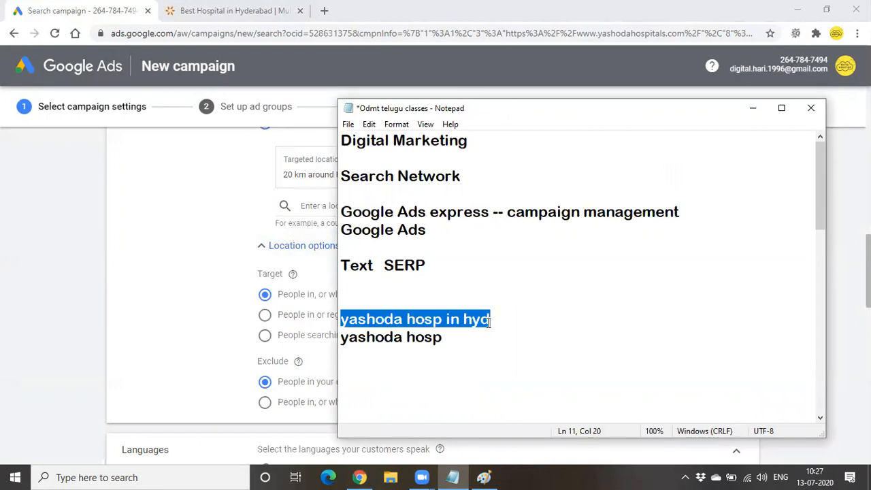
click(756, 112)
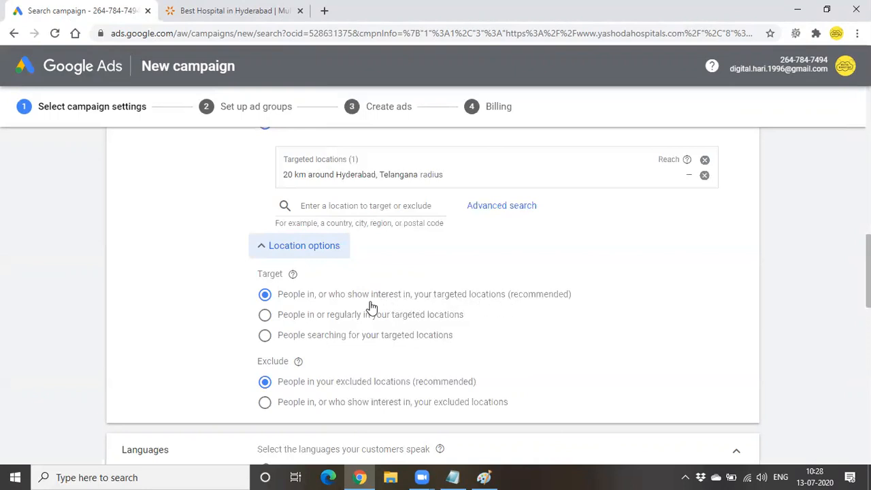
Set the Target option to "People in or regularly in your targeted locations", and add the line "hyd" to the Notepad notes.
click(265, 318)
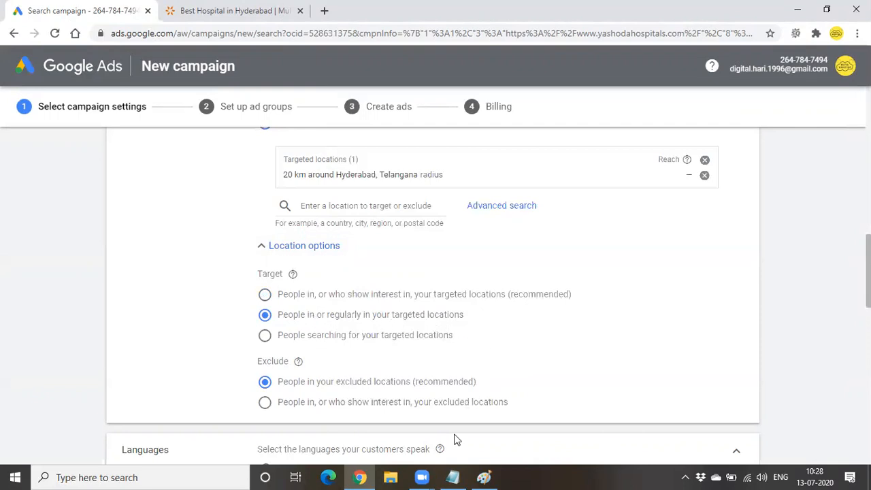
click(453, 477)
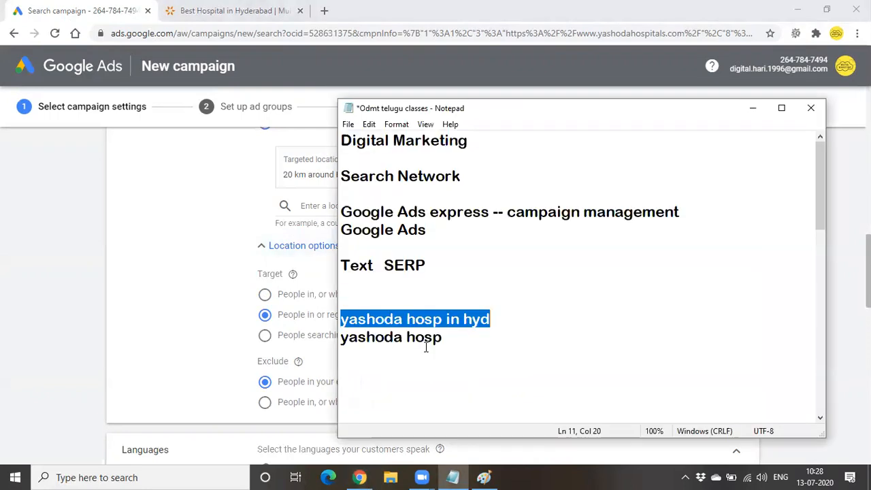
click(339, 350)
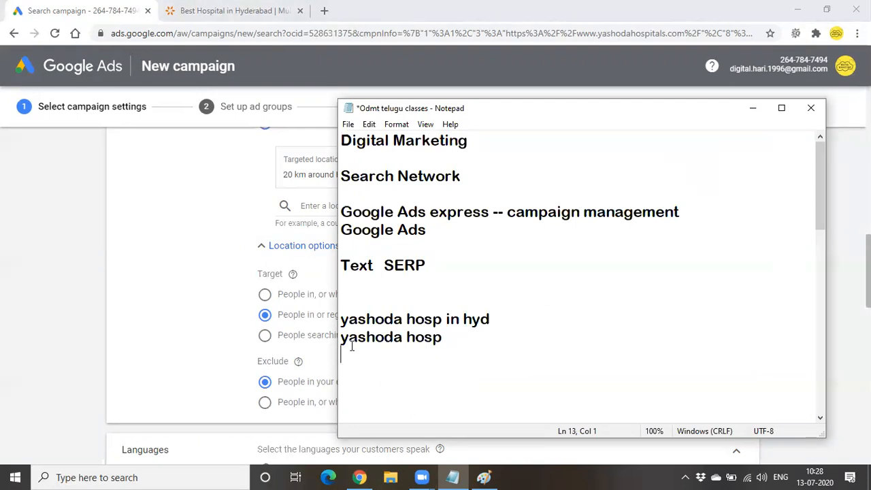
key(Return)
text(hyd)
click(342, 319)
key(shift+Right)
drag(368, 319, 494, 319)
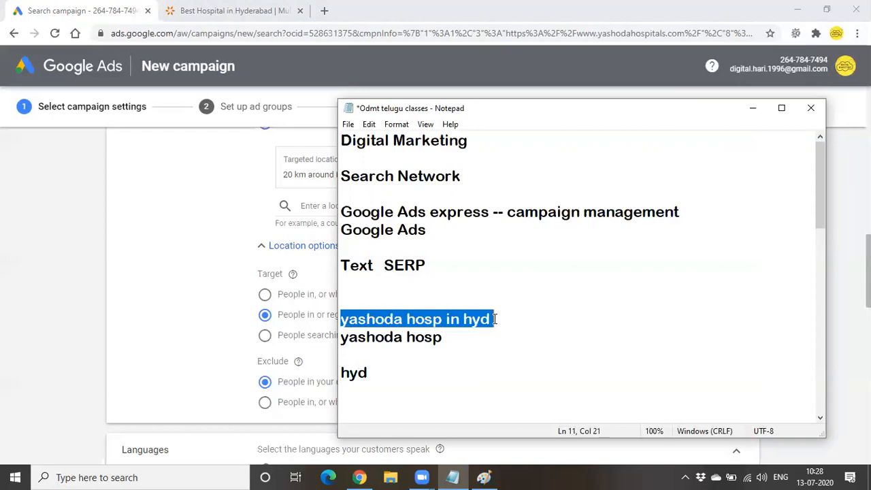
click(752, 108)
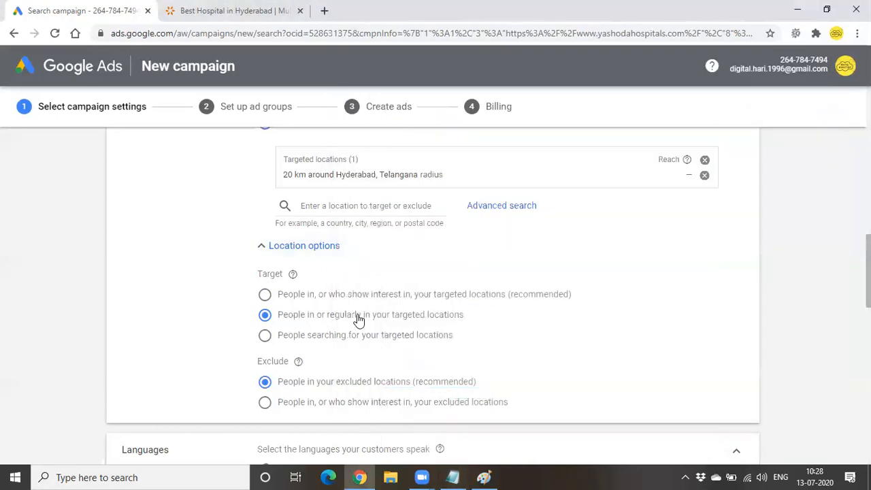
Try targeting "People searching for your targeted locations" against the notes' search phrases, and return to "People in, or who show interest in, your targeted locations".
click(265, 338)
click(453, 477)
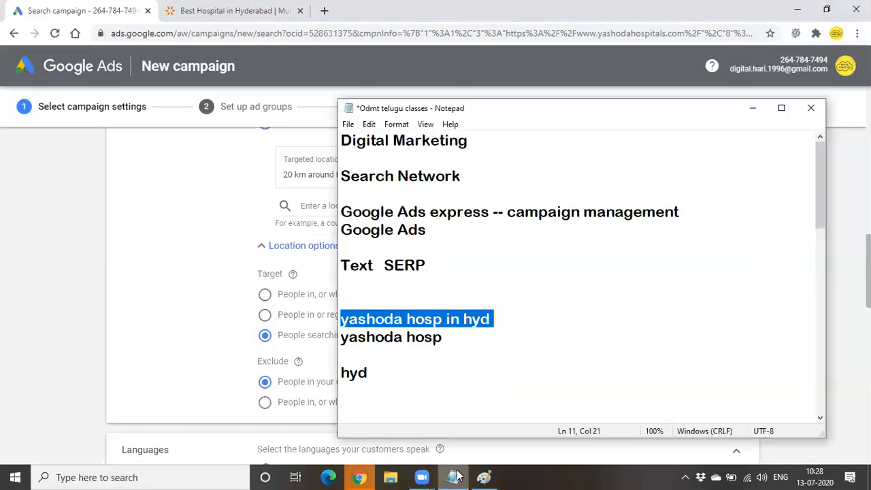
click(427, 336)
drag(341, 318, 499, 317)
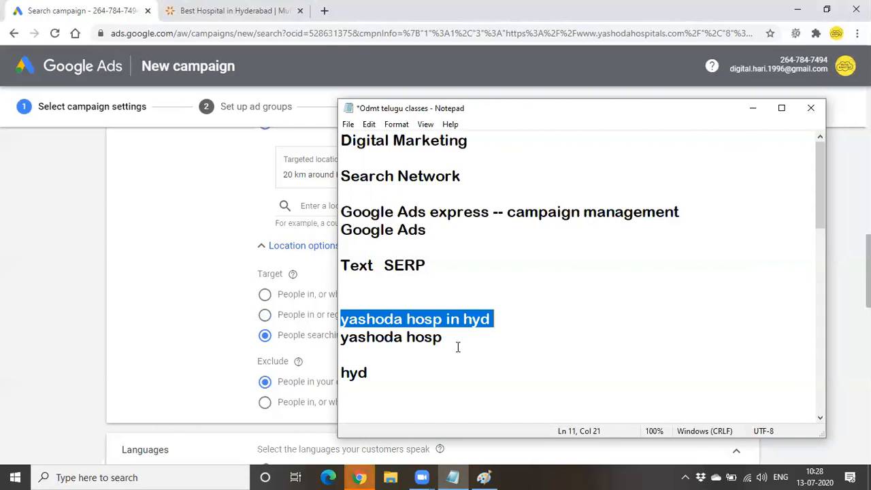
click(752, 107)
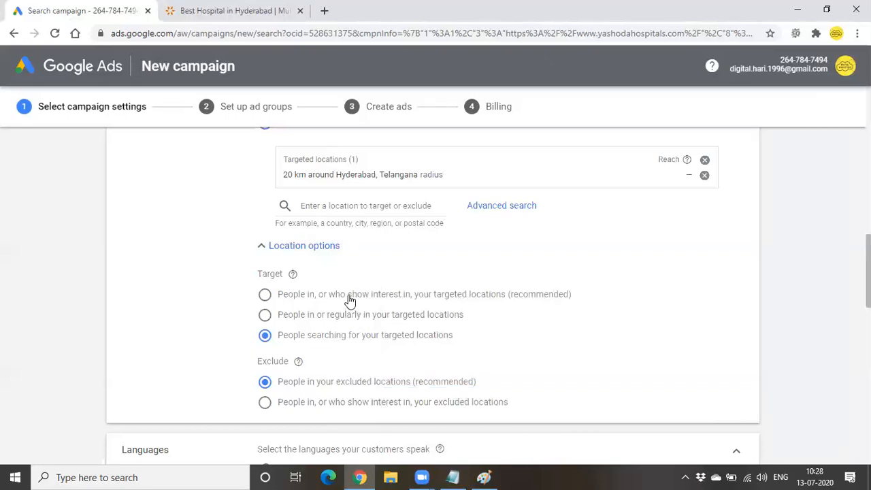
click(264, 295)
Browse the available campaign languages through to Vietnamese, and close the list keeping only English selected.
scroll(389, 287, down, 1)
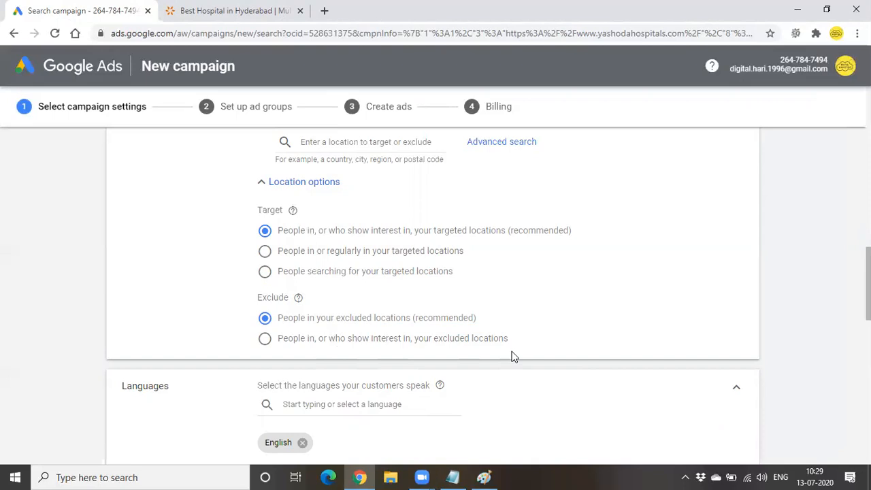
scroll(466, 368, down, 1)
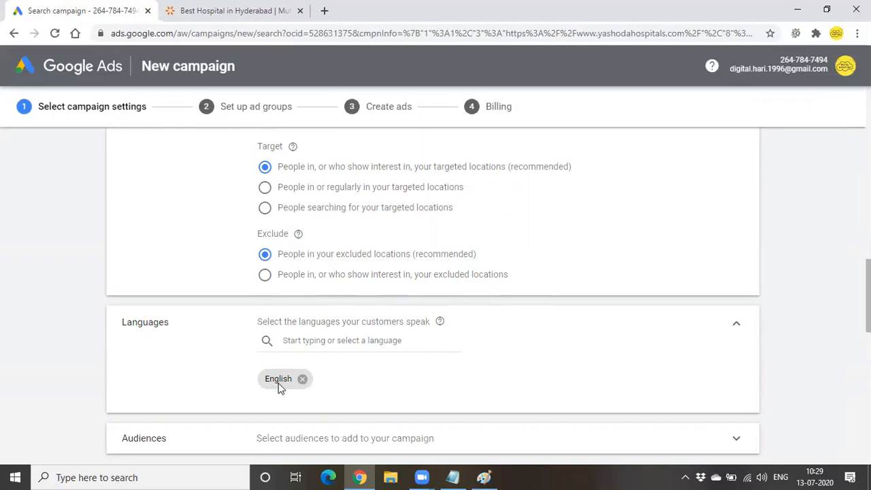
click(386, 342)
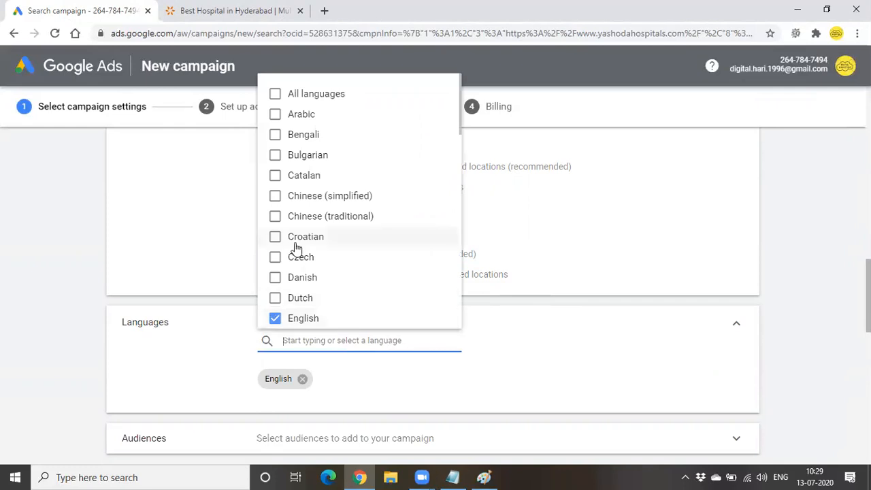
scroll(317, 200, down, 6)
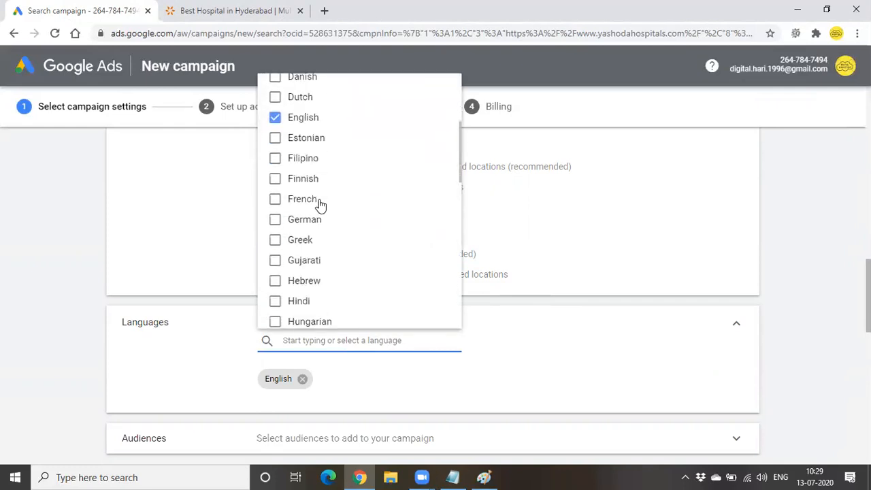
scroll(320, 206, down, 4)
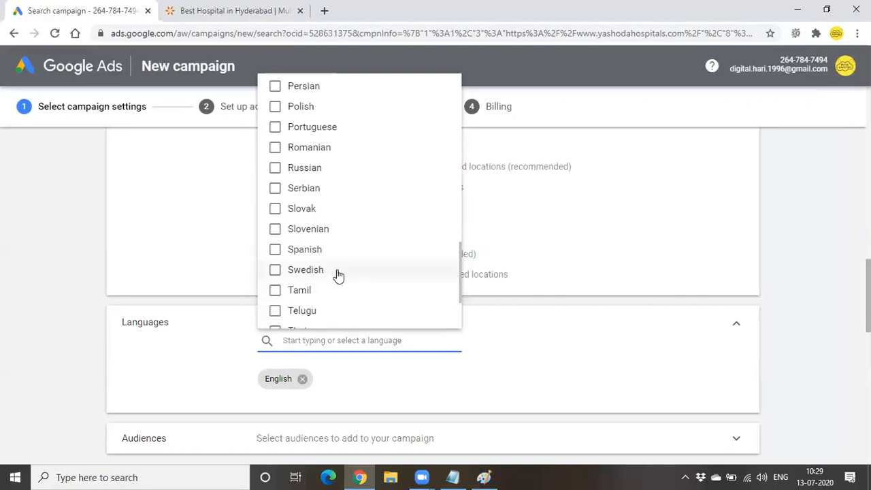
scroll(338, 274, down, 2)
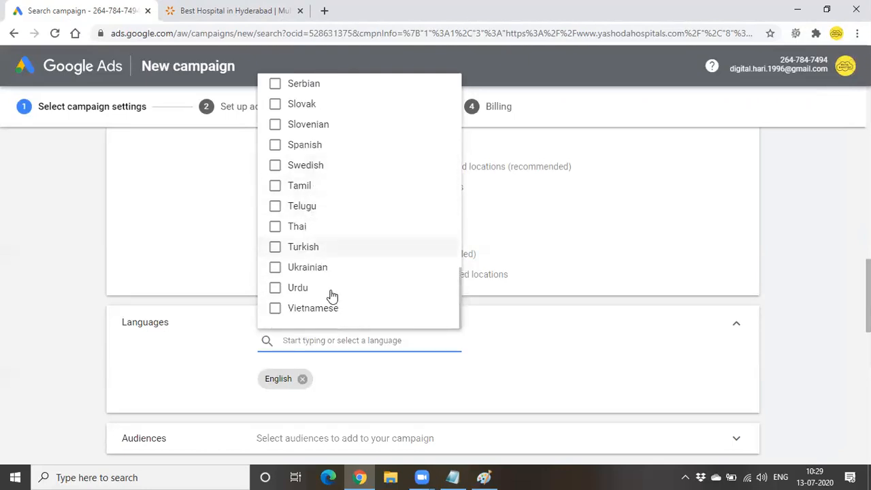
click(347, 381)
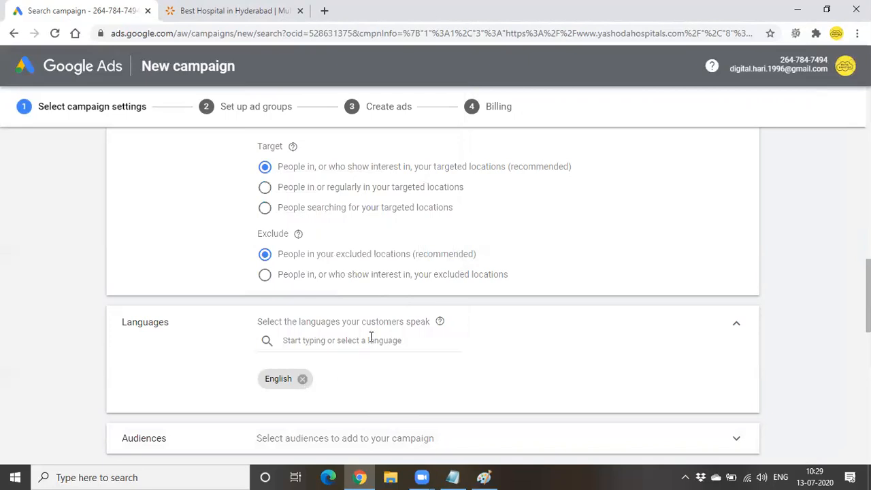
Examine the Budget and bidding section, highlighting its description and the wording about the average spend each day.
scroll(371, 344, down, 2)
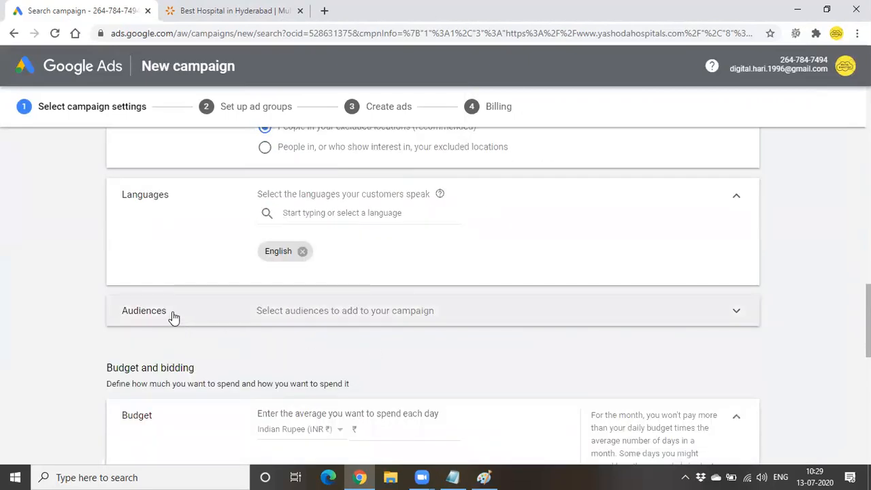
scroll(272, 316, down, 1)
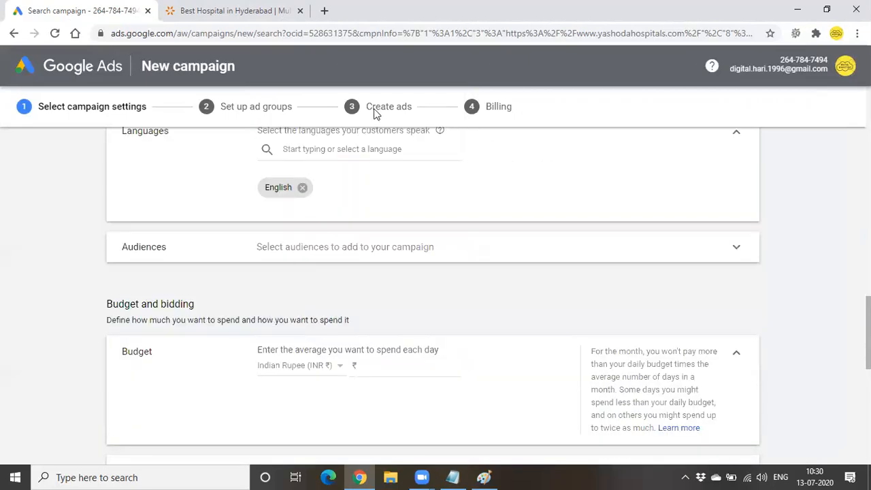
scroll(183, 303, down, 2)
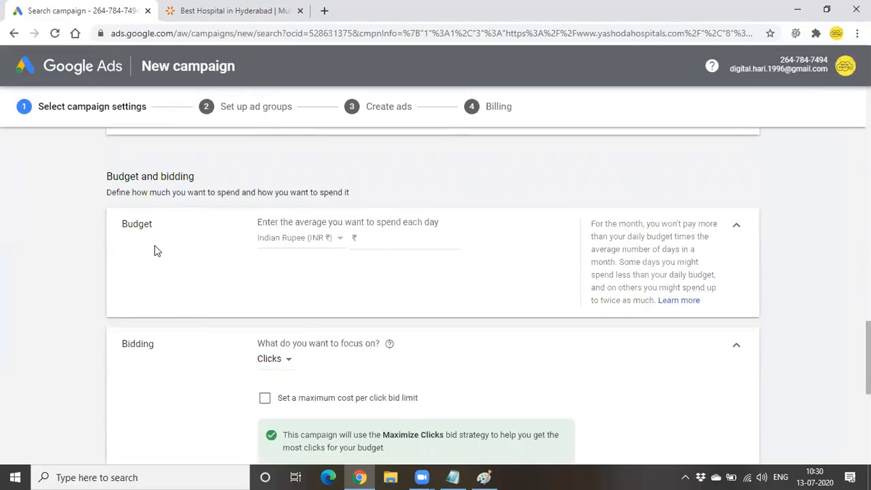
triple_click(128, 176)
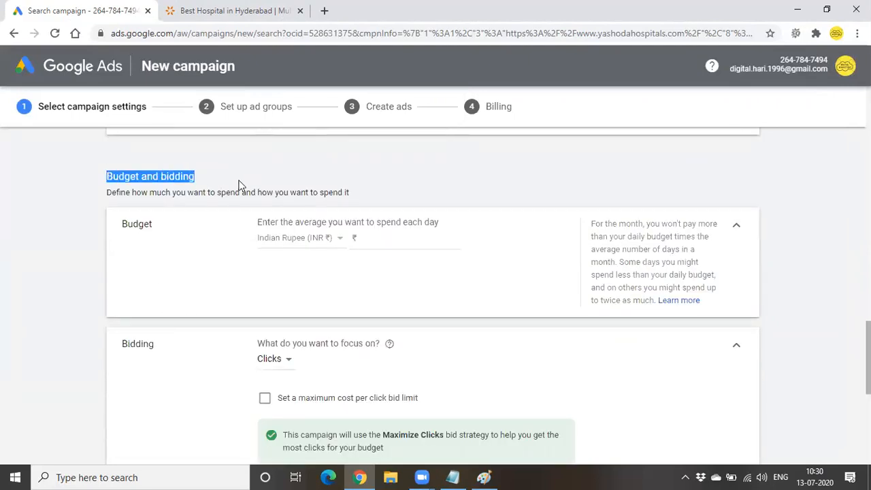
click(214, 232)
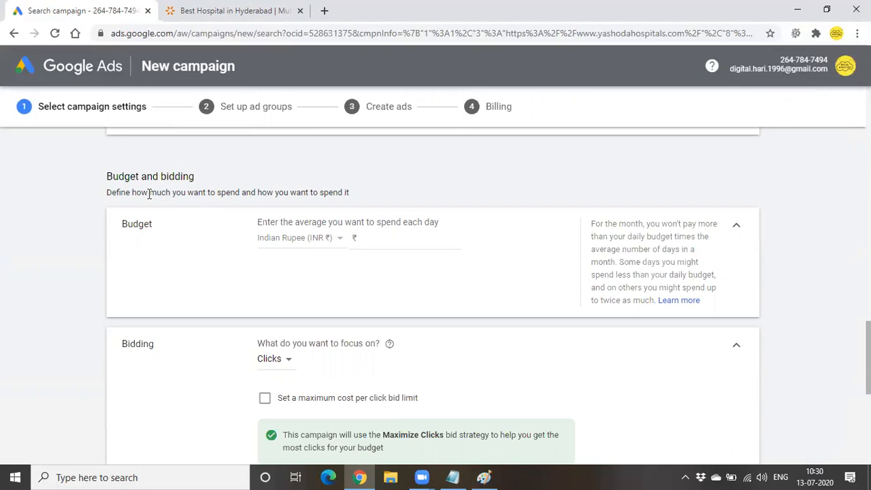
drag(104, 194, 259, 187)
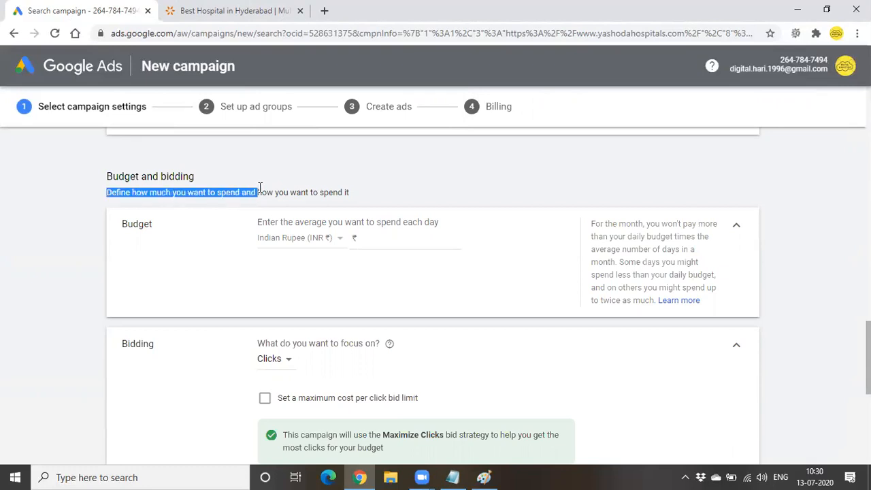
drag(296, 223, 463, 229)
click(413, 217)
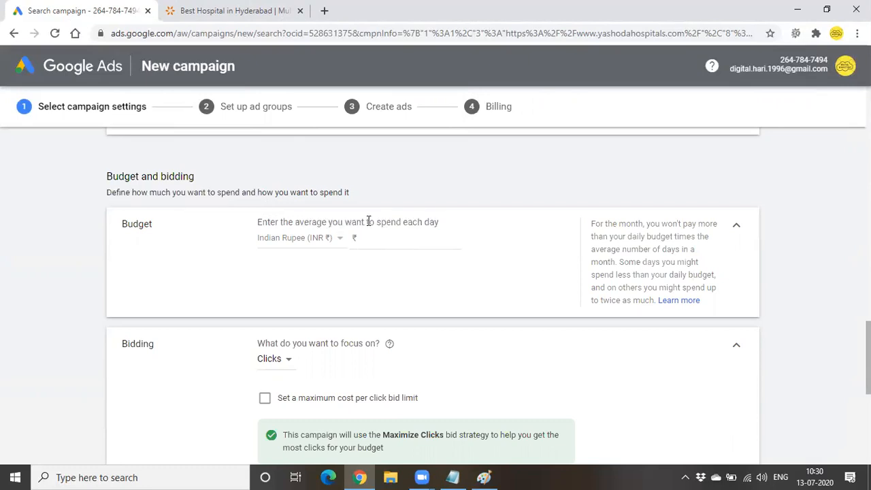
drag(378, 221, 466, 289)
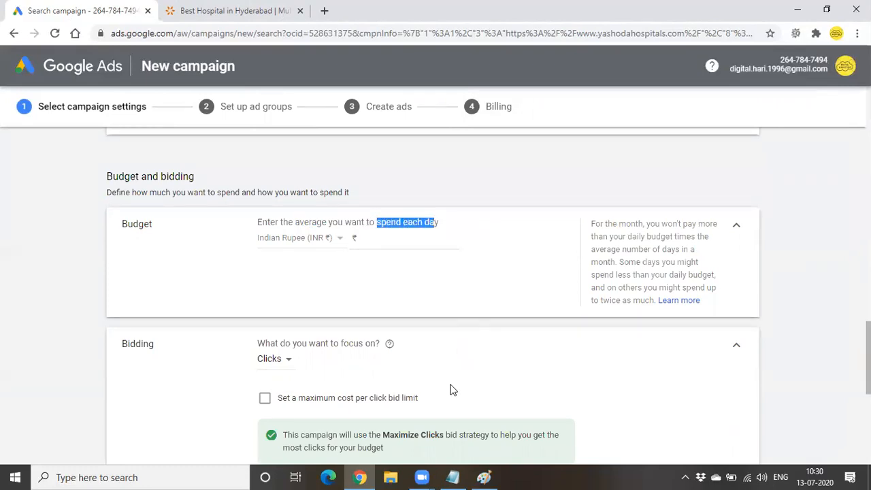
mouse_move(449, 475)
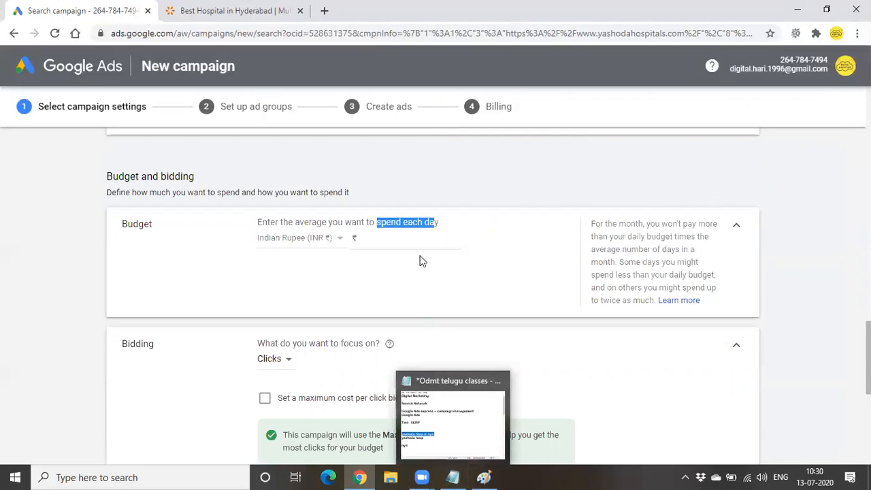
Set the average daily budget to ₹500 and highlight part of the explanation of monthly spending.
click(399, 238)
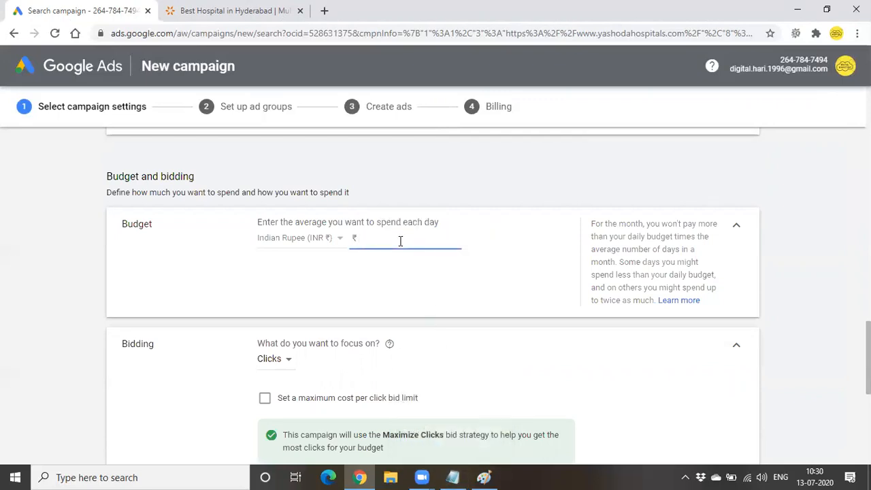
text(500)
drag(647, 224, 684, 246)
click(495, 280)
Replace the search phrase lines at the end of the Notepad notes with the monthly budget calculation "500*30 = 15000".
click(459, 476)
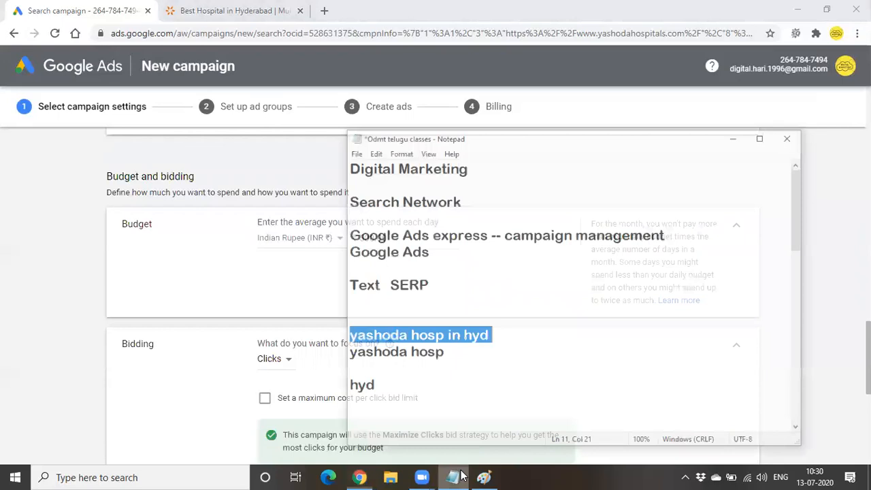
click(389, 375)
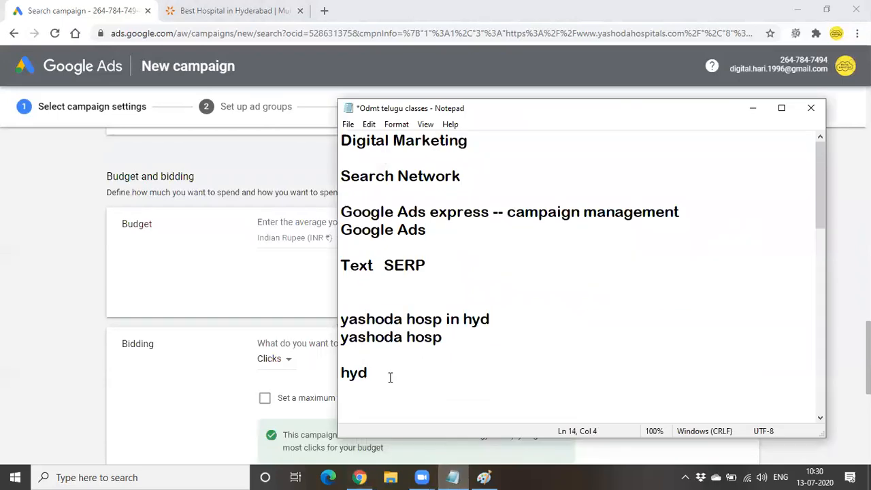
click(350, 301)
drag(341, 320, 389, 385)
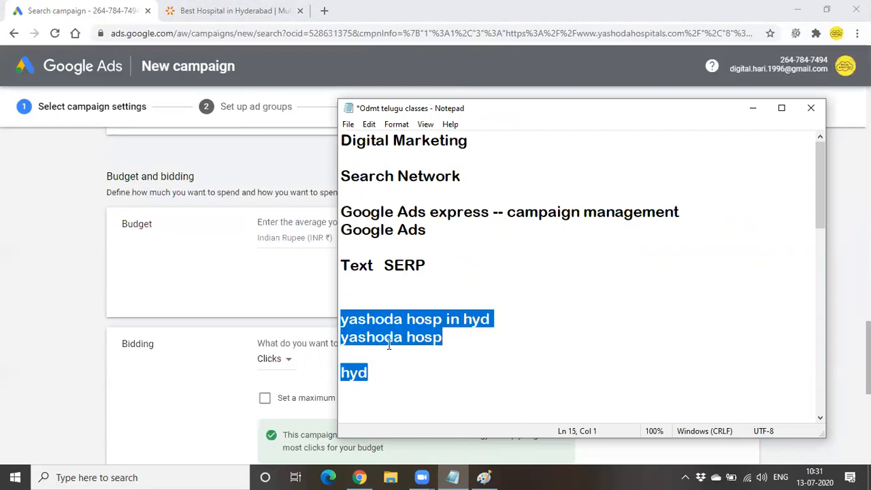
key(BackSpace)
text(50)
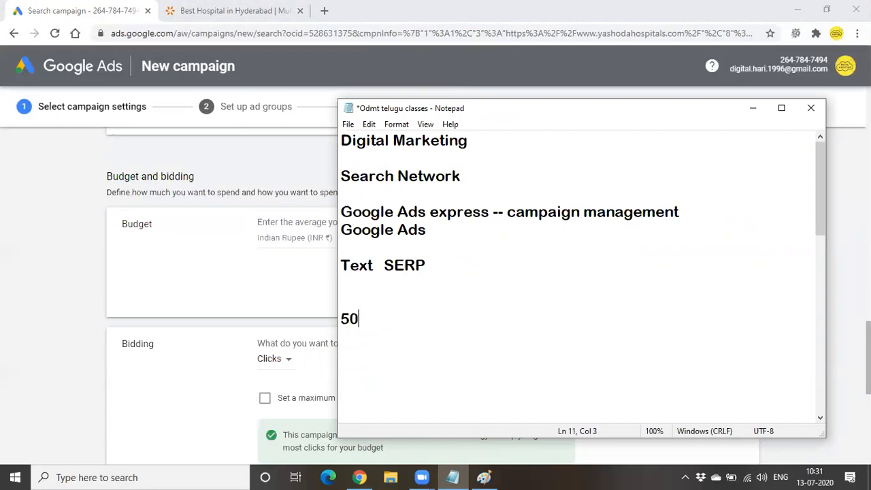
text(0*30 =)
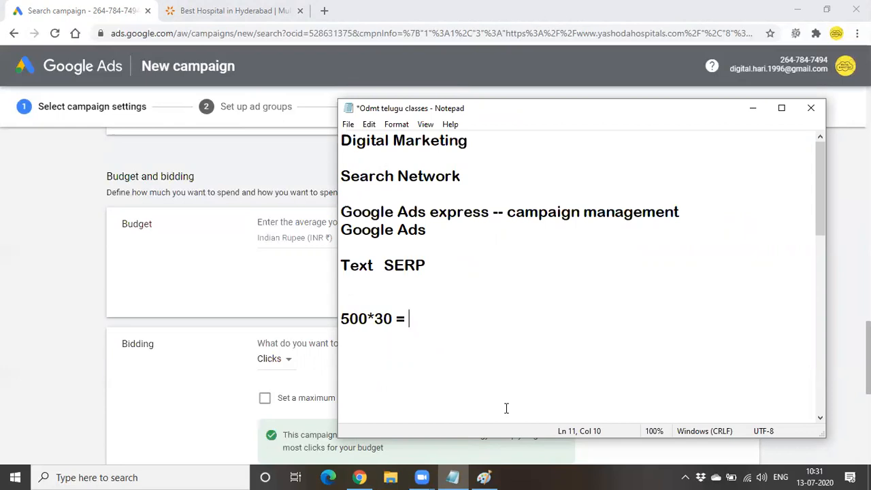
text(15000)
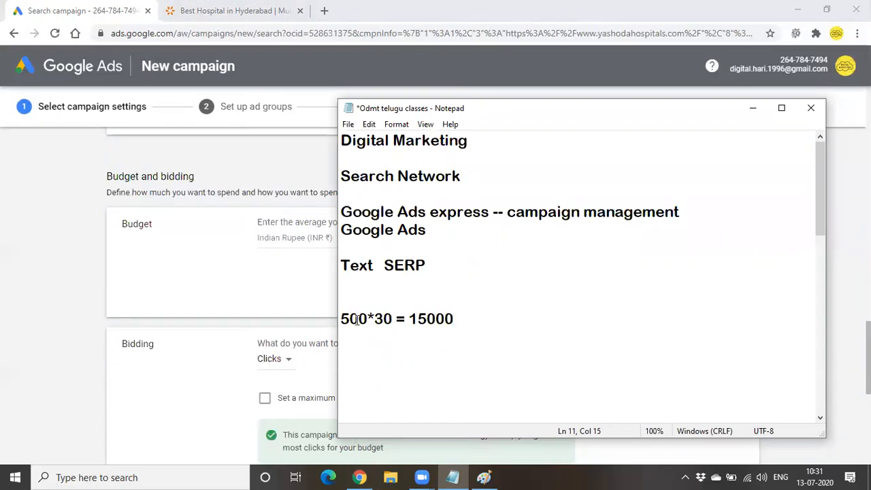
Add the line "1000" below the budget calculation in the notes, highlighting the 500 daily amount and the 15000 monthly total.
drag(341, 319, 361, 320)
click(366, 367)
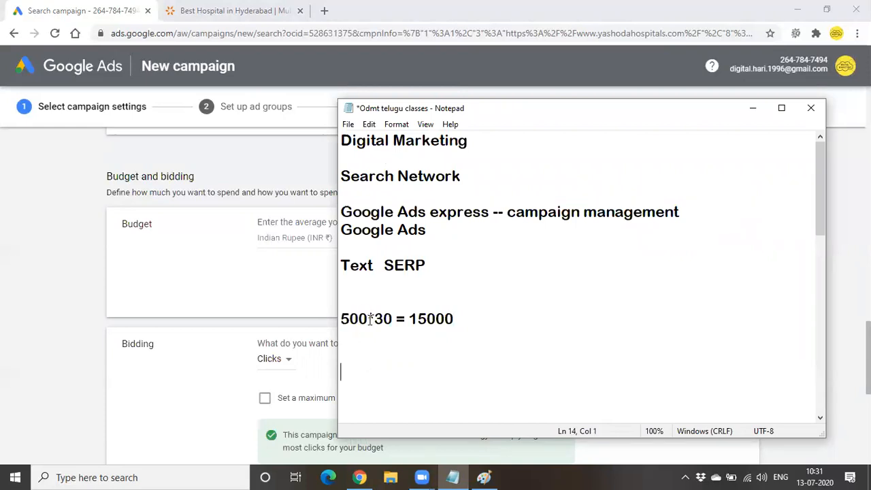
drag(371, 318, 341, 318)
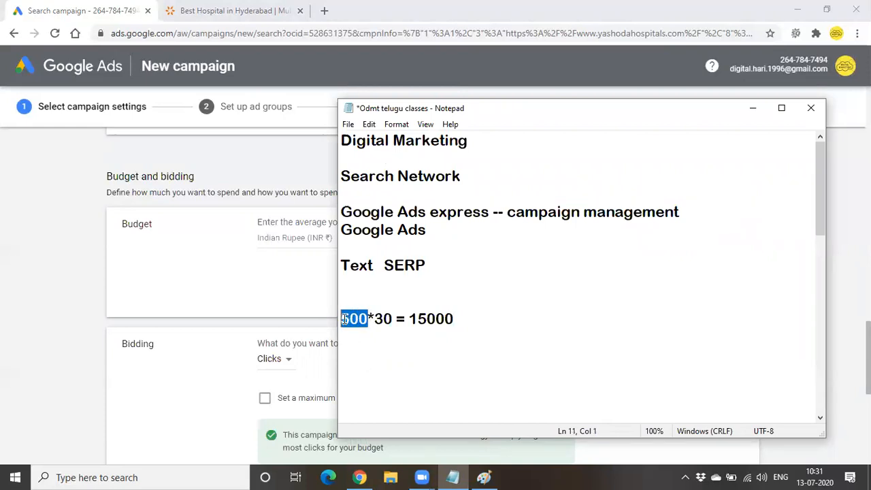
click(375, 367)
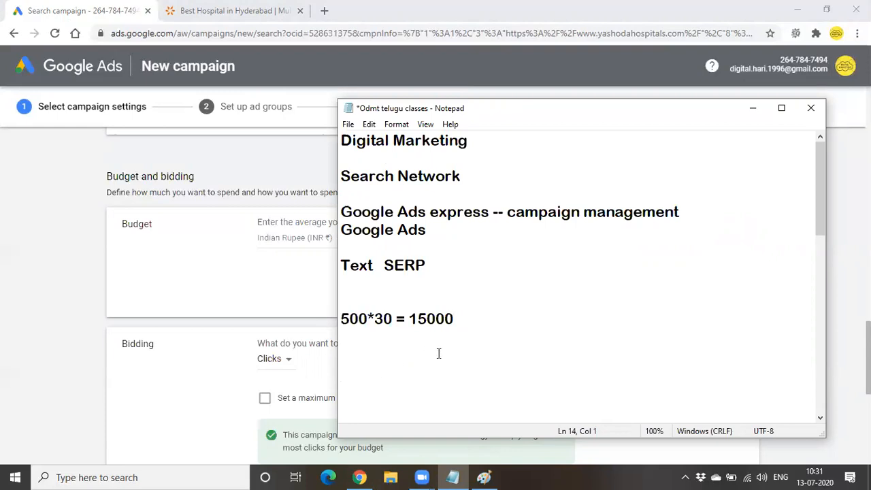
click(343, 321)
click(346, 345)
text(1000)
drag(341, 344, 471, 318)
click(391, 380)
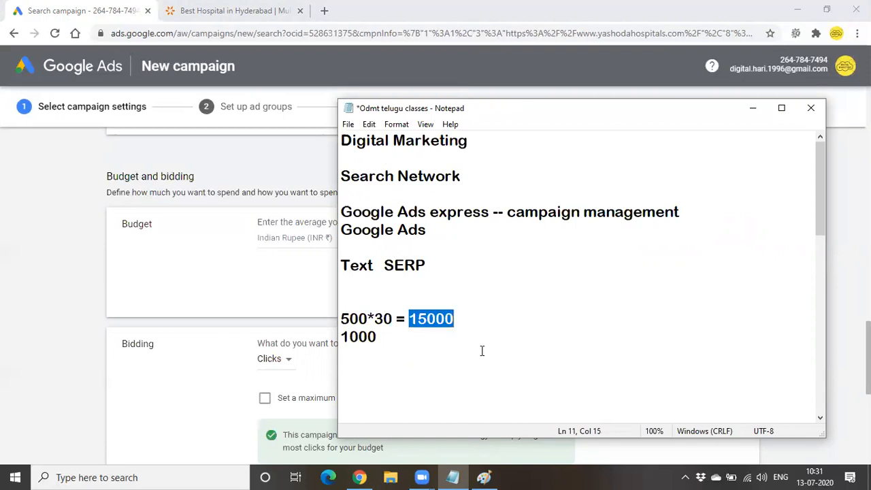
Highlight the 15000 monthly total, the 500 daily amount and the 1000 line in the notes.
click(458, 353)
drag(409, 318, 469, 316)
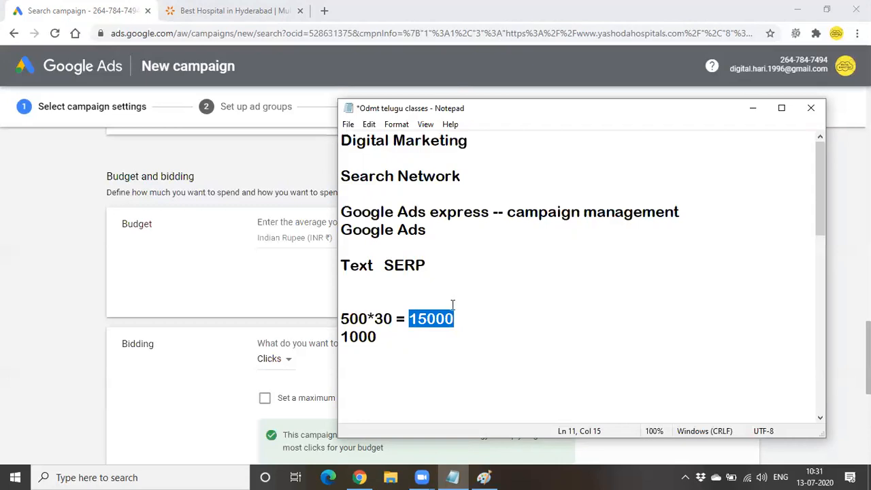
drag(340, 319, 368, 319)
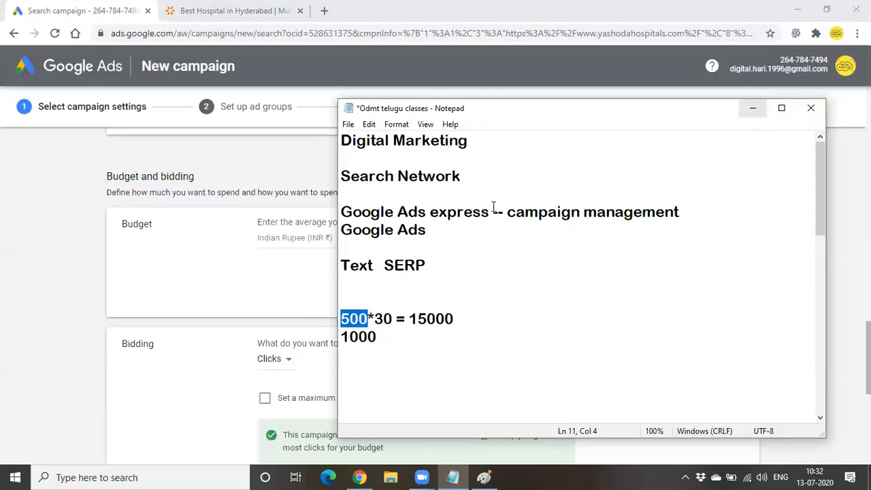
double_click(357, 336)
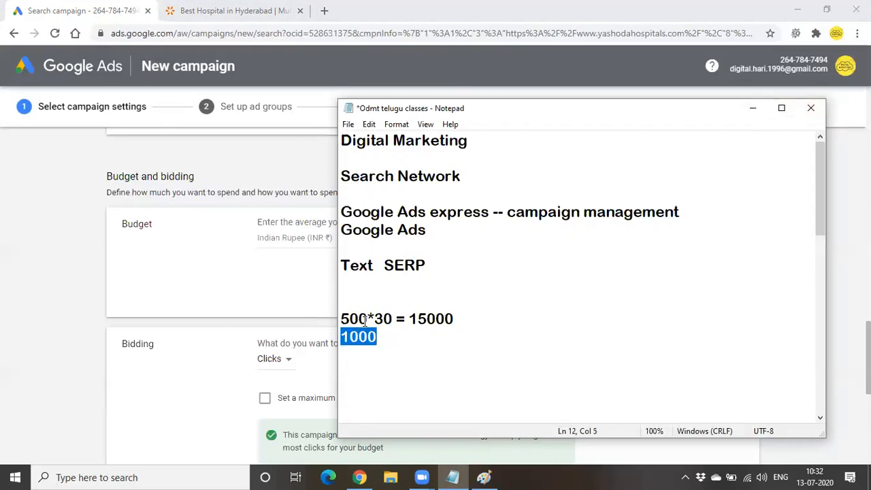
Add the line "day1 200" below the 1000 line in the notes, leaving a blank line between them.
click(368, 367)
text(200)
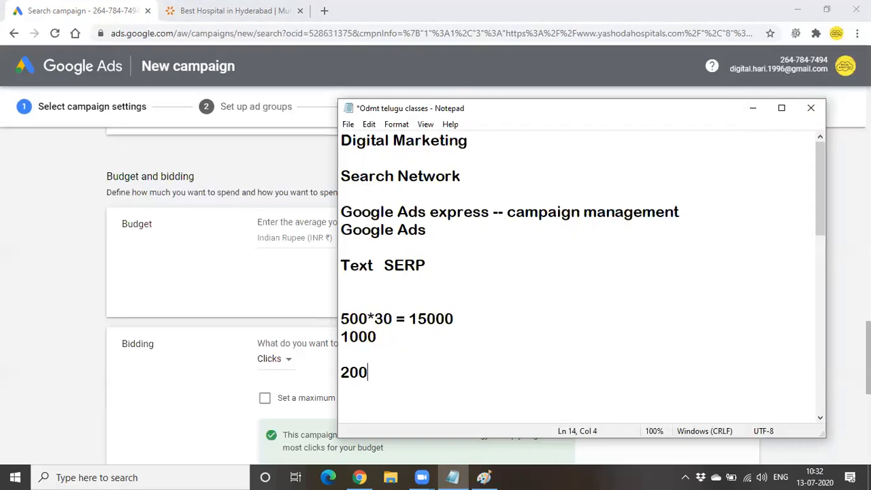
click(343, 372)
text(day 1)
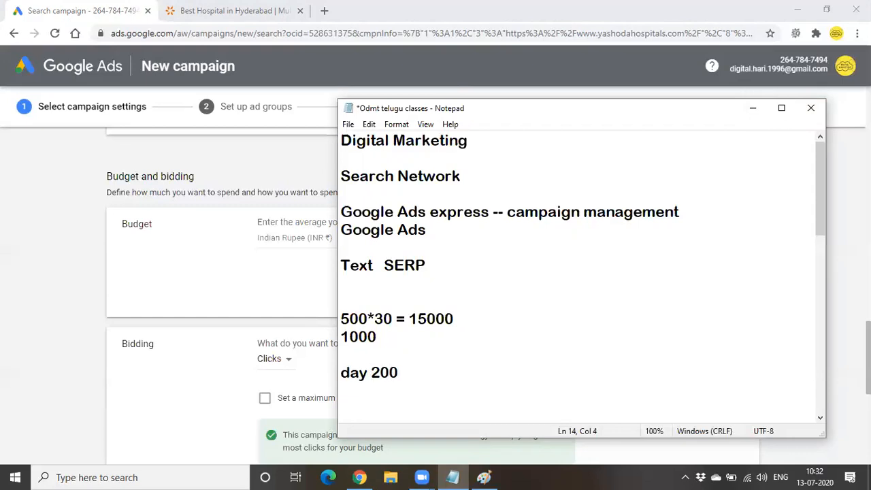
click(371, 371)
key(BackSpace)
Add the line "day2 800" directly below the day1 line in the notes.
click(422, 367)
key(Return)
text(day 2)
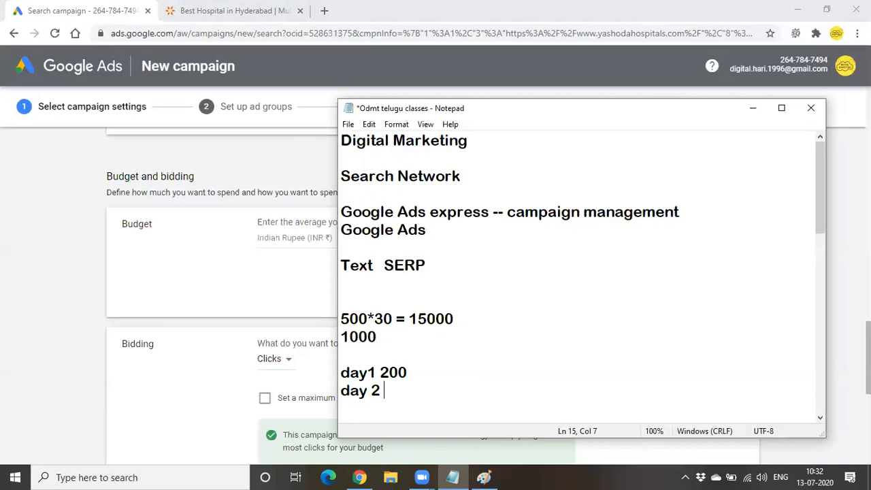
text(800)
click(375, 391)
key(BackSpace)
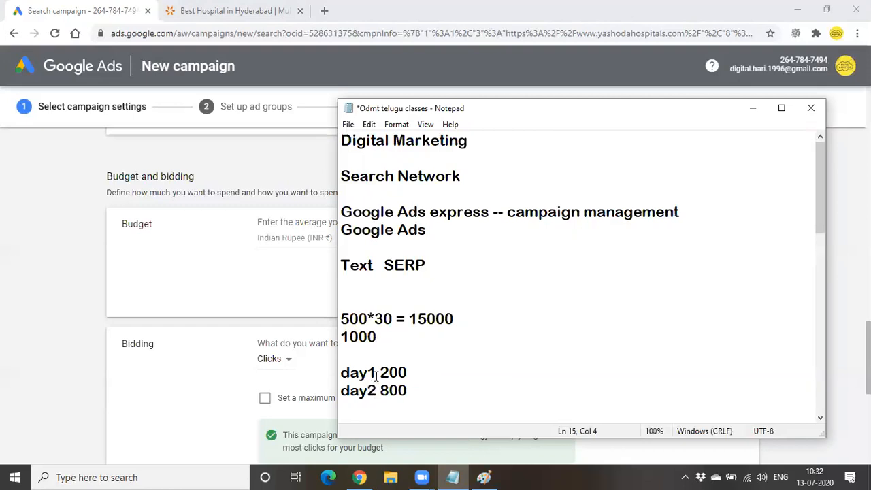
Compare the daily spend examples with the monthly budget by highlighting the day amounts, the 500*30 calculation and the 15000 total.
drag(380, 372, 413, 385)
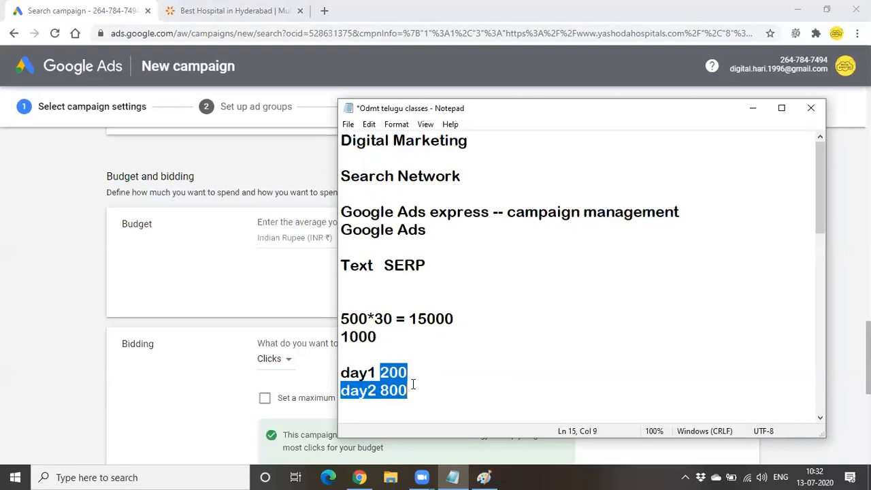
click(408, 373)
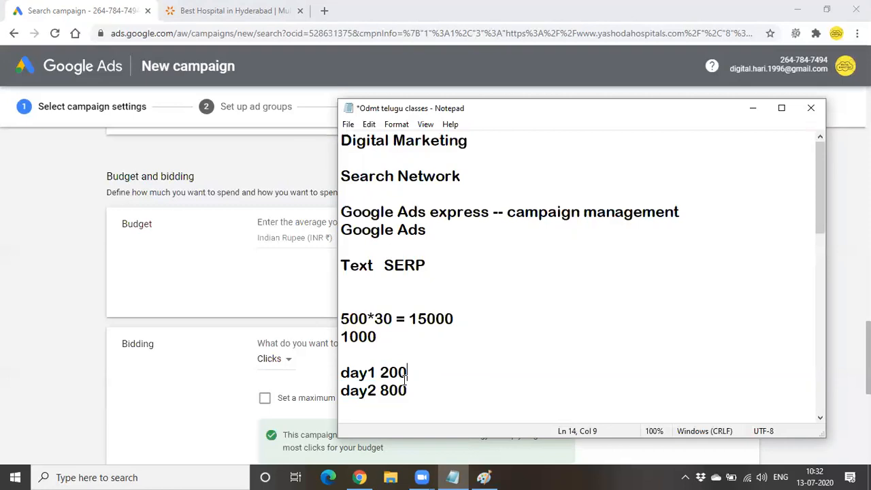
double_click(395, 369)
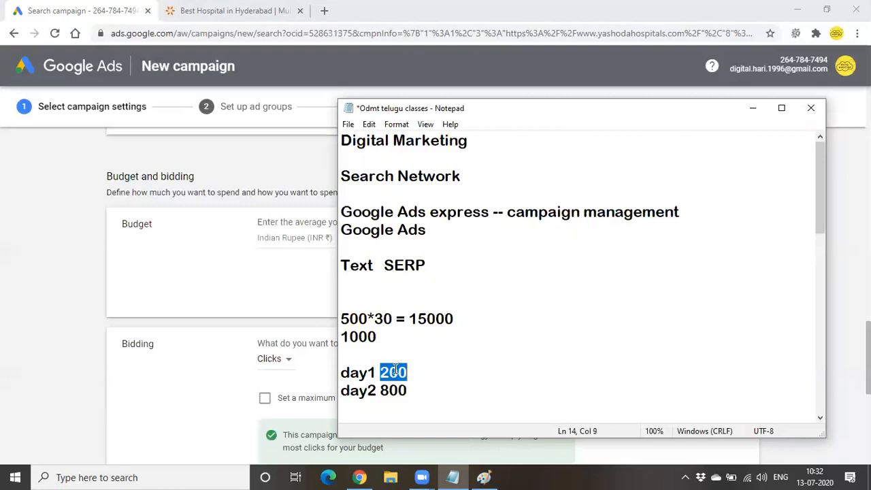
double_click(349, 316)
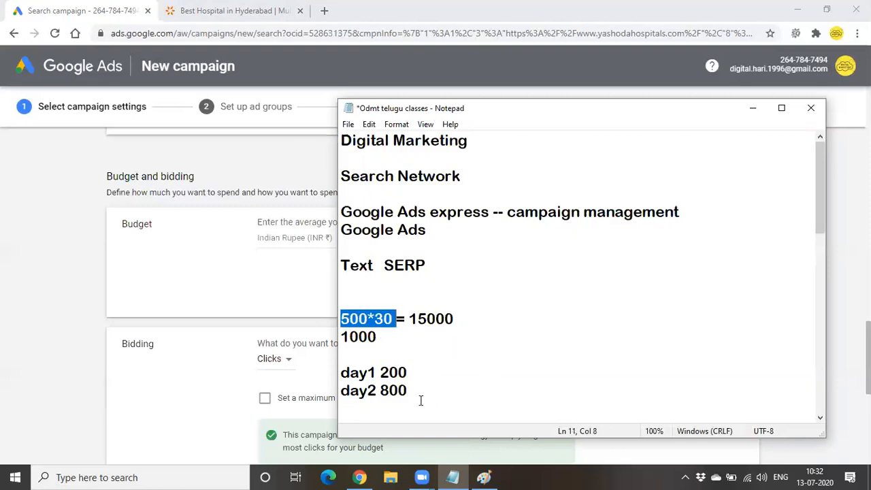
click(382, 389)
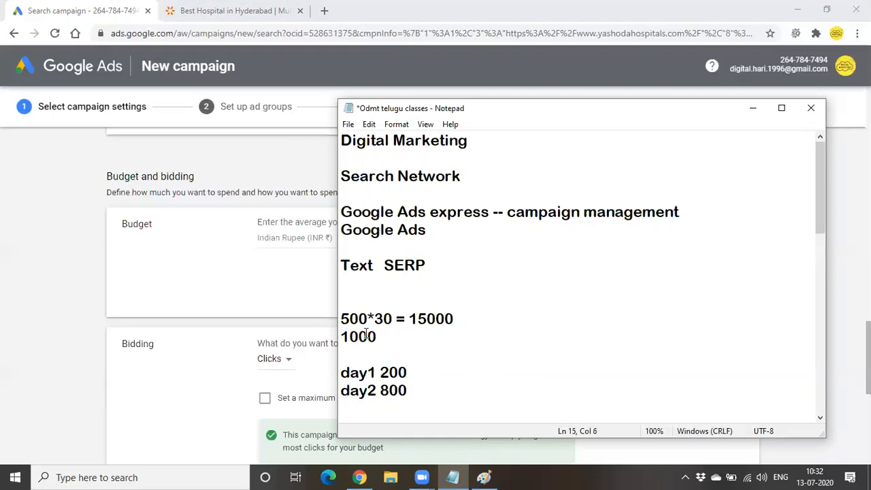
click(349, 318)
double_click(349, 319)
click(406, 354)
drag(409, 318, 470, 319)
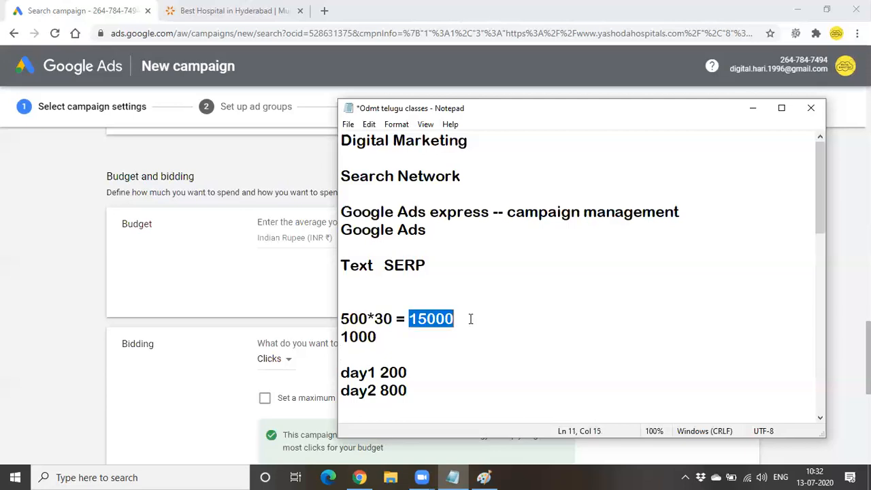
click(475, 355)
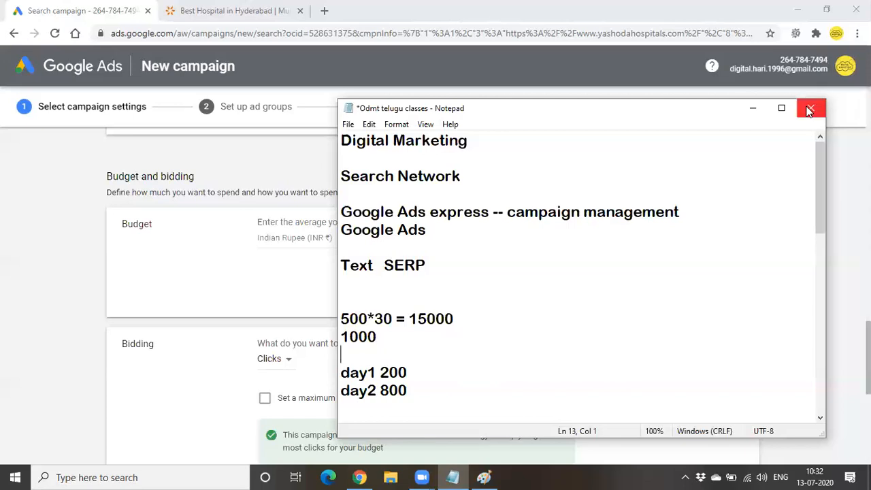
Return to the Google Ads campaign page and highlight the budget explanation about spending less or up to twice the daily budget.
click(752, 108)
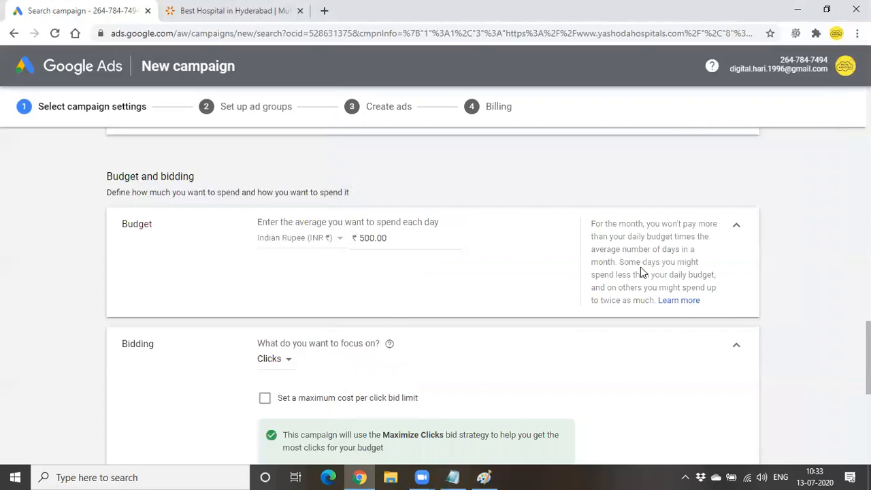
drag(592, 223, 645, 346)
click(615, 286)
drag(591, 274, 722, 282)
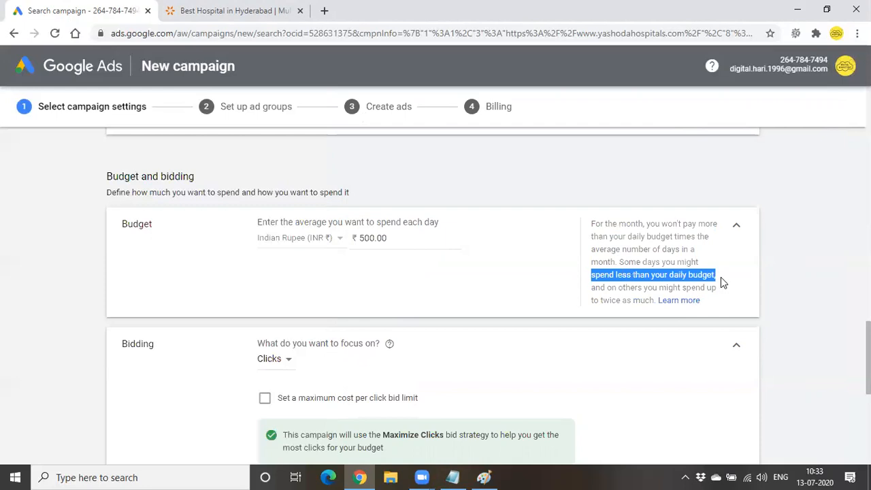
drag(617, 287, 637, 299)
click(635, 396)
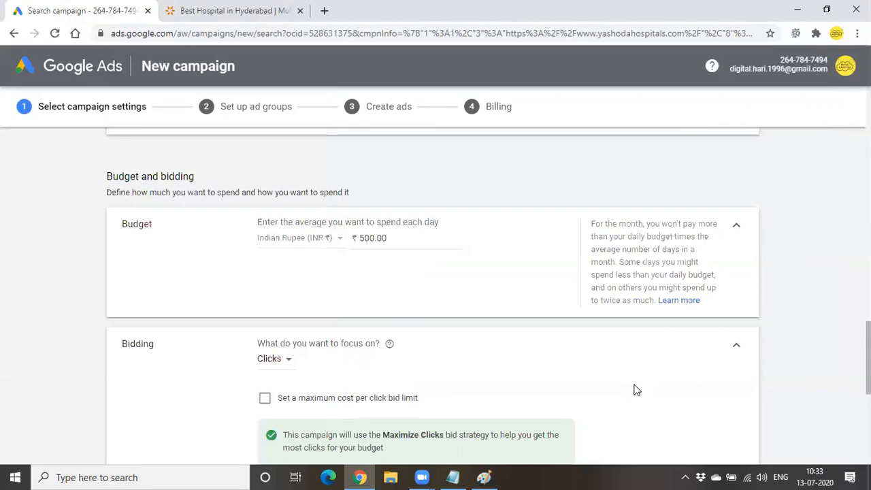
Examine the Bidding section, highlighting its heading and the Maximize Clicks bid strategy name.
scroll(467, 354, down, 1)
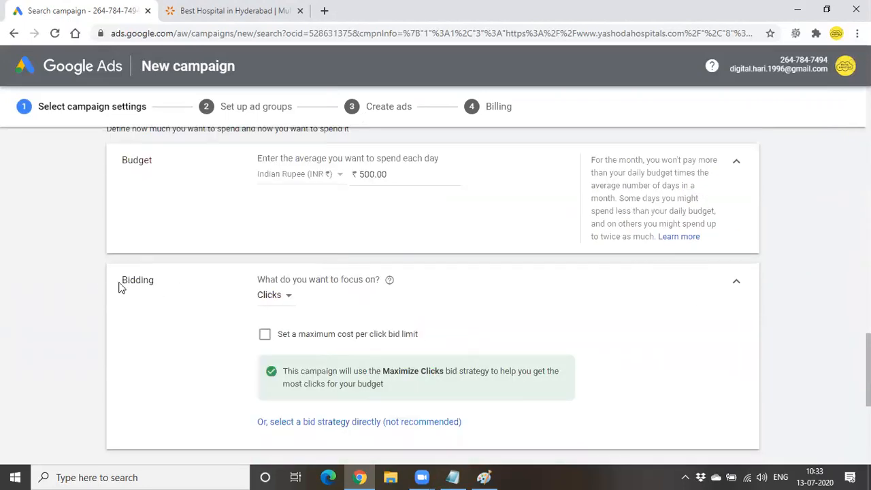
drag(119, 281, 162, 278)
click(153, 285)
double_click(131, 277)
click(384, 371)
drag(384, 371, 444, 371)
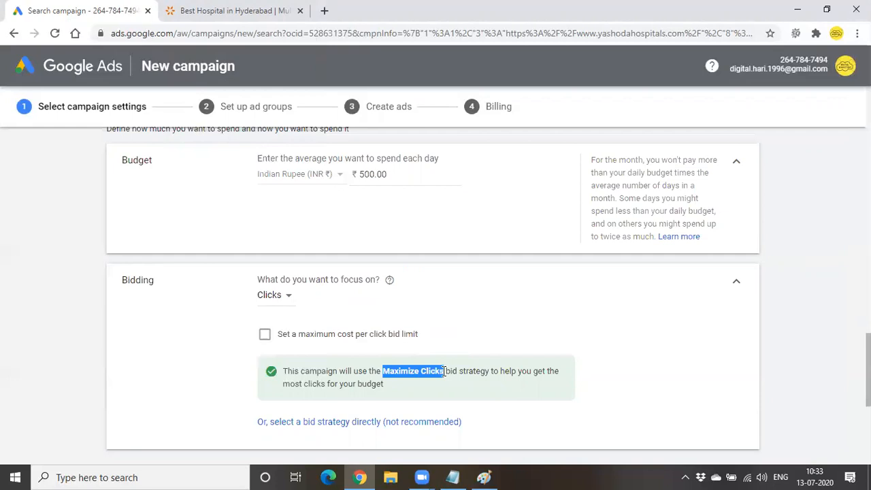
Choose the bid strategy directly and set it to Manual CPC.
scroll(442, 372, down, 1)
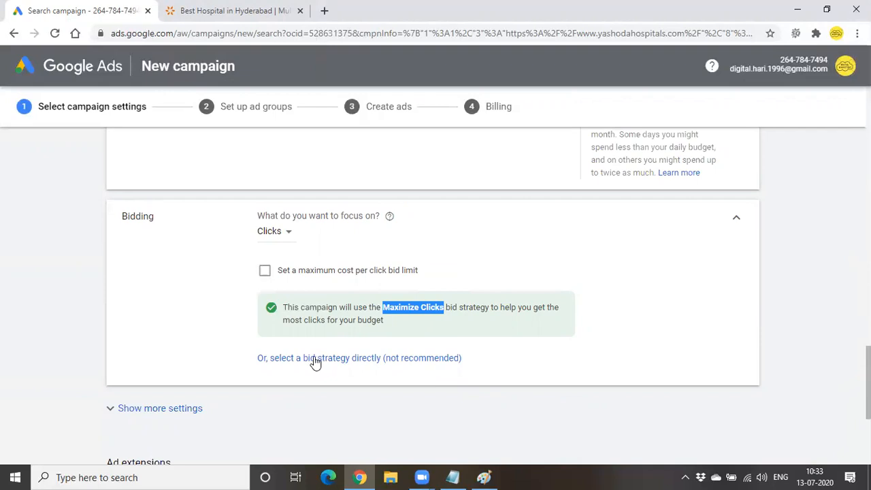
click(357, 361)
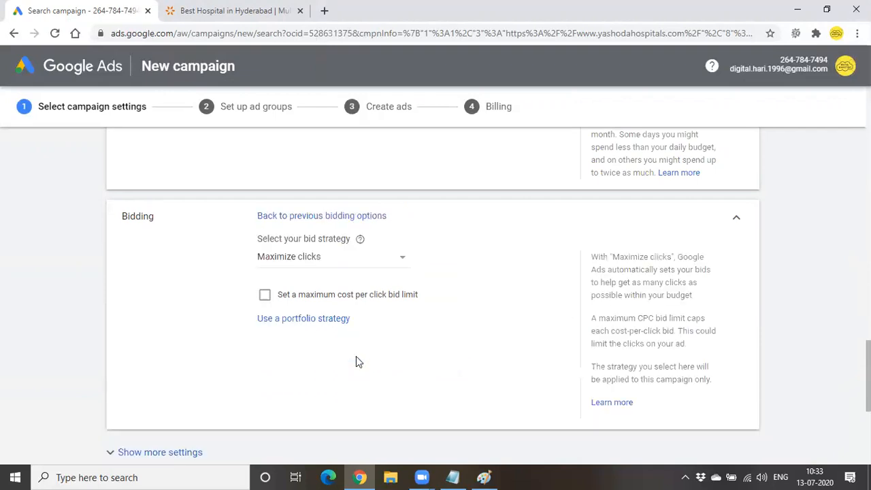
click(319, 262)
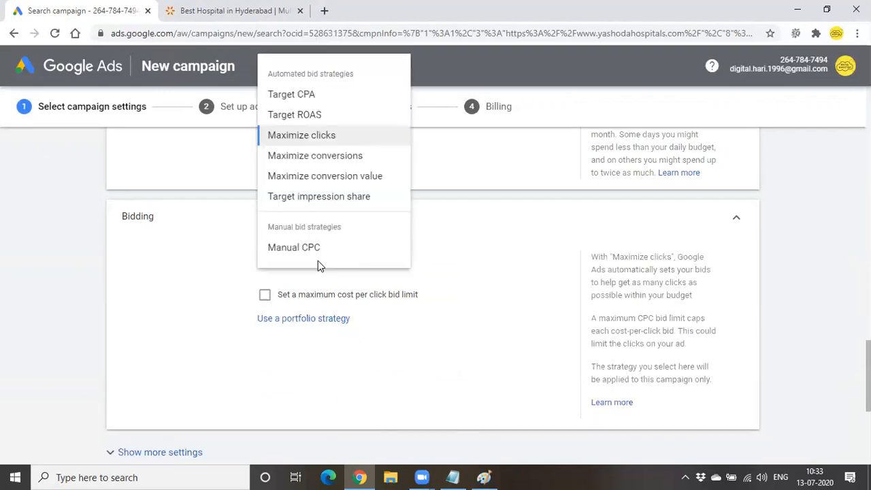
click(306, 254)
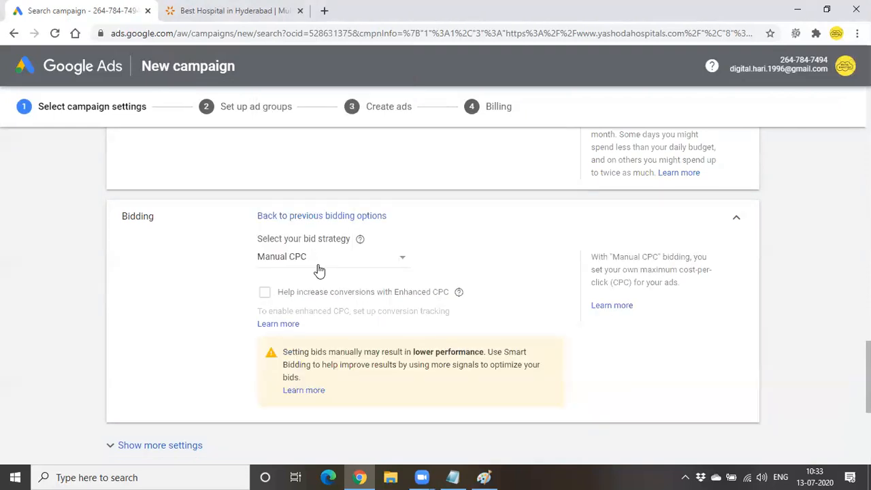
Highlight the wording about lower performance in the note on setting bids manually.
drag(353, 352, 480, 352)
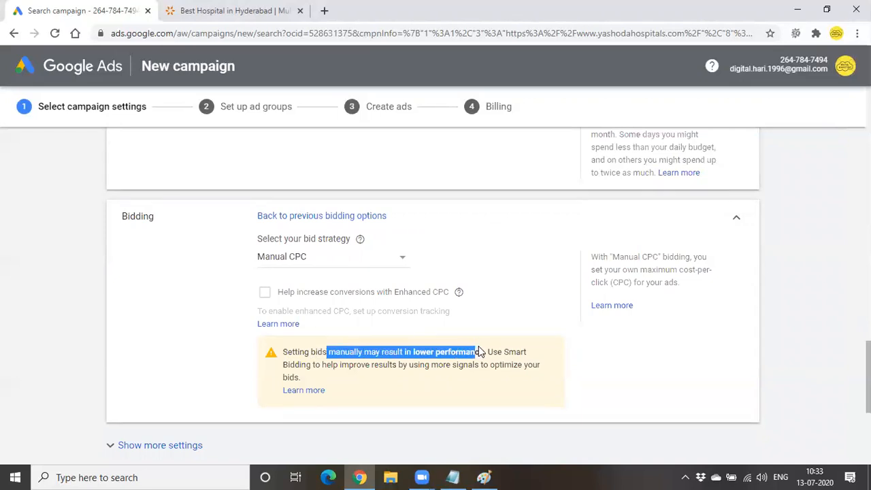
click(465, 415)
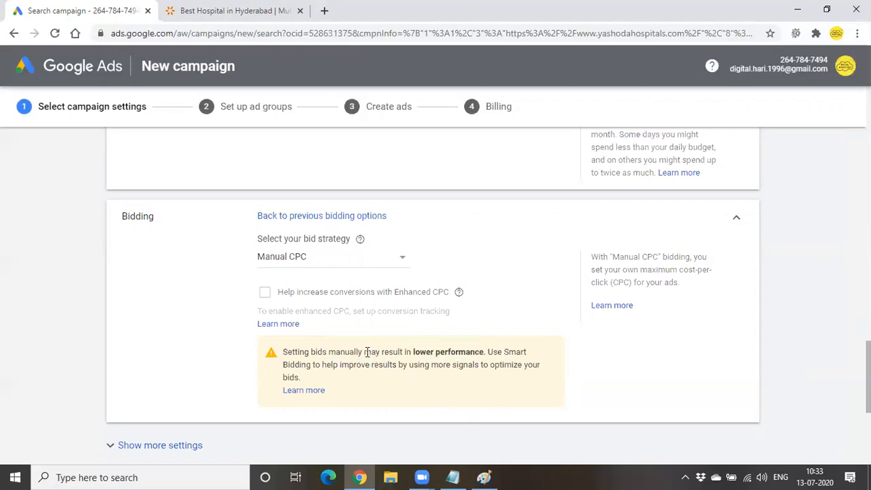
drag(366, 353, 473, 355)
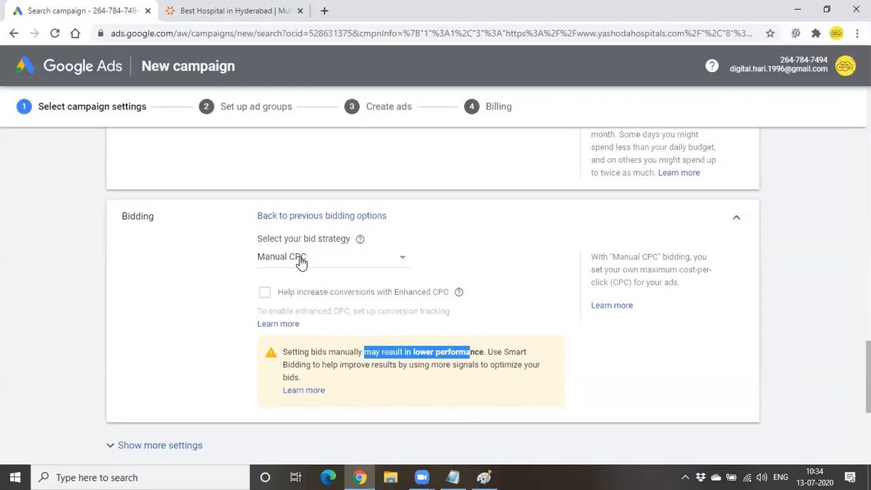
click(475, 365)
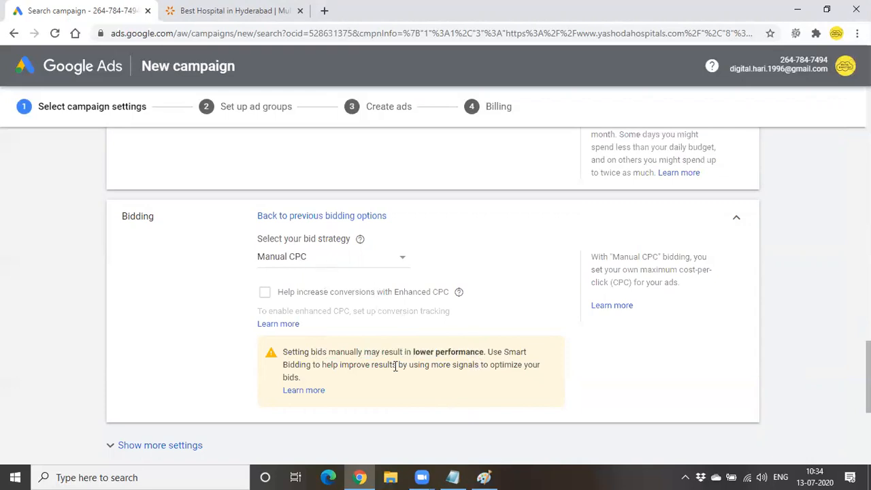
Show the additional campaign settings, expand the ad schedule and choose All days for it.
scroll(387, 370, down, 1)
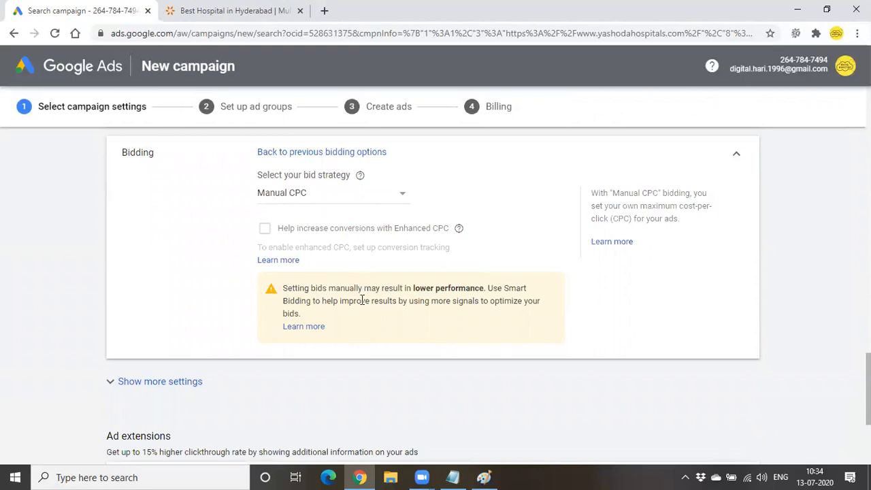
scroll(363, 300, down, 2)
click(158, 261)
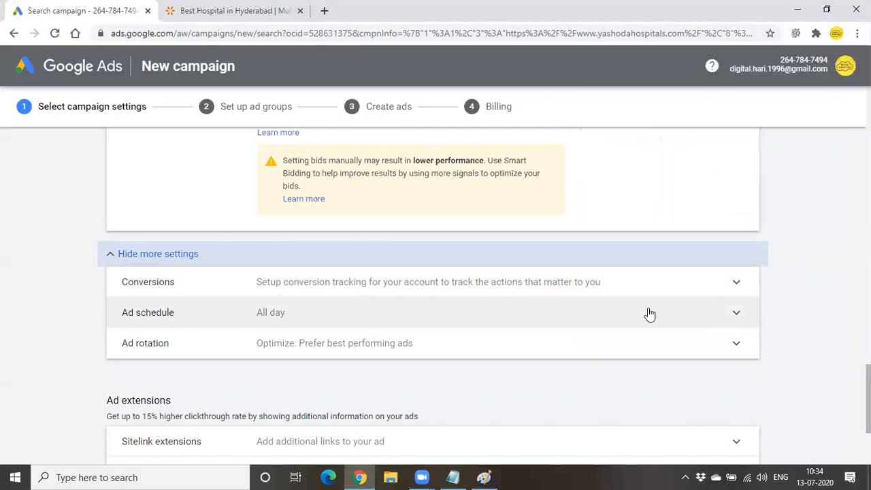
click(745, 316)
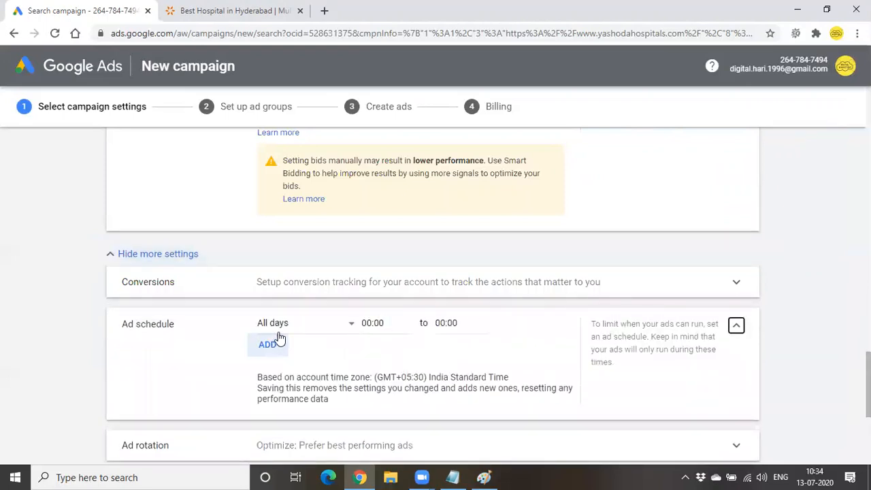
click(348, 333)
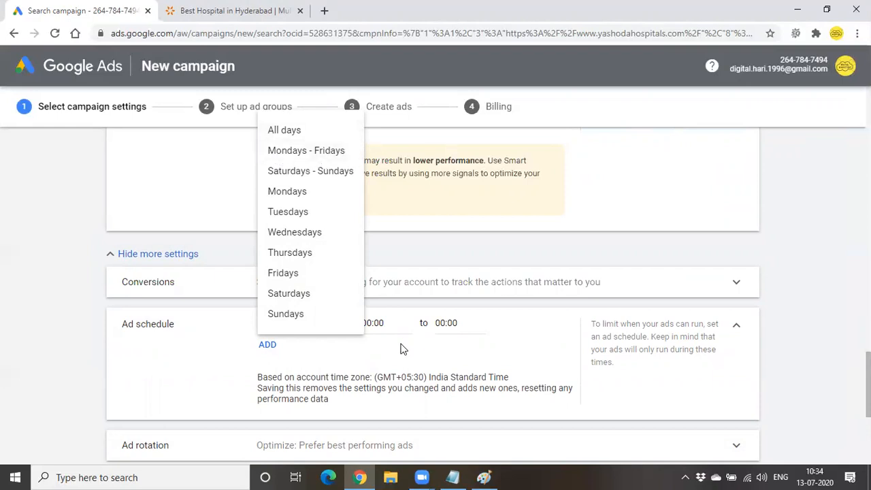
click(286, 138)
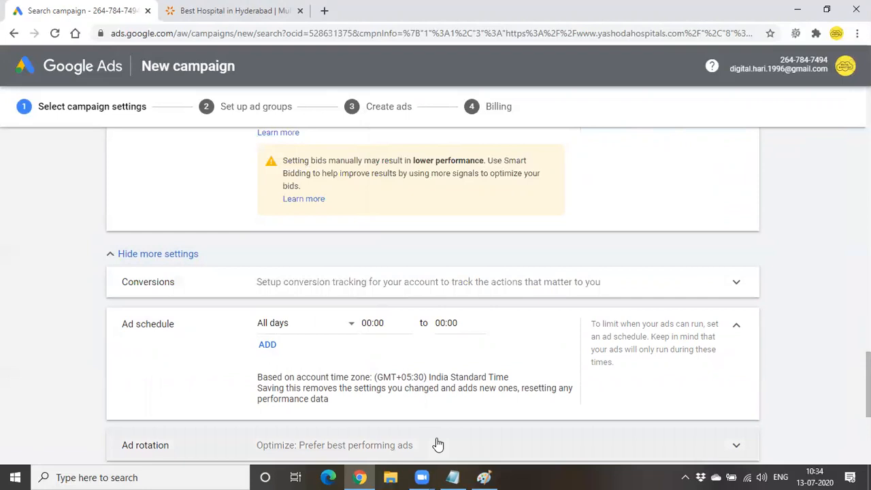
Switch to the Notepad notes and delete the budget lines from 500*30 = 15000 through day2 800, then return to the campaign page.
click(452, 476)
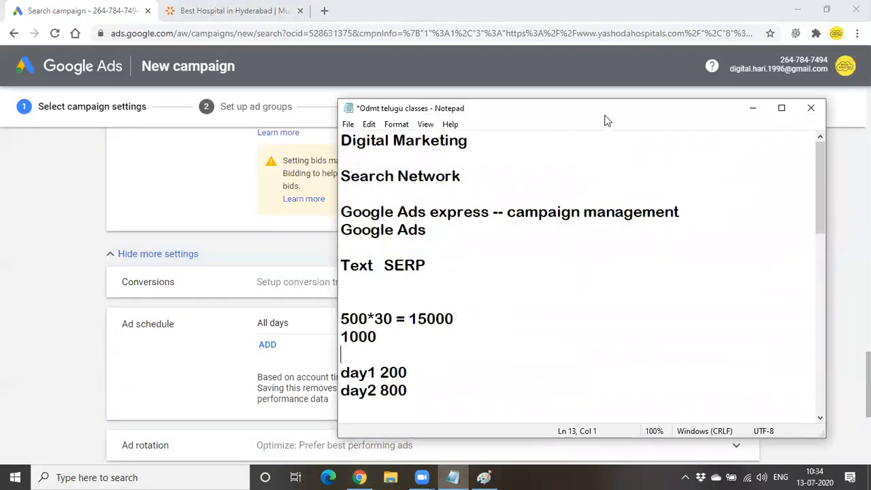
drag(605, 117, 762, 92)
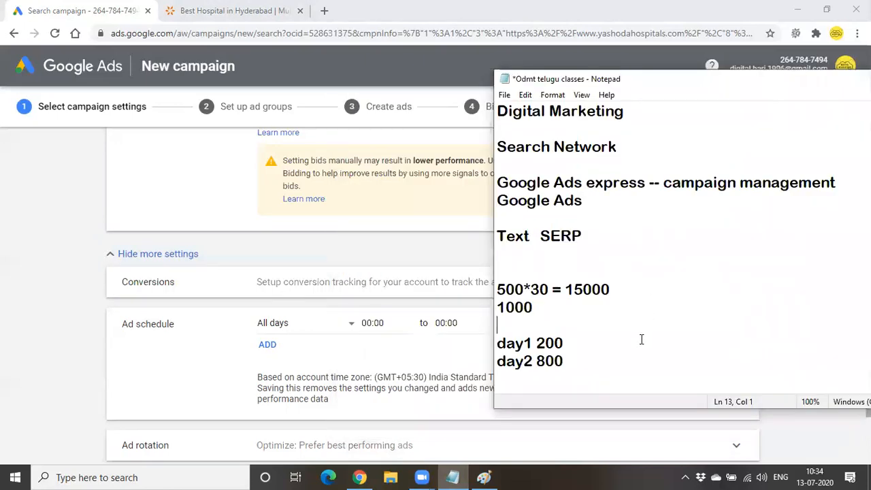
drag(575, 368, 495, 289)
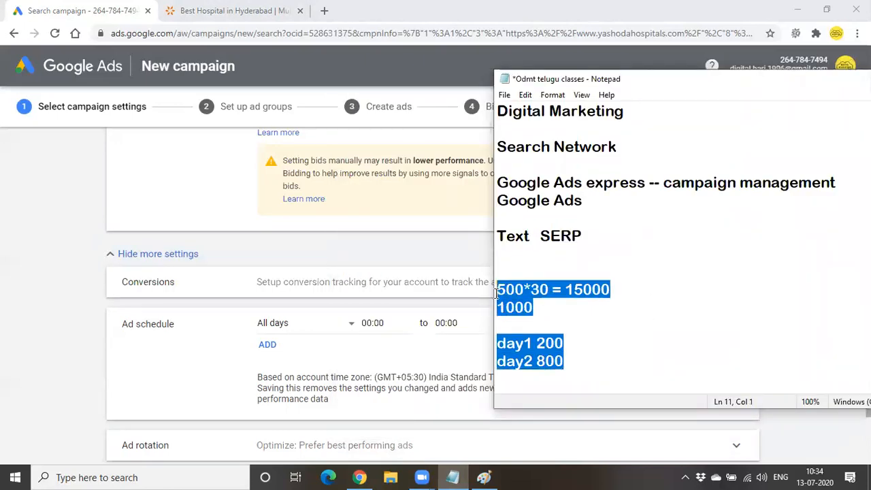
key(Delete)
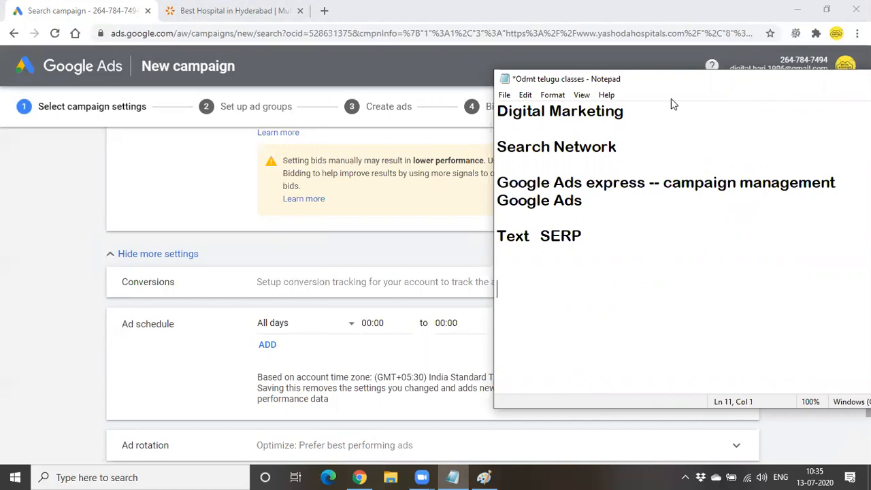
click(414, 232)
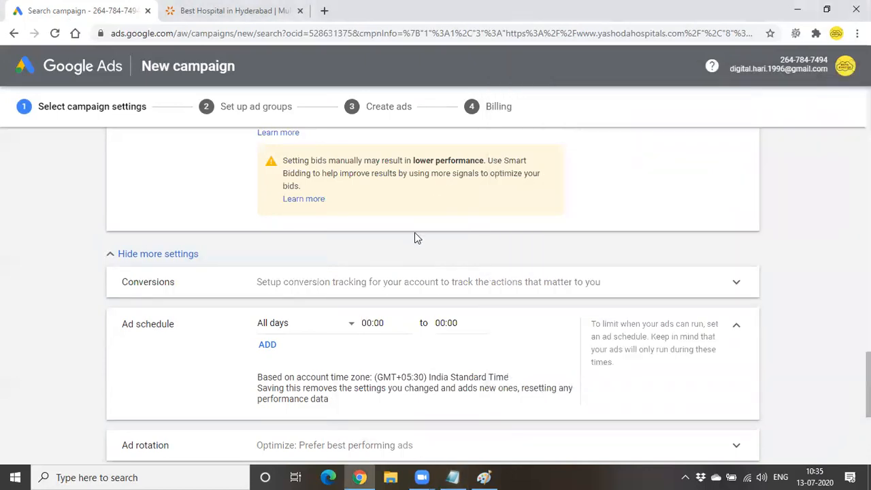
Try an all-days ad schedule from 05:00 to 03:30 and remove that schedule entry.
click(372, 324)
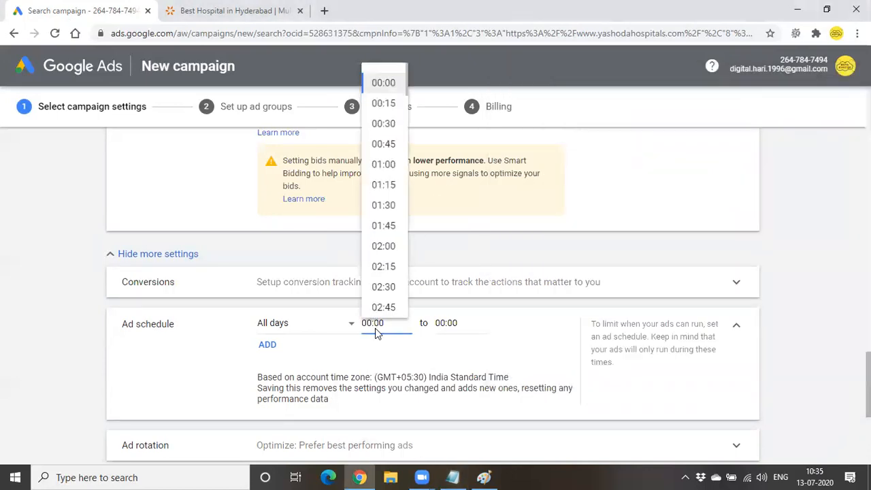
scroll(371, 250, down, 1)
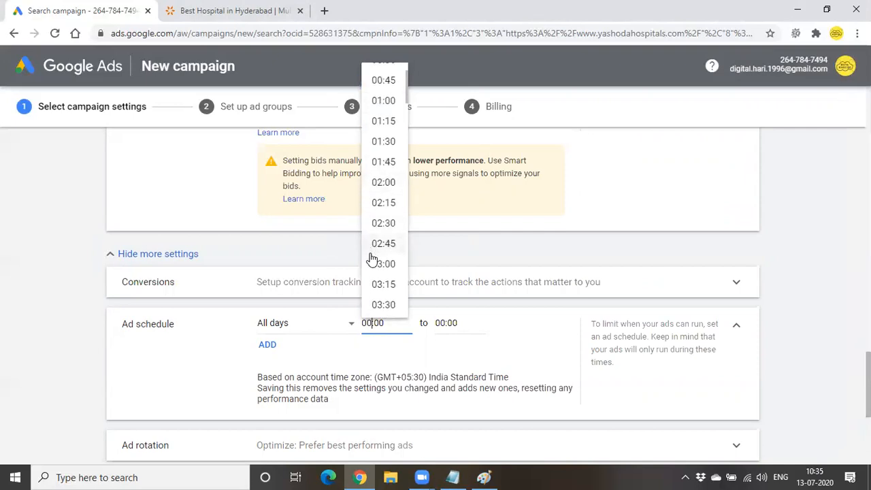
scroll(372, 258, up, 1)
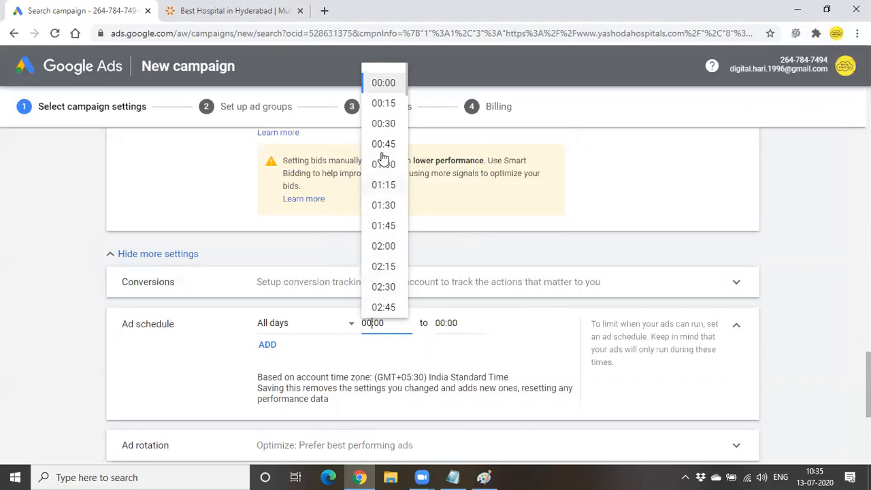
scroll(389, 224, down, 1)
scroll(389, 197, down, 2)
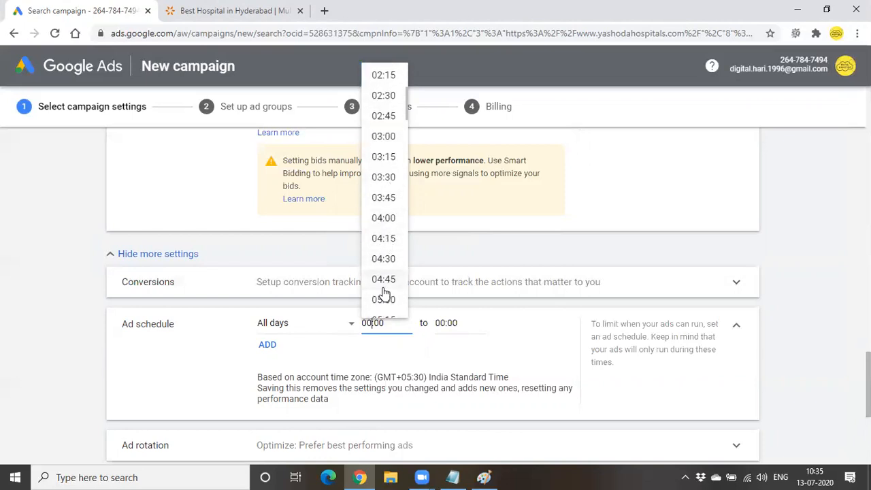
scroll(387, 252, down, 1)
click(387, 233)
click(446, 323)
scroll(454, 163, down, 1)
scroll(455, 204, down, 1)
click(456, 244)
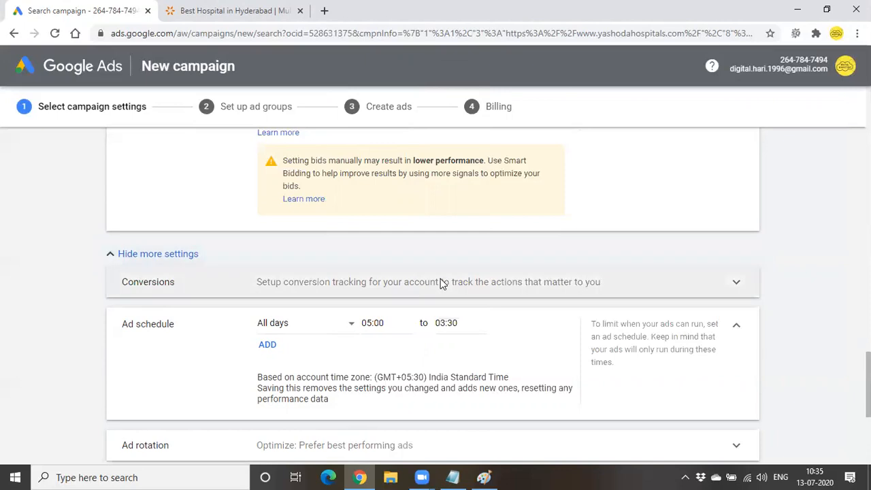
scroll(441, 281, down, 2)
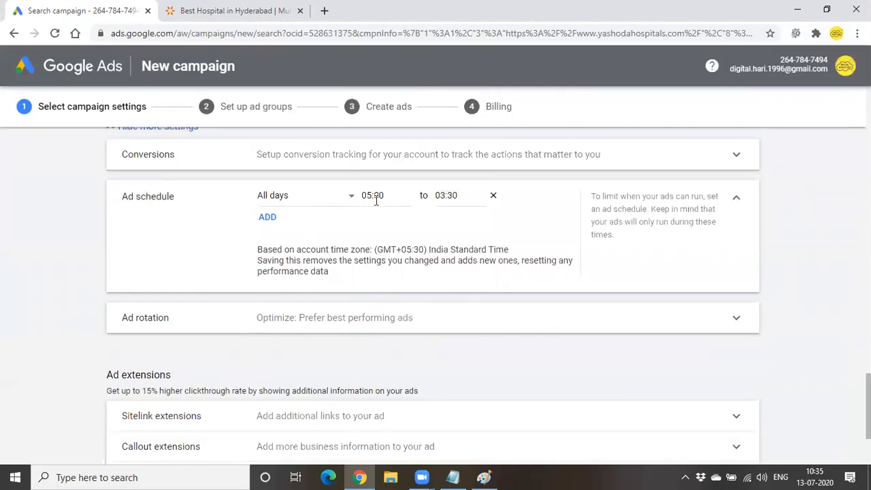
click(493, 197)
Expand the ad rotation settings and add the line "50 ads" to the Notepad notes.
scroll(283, 284, down, 1)
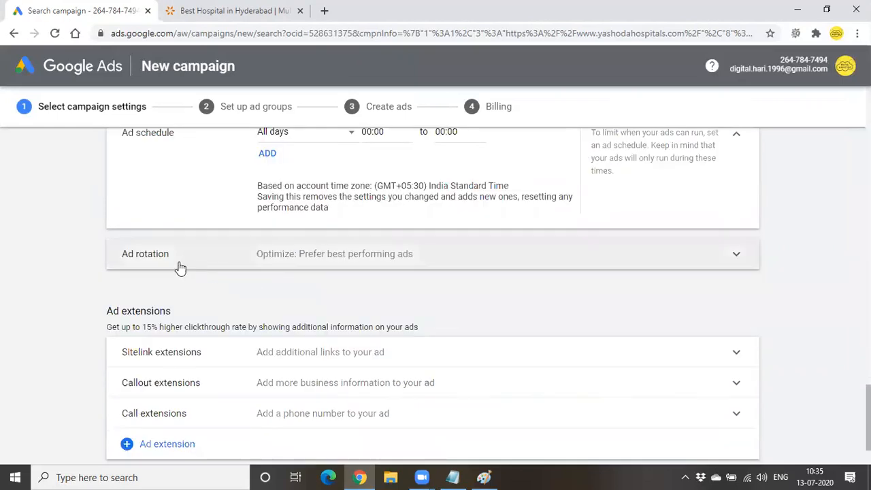
click(536, 255)
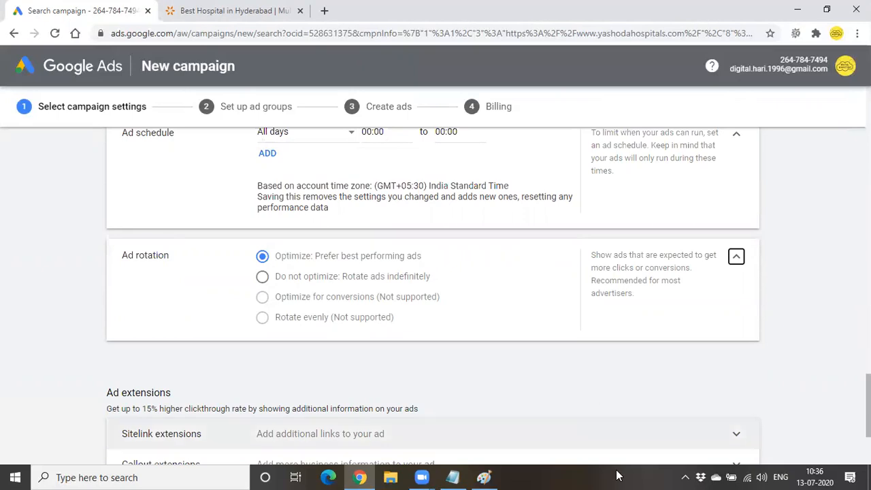
click(452, 477)
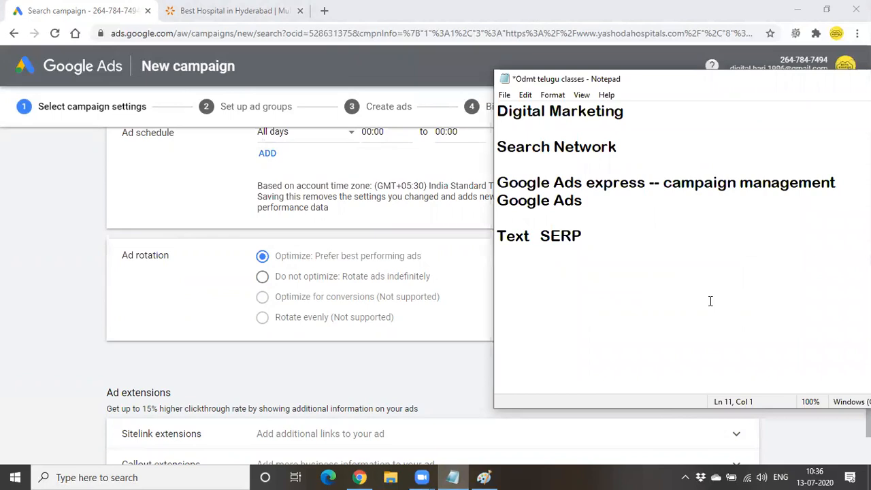
text(50 ads)
click(22, 340)
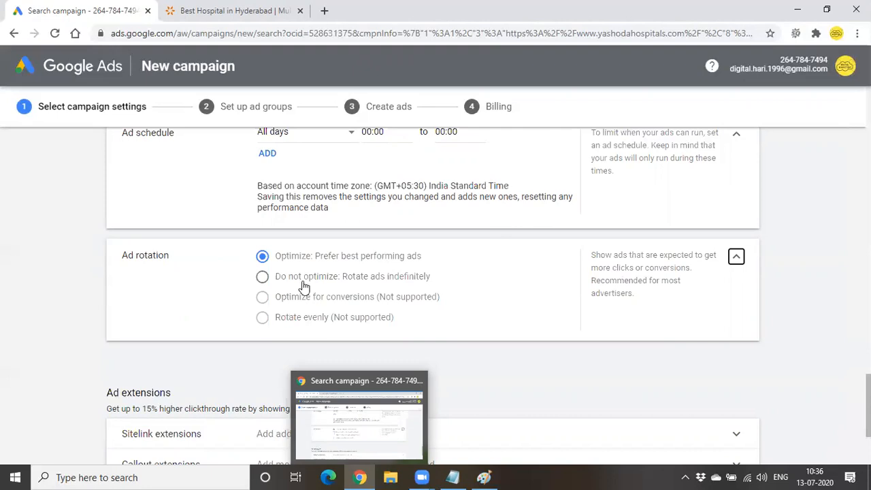
Try ad rotation as Do not optimize: Rotate ads indefinitely, and set it back to Optimize: Prefer best performing ads.
click(365, 279)
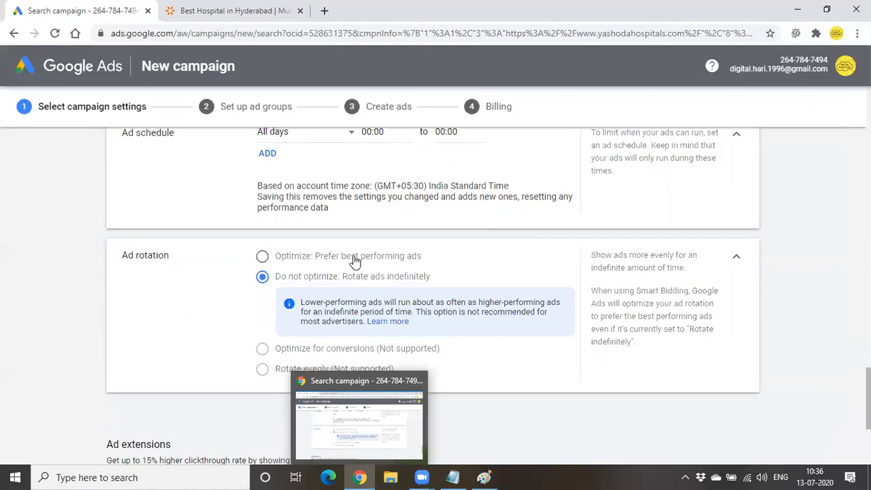
click(355, 262)
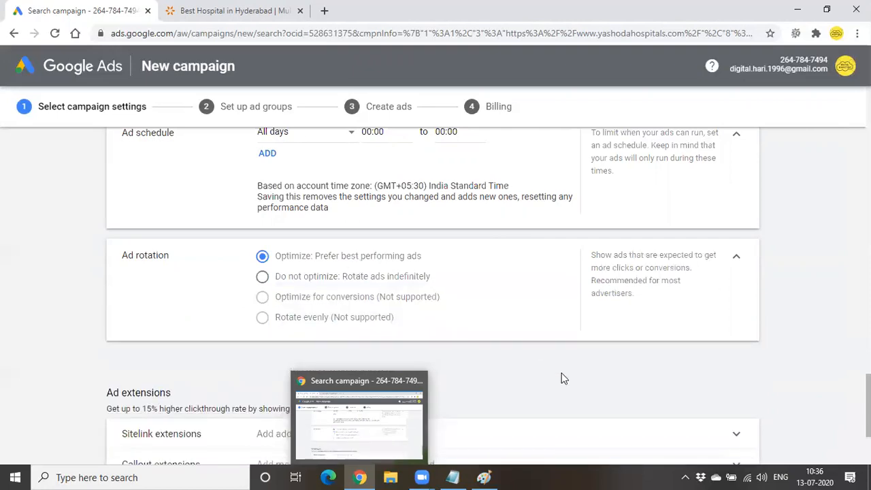
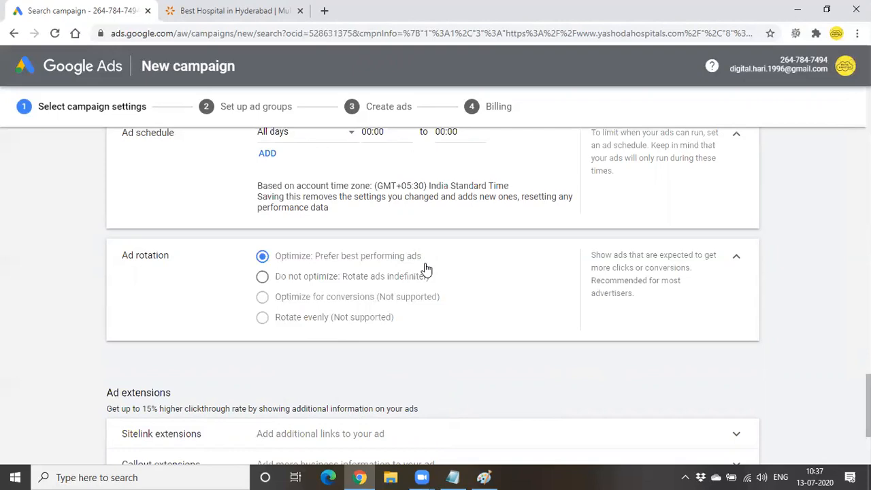
Highlight the Ad extensions heading, and save the campaign settings to continue to ad group setup.
mouse_move(455, 476)
scroll(326, 389, down, 2)
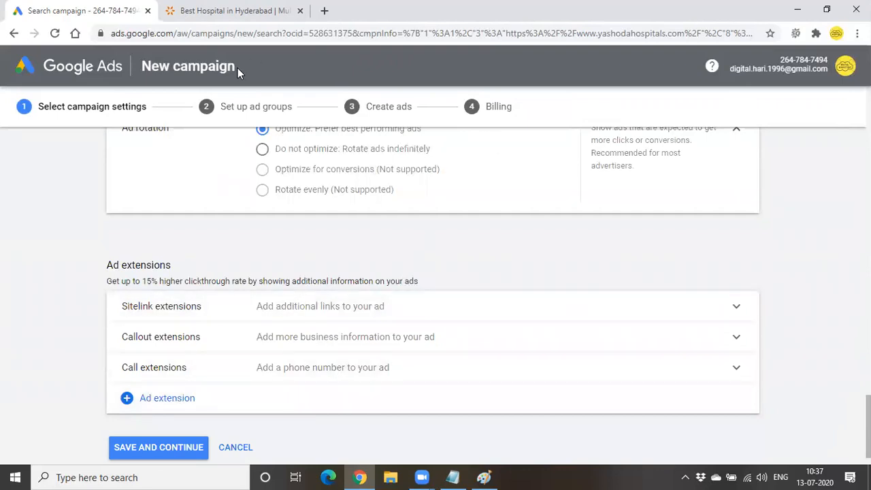
scroll(267, 325, up, 5)
scroll(264, 163, down, 5)
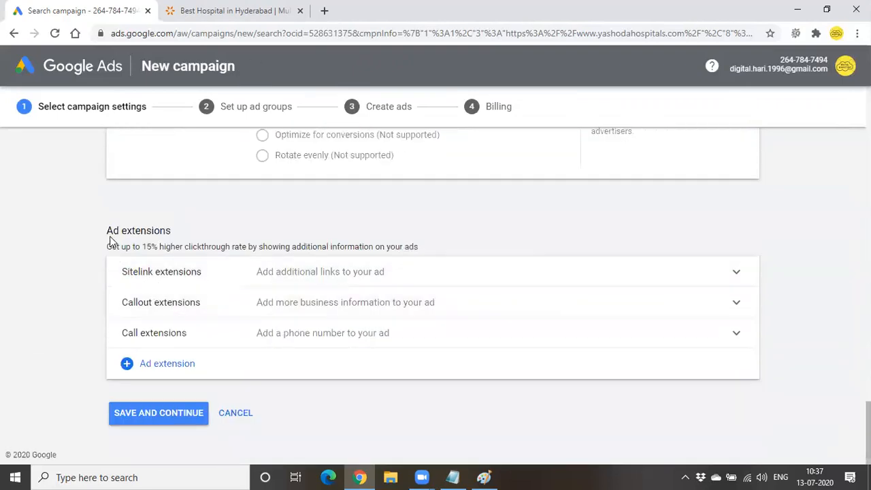
drag(102, 229, 184, 230)
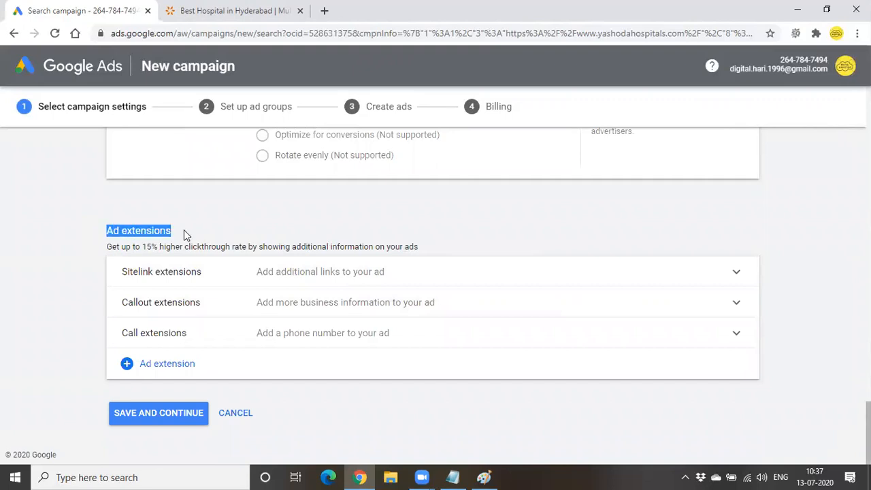
click(246, 234)
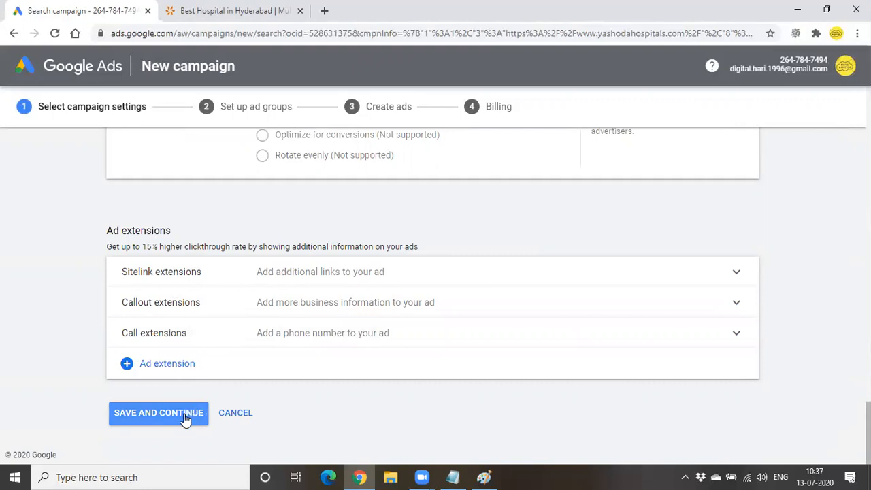
click(159, 413)
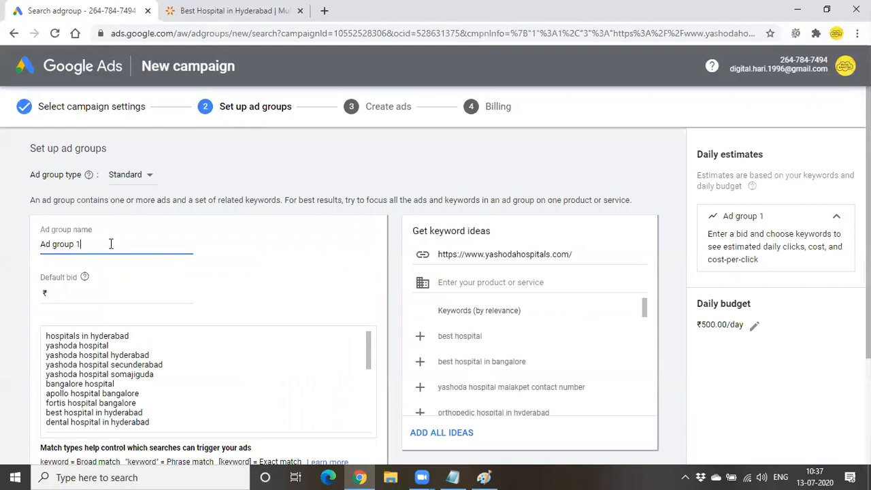
Clear the default ad group name and cut all suggested keywords from the keyword list.
key(BackSpace)
key(BackSpace)
key(BackSpace)
key(BackSpace)
key(BackSpace)
key(BackSpace)
key(BackSpace)
key(BackSpace)
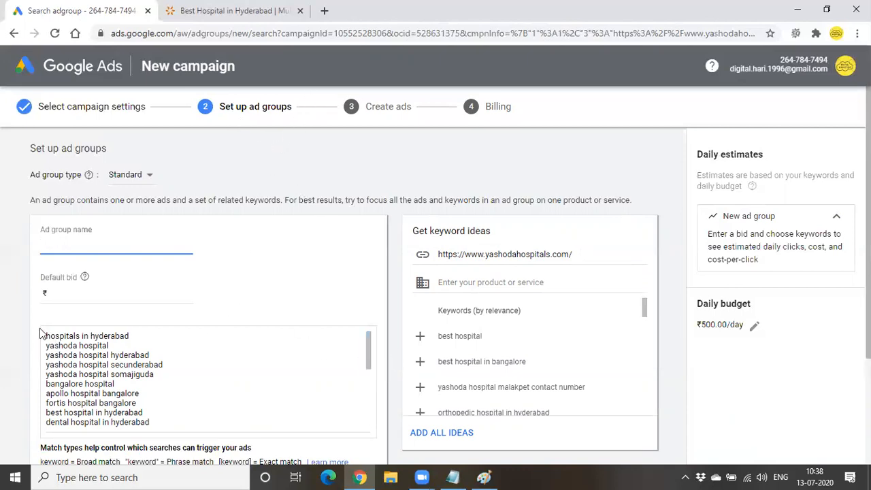
drag(43, 335, 159, 394)
scroll(158, 395, down, 1)
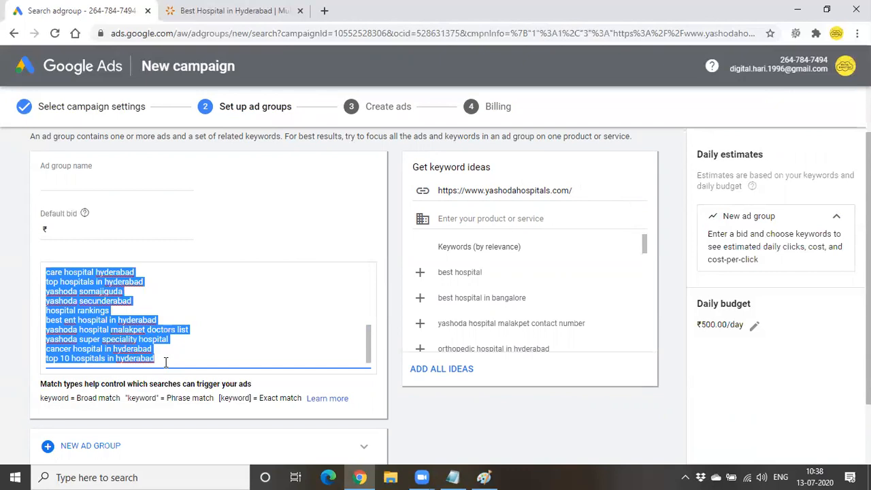
key(ctrl+x)
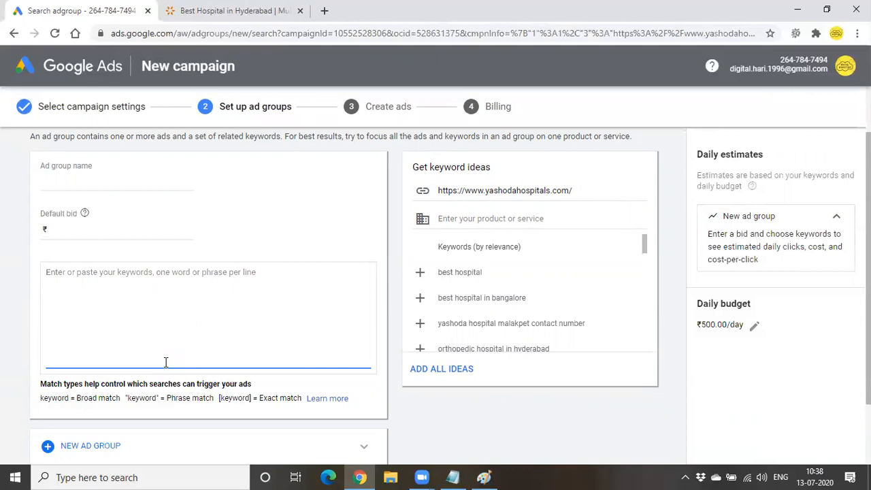
Check the campaign structure diagram in Paint and name the ad group Cardiology.
click(122, 181)
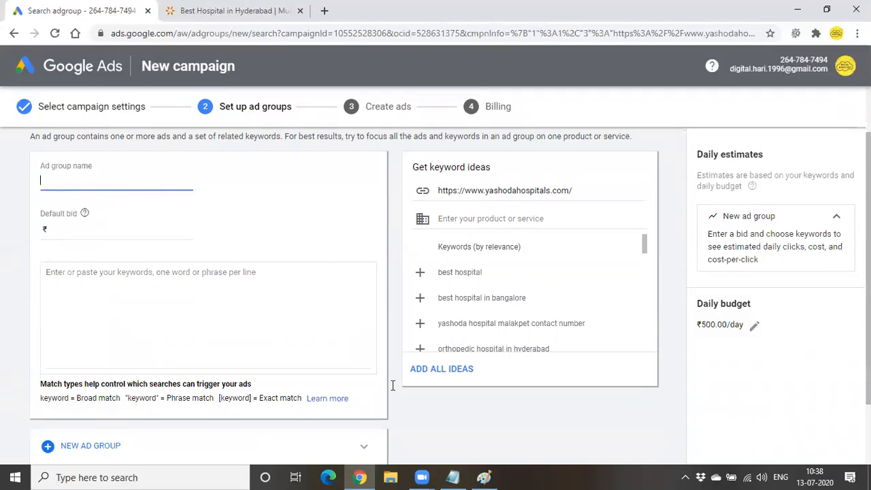
click(485, 476)
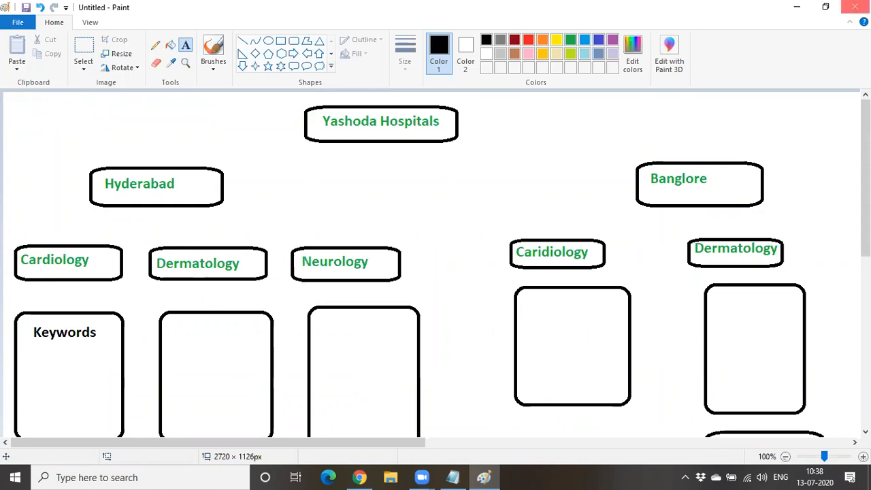
click(797, 7)
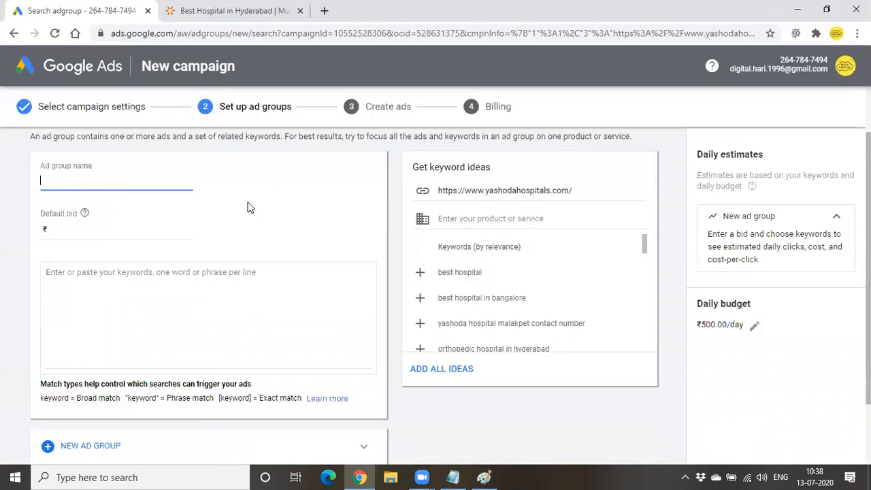
text(Cardi)
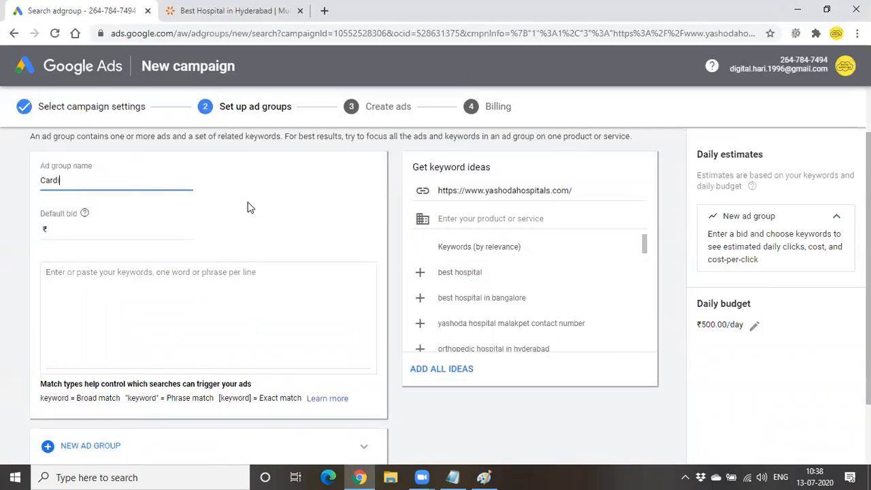
text(ology)
Set the Cardiology ad group's default bid to ₹1.
click(111, 228)
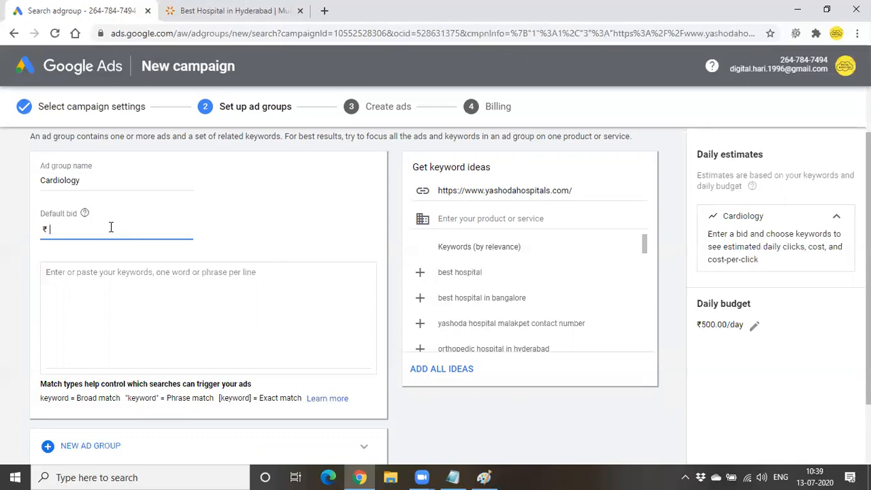
text(1)
key(BackSpace)
text(2)
key(BackSpace)
click(136, 286)
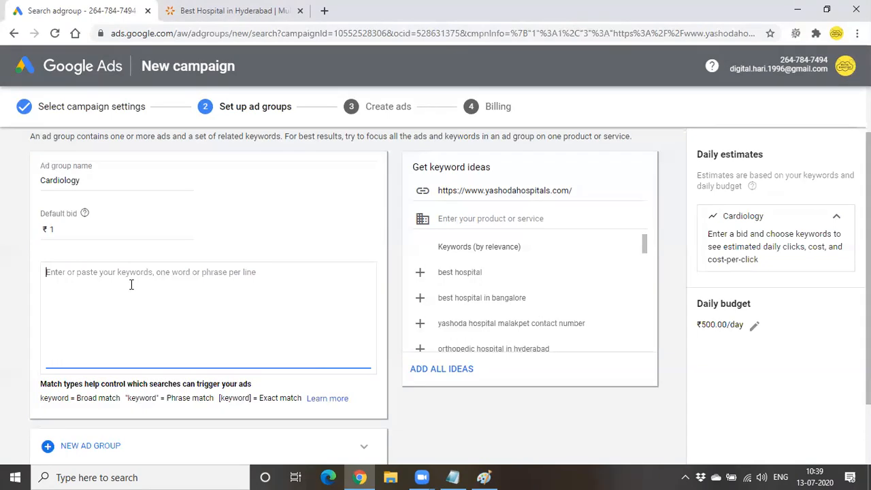
click(117, 240)
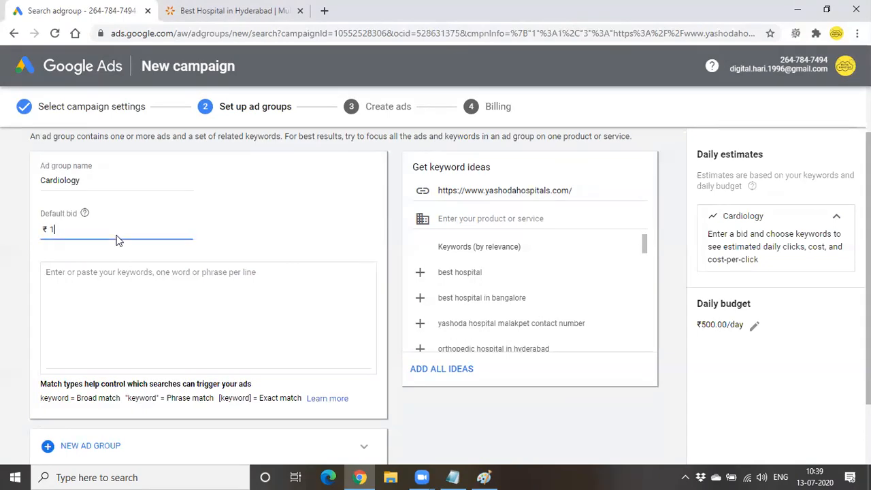
Enter the keyword "Best Cardiology hospitals in Hyderabad" for the Cardiology ad group.
click(199, 296)
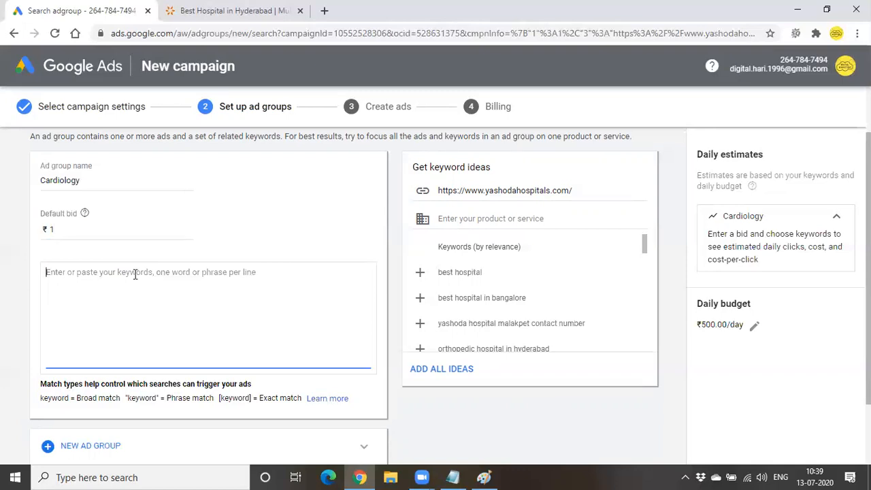
click(112, 180)
double_click(112, 180)
click(141, 290)
text(Best Cardiolo)
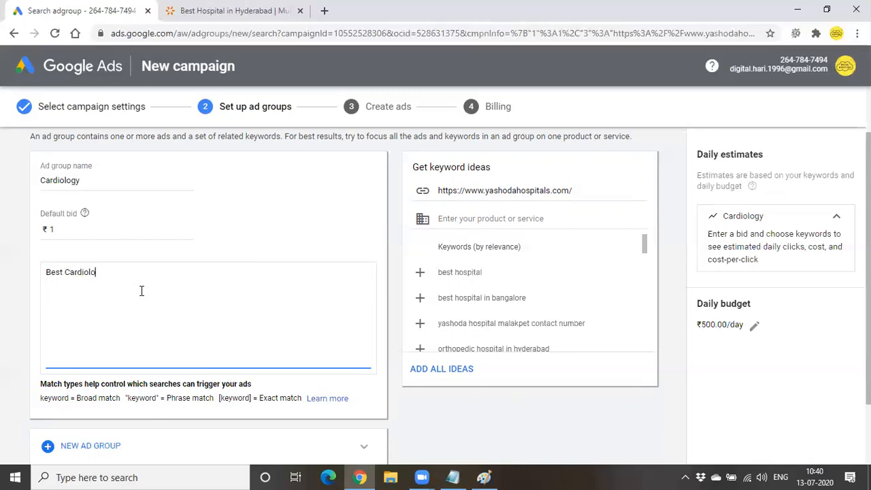
text(gy)
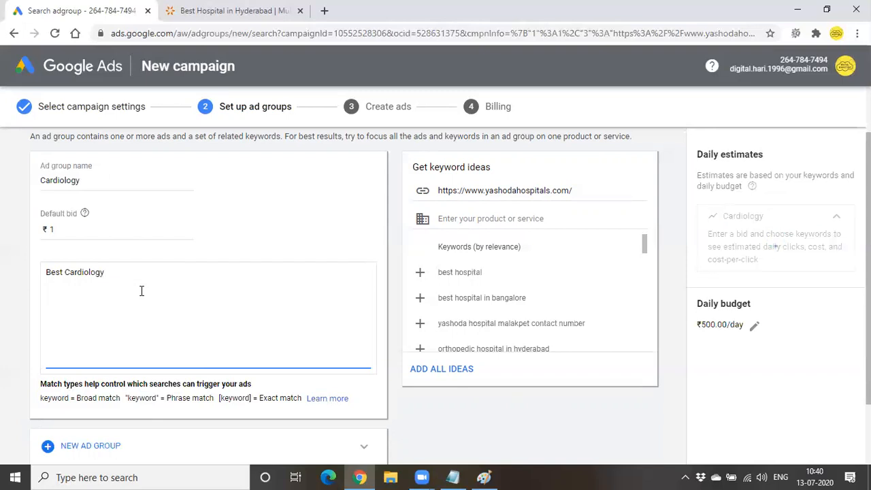
text( hospi)
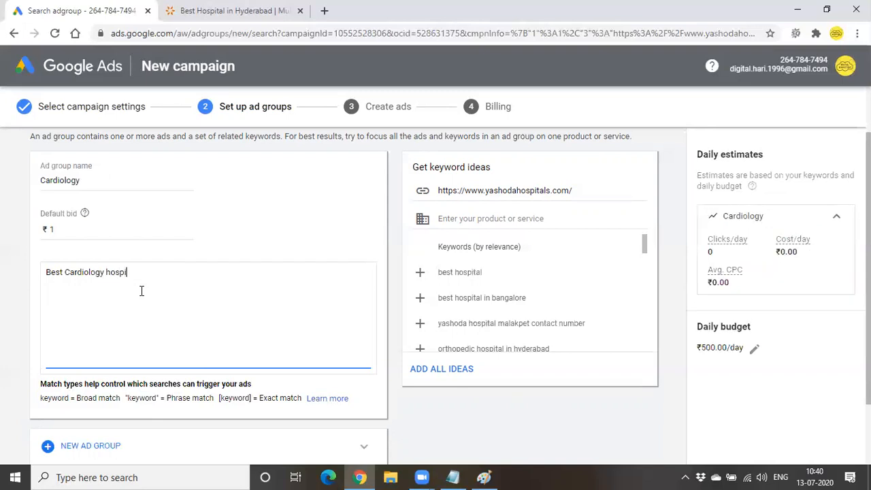
text(tals in Hyderabad)
Add the keyword "Cardiology Hospitals in Hyderabad" on a new line above the existing keyword.
click(43, 273)
key(Return)
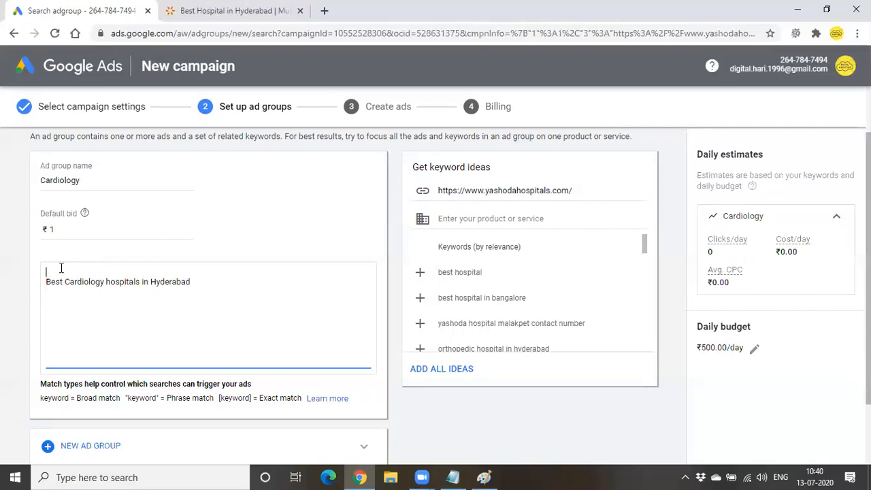
text(Cardiology Hostpitals)
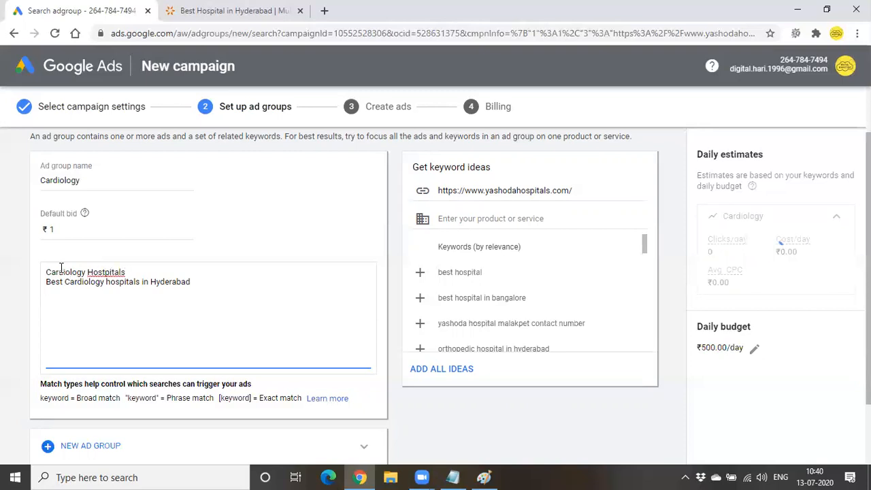
click(103, 272)
key(BackSpace)
click(196, 267)
text(in Hyderabs)
key(BackSpace)
text(ad)
Add the keyword "Heart Hospitals in Hyderabad" on a new line below the two cardiology keywords.
click(197, 281)
key(Return)
text(Heart Hospitals in Hyderaba)
key(BackSpace)
text(s)
key(BackSpace)
text(ad)
Add the keyword "Heart Specialists in Hyderabad" on the next line and highlight its city name.
key(Return)
text(Heart Sp)
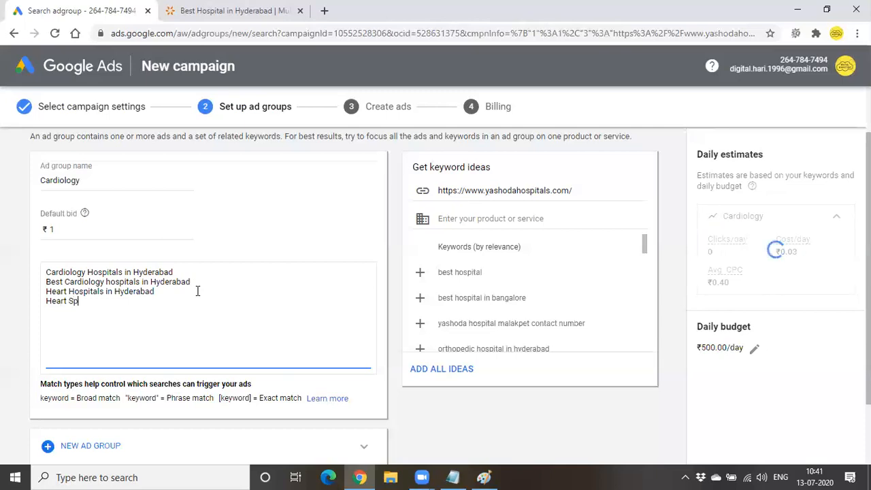
text(ecialists in Hyder)
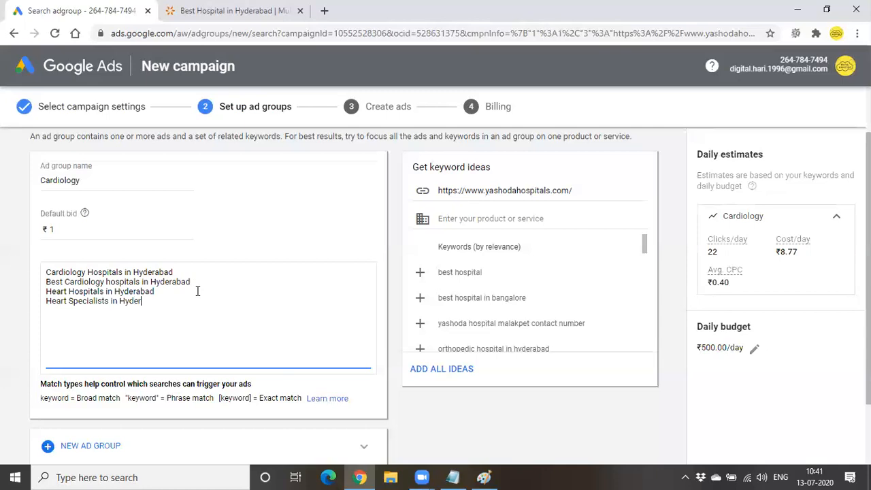
text(abad)
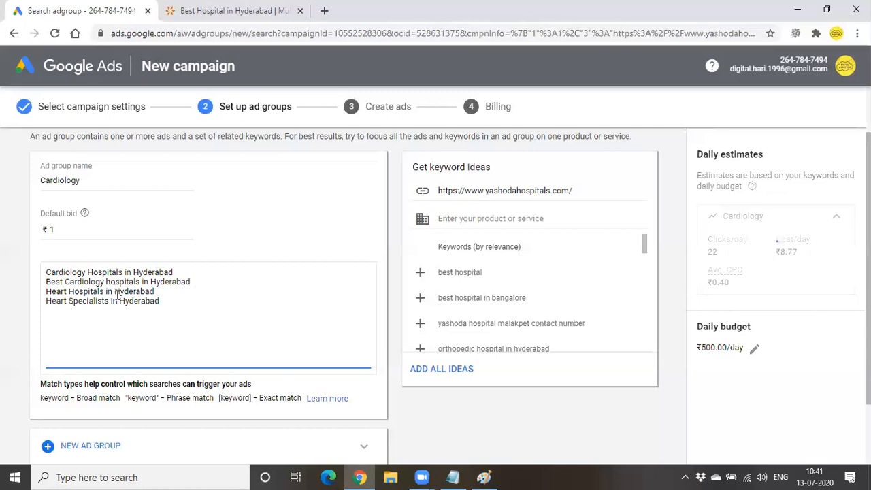
drag(121, 302, 160, 302)
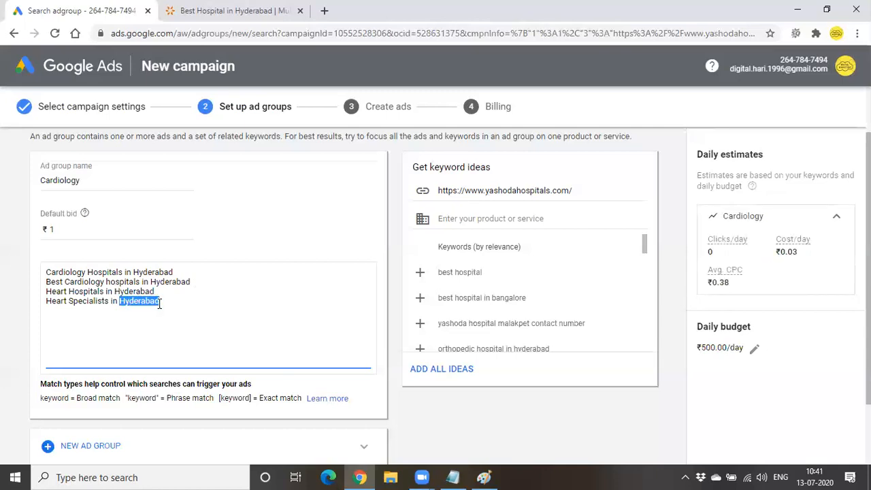
click(162, 302)
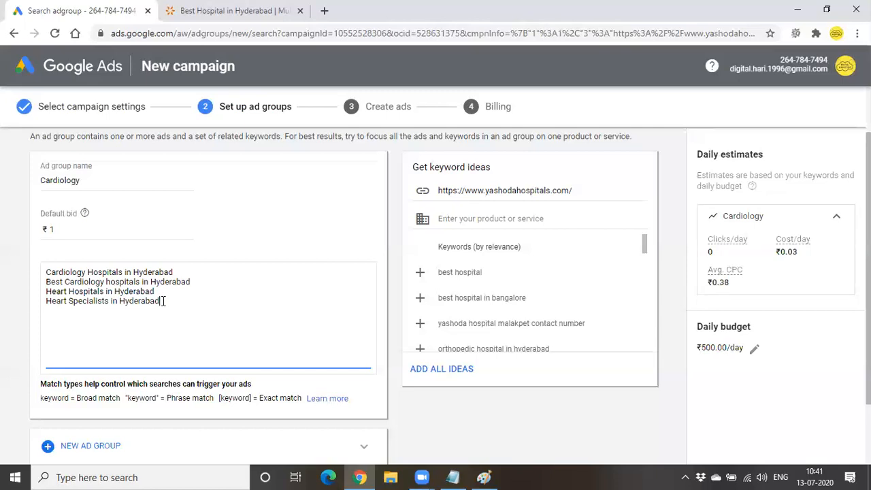
Add the keyword "Heart surgeons in Hyderabad" as the last line of the keyword list.
key(Return)
text(Heart surgeons in)
key(BackSpace)
text(n Hyderabad)
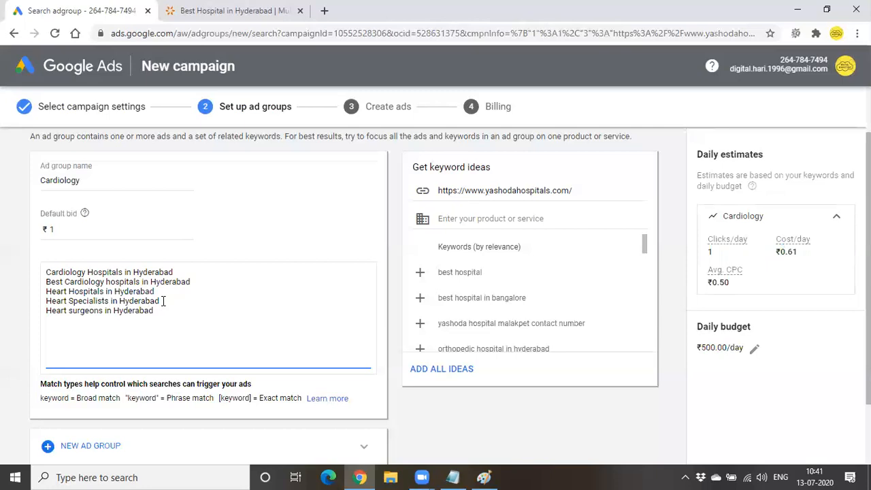
Get keyword ideas for the product or service "cardiology Hospitals" and look through the suggestions.
click(483, 219)
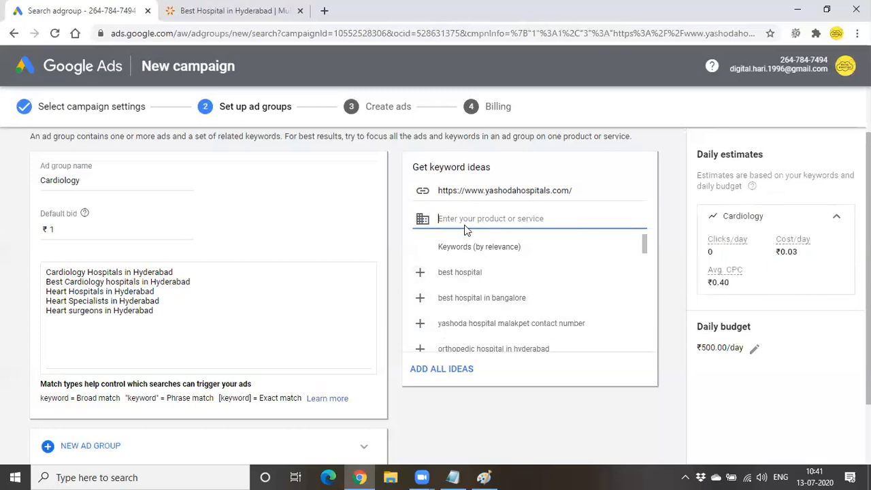
text(cardiology Hospitals)
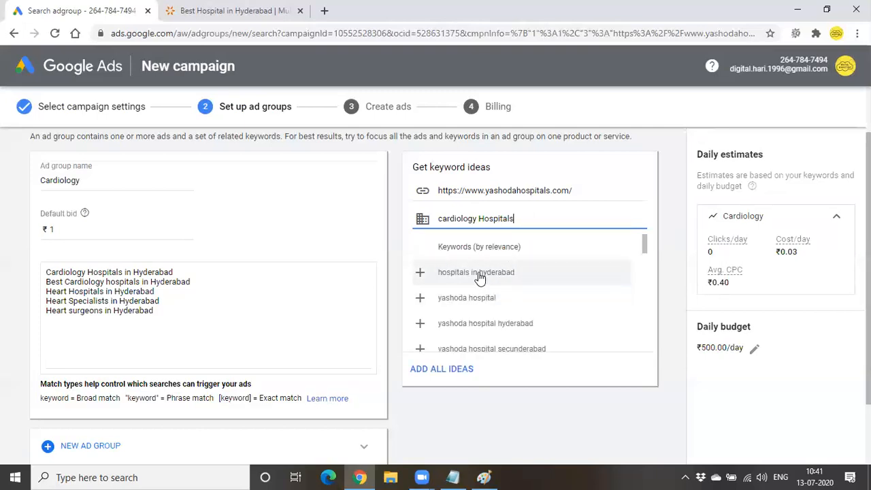
scroll(480, 275, down, 1)
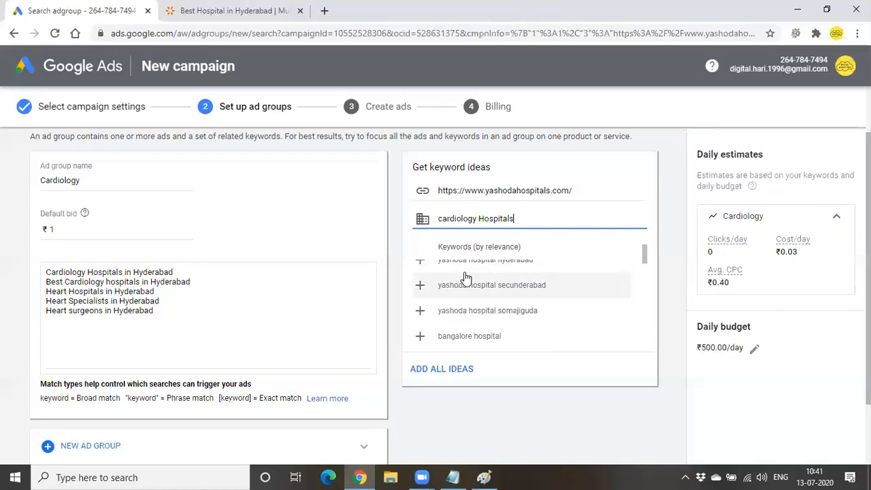
scroll(470, 289, down, 1)
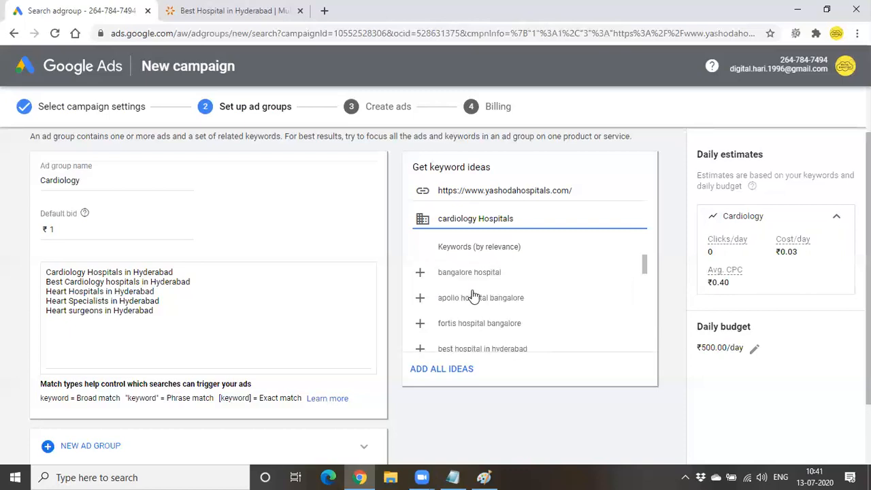
Look through the keyword ideas for cardiology Hospitals and load more suggestions.
scroll(474, 297, down, 1)
scroll(475, 297, down, 4)
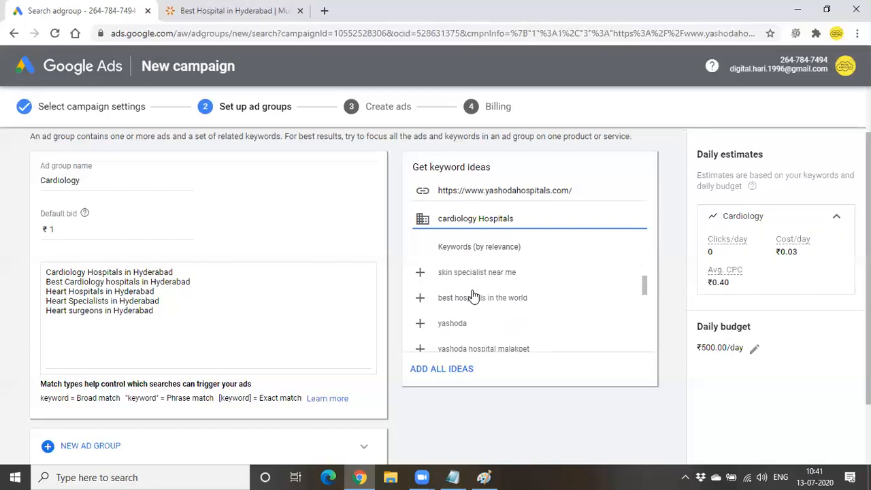
scroll(475, 297, down, 3)
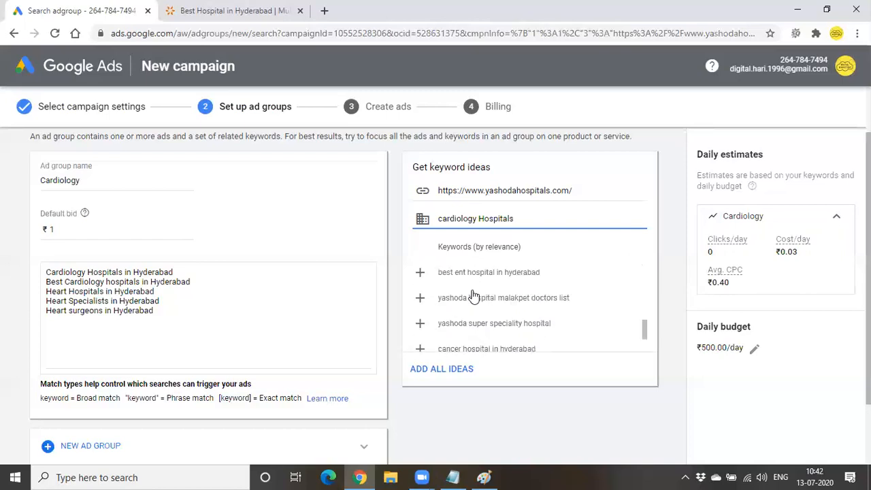
click(528, 337)
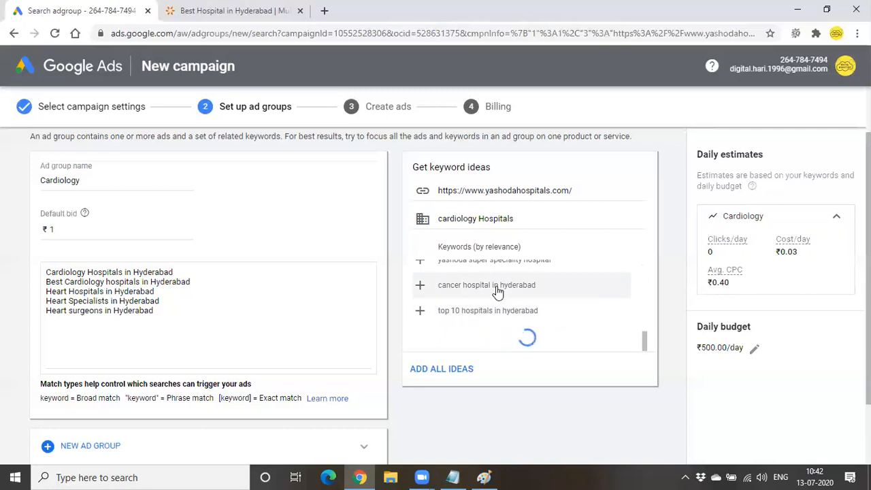
scroll(495, 287, down, 2)
scroll(495, 287, down, 2)
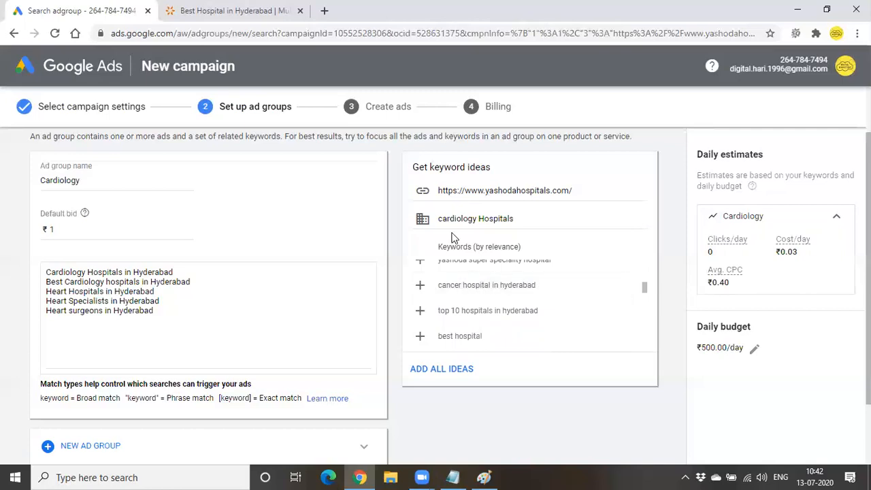
Change the product or service for keyword ideas to "Heart Hospitals" and look through the suggestions.
click(476, 219)
drag(476, 219, 439, 219)
text(Heart)
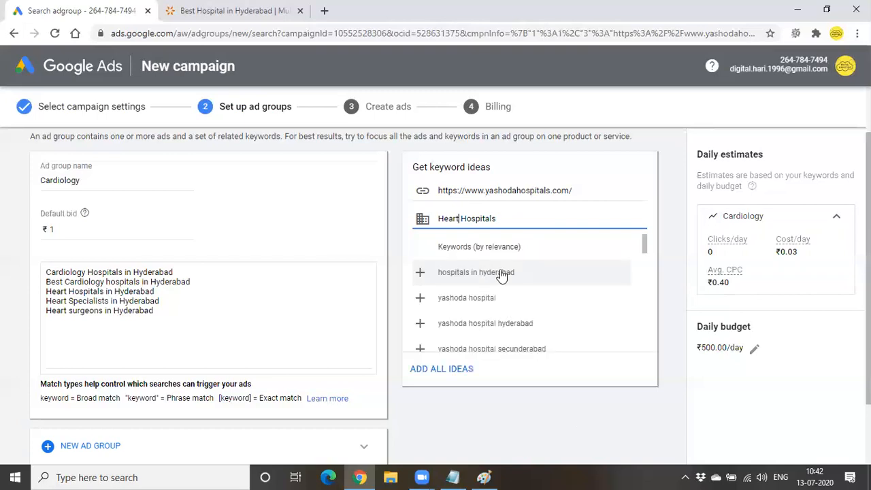
scroll(502, 275, down, 5)
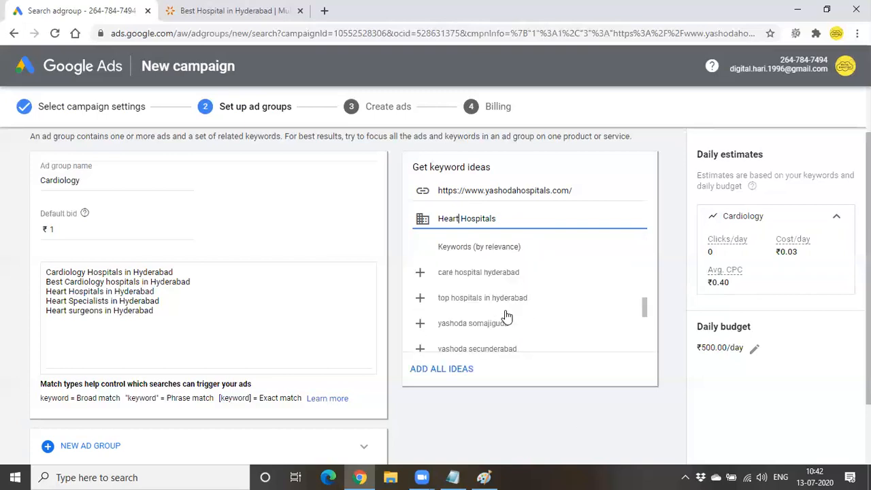
scroll(506, 315, down, 5)
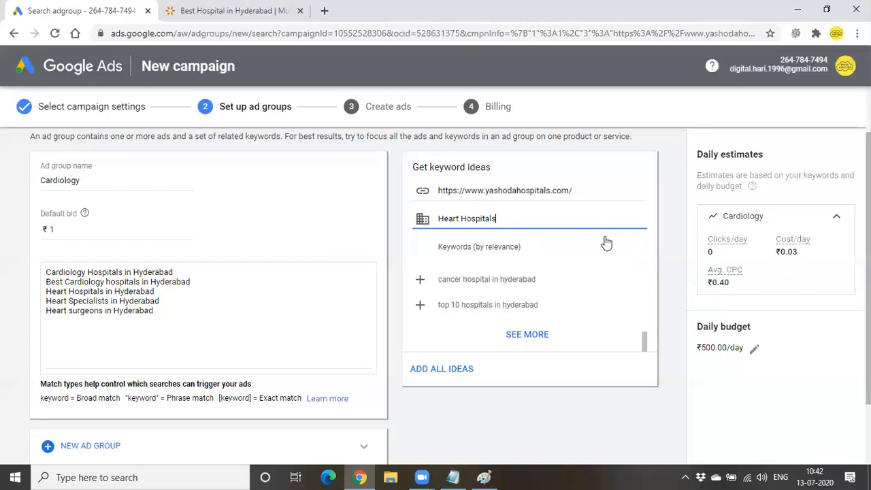
Refine the keyword ideas search to "Heart Hospitals in hyderabad".
text(n hy)
text(derabad)
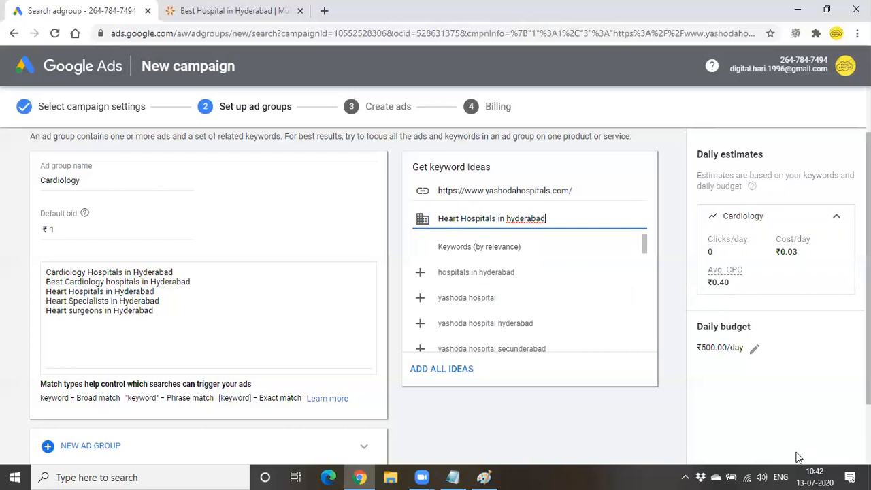
click(471, 123)
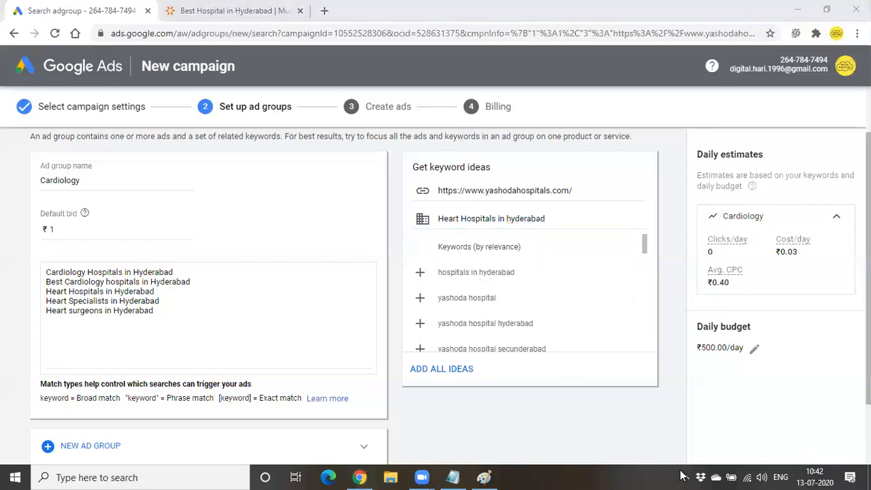
Add the keyword "cardiologists near me" to the end of the Cardiology ad group's keyword list.
click(222, 321)
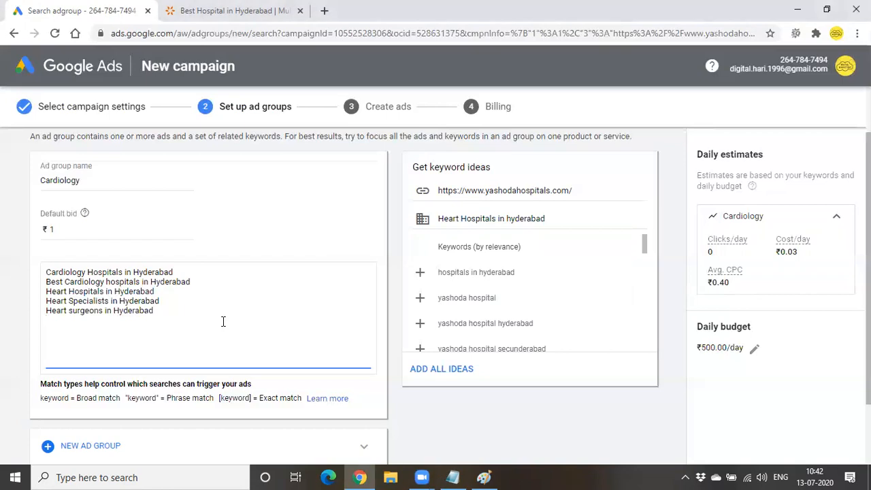
text(H)
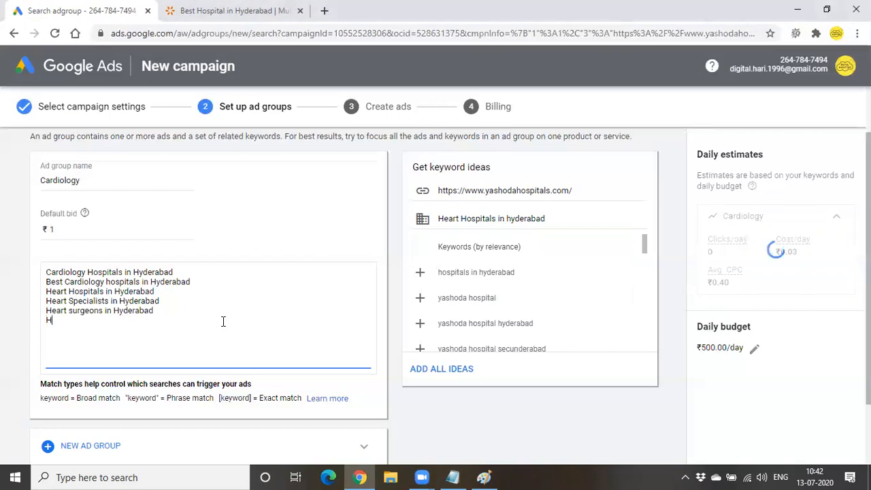
key(BackSpace)
text(cardiolo)
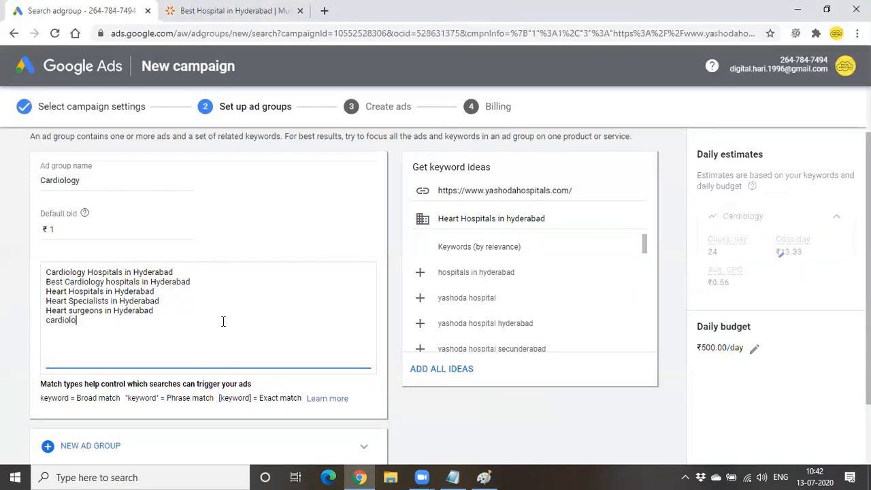
text(gists ne)
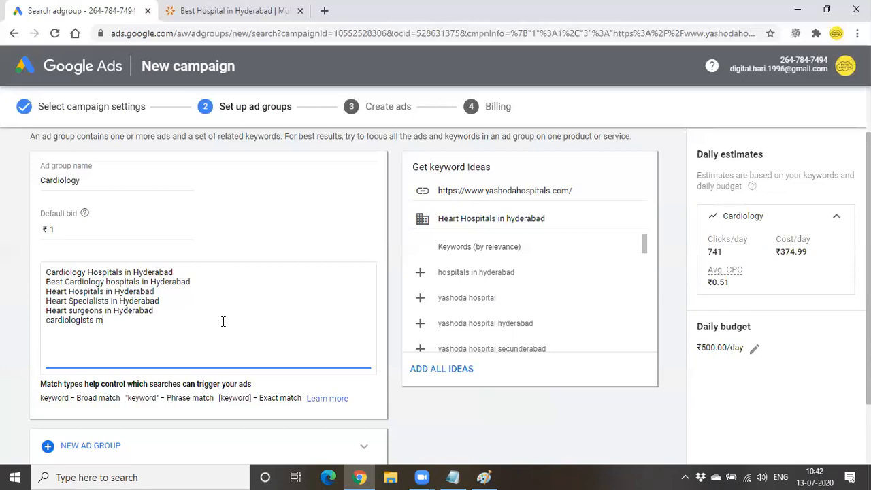
text(ar me)
Add a keyword for the top 10 cardiologists in Hyderabad to the Cardiology list, with the spelling of "cardiologists" corrected.
text(T)
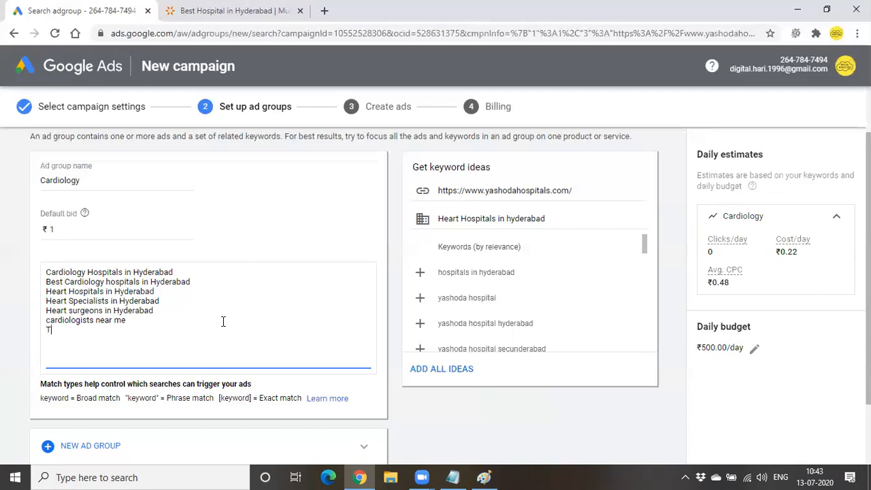
text(op 10 Ha)
key(BackSpace)
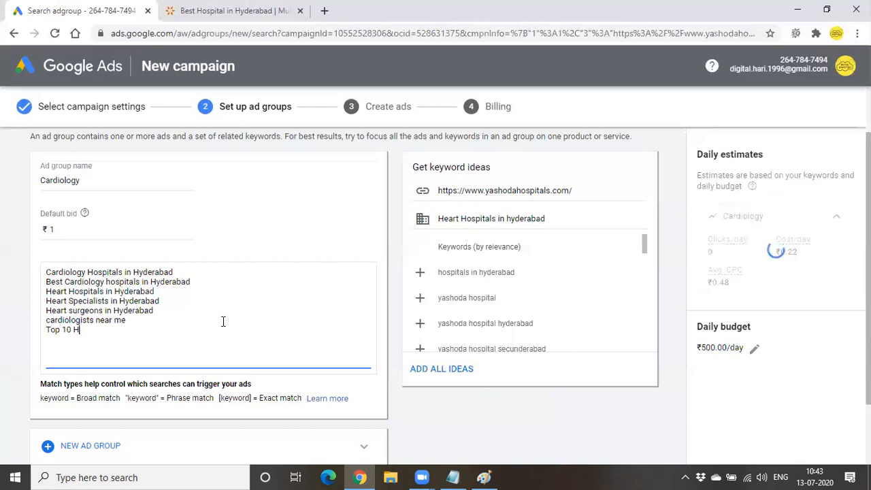
text(cardiol)
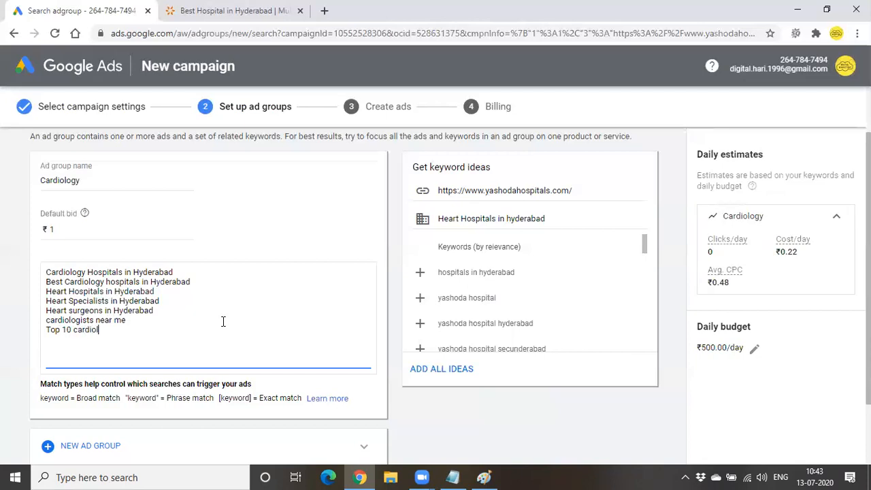
text(ogits in Hyd)
click(111, 330)
text(s)
Add a second ad group below the Cardiology one.
scroll(135, 197, down, 2)
click(116, 366)
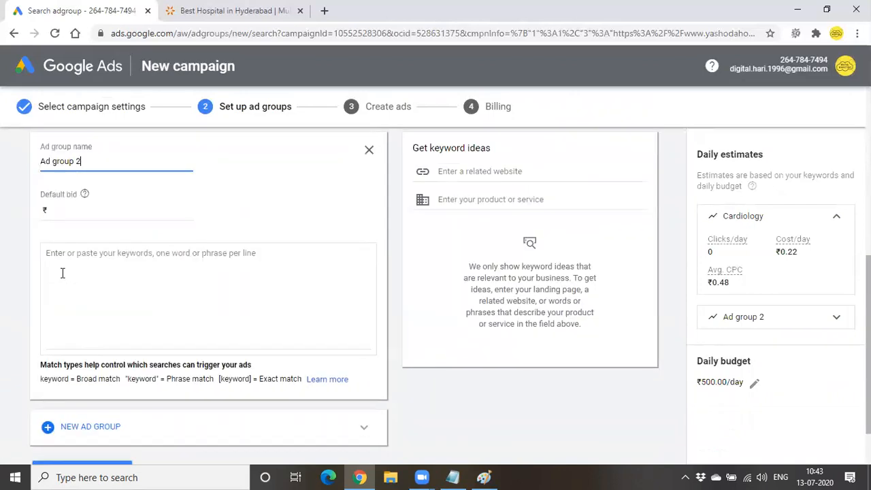
double_click(71, 161)
triple_click(71, 161)
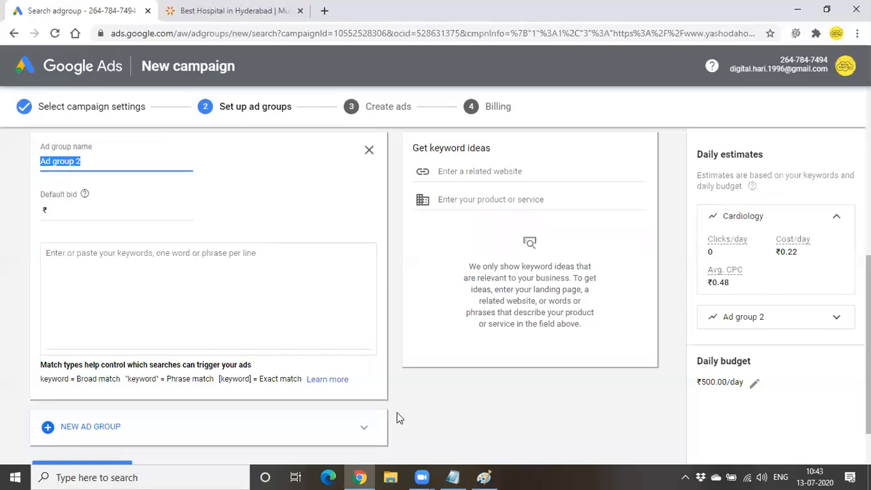
key(alt+Tab)
click(152, 263)
click(796, 6)
click(107, 214)
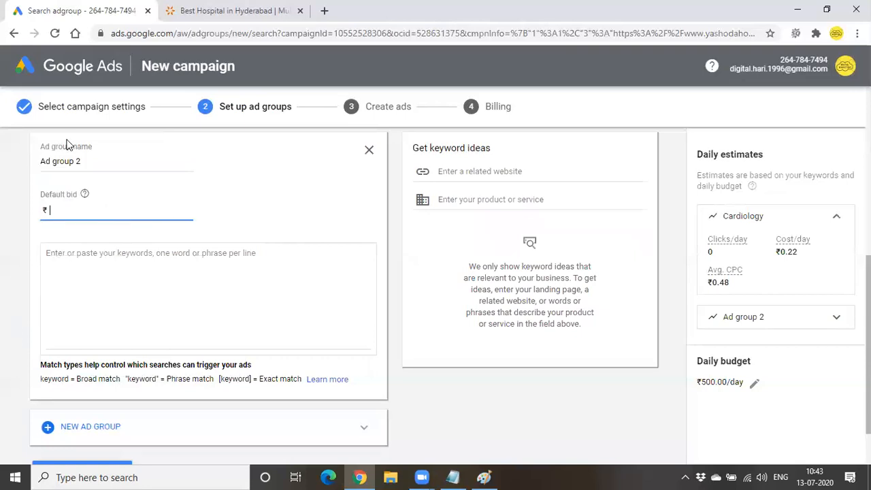
Name the new ad group Dermatology and set its default bid to ₹10.
triple_click(68, 161)
text(Dermt)
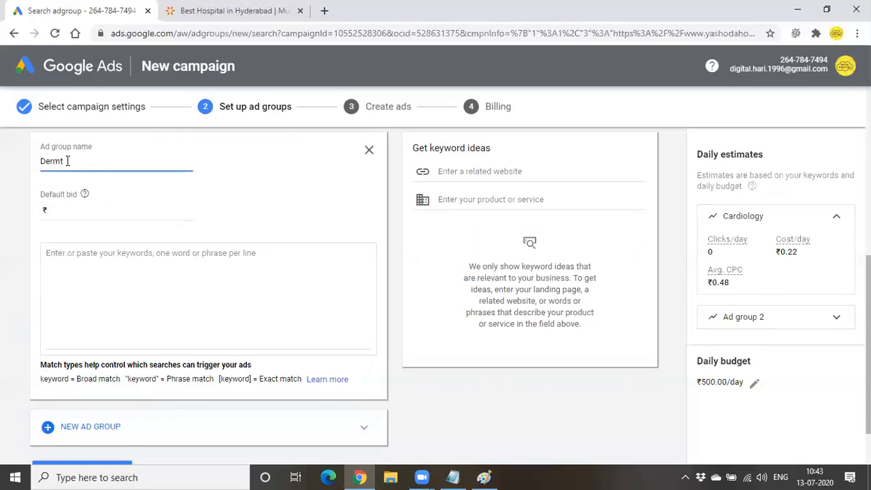
key(BackSpace)
text(atology)
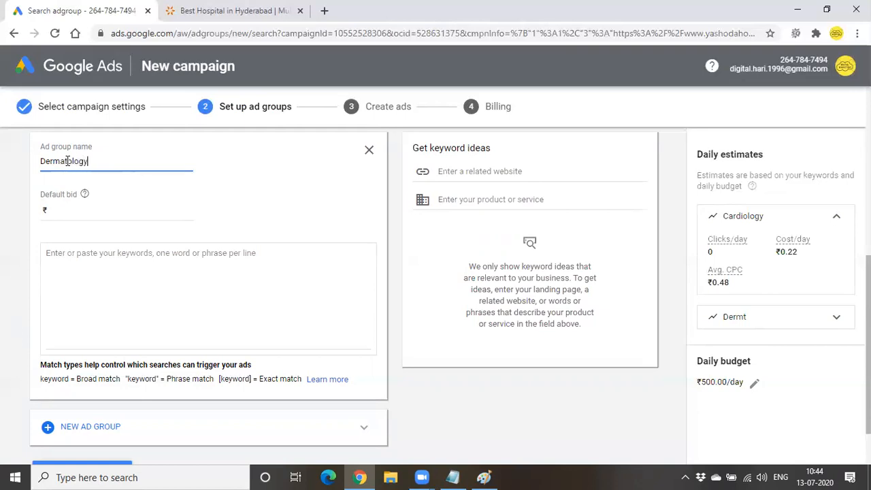
click(70, 215)
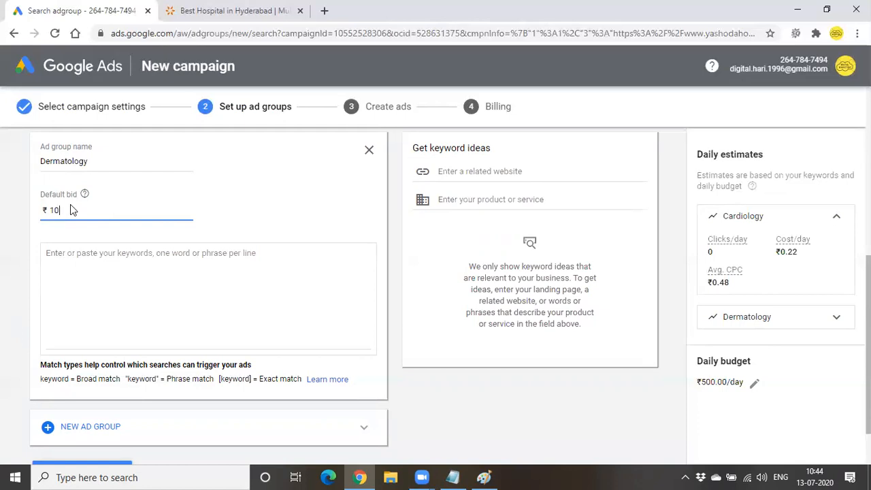
double_click(57, 161)
click(59, 209)
Enter "Dermatology Hospitals in Hyderabad" as the first keyword of the Dermatology ad group.
click(81, 260)
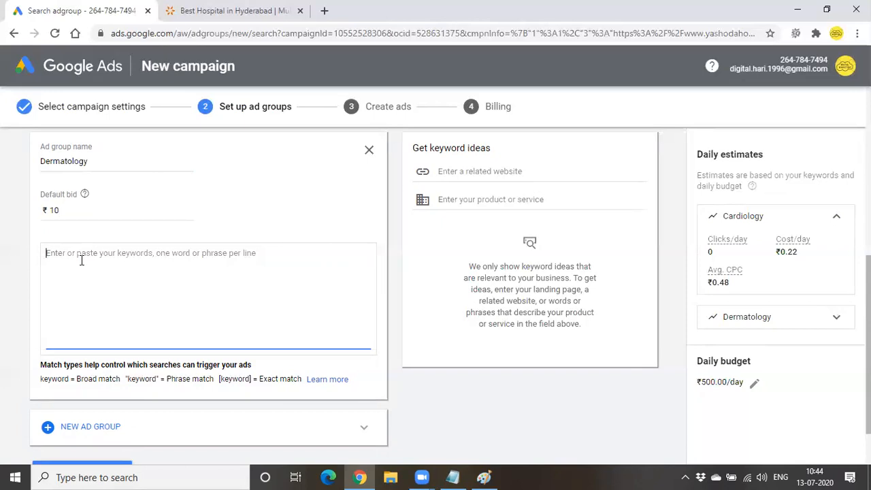
text(Dem)
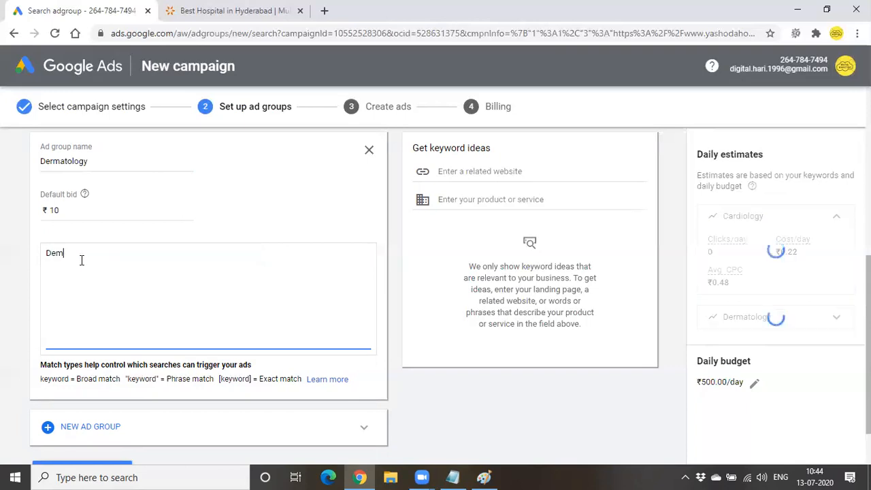
key(BackSpace)
text(rmat)
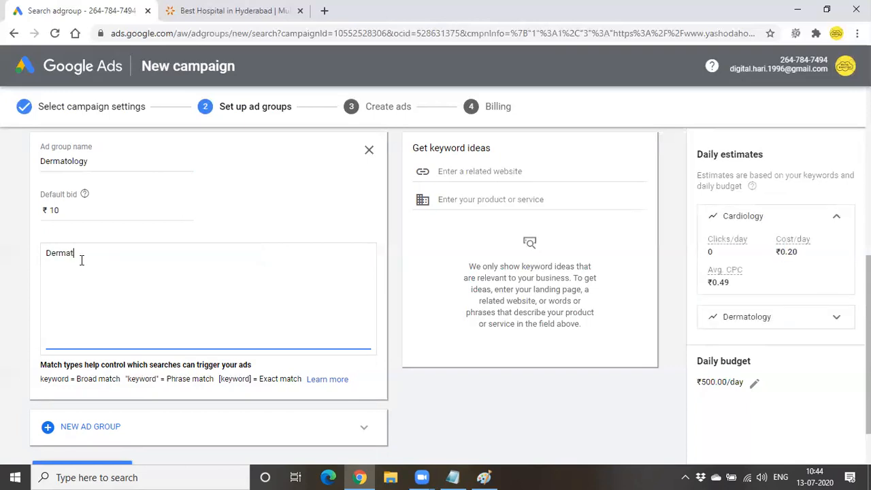
text(ology Hospitals in Hyderabad)
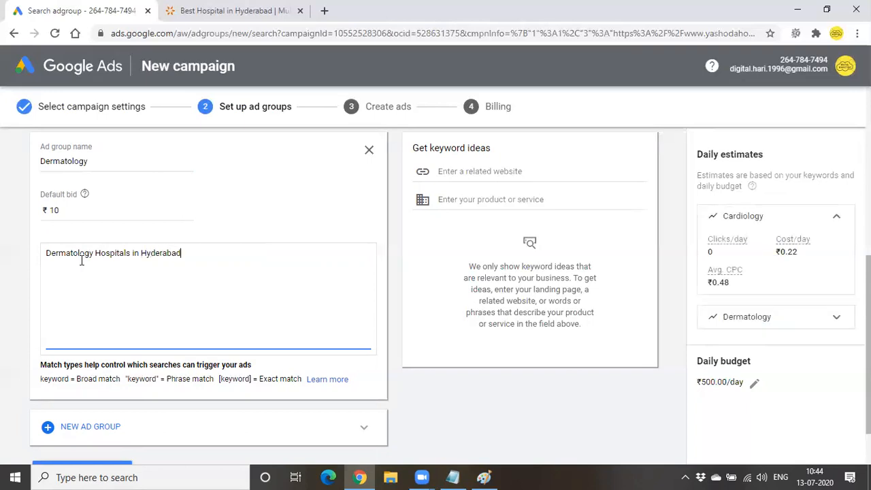
Add the keyword "skin hospitals in Hyderabad" on the second line, with the city name capitalized.
key(Return)
text(skin hospitals in hyderabad)
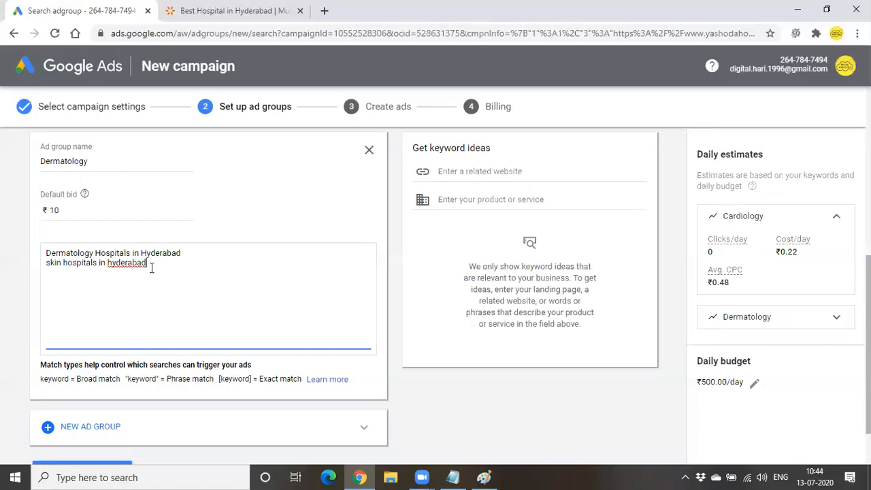
click(112, 262)
key(BackSpace)
text(H)
Add the keyword "Best skin clinics" on a new line of the Dermatology keyword list.
click(186, 268)
text(Best skin cli)
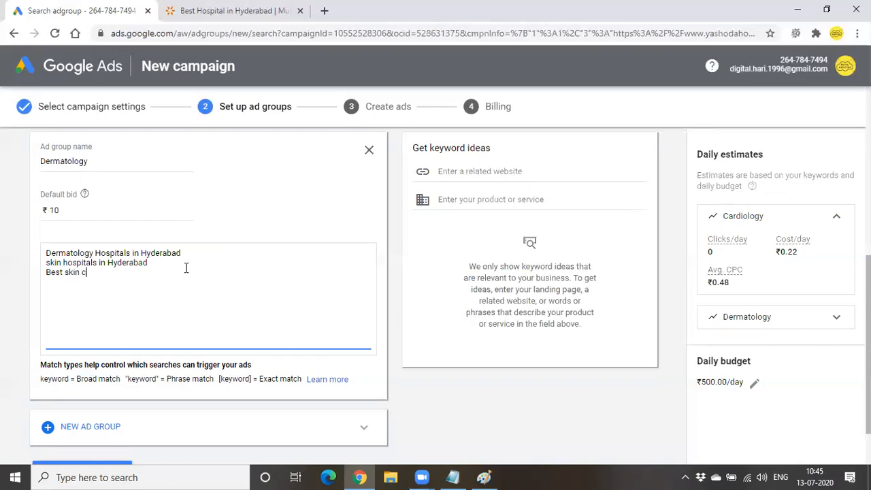
text(nics)
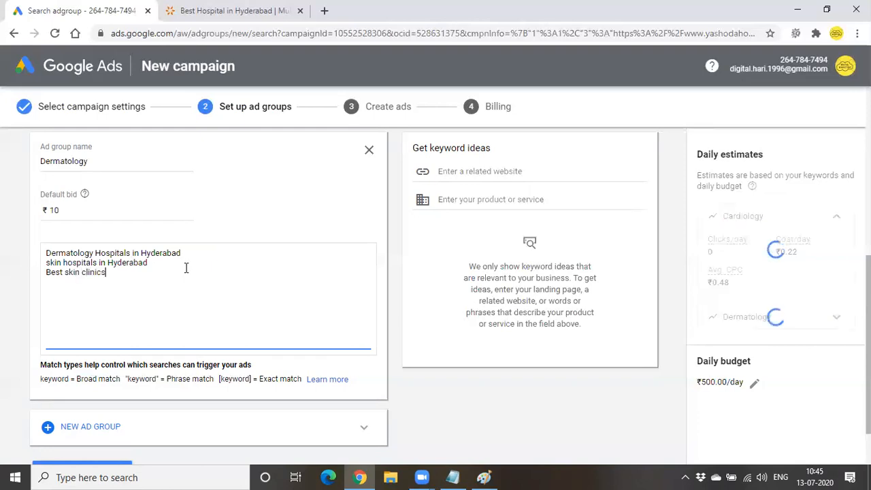
Get keyword ideas for the Dermatology ad group using the product or service "skin hospitals in hyderabad".
click(519, 202)
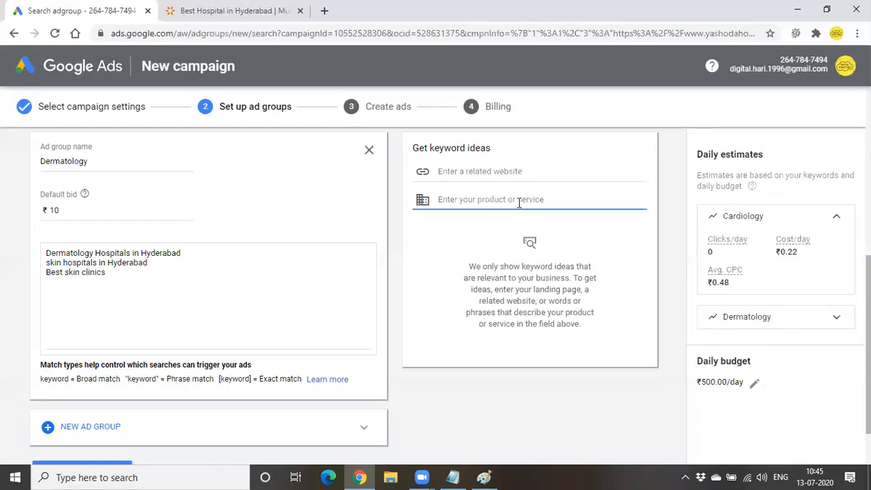
text(skinh)
key(BackSpace)
text(hospitals in hyderabad)
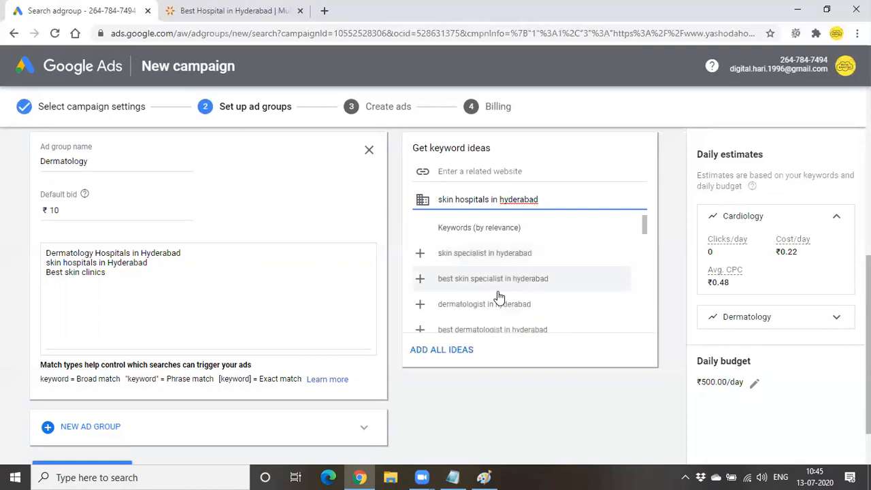
Add the suggested Hyderabad keywords for skin specialist, dermatologist, best dermatologist and best skin doctor to the Dermatology ad group.
click(476, 261)
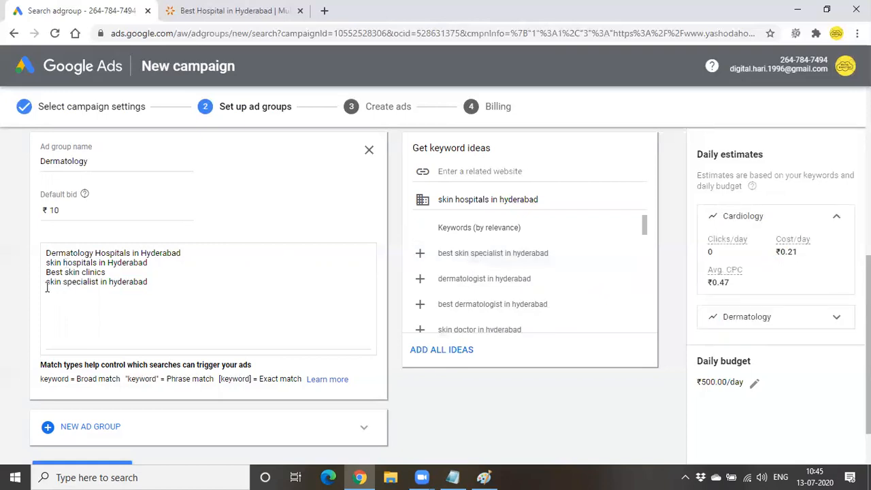
click(468, 285)
click(468, 285)
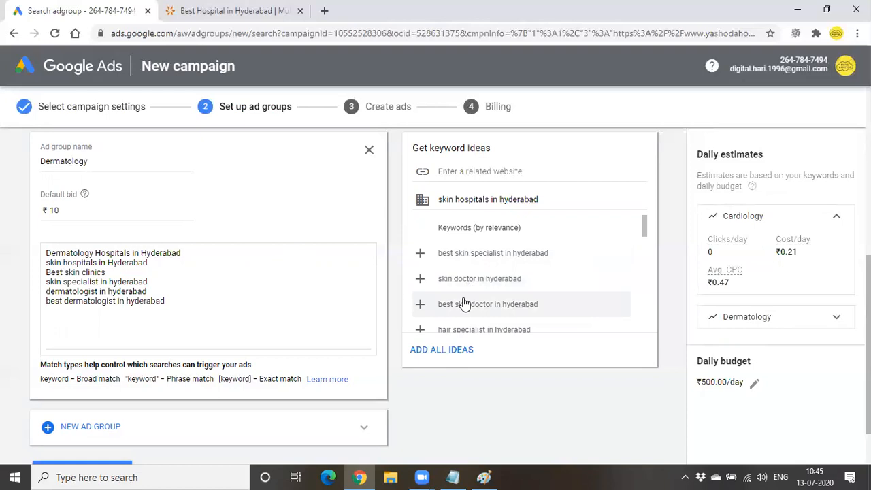
click(462, 303)
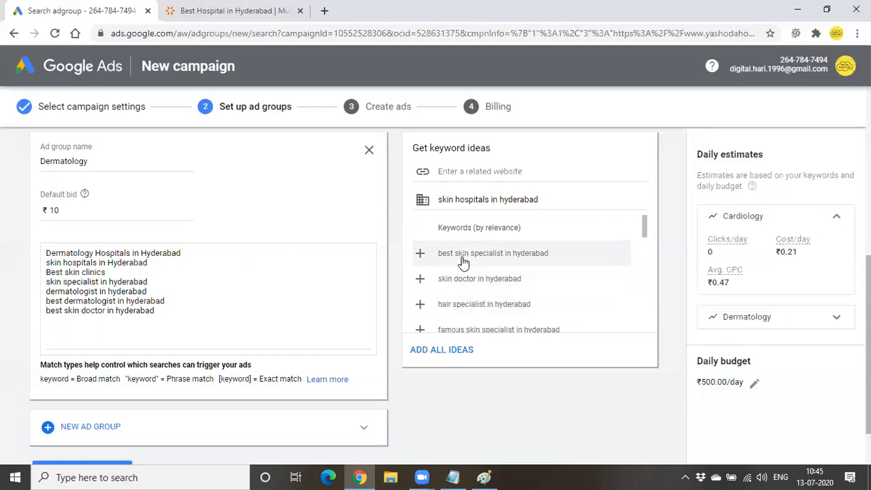
Add the suggested keywords "skin clinic in hyderabad" and "top skin specialist in hyderabad" to the Dermatology ad group.
scroll(462, 269, down, 2)
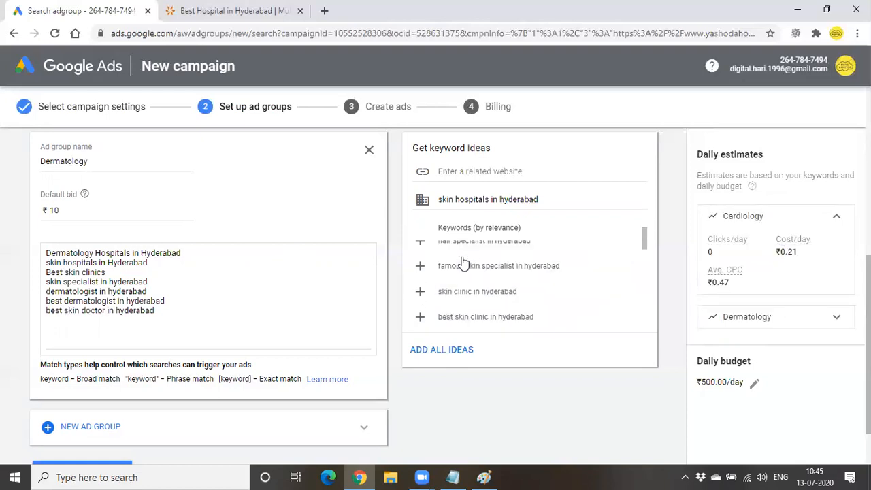
click(461, 299)
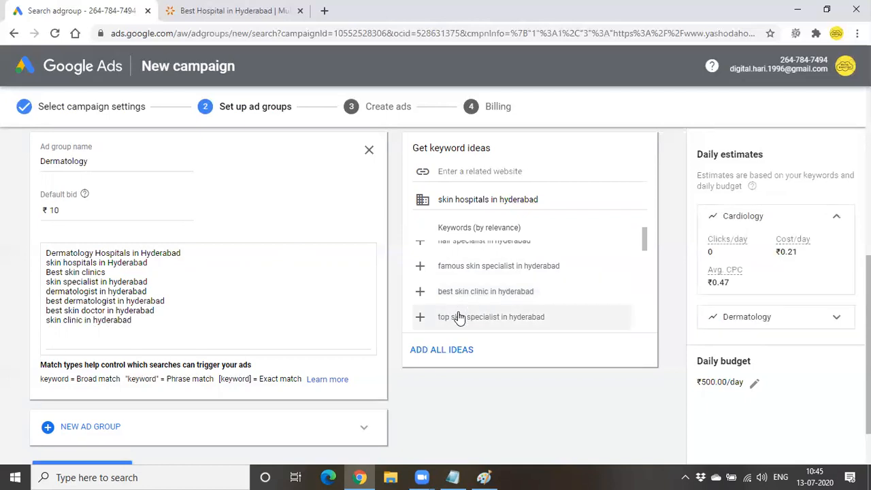
click(460, 311)
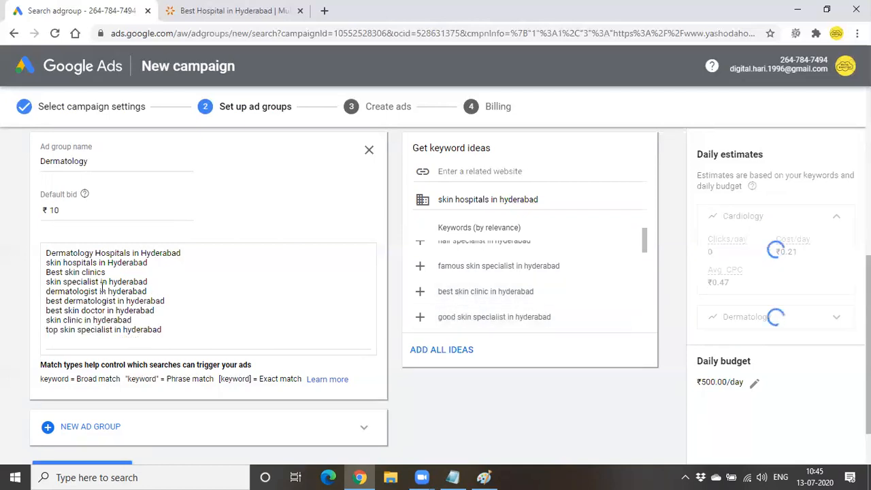
drag(45, 252, 251, 320)
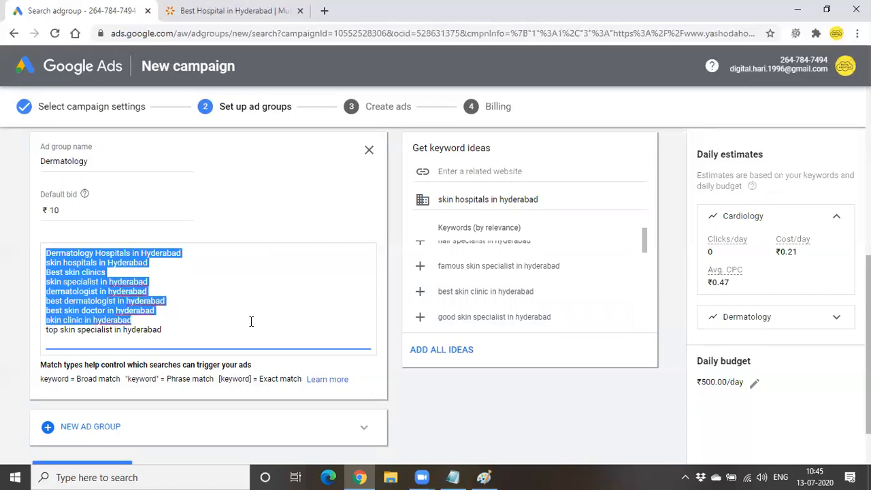
click(258, 320)
Create a third ad group named "Neurology" with a default bid of ₹3.
scroll(214, 301, down, 1)
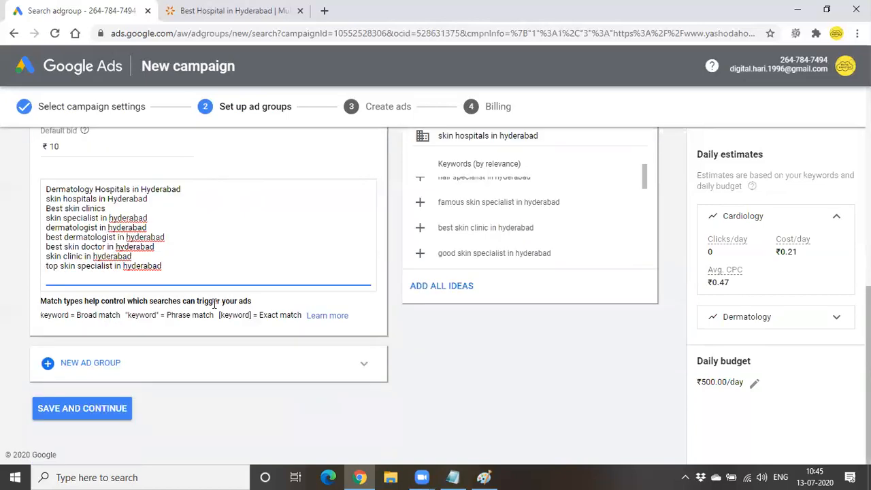
scroll(154, 245, up, 3)
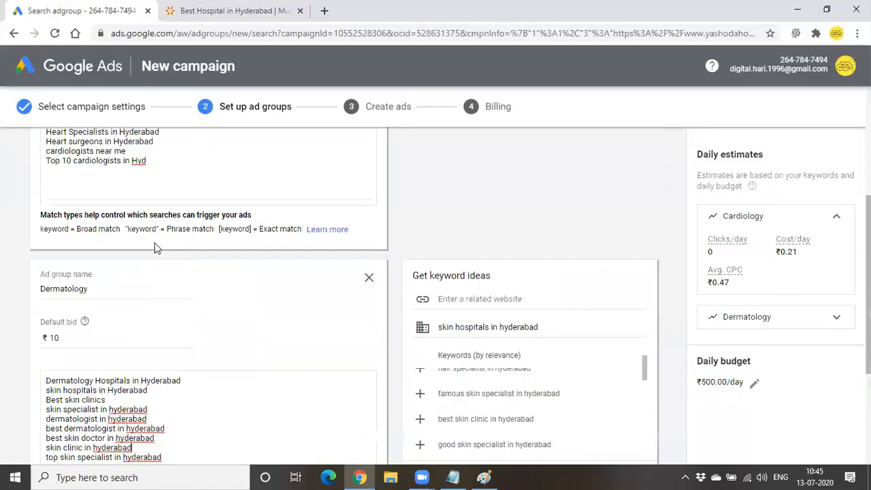
scroll(154, 242, down, 3)
click(160, 365)
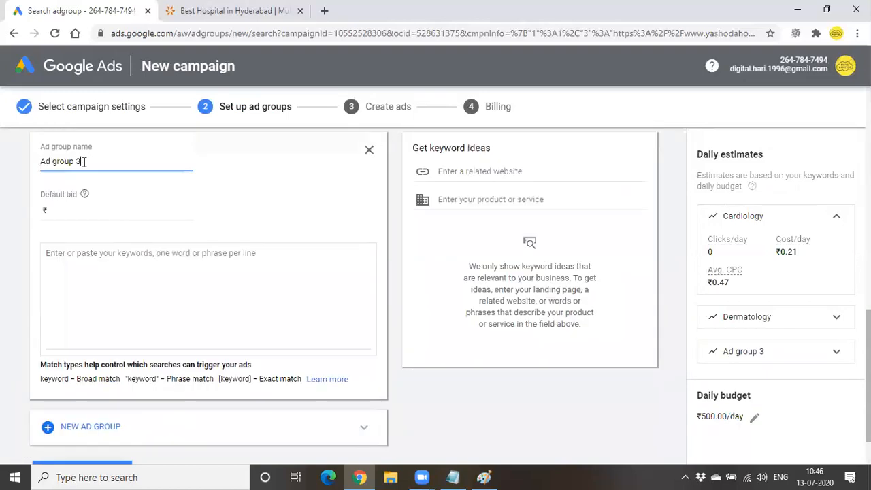
key(BackSpace)
key(BackSpace)
key(BackSpace)
key(BackSpace)
key(BackSpace)
key(BackSpace)
key(BackSpace)
key(BackSpace)
text(N)
text(eyr)
key(BackSpace)
key(BackSpace)
text(urology)
click(77, 209)
text(3)
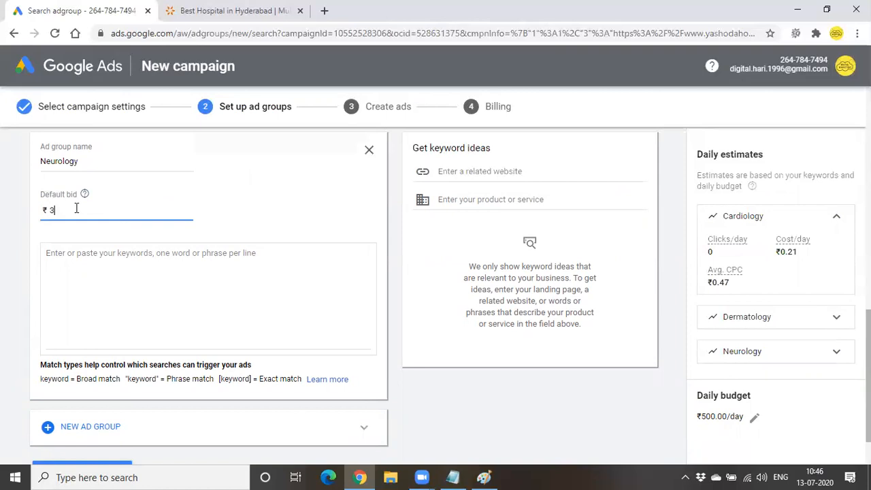
Enter "neurologists in Hyderabad" as the first keyword of the Neurology ad group.
click(73, 272)
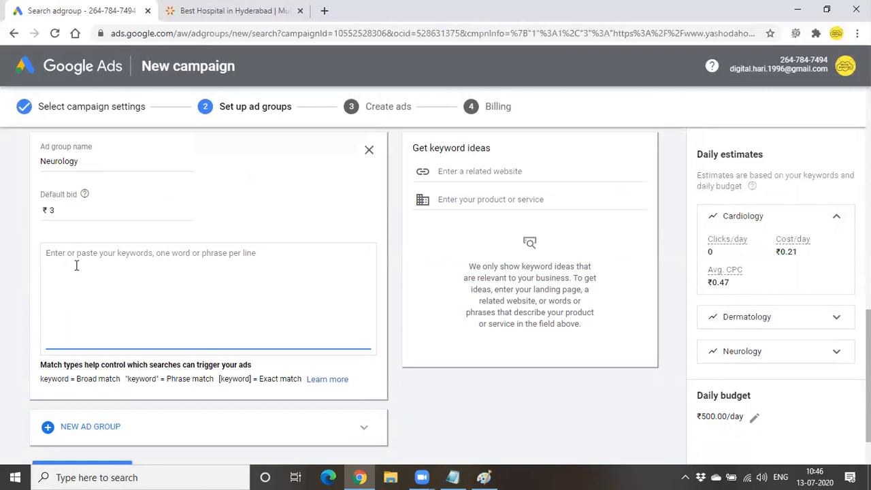
text(ne)
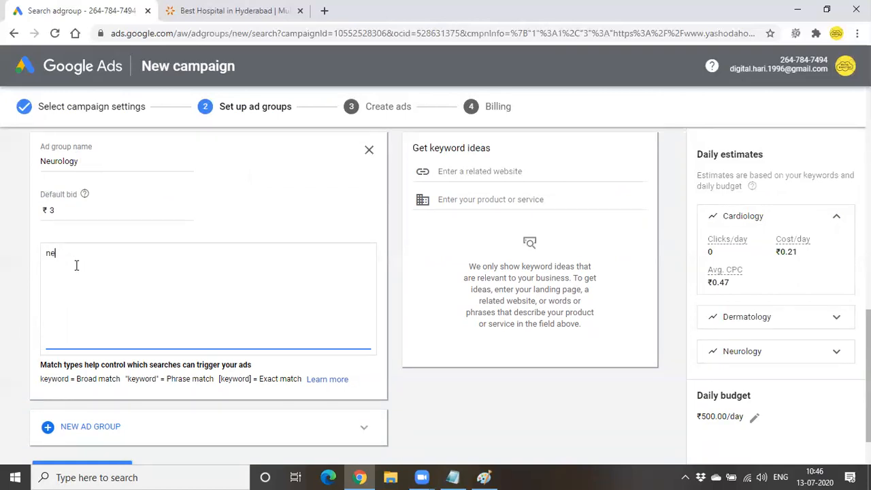
text(ur)
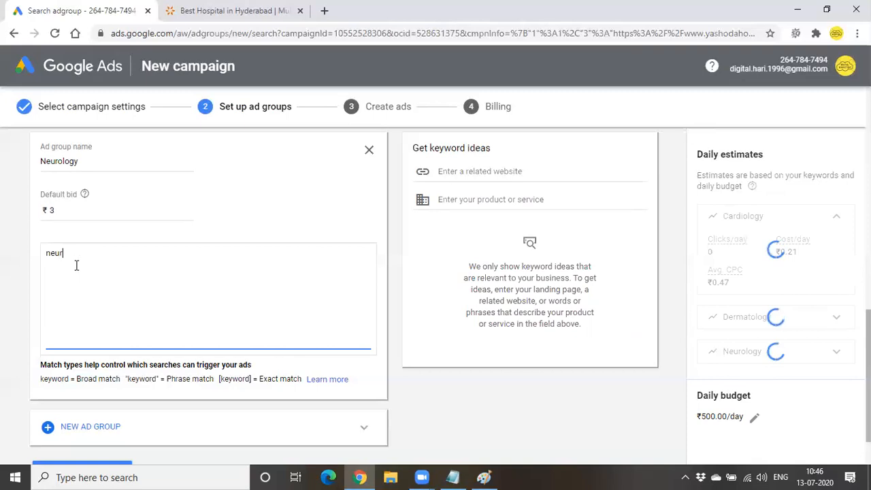
text(ologists in Hyderabad)
key(Return)
Add the Neurology keywords "Neuro surgeons in hyderabad" and "best neurologis in hyd" on separate lines.
text(N)
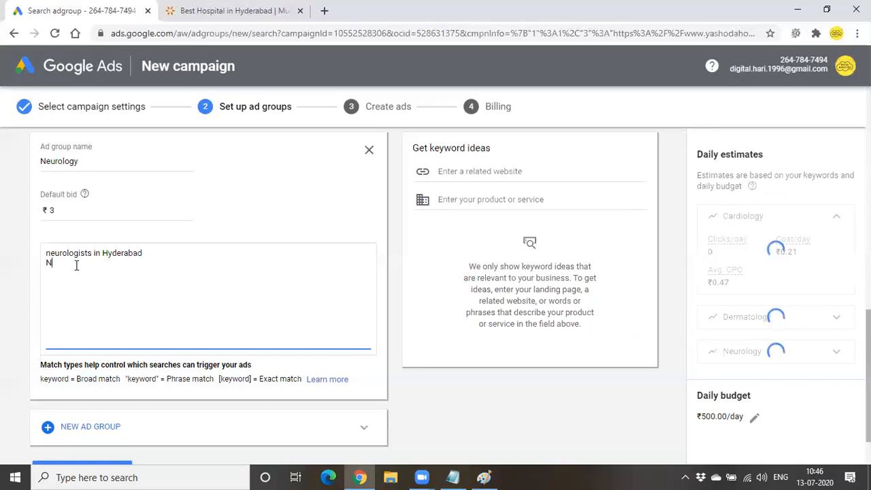
text(euro surgeons)
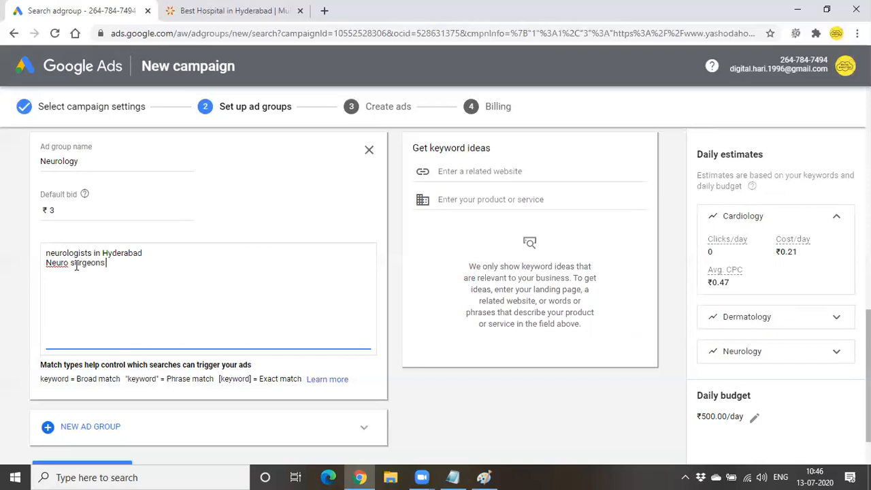
text( in hyderabad be)
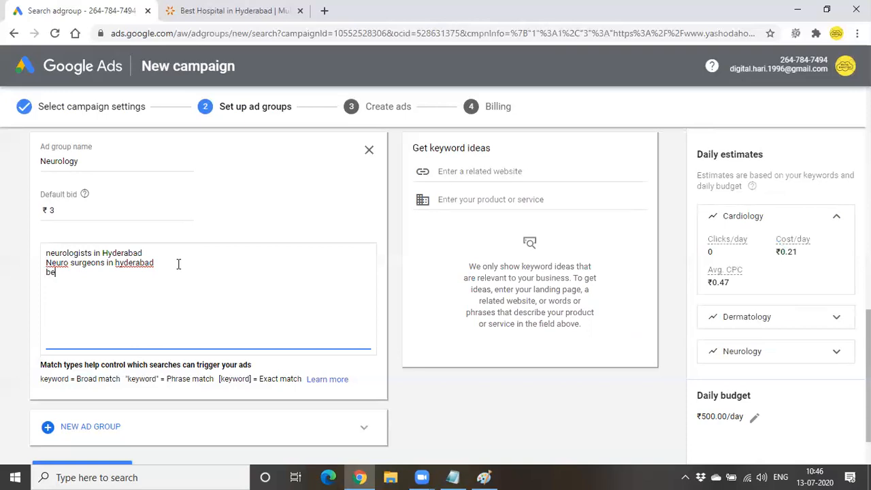
text(st neurologis in hyd)
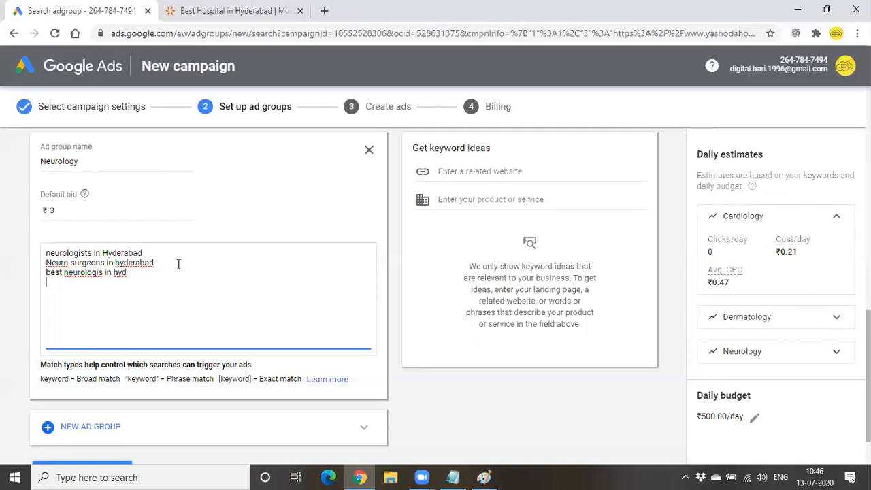
Add "Best neuro hospital in hyderabad" and "Top 10 neurologists in Hyd" on new lines of the Neurology keyword list.
text(Best neuro hospital)
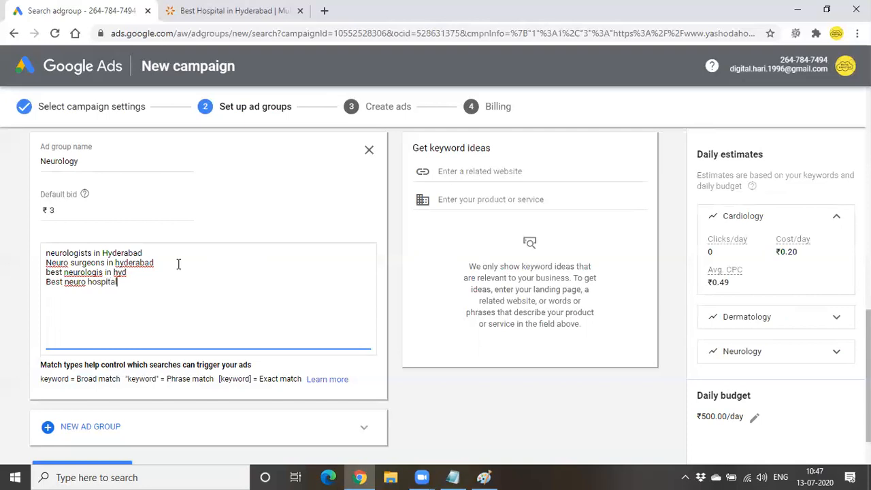
text( in hyderabad )
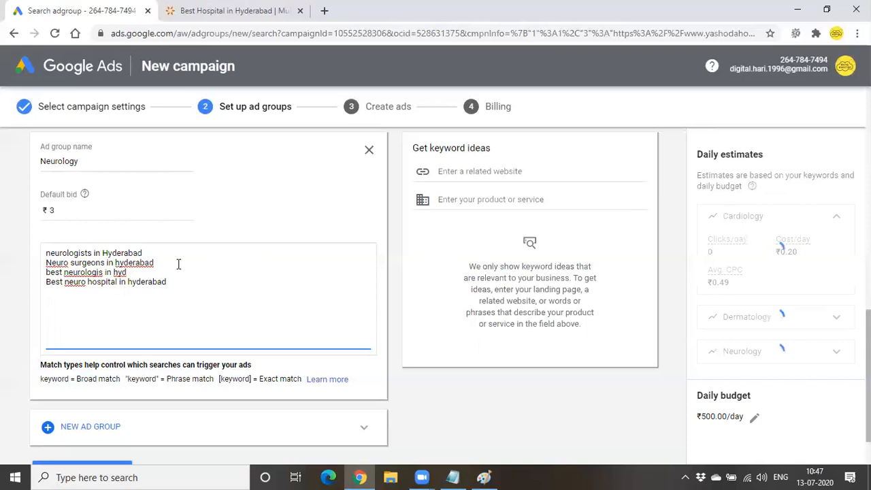
text(Top q)
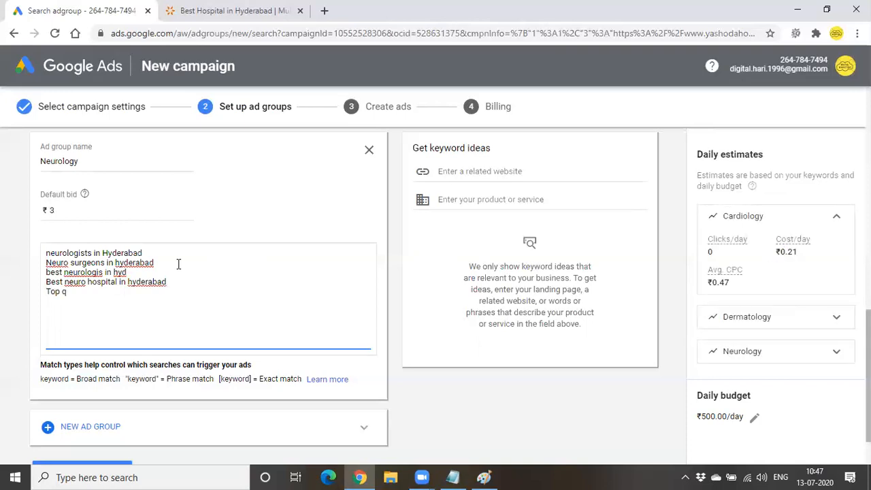
key(BackSpace)
text(10)
text(neurologis)
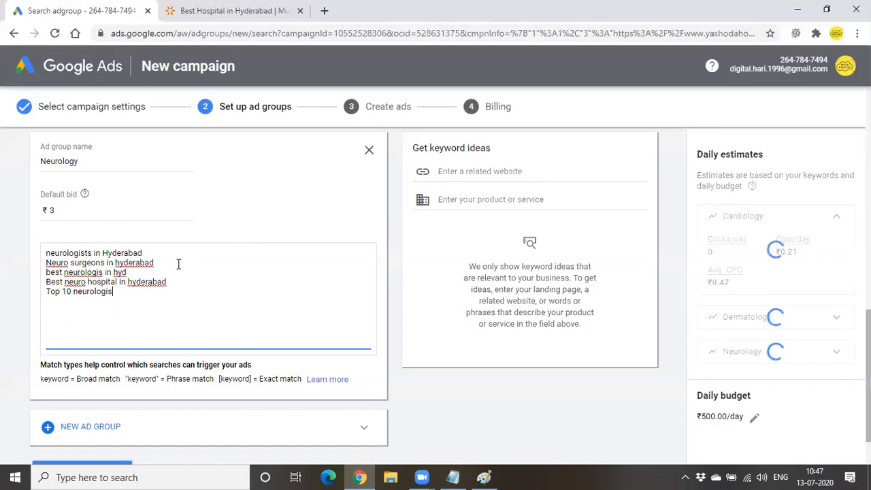
text(ts in Hyd)
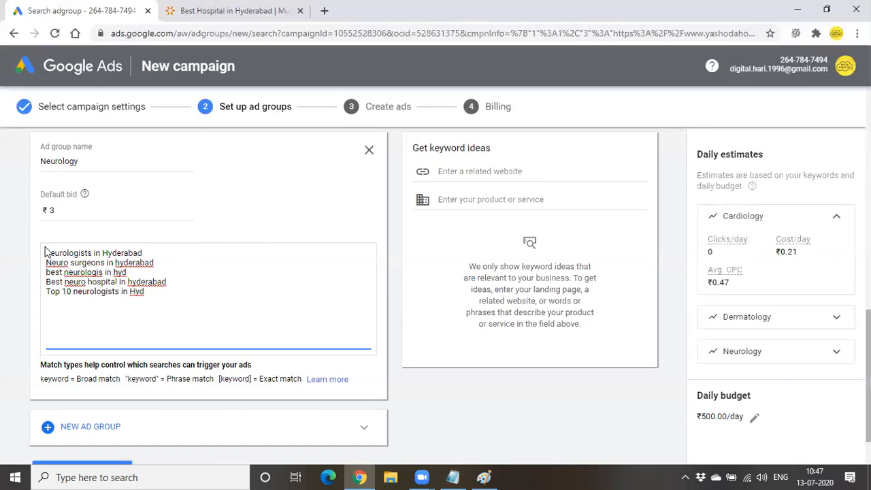
drag(45, 256, 168, 313)
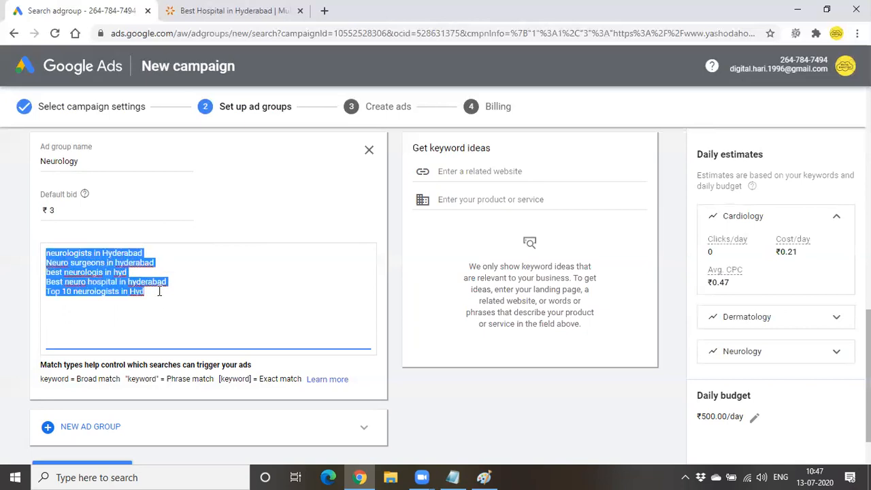
click(144, 297)
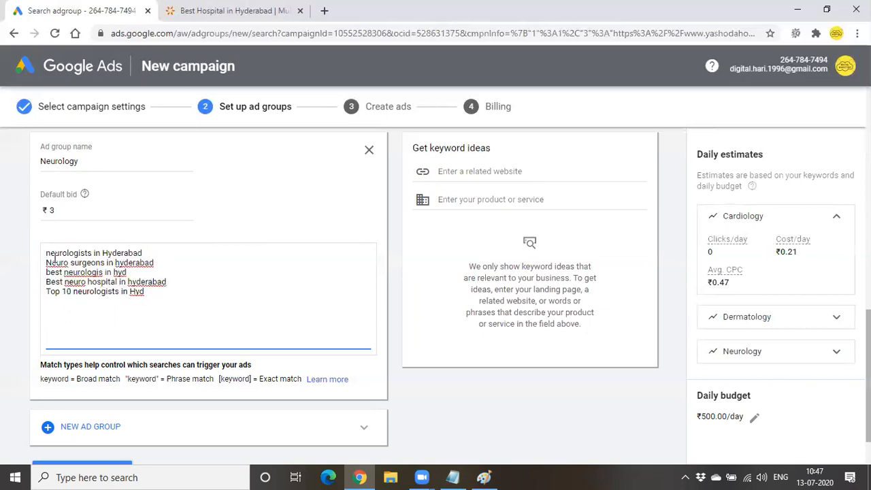
double_click(140, 292)
mouse_move(373, 475)
click(251, 319)
drag(44, 255, 184, 283)
click(185, 301)
click(49, 254)
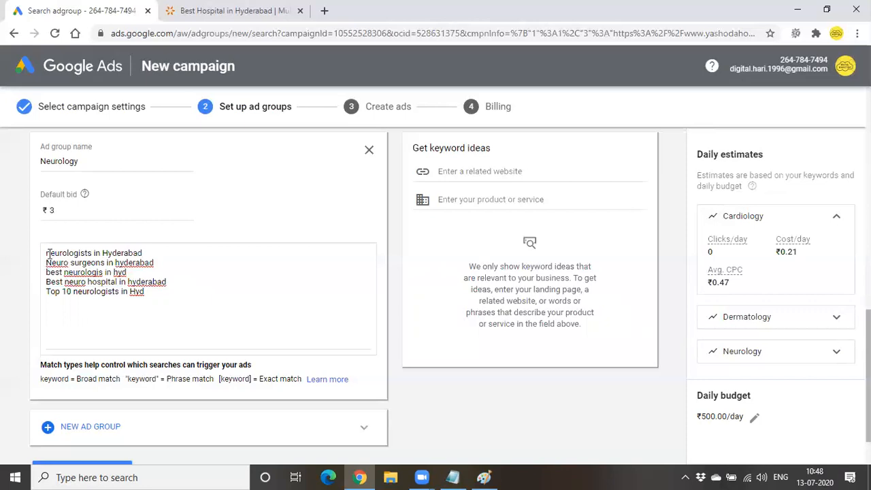
drag(144, 294, 47, 254)
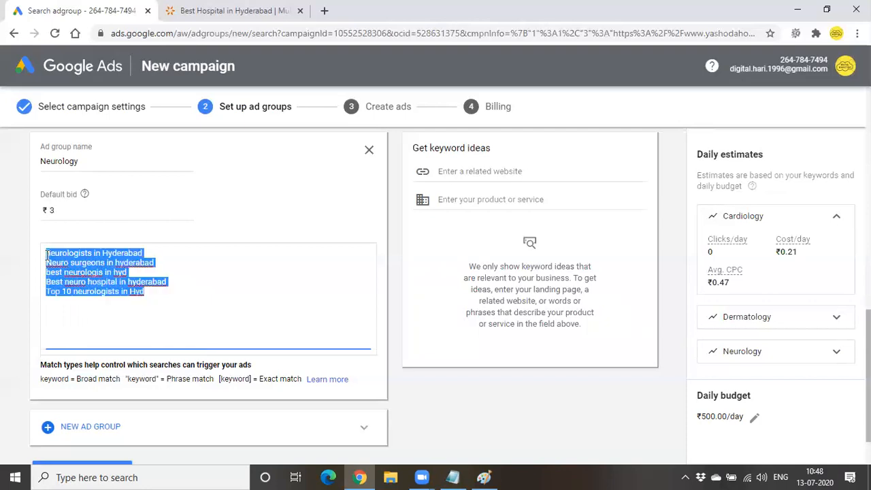
click(130, 315)
drag(151, 296, 44, 253)
click(238, 285)
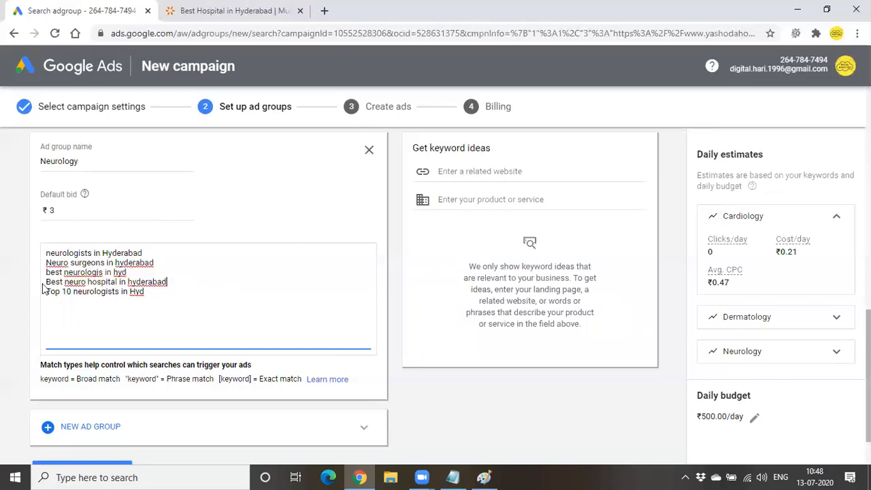
Save the ad group setup and continue to the ad creation stage.
scroll(115, 296, down, 1)
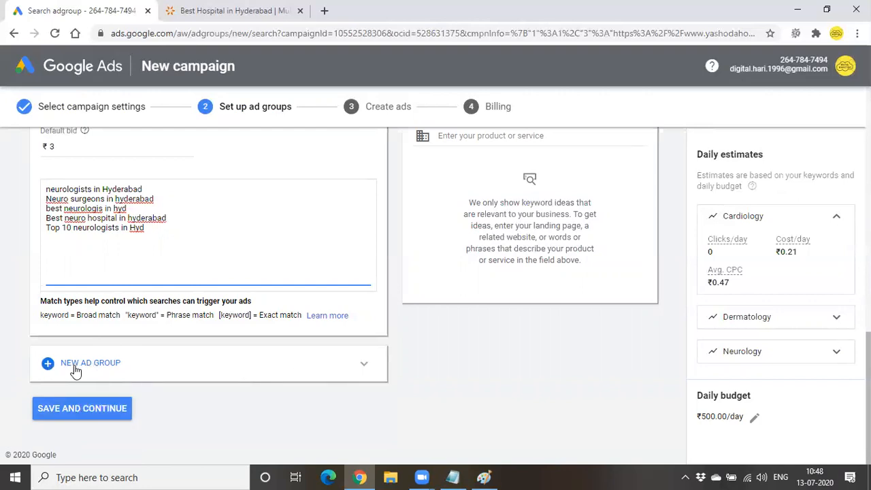
click(89, 412)
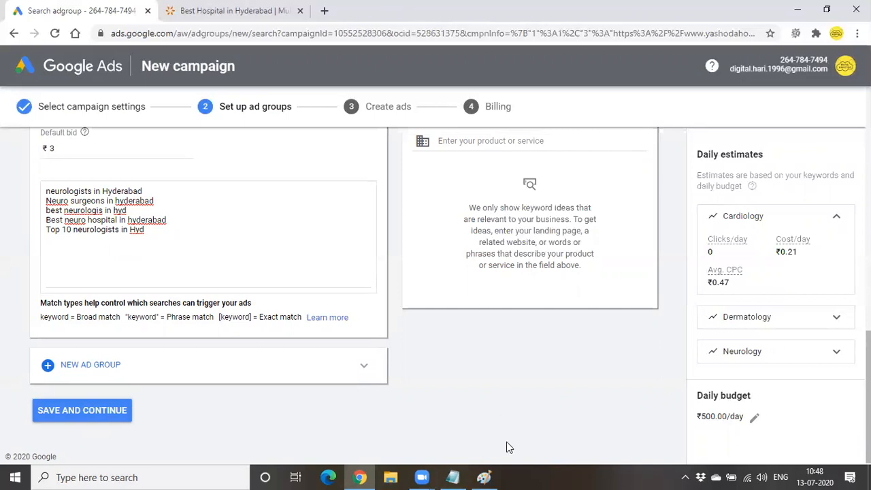
click(94, 412)
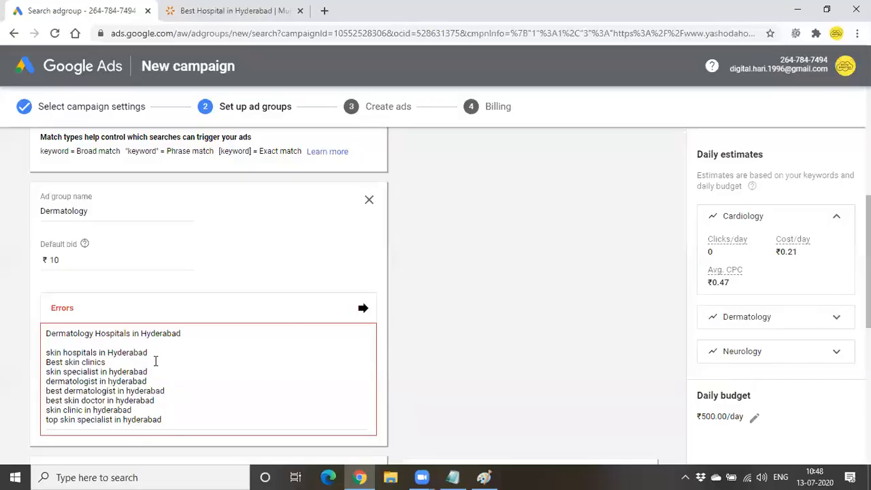
Delete the flagged keyword "Dermatology Hospitals in Hyderabad" and the blank lines from the Dermatology keyword list.
click(78, 343)
key(BackSpace)
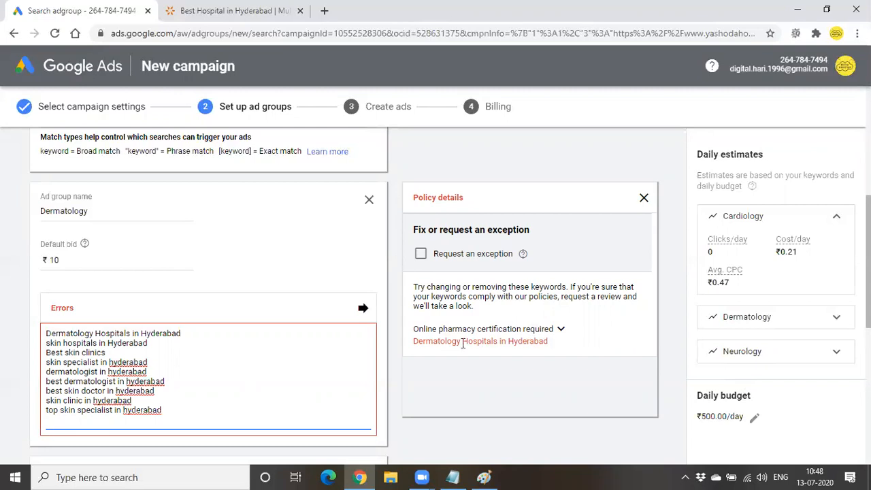
drag(45, 333, 241, 334)
key(BackSpace)
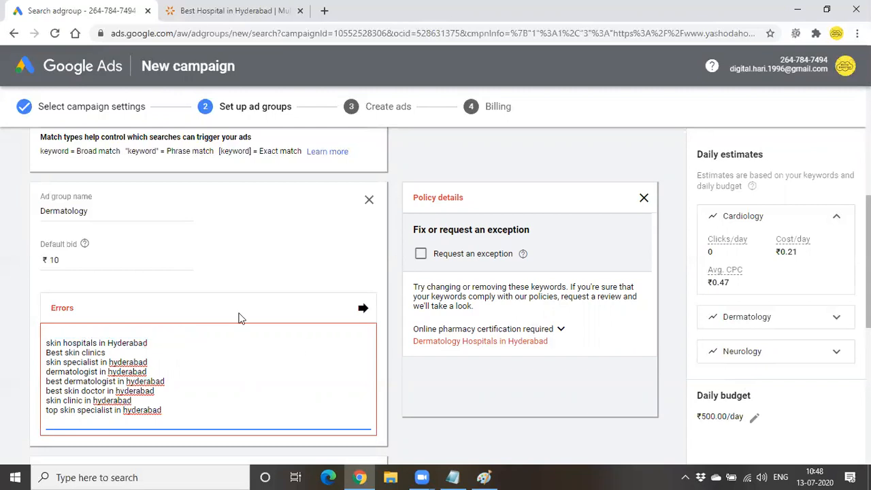
key(Delete)
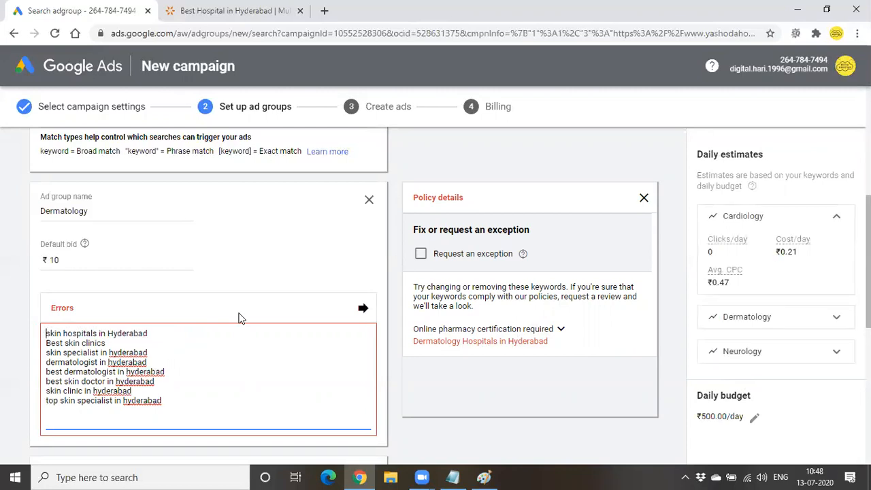
scroll(253, 350, down, 3)
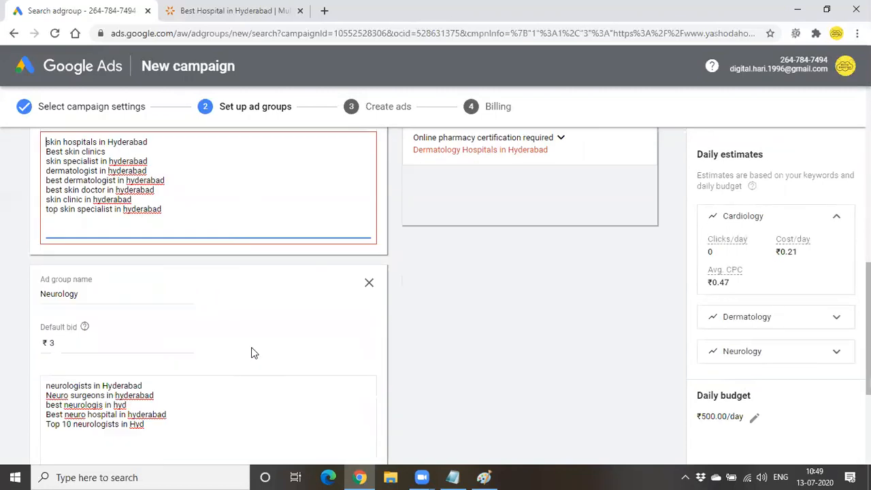
Save the corrected ad groups, continue to ad creation and start Headline 1 of the first Cardiology text ad.
scroll(251, 353, down, 3)
click(97, 413)
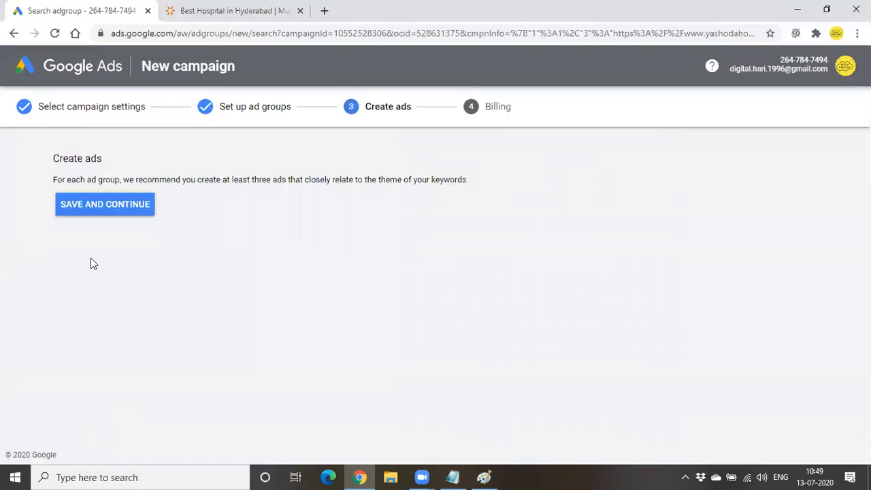
scroll(138, 328, up, 8)
scroll(148, 324, up, 13)
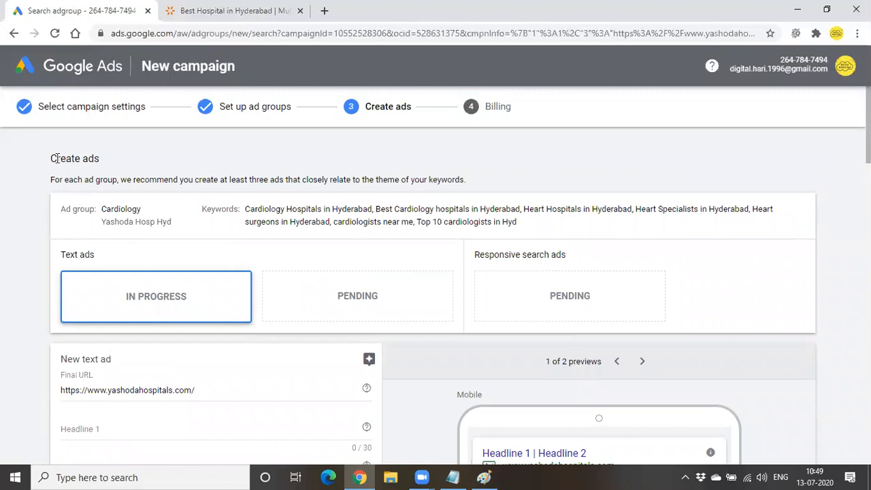
drag(57, 157, 123, 163)
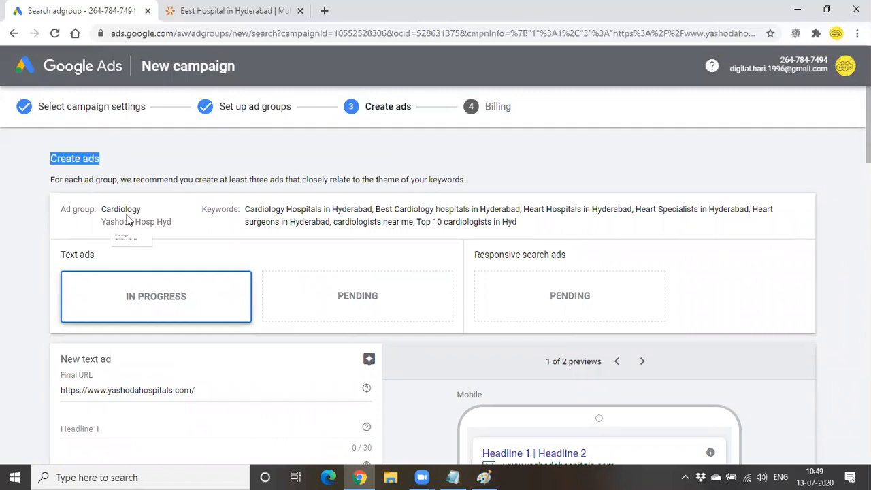
scroll(184, 343, down, 1)
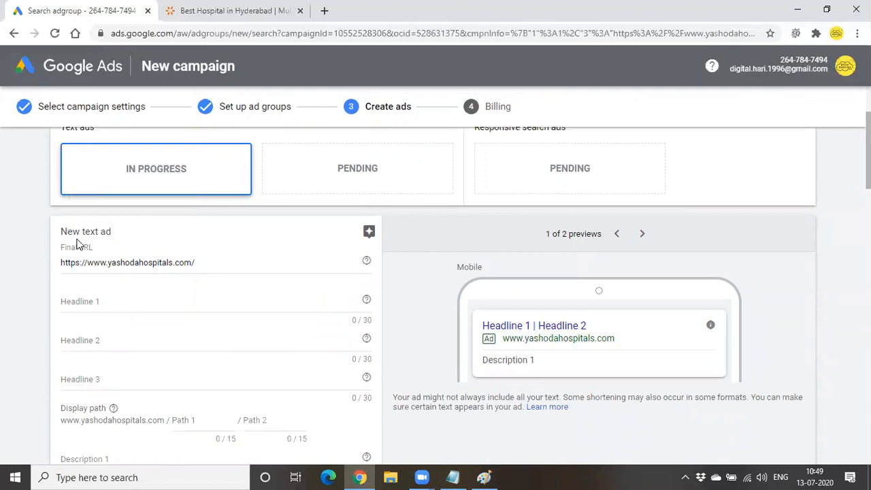
click(91, 304)
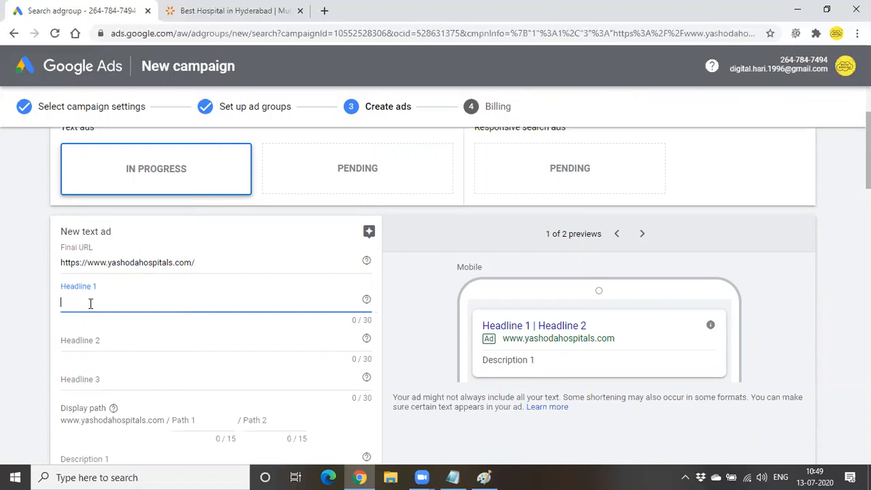
Search Google in a new browser tab for "cardiology hospitals inhyd".
click(324, 9)
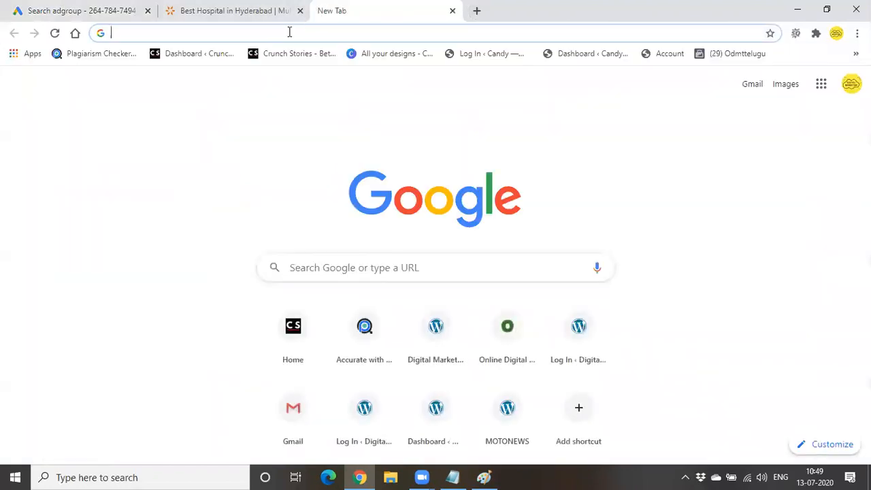
text(cardiol)
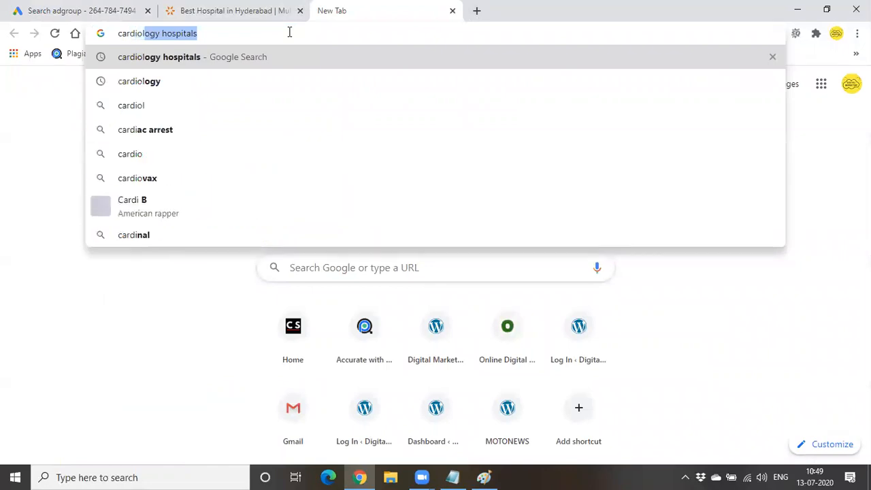
text(ogy)
key(Down)
text(inhyd)
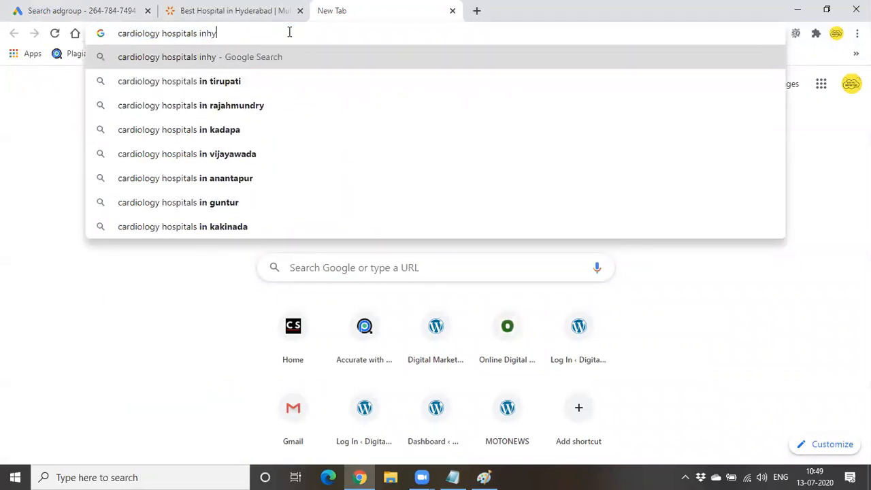
key(Return)
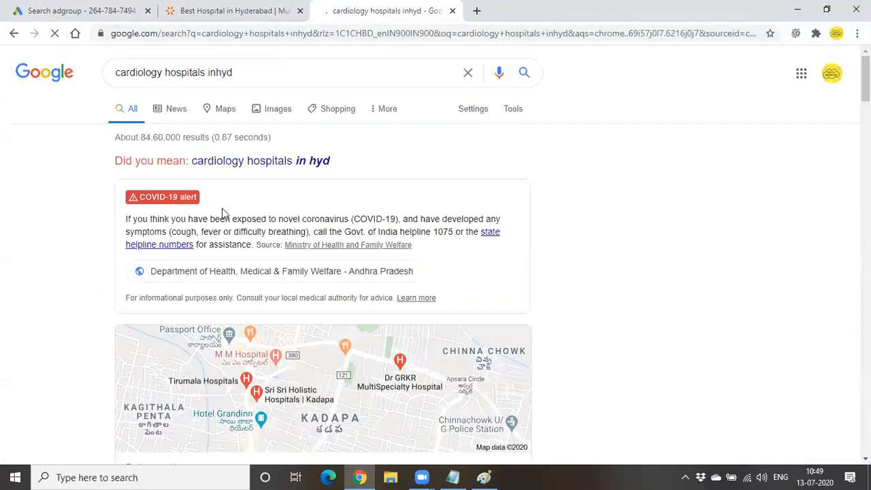
Switch to the suggested search "cardiology hospitals in hyd" and look through its results for example ads.
scroll(422, 249, down, 3)
scroll(414, 248, up, 3)
click(293, 166)
scroll(632, 351, down, 8)
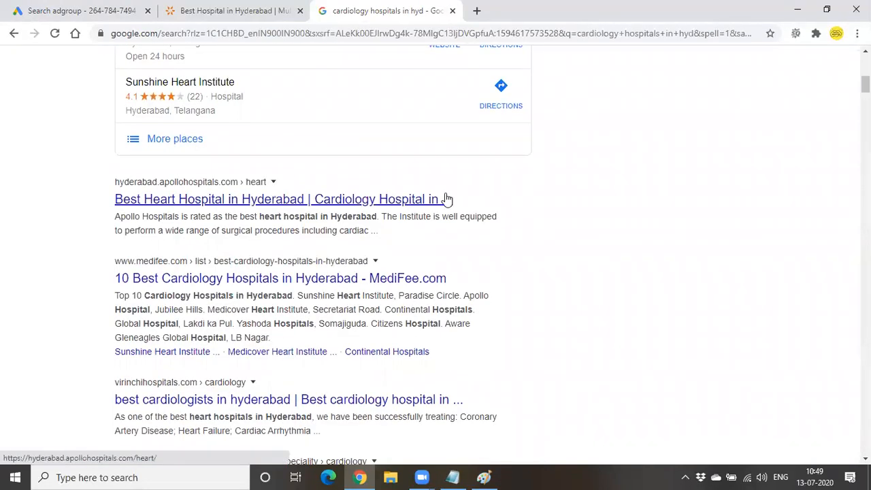
scroll(230, 295, up, 7)
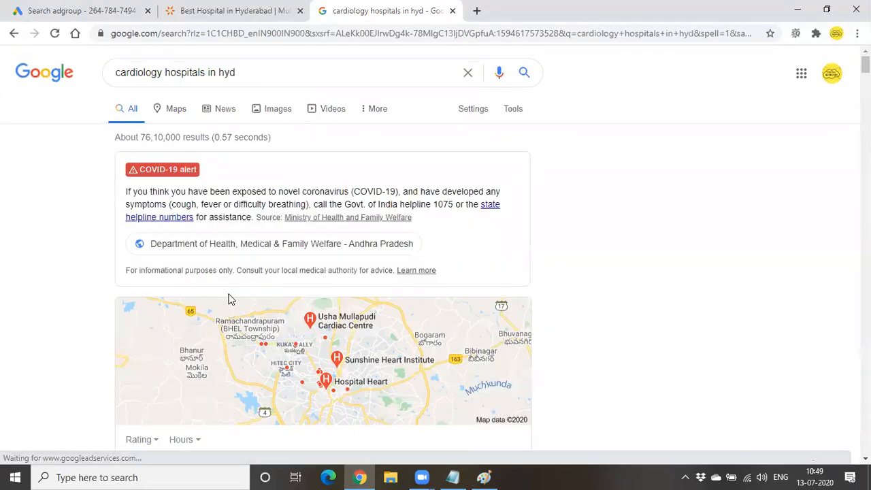
scroll(285, 274, down, 5)
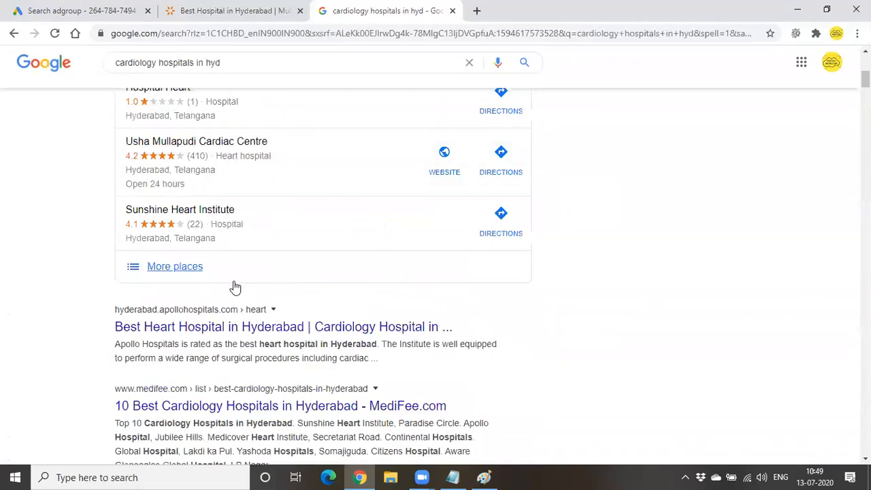
scroll(204, 327, up, 5)
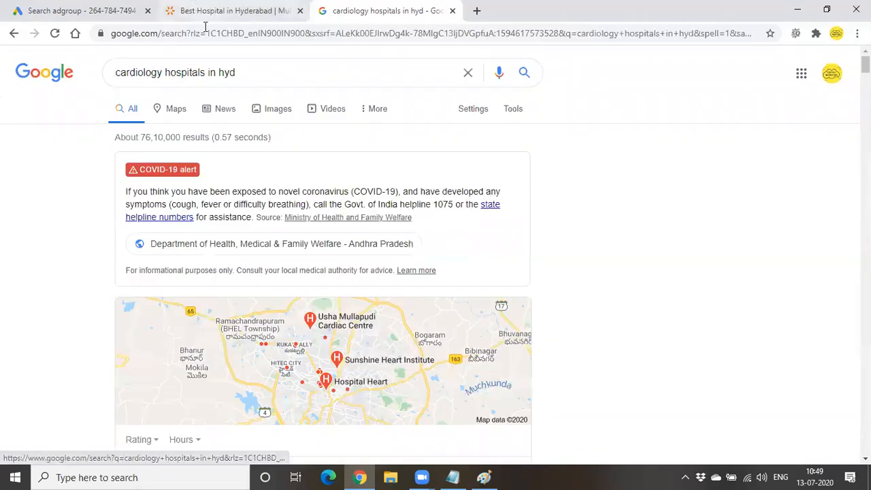
Search for "cardiology hospitals in hyderabad" and examine the titles and descriptions of the website results.
click(240, 73)
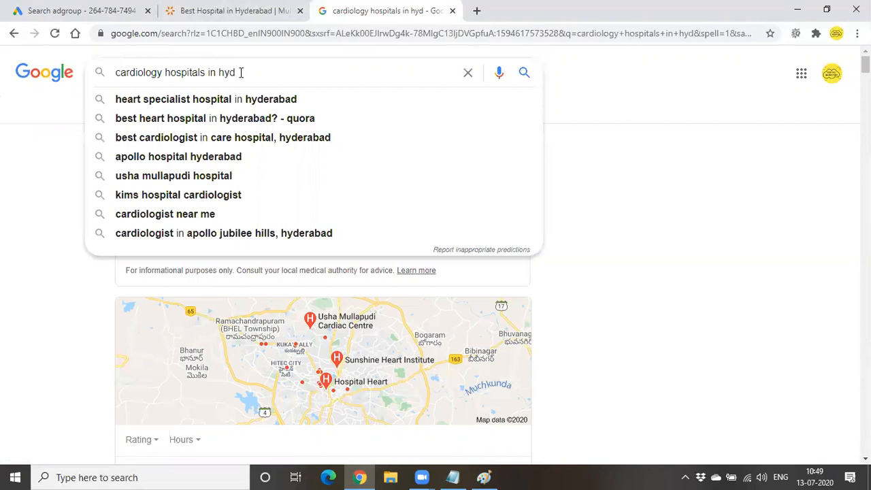
text(erabad)
key(Return)
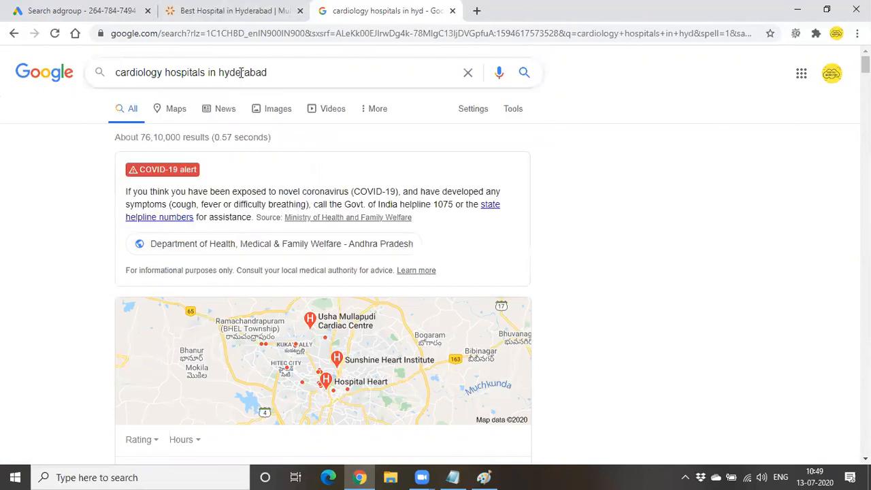
scroll(256, 252, down, 5)
scroll(253, 276, down, 5)
scroll(253, 275, up, 3)
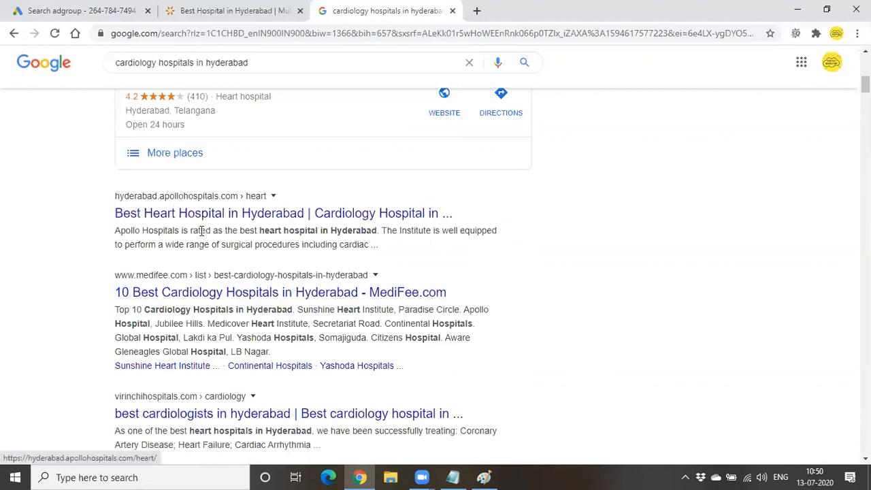
drag(113, 235, 184, 246)
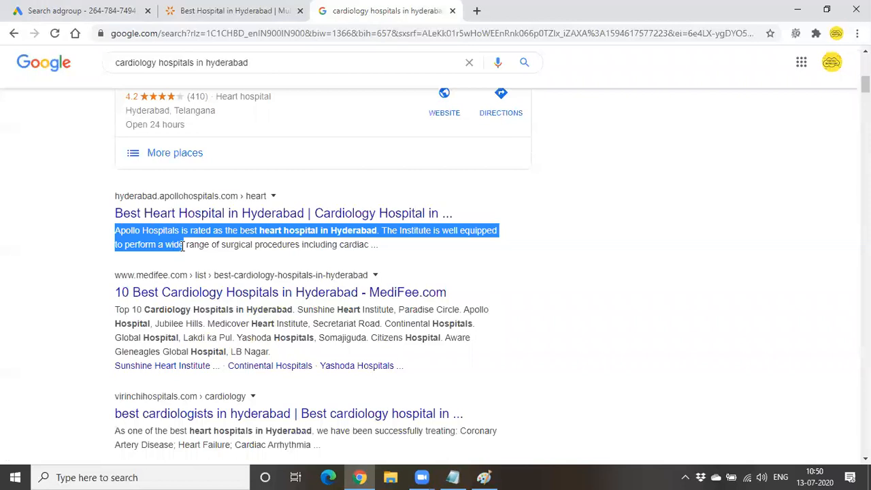
drag(113, 310, 278, 359)
scroll(243, 422, up, 1)
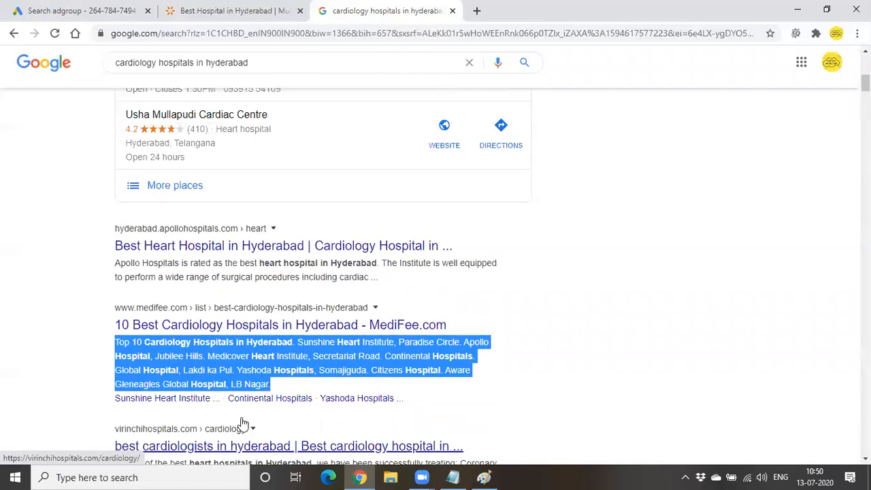
click(532, 344)
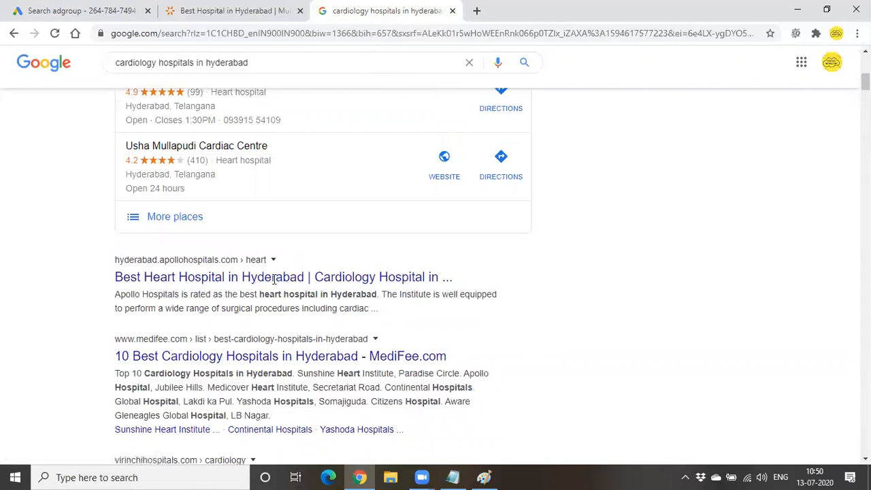
Return to the Google Ads campaign and set Headline 1 of the Cardiology text ad to "Best Cardiology Hospital".
click(81, 10)
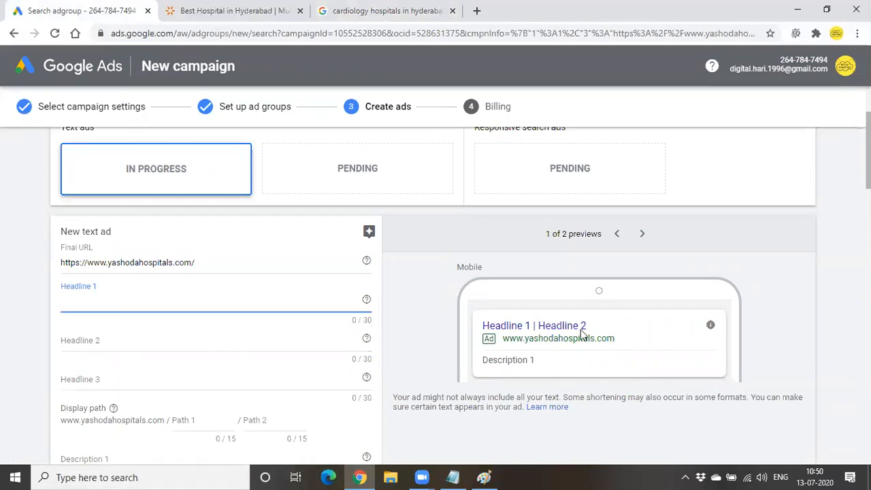
scroll(580, 334, down, 1)
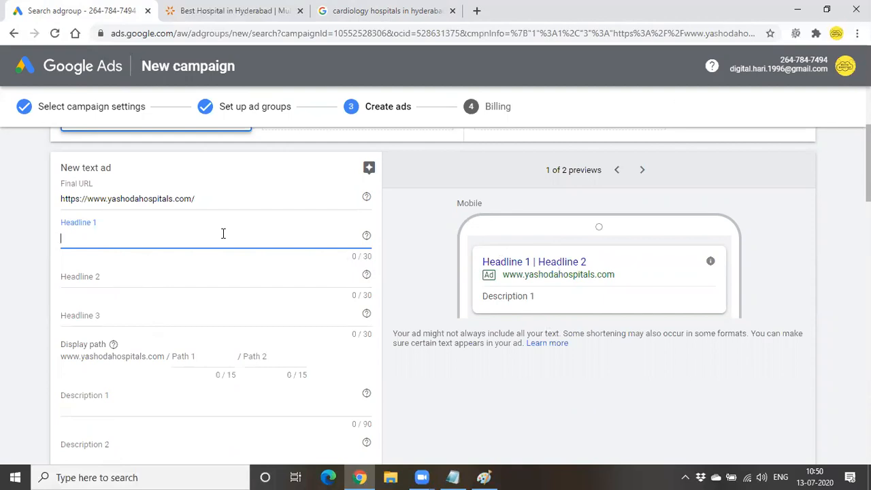
text(Best)
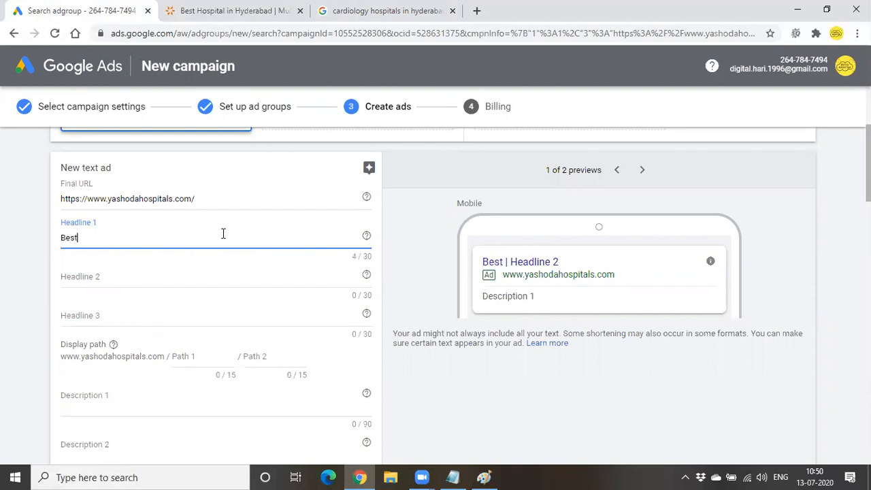
text( Cardi)
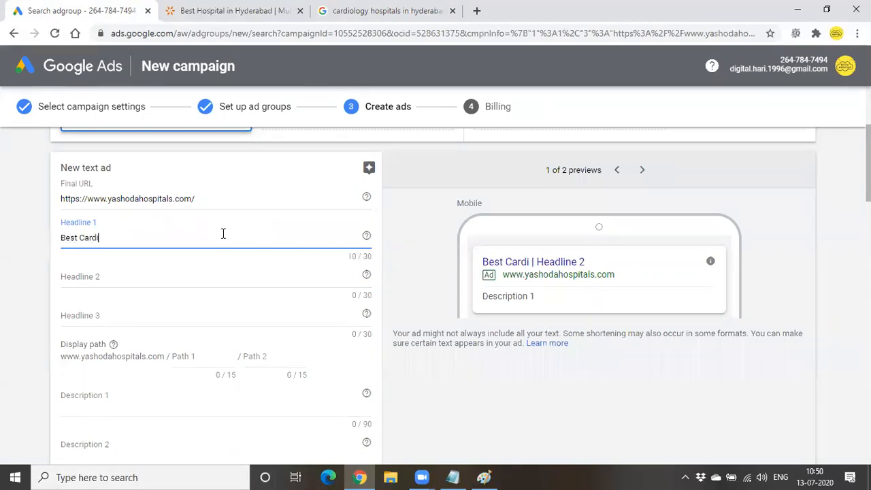
text(ology H)
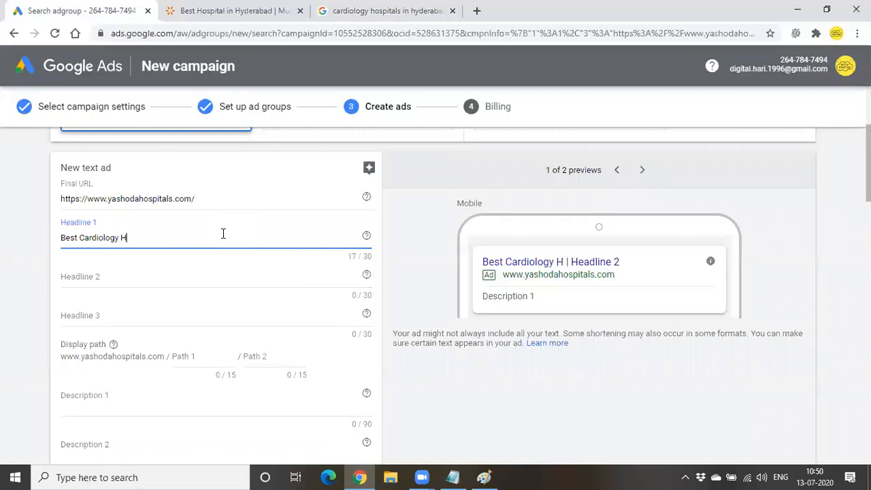
text(ospital)
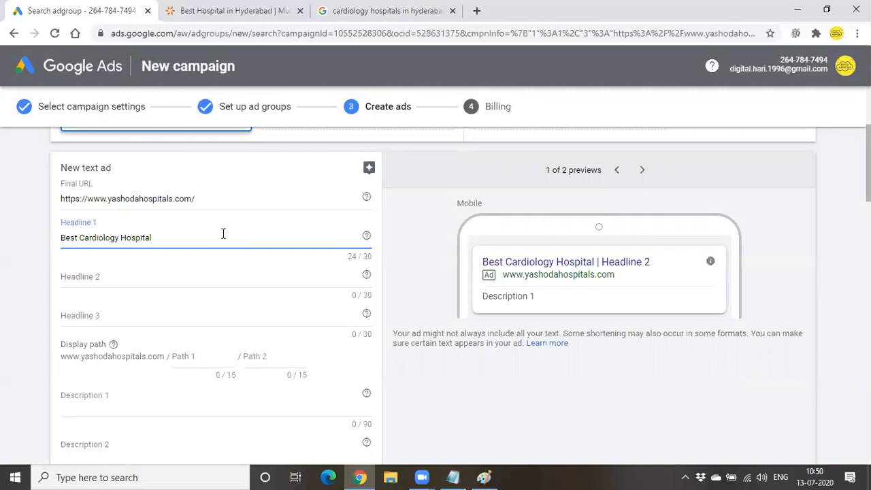
text( in H)
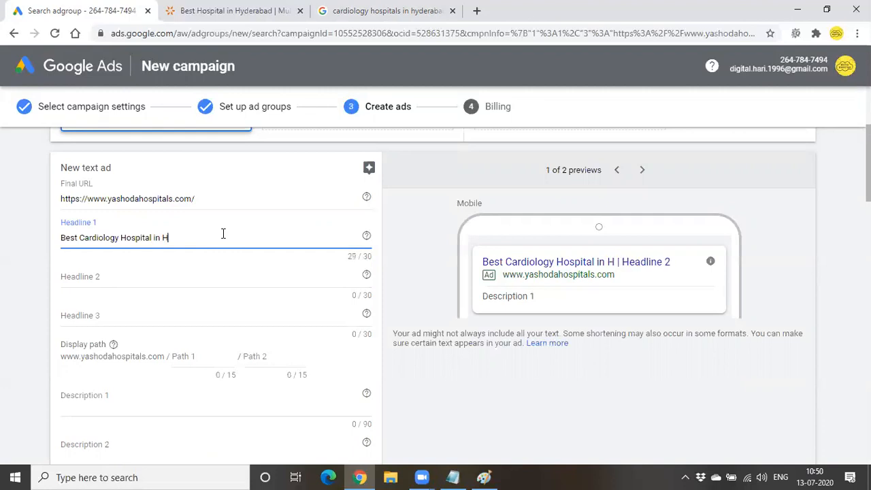
text(yderabad)
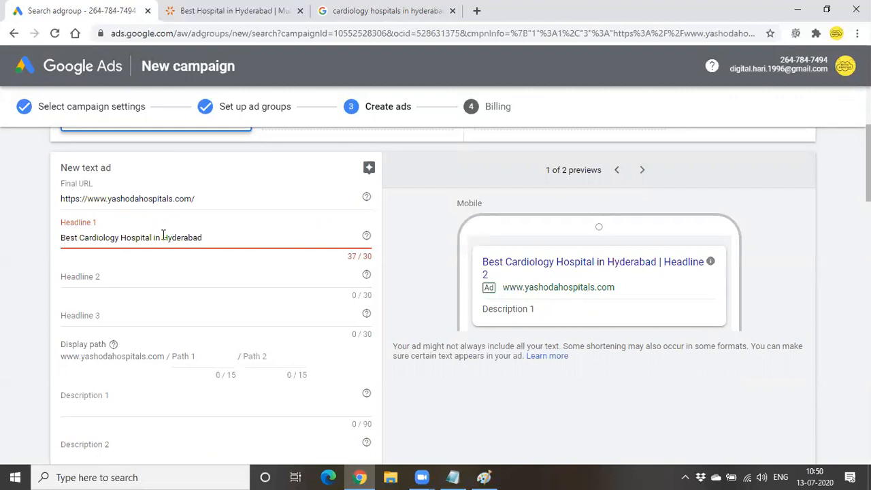
drag(151, 237, 257, 237)
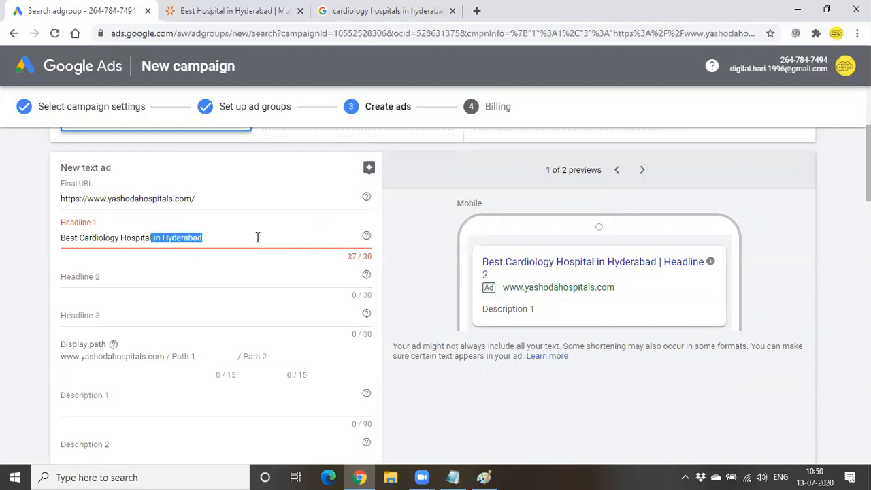
key(BackSpace)
Enter "Yashoda hospitals" as Headline 2 and "Book an Appointment" as Headline 3 of the text ad.
click(219, 274)
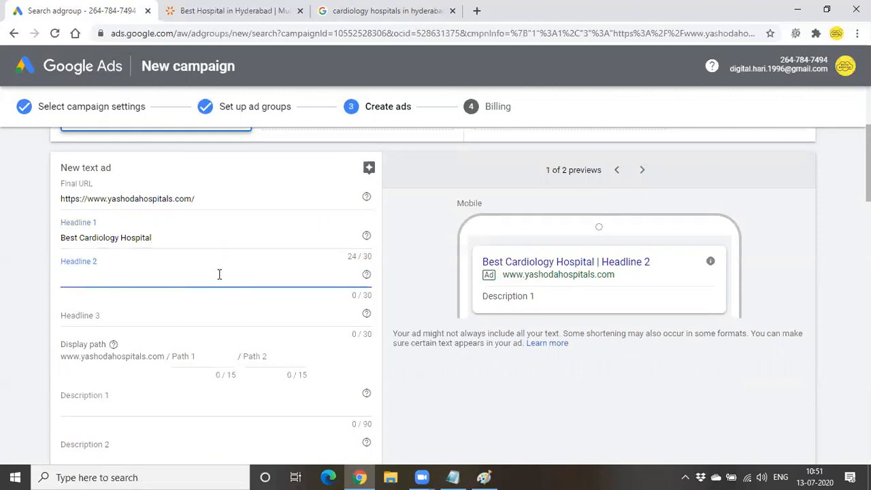
text(Yasho)
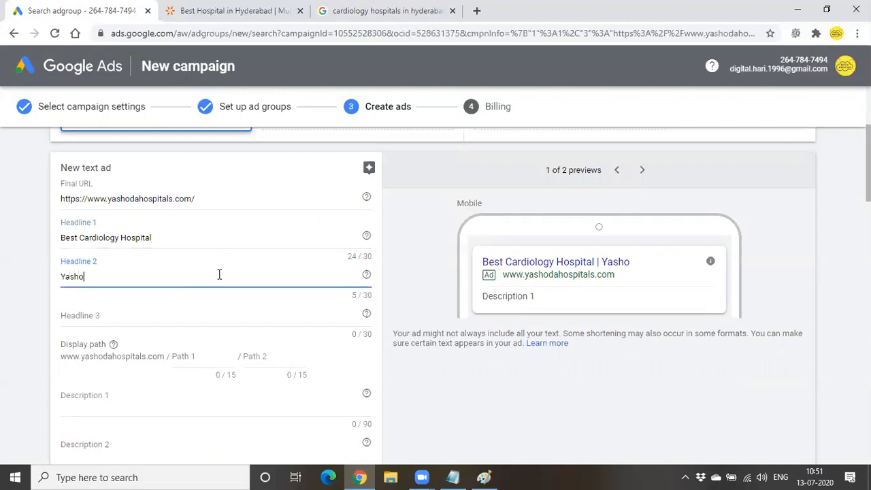
text(da hospitals)
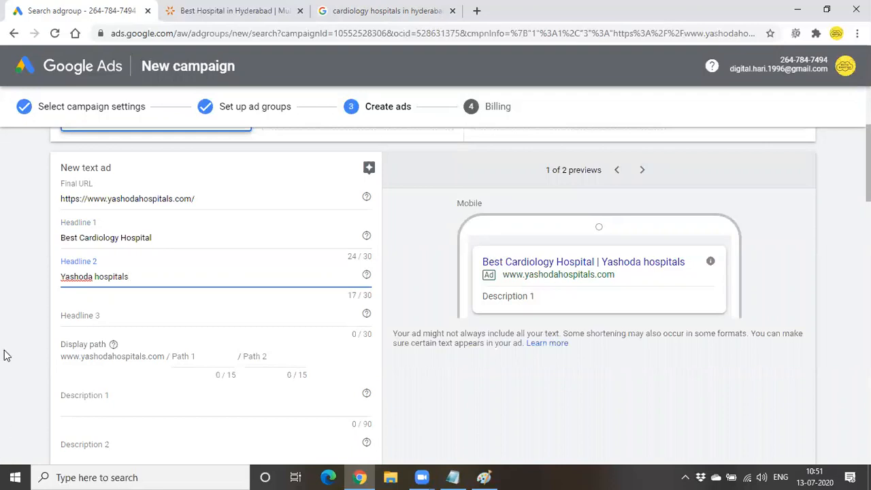
click(94, 315)
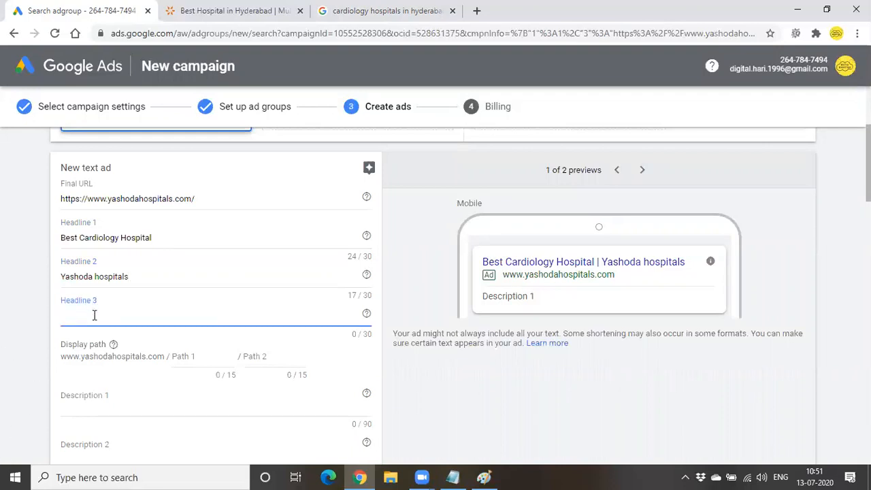
text(Book an)
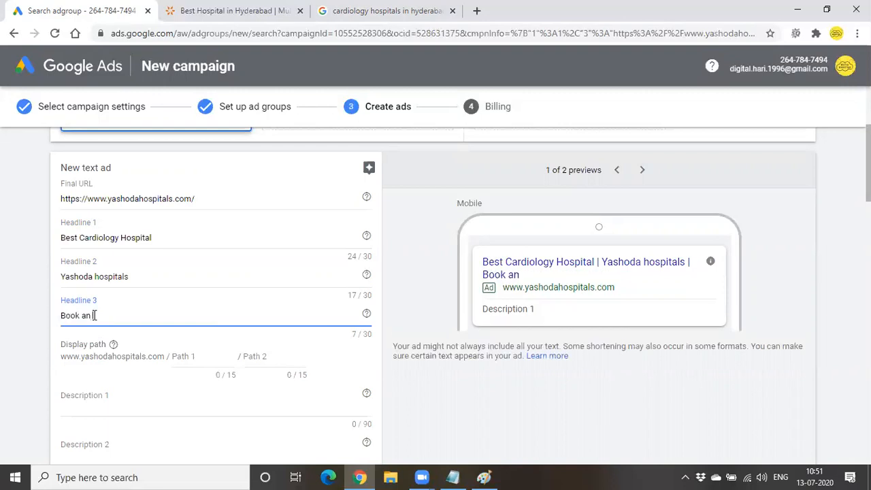
text( Appointment)
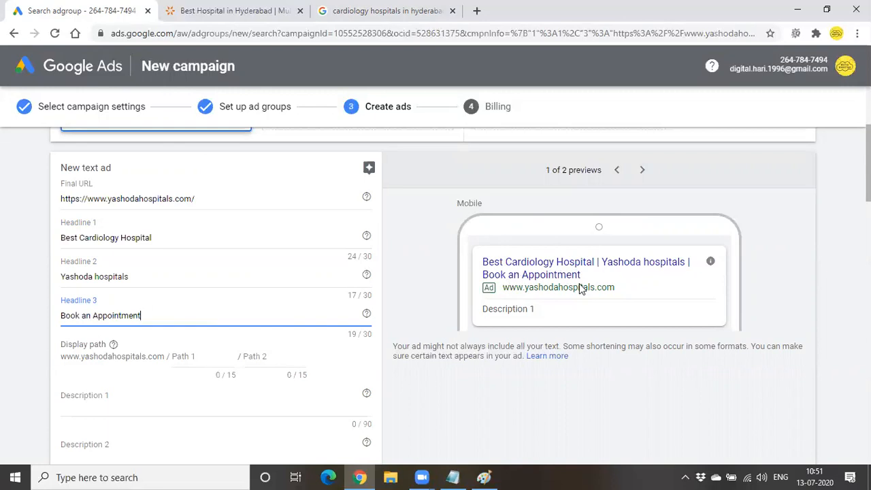
Set the text ad's display path to "cardiology" for Path 1 and "appointments" for Path 2.
scroll(222, 270, down, 2)
click(191, 237)
scroll(200, 296, up, 1)
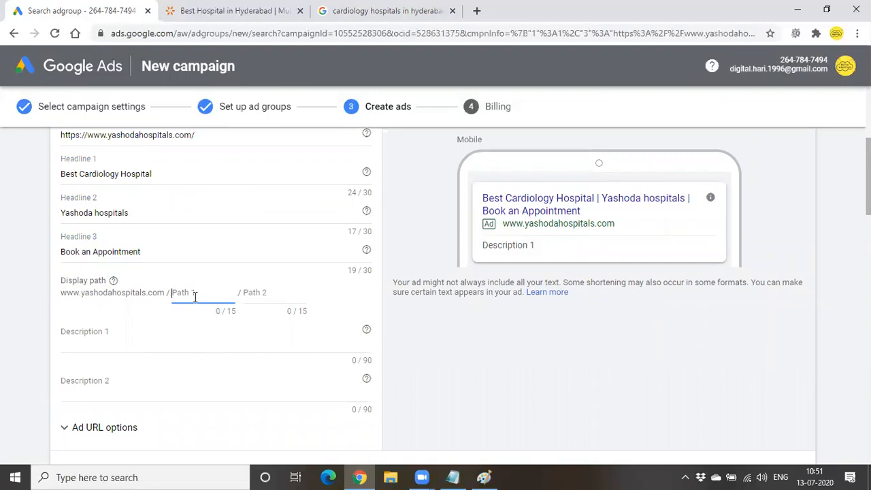
text(cardiology)
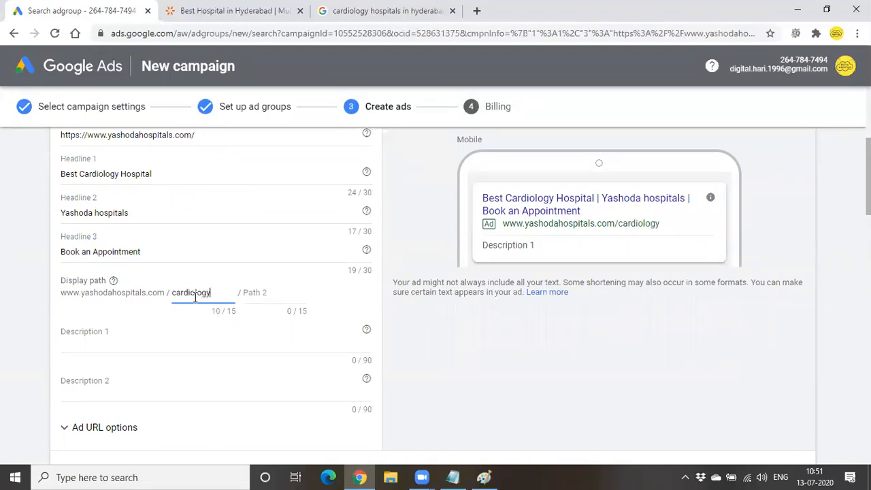
click(268, 292)
text(ap)
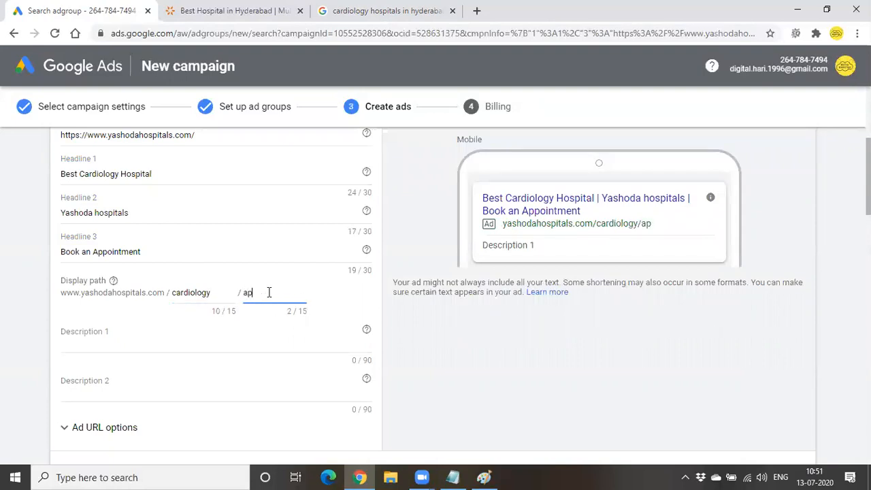
text(pointments)
drag(170, 292, 350, 296)
click(350, 296)
double_click(199, 293)
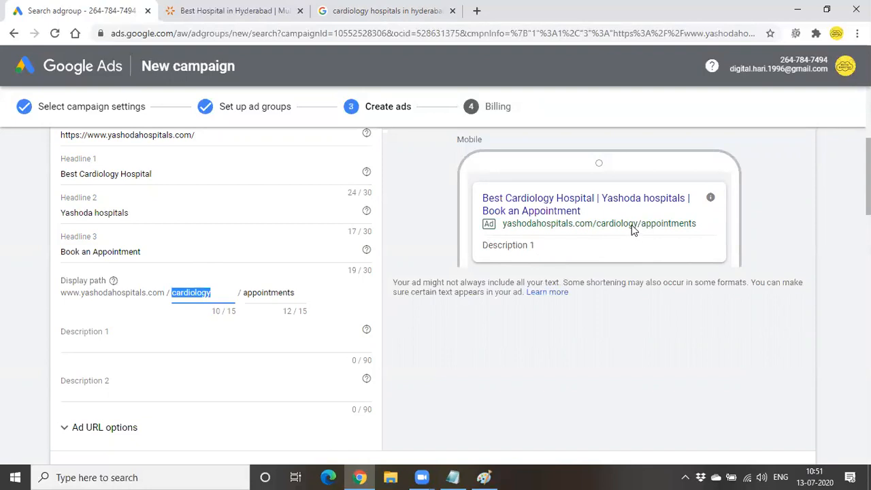
click(271, 290)
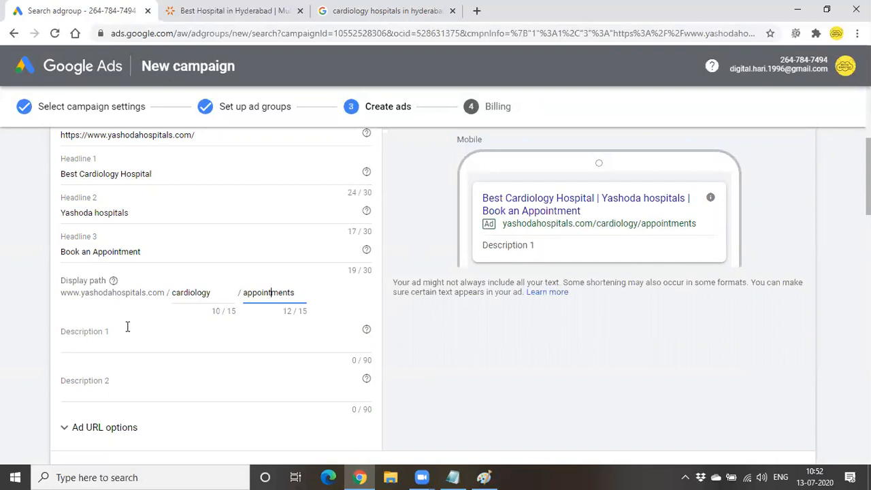
Write Description 1 as "If you are looking for best cardiologists in Hyderabad, Yashodha Hospitals provides you with best cariologists".
scroll(203, 325, down, 1)
scroll(196, 298, up, 2)
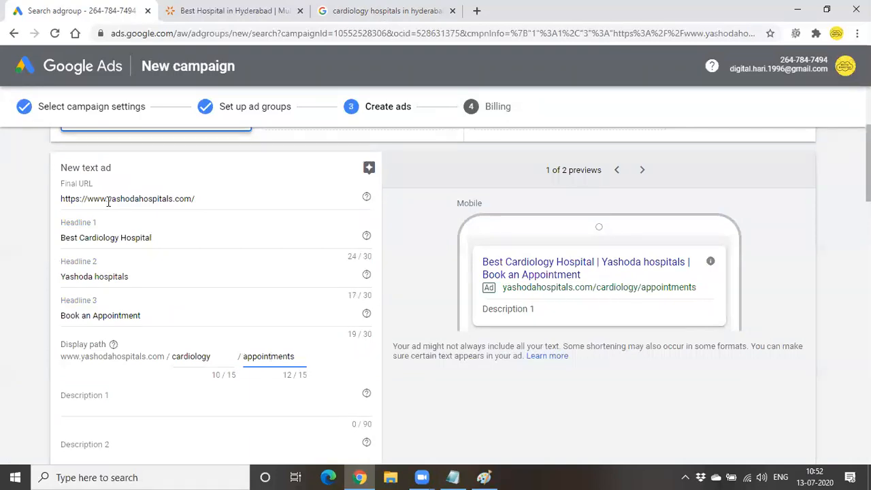
scroll(166, 270, up, 1)
scroll(166, 269, down, 1)
scroll(233, 316, down, 2)
click(108, 282)
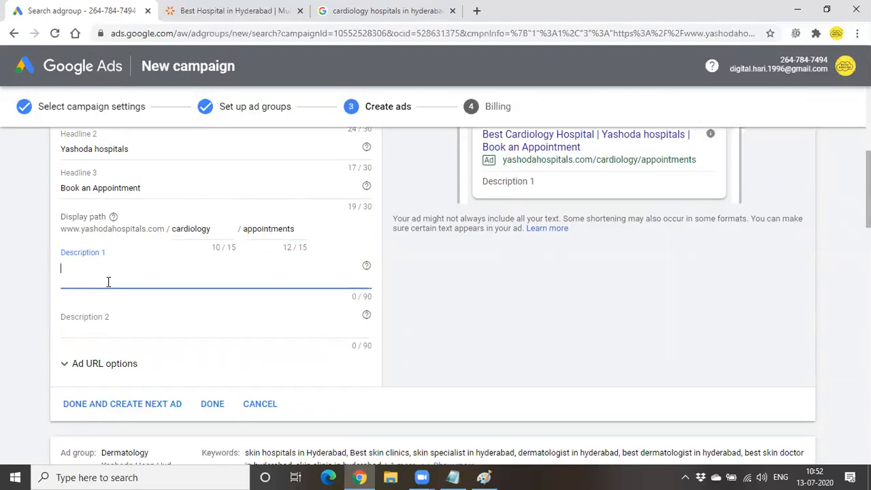
text(If you are)
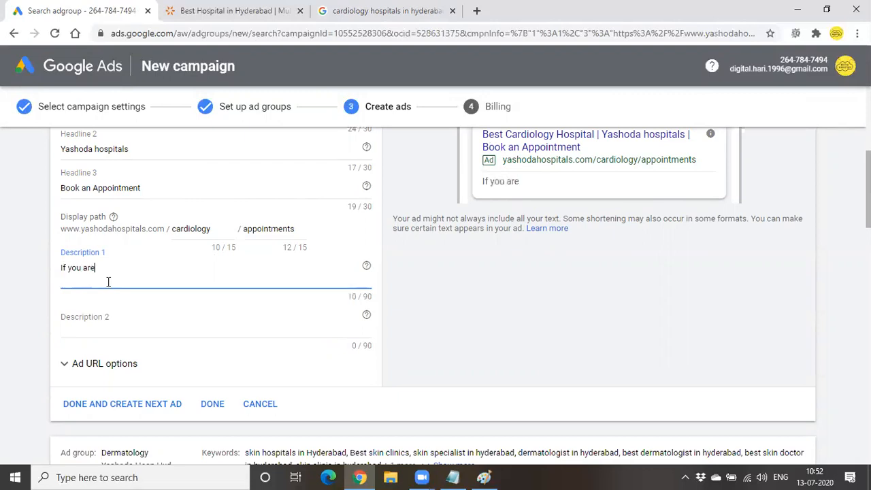
text( lo)
text(ng f)
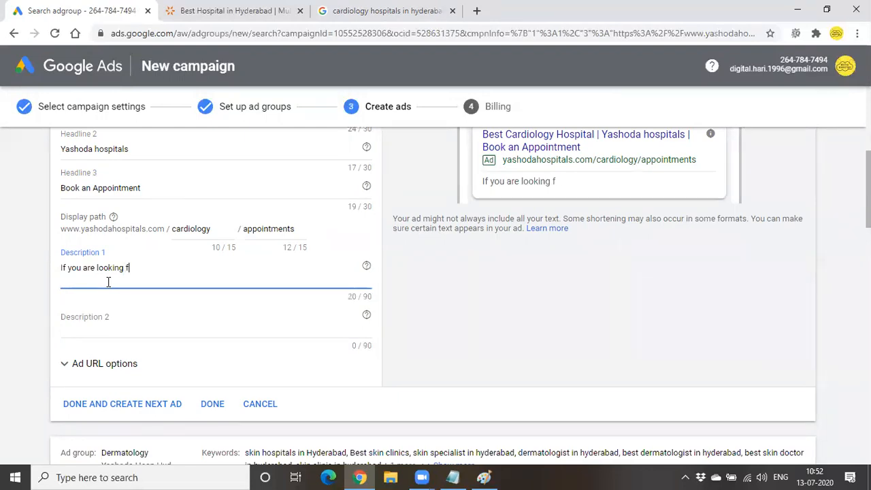
text(or be)
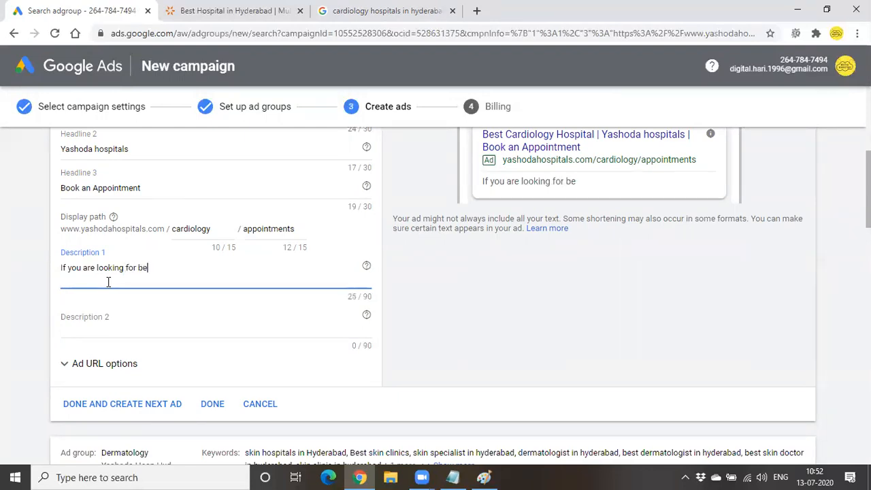
text(st cardio)
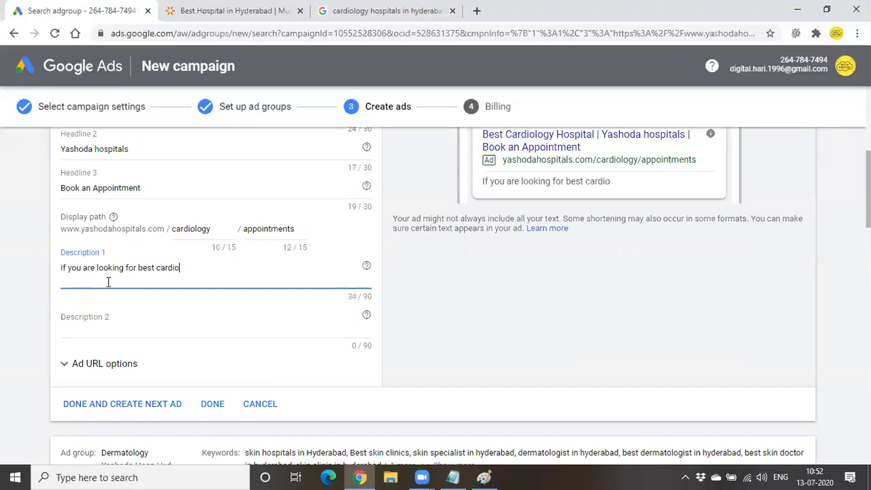
text(logists)
text(looking for best cardiologists in)
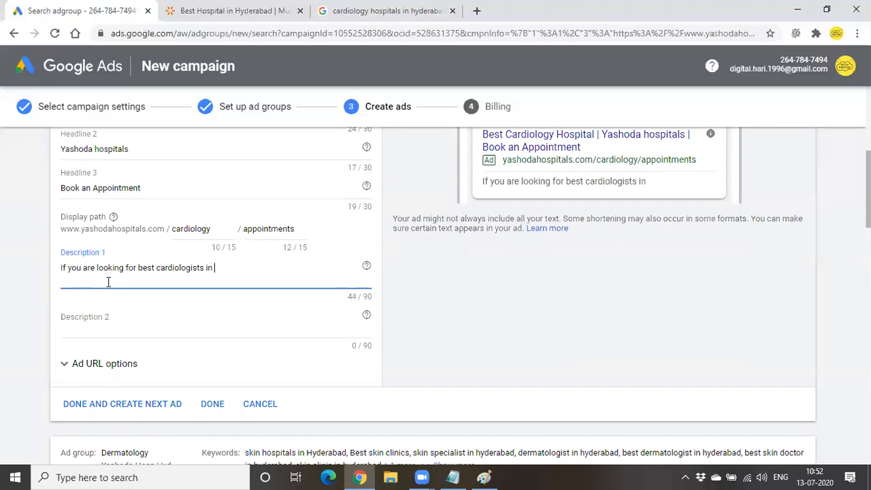
text( Hyderab)
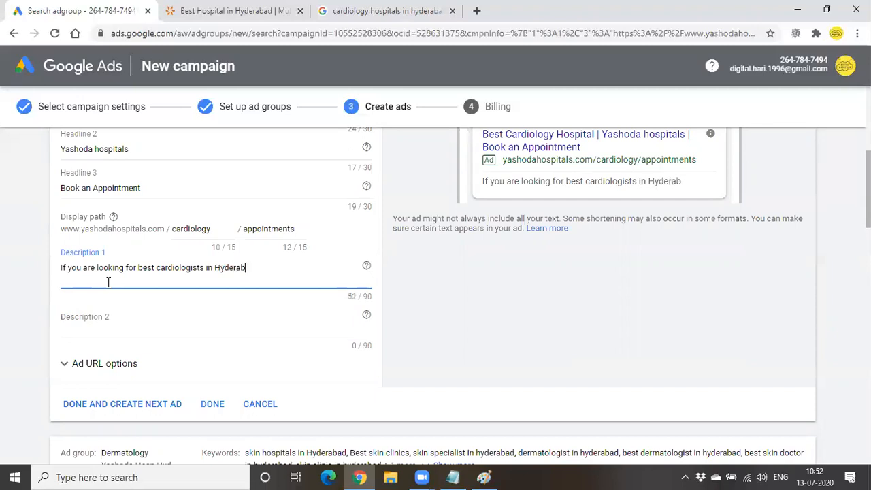
text(ad, Yashodha)
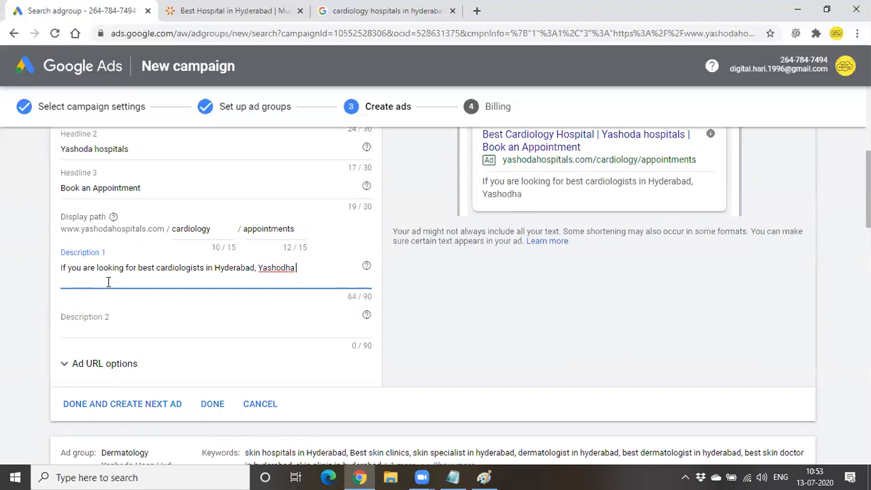
text( Hospitals provides )
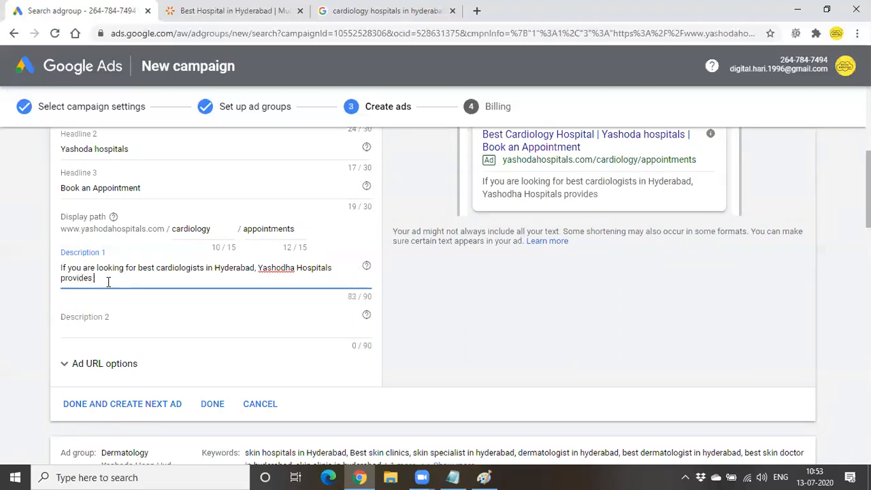
text(you with best cari)
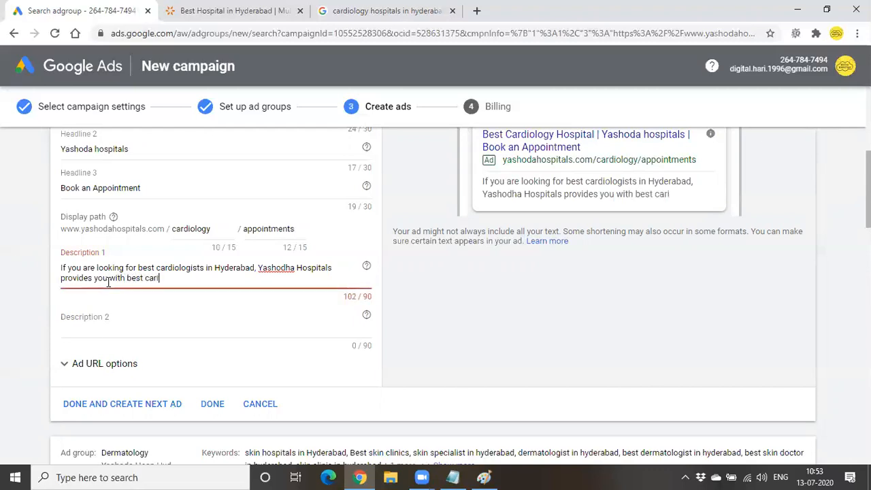
text(ologists)
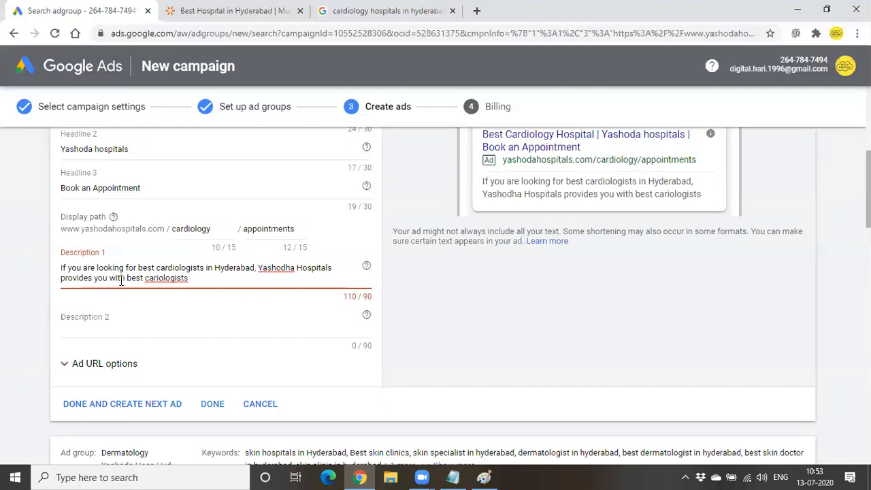
Shorten Description 1 by replacing everything after "Yashodha Hospitals" with "are best".
drag(145, 278, 266, 277)
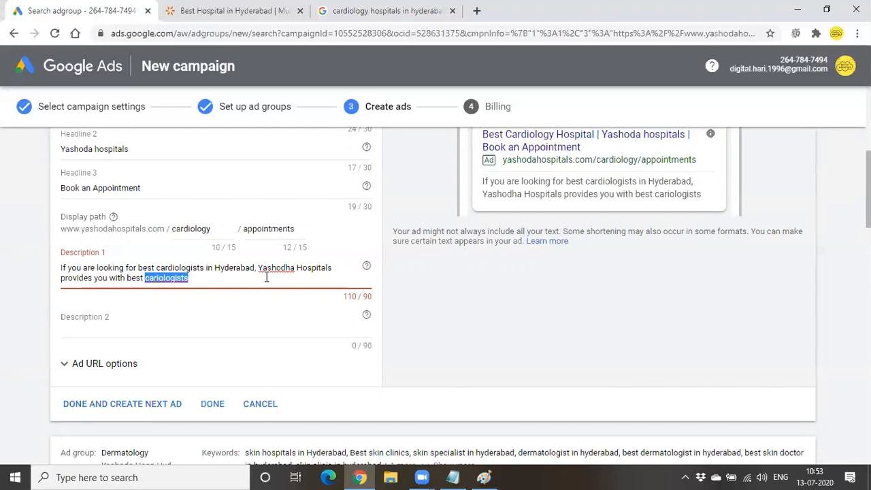
key(BackSpace)
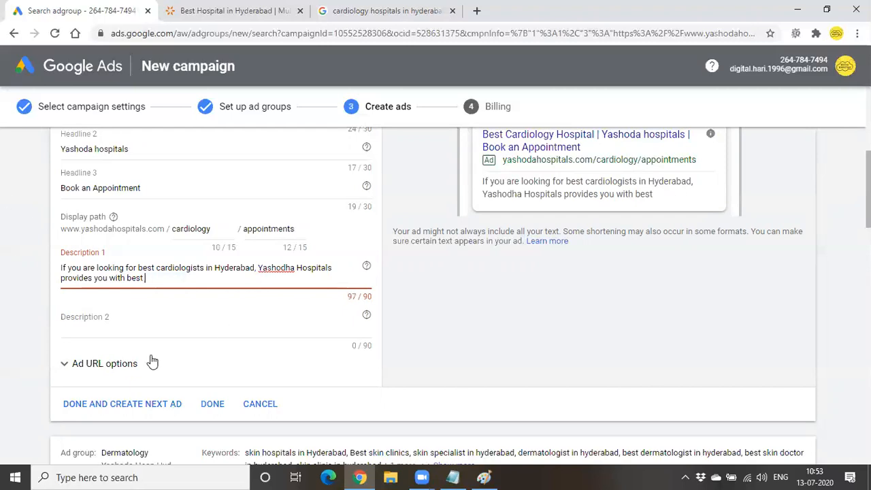
drag(61, 277, 155, 277)
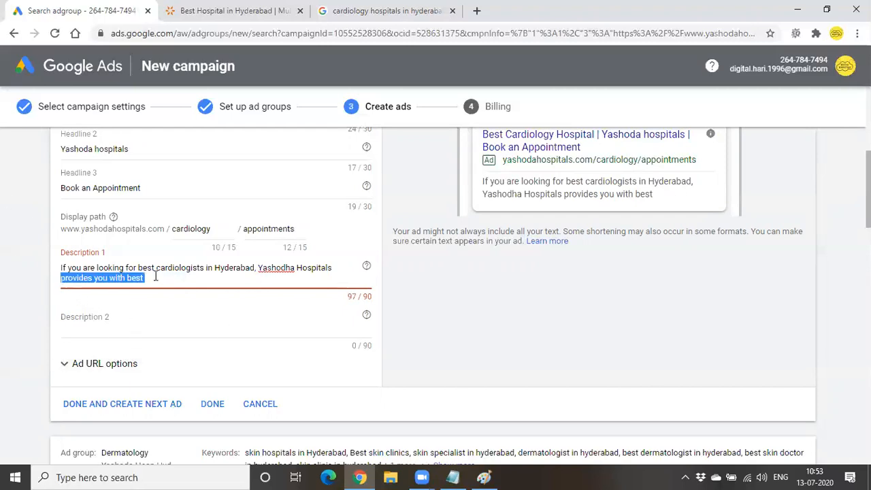
key(BackSpace)
text(are)
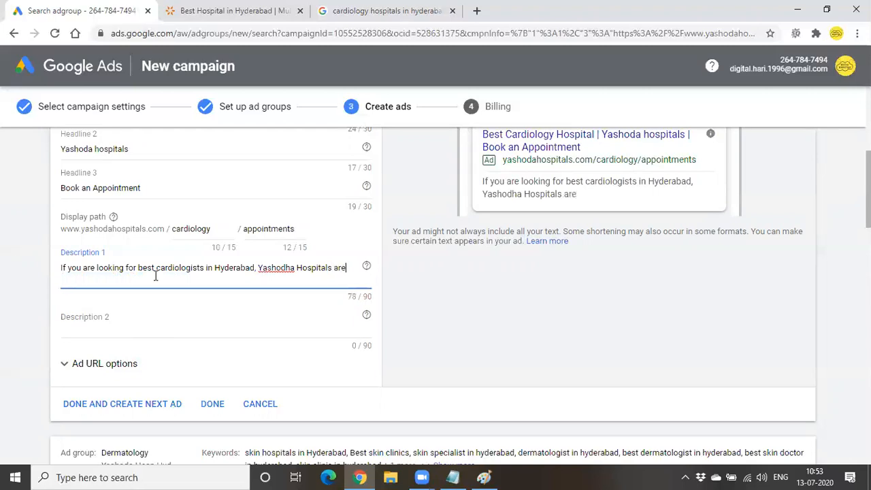
text( best)
Write Description 2 of the text ad as "Book an free appointment Now".
click(144, 317)
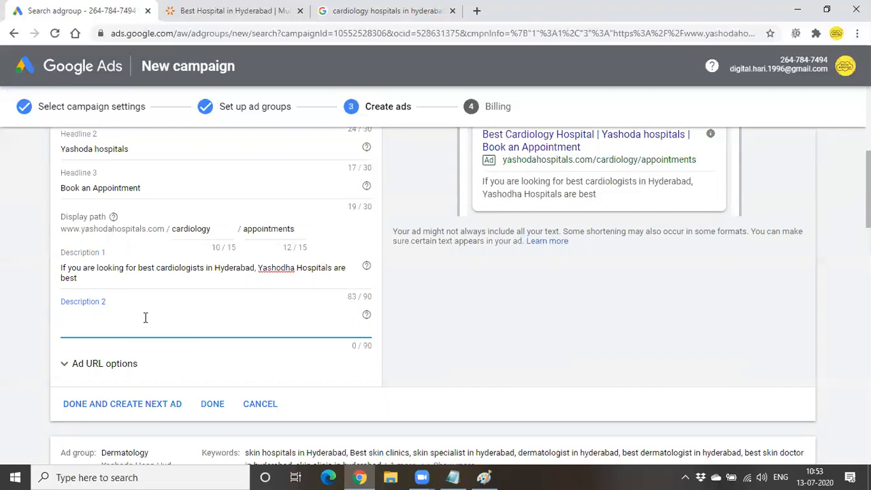
text(Book an Appointment)
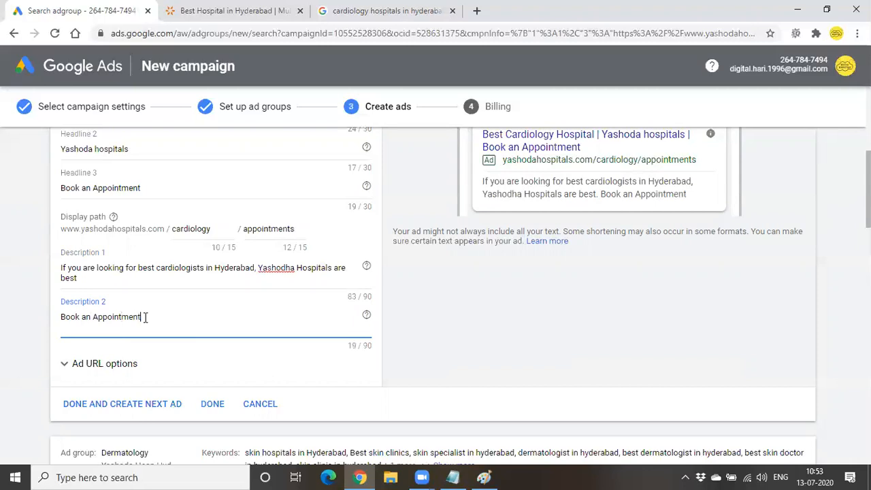
text( Now)
click(92, 316)
text(Free)
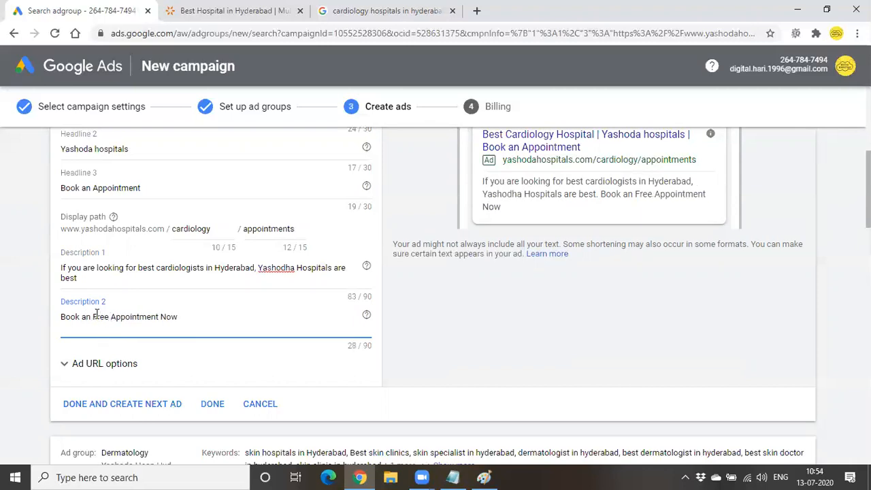
key(BackSpace)
text(f)
click(110, 316)
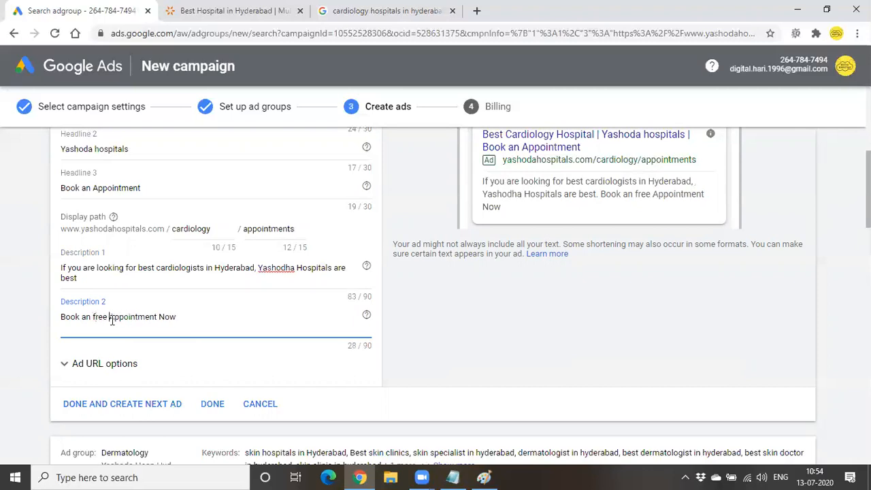
key(Delete)
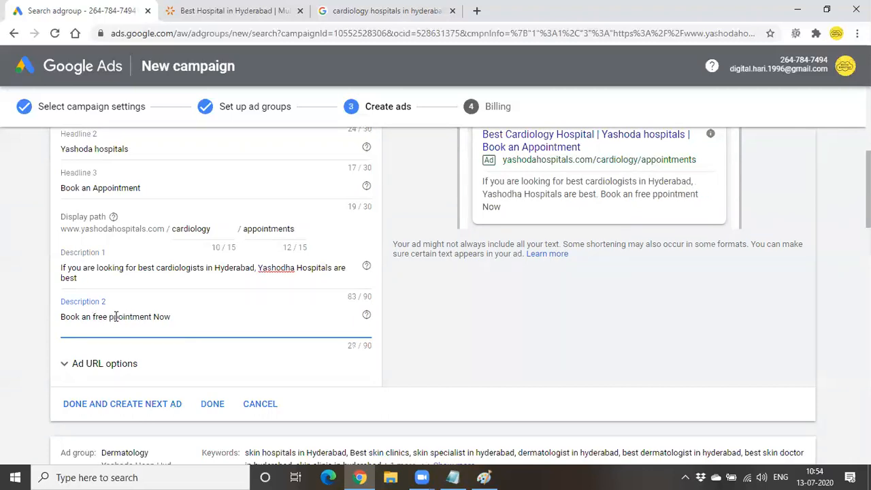
text(a)
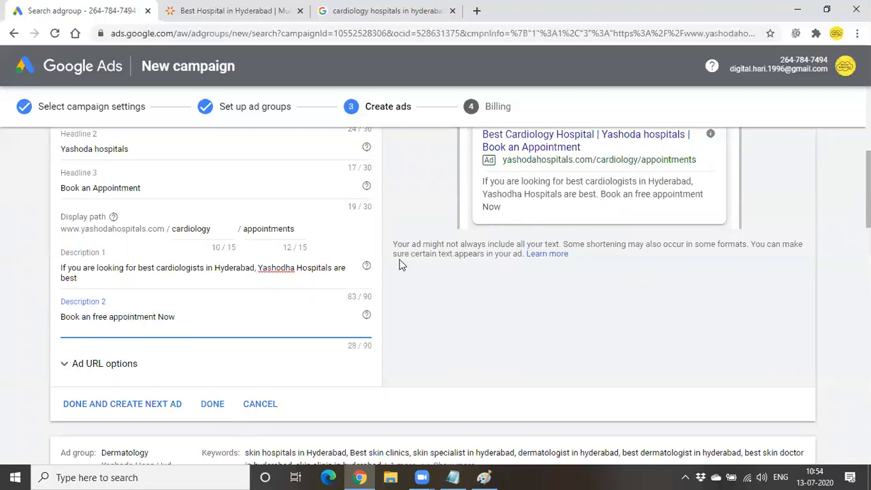
click(238, 320)
Expand the Ad URL options, review the tracking template, URL suffix and custom parameter fields, and collapse them again.
scroll(177, 291, down, 1)
click(72, 300)
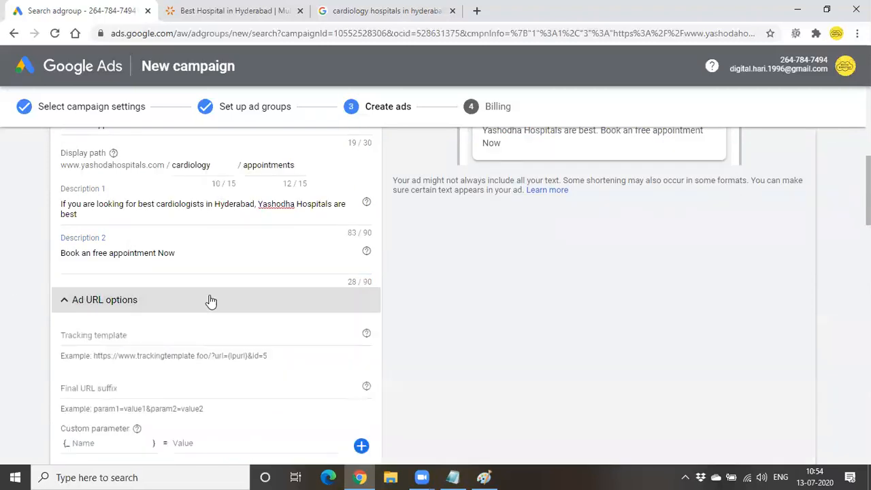
scroll(210, 297, down, 1)
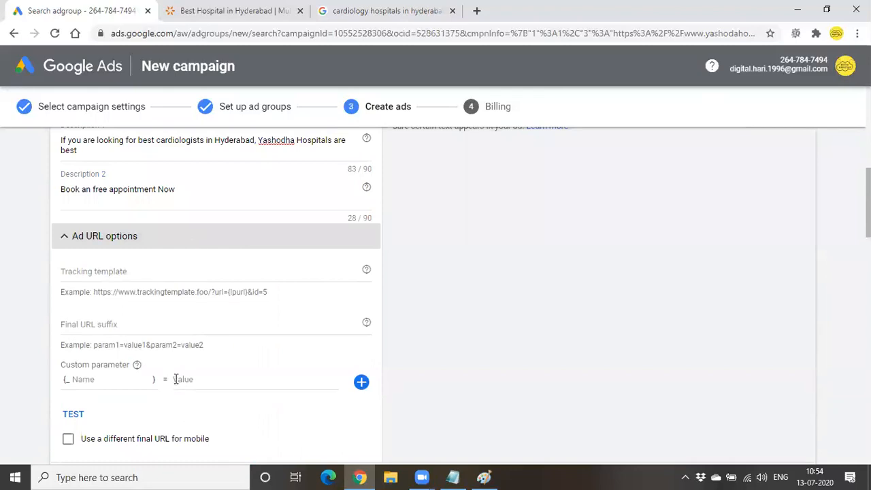
click(99, 236)
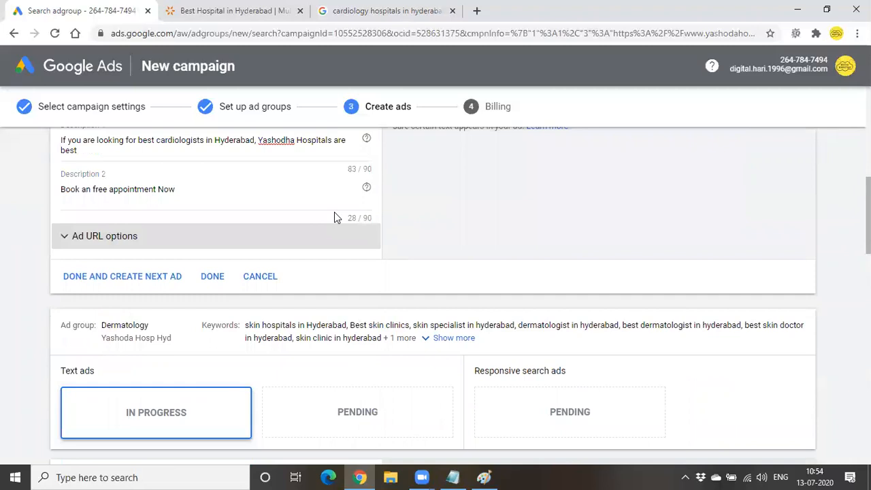
Switch the ad preview to the desktop version and add a period at the end of Description 2.
scroll(396, 279, up, 4)
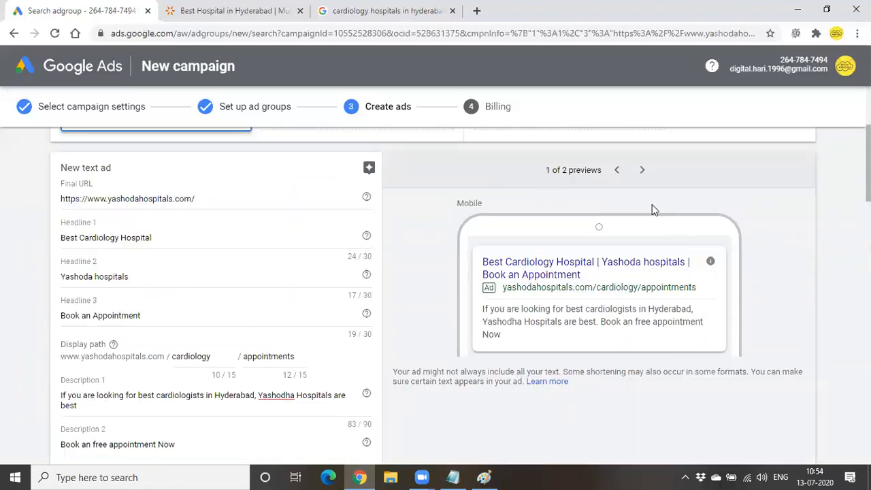
click(643, 171)
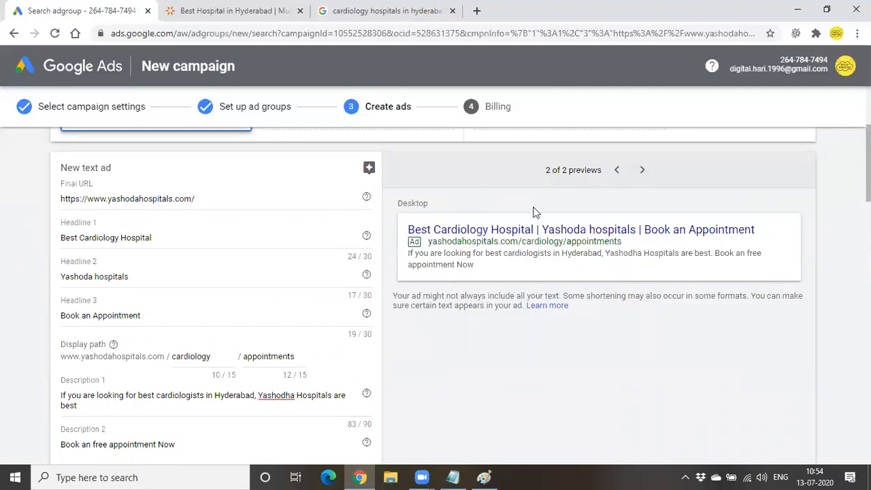
scroll(222, 338, down, 1)
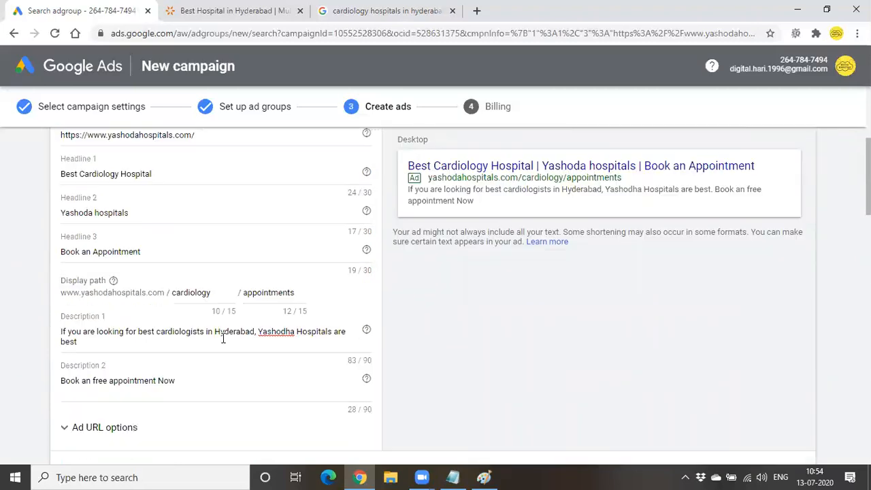
click(178, 381)
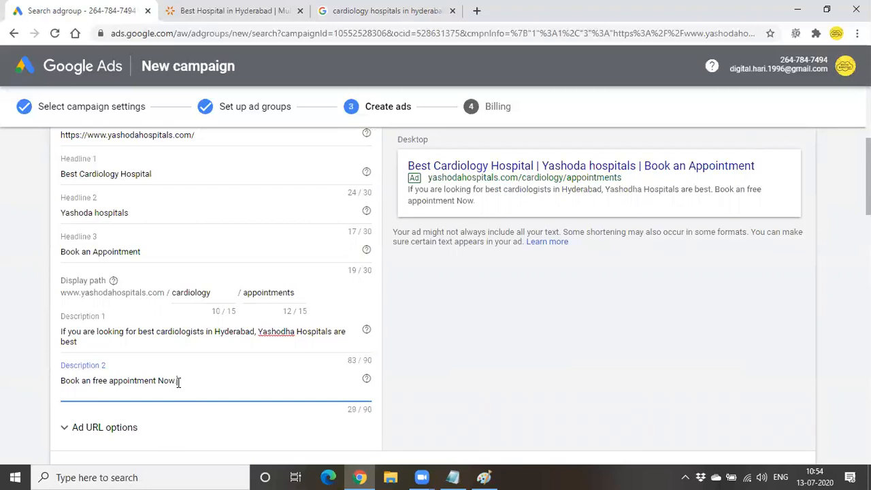
scroll(578, 188, up, 4)
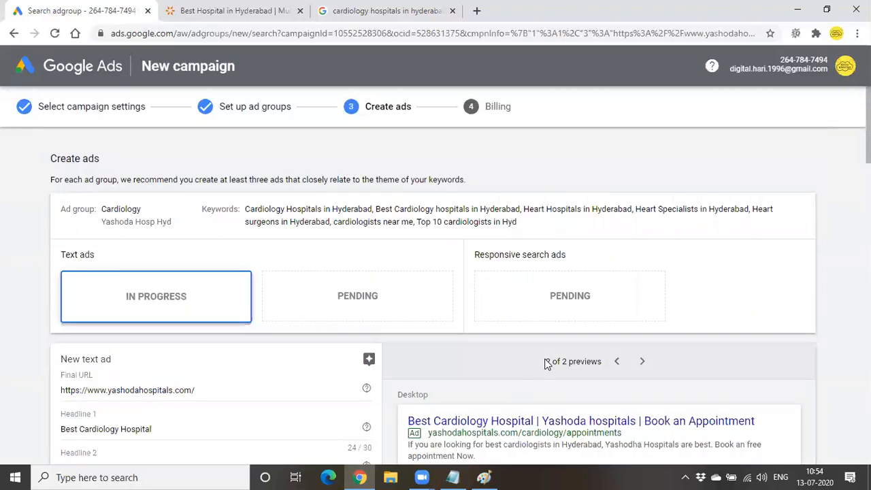
Switch the ad preview to mobile and save the first Cardiology text ad, continuing directly with a second one.
click(616, 360)
scroll(586, 333, down, 3)
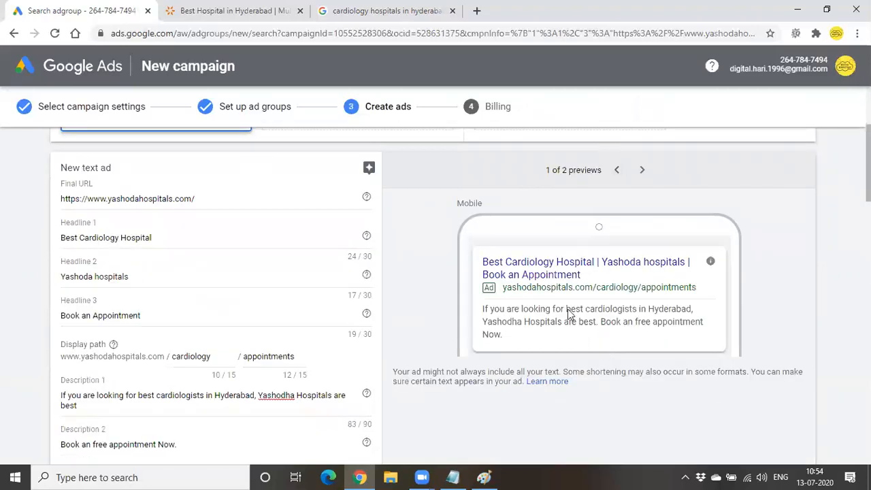
scroll(369, 324, down, 4)
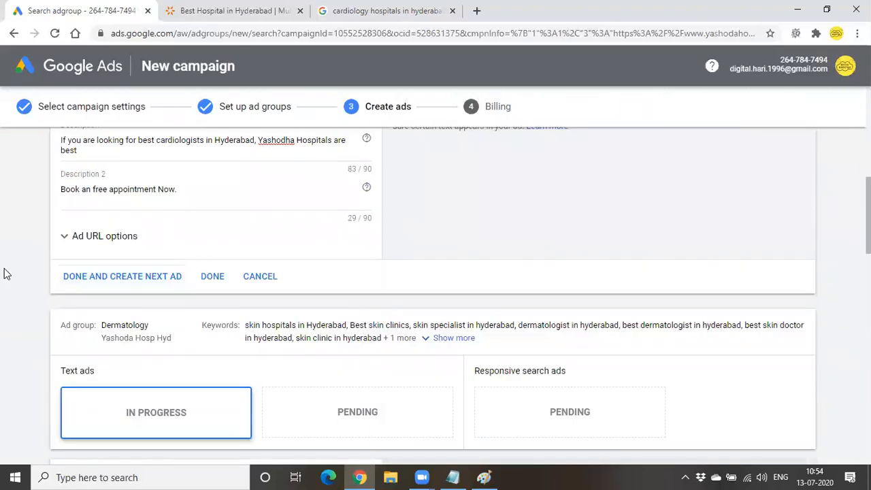
click(84, 276)
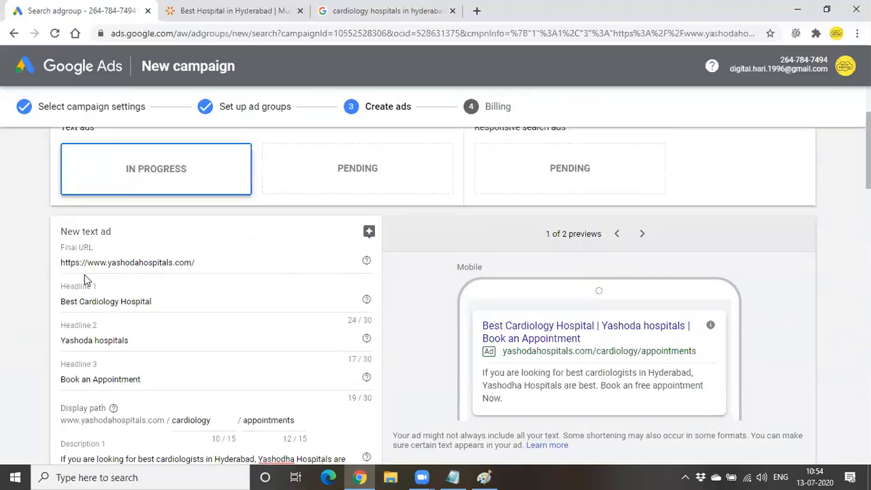
scroll(109, 286, up, 2)
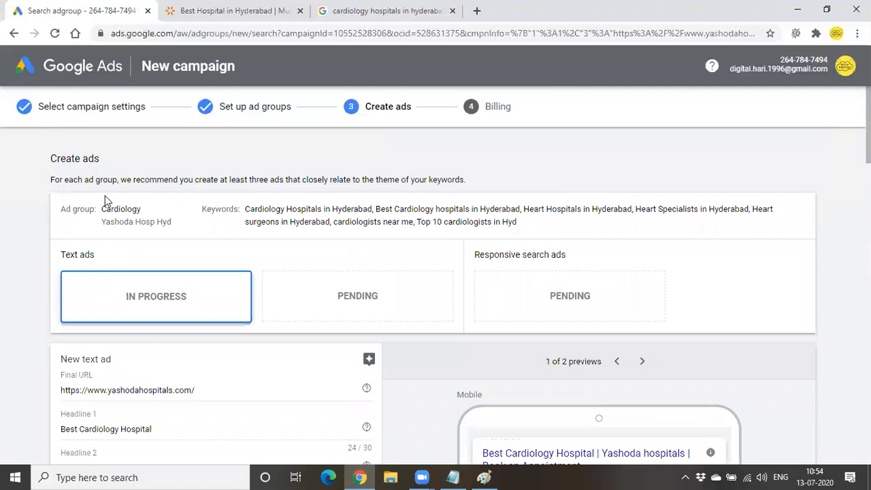
click(151, 216)
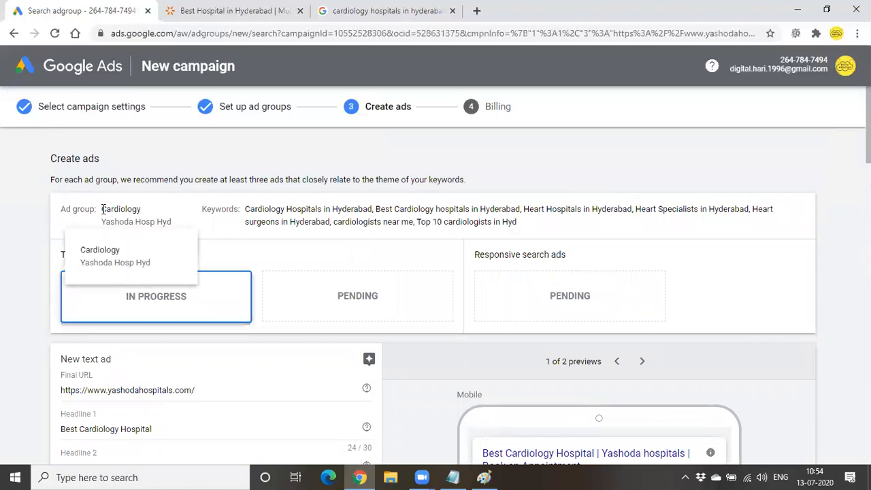
scroll(100, 356, down, 7)
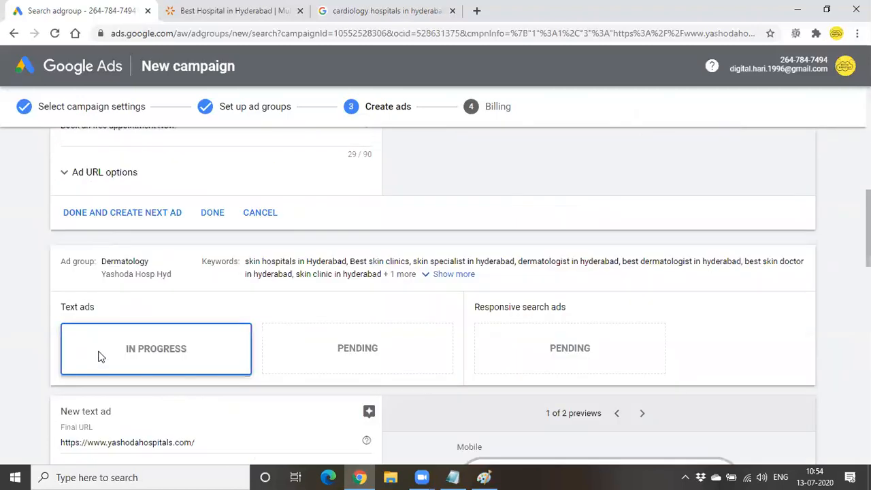
click(172, 218)
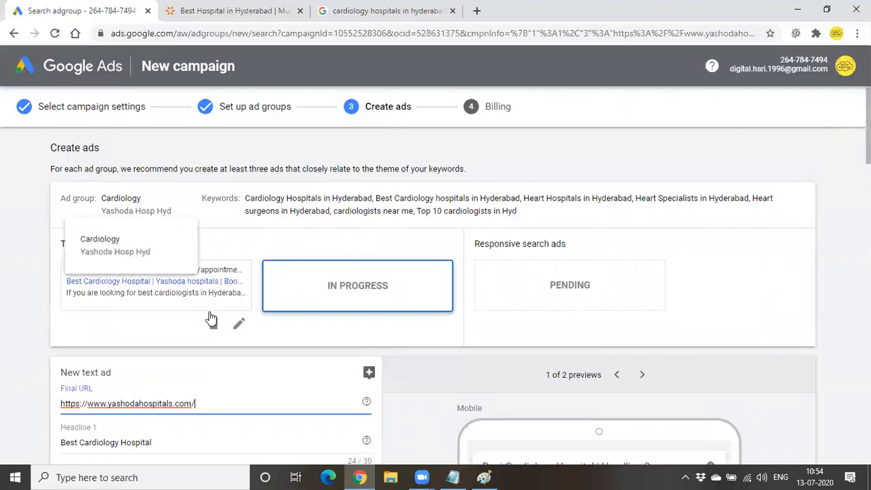
Replace Headline 1 of the second Cardiology text ad with "Cardiology Services in Hyd".
scroll(210, 313, down, 1)
scroll(142, 317, down, 2)
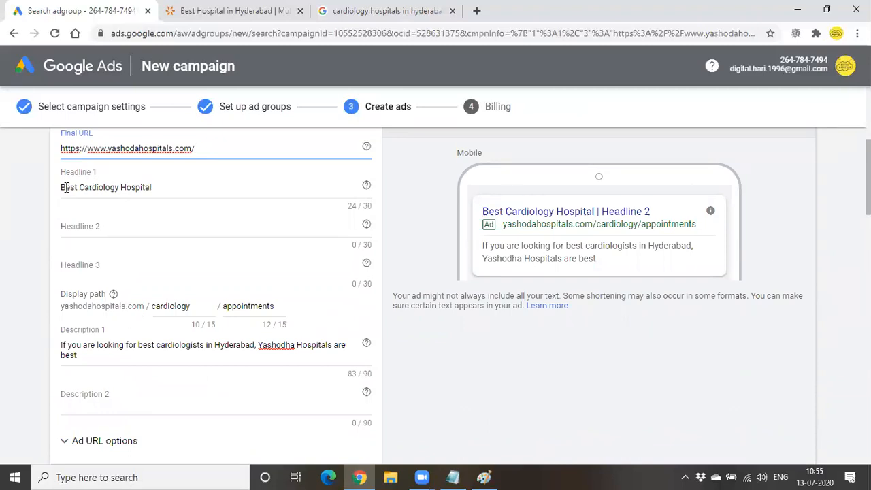
drag(64, 187, 209, 192)
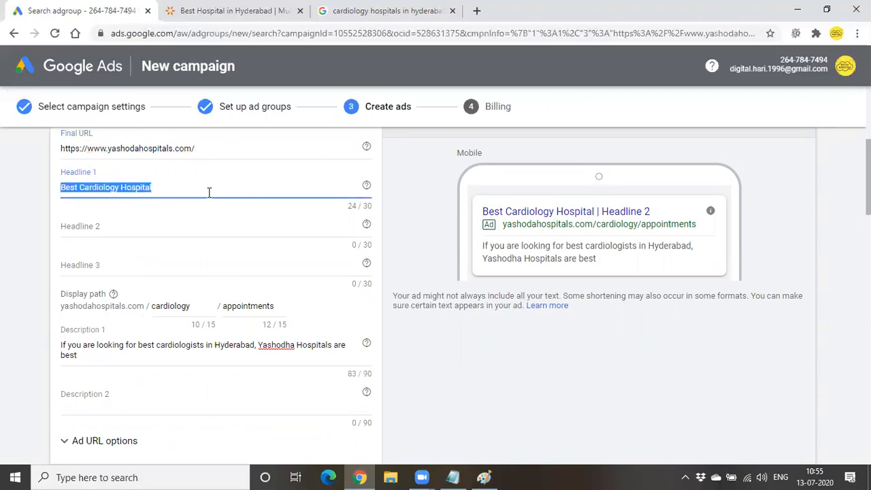
text(Card)
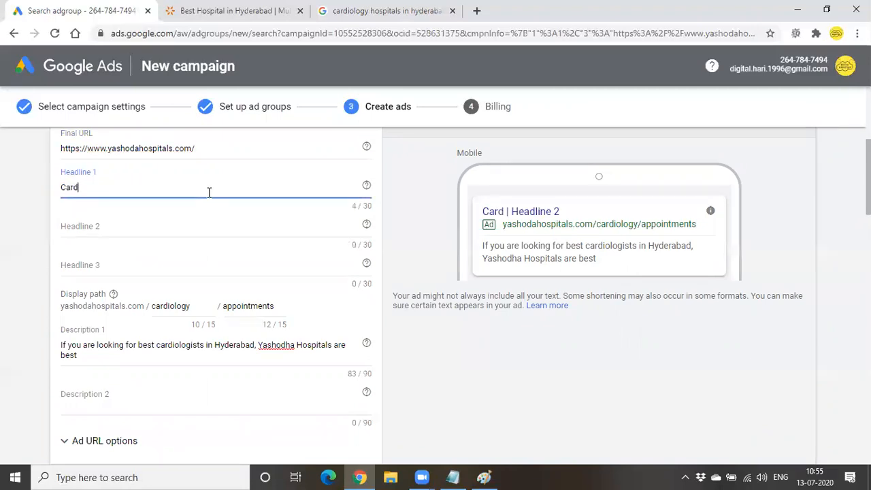
text(iology )
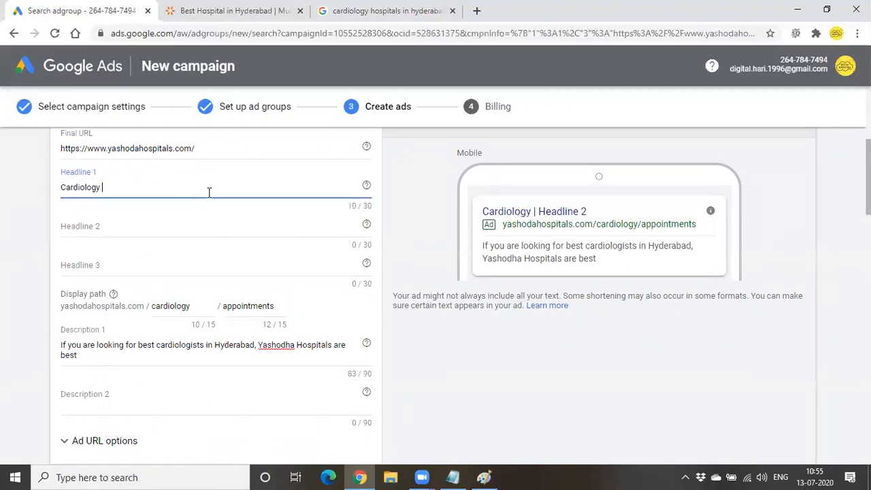
text(Services)
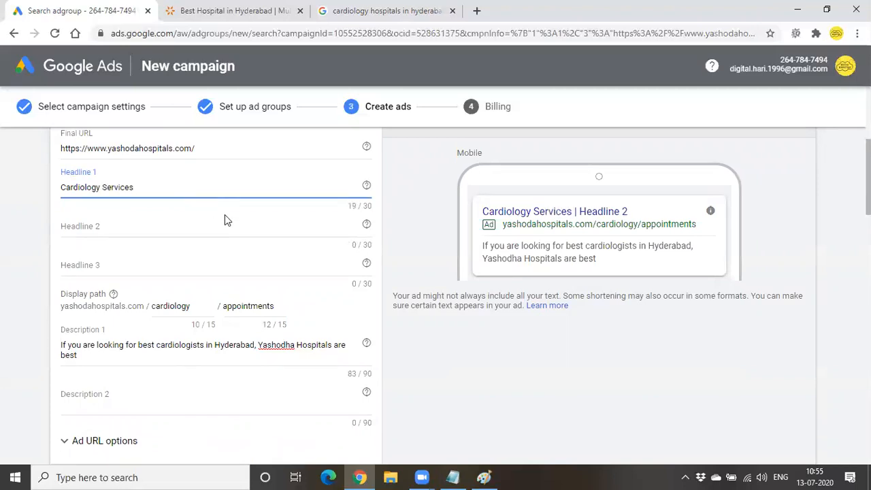
text( in )
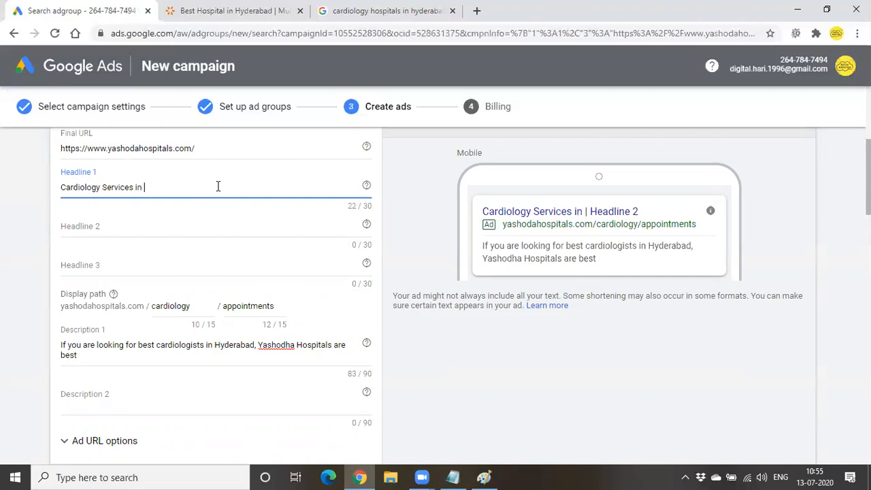
text(Hyderabad)
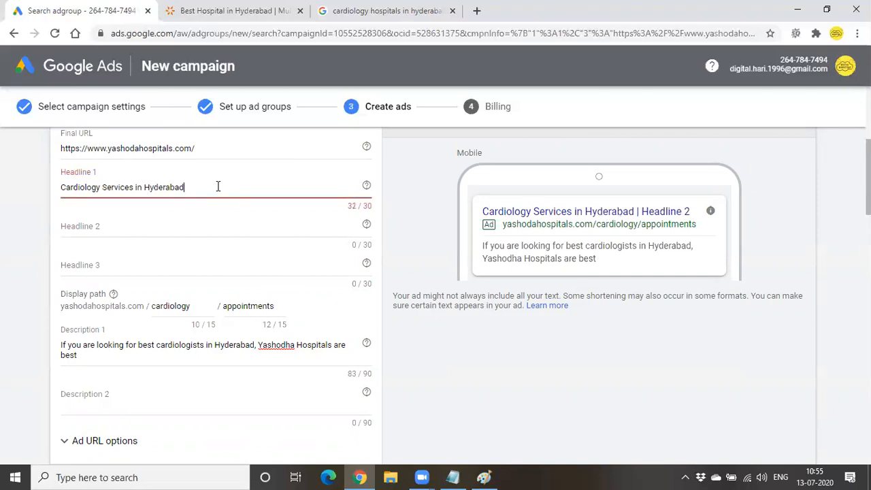
key(BackSpace)
key(BackSpace)
key(BackSpace)
key(BackSpace)
key(BackSpace)
key(BackSpace)
key(BackSpace)
text(d)
Write Headline 2 of the second Cardiology text ad as "Yashodha Hospitals".
click(187, 231)
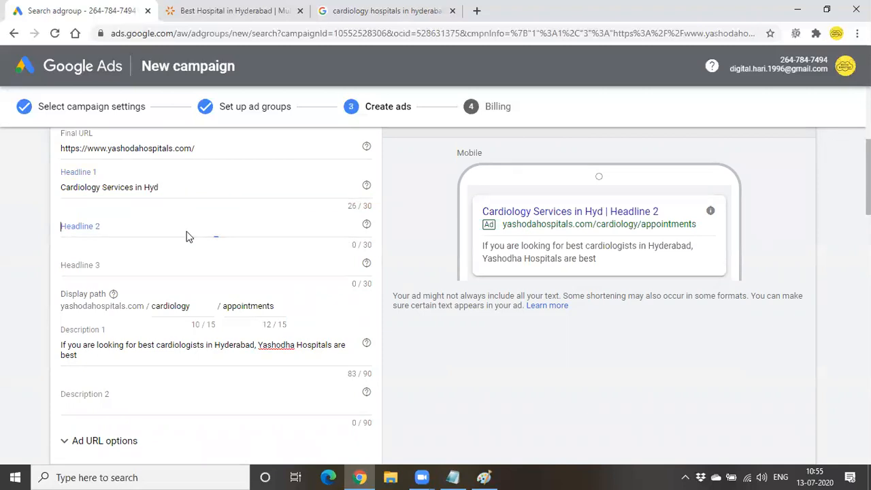
text(Yash)
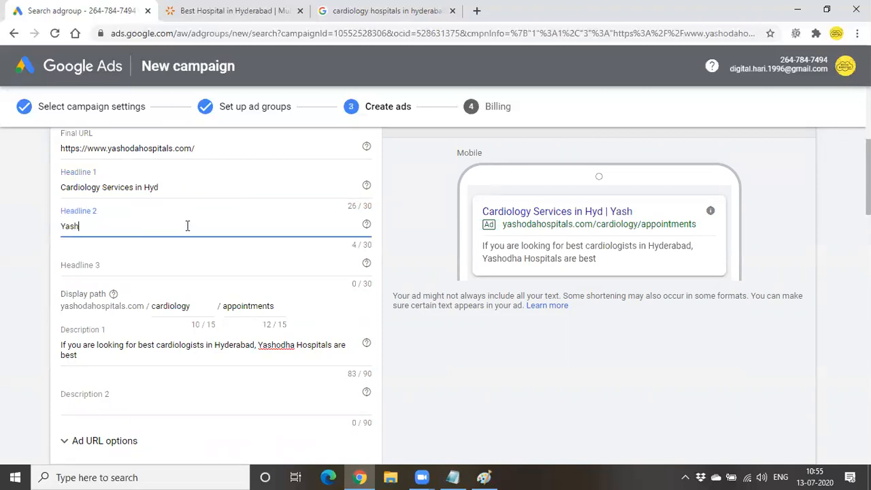
text(odha Hospitals)
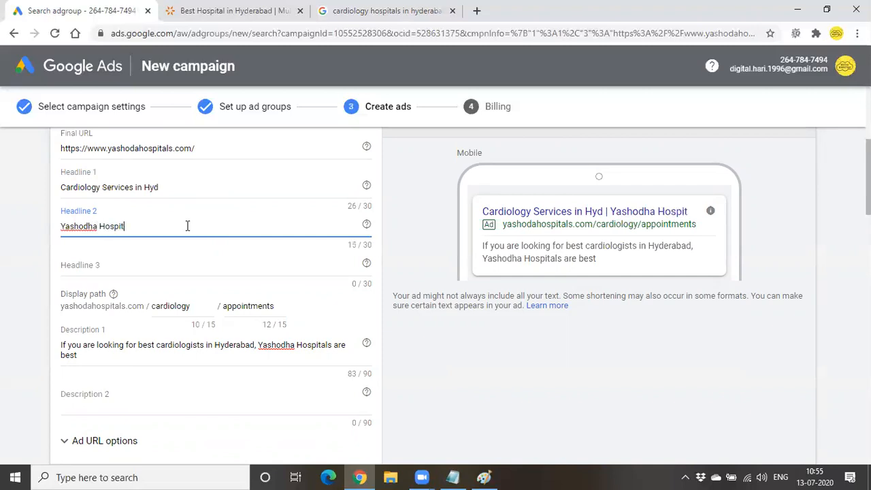
Save the second Cardiology text ad with Headline 3 and Description 2 left empty.
click(174, 276)
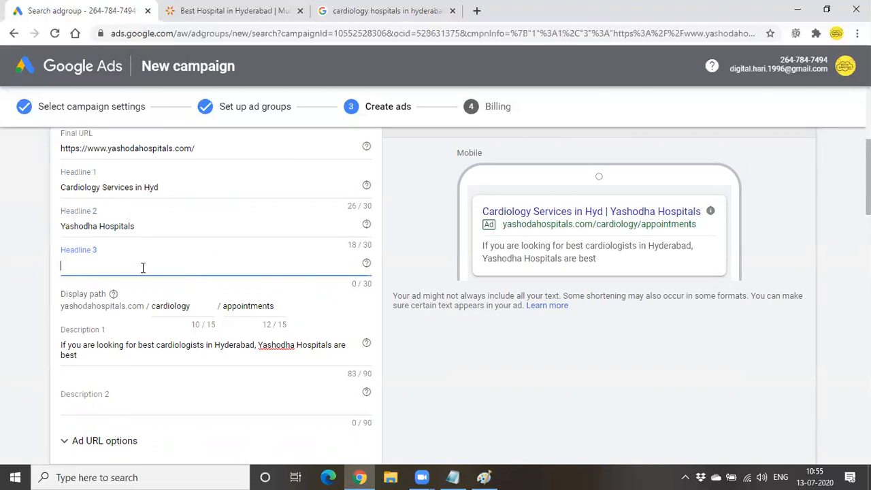
double_click(163, 307)
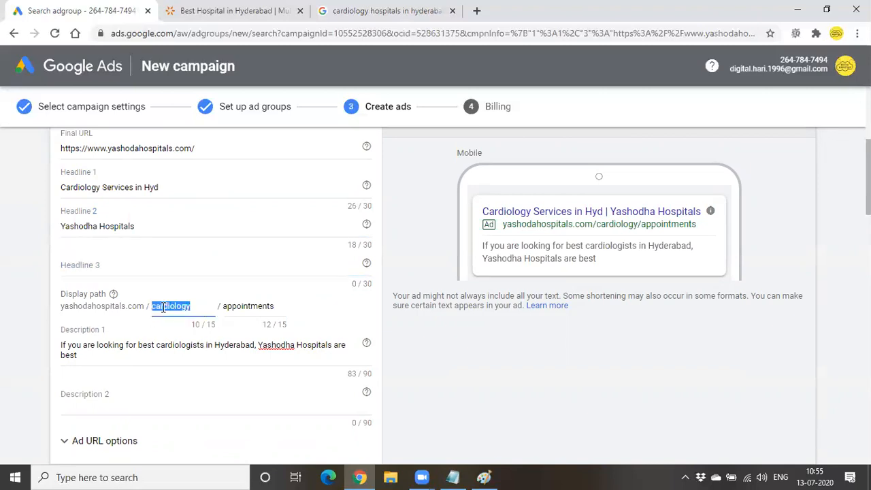
scroll(165, 343, down, 1)
click(157, 281)
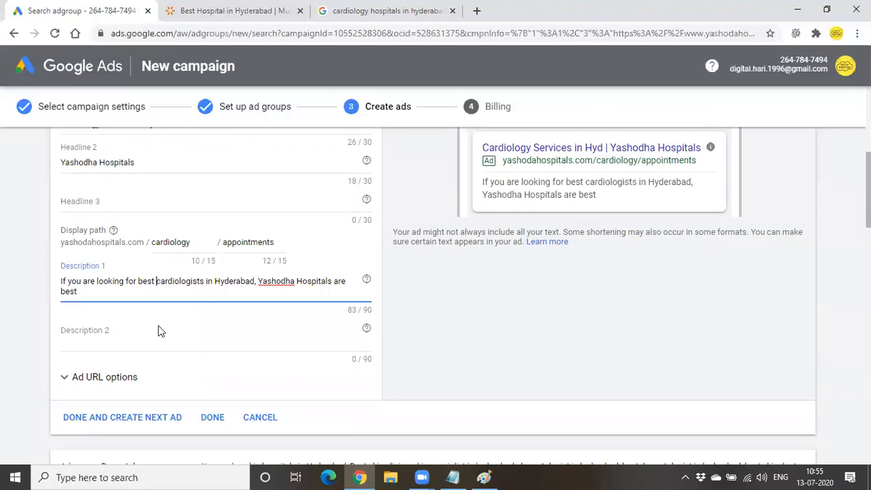
click(158, 331)
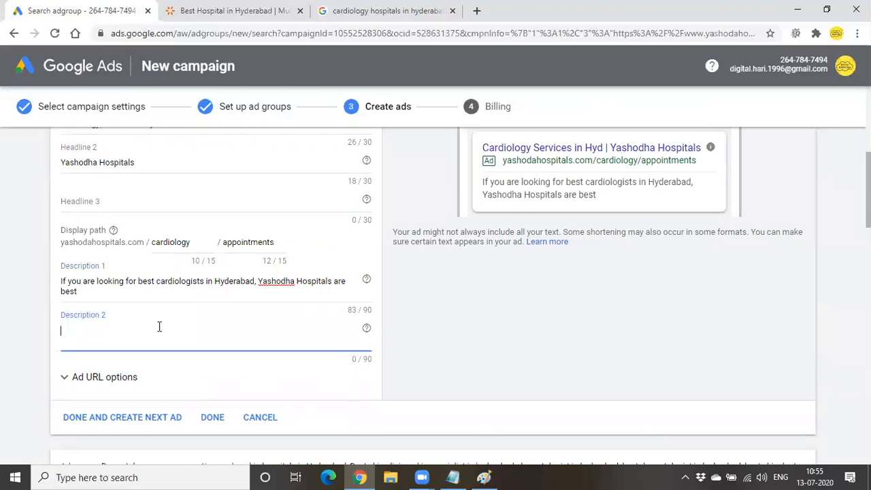
click(213, 417)
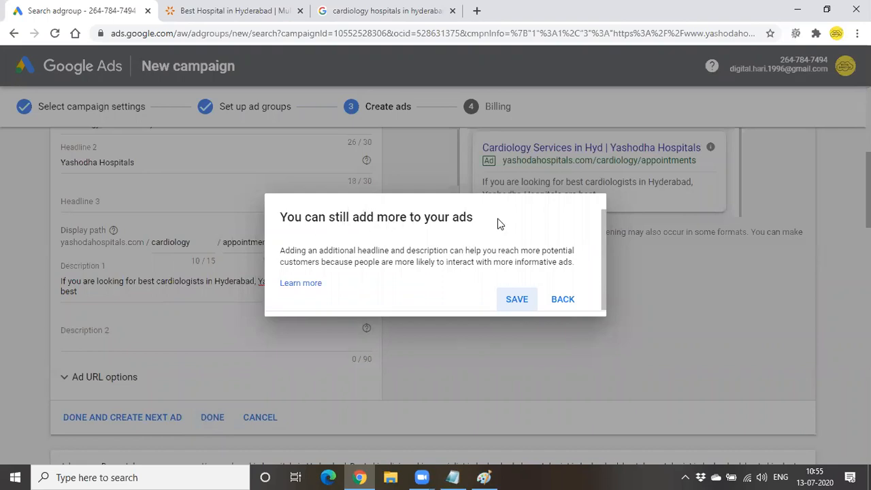
click(519, 302)
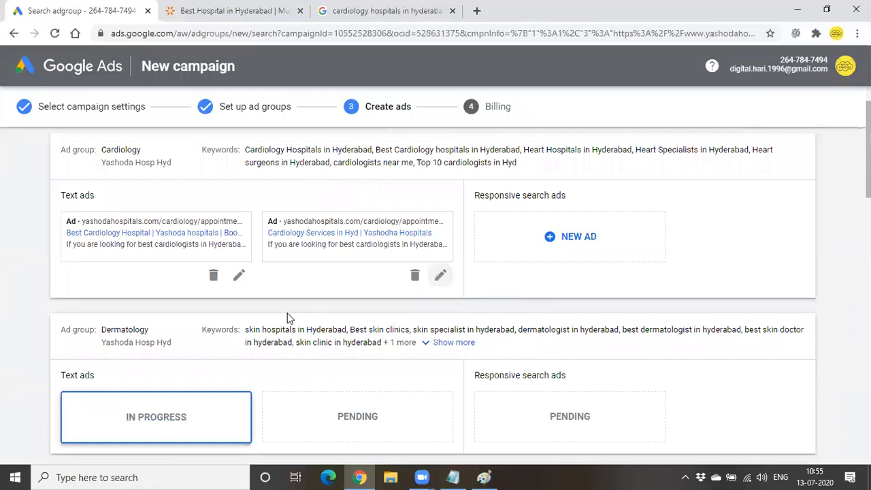
Review the Notepad notes and the Yashoda Hospitals campaign structure diagram in Paint, and return to the ad form.
scroll(286, 318, down, 4)
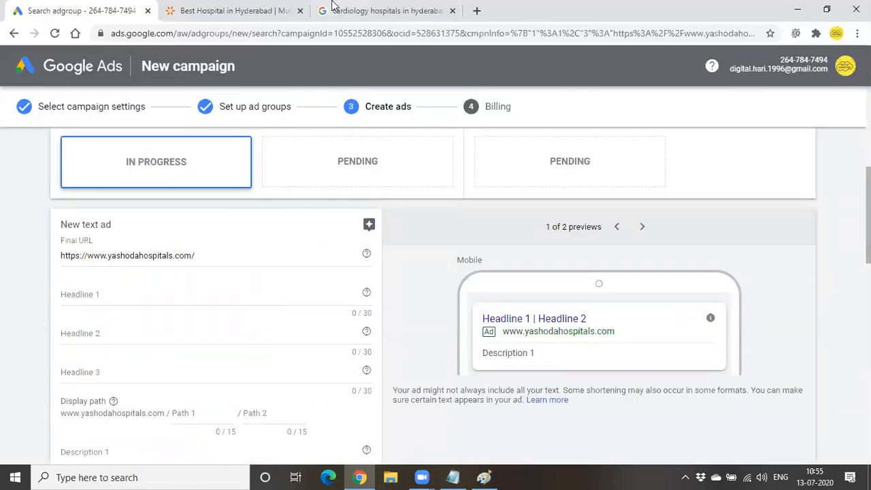
click(453, 476)
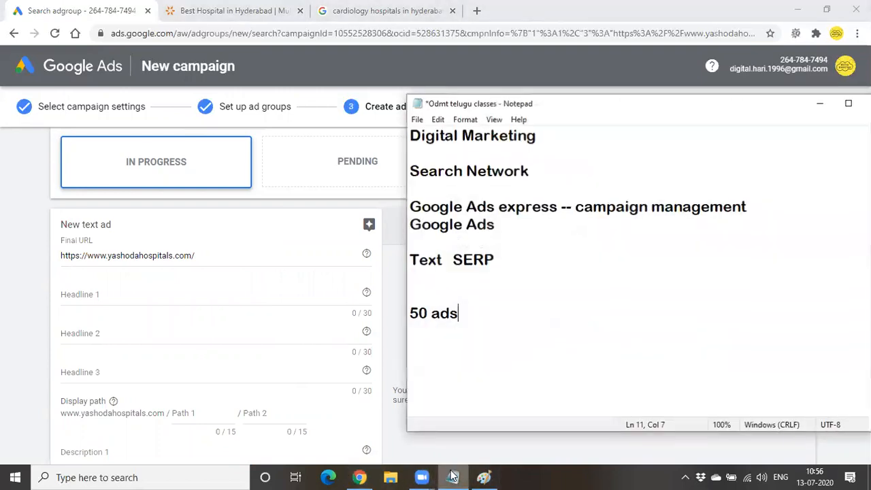
click(453, 477)
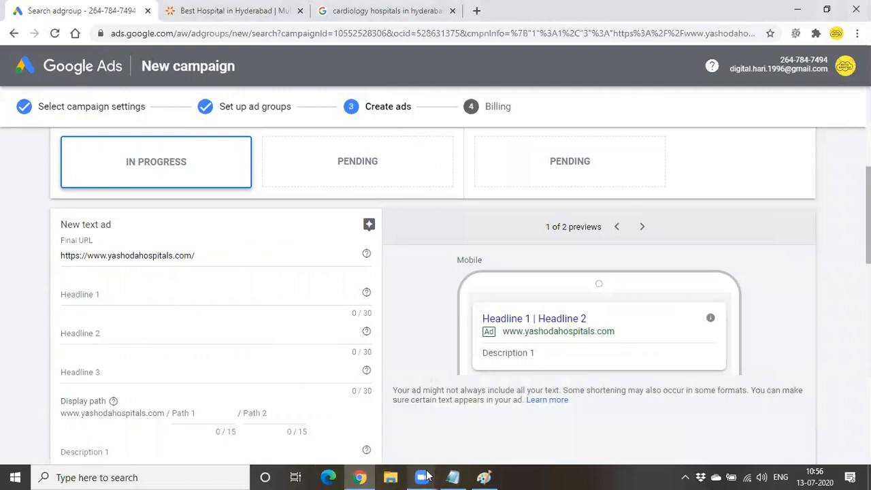
click(490, 476)
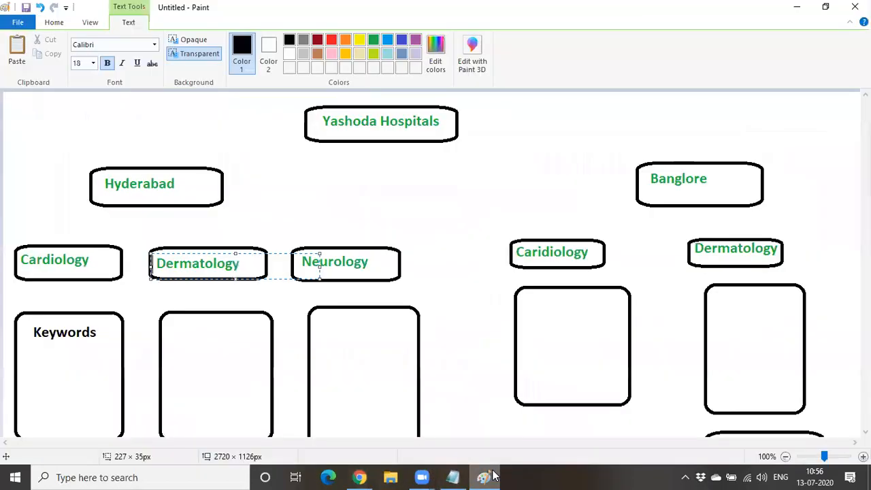
click(379, 261)
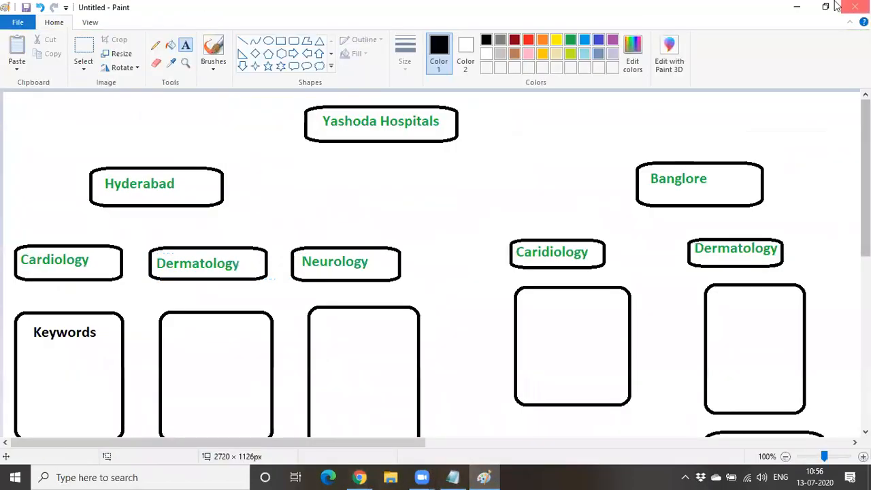
click(794, 7)
Write Headline 1 of the first Dermatology text ad as "Dermatologists in Hyderabad".
scroll(196, 260, down, 2)
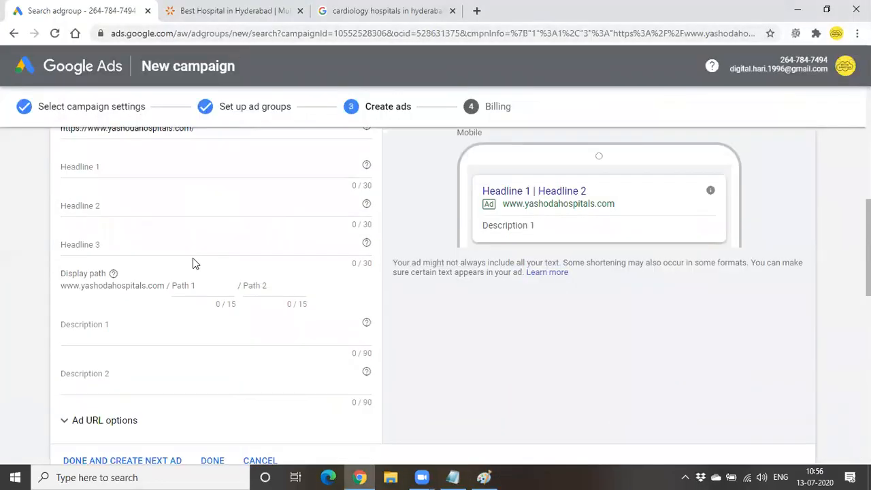
scroll(163, 255, up, 1)
click(124, 236)
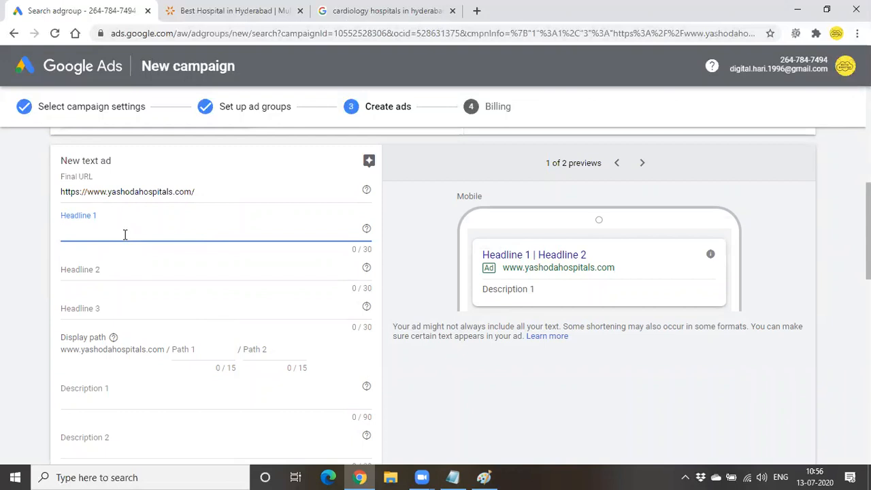
text(Dermatologists in Hyderabad)
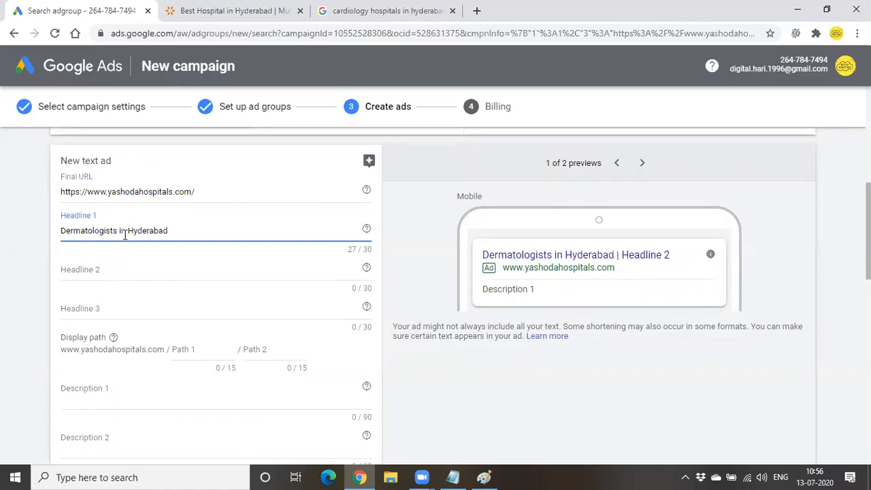
Write Headline 2 of the Dermatology text ad as "Yashodha Hospitals" and move on to Headline 3.
click(195, 271)
text(Ya)
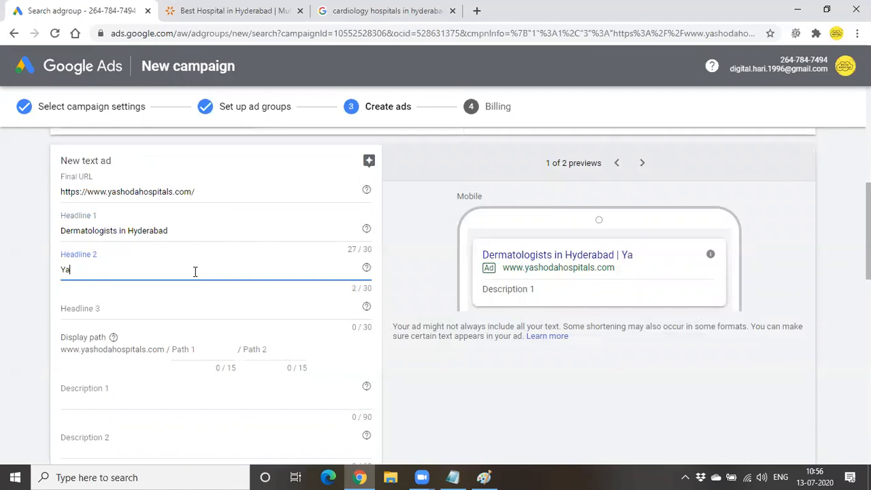
text(shodha )
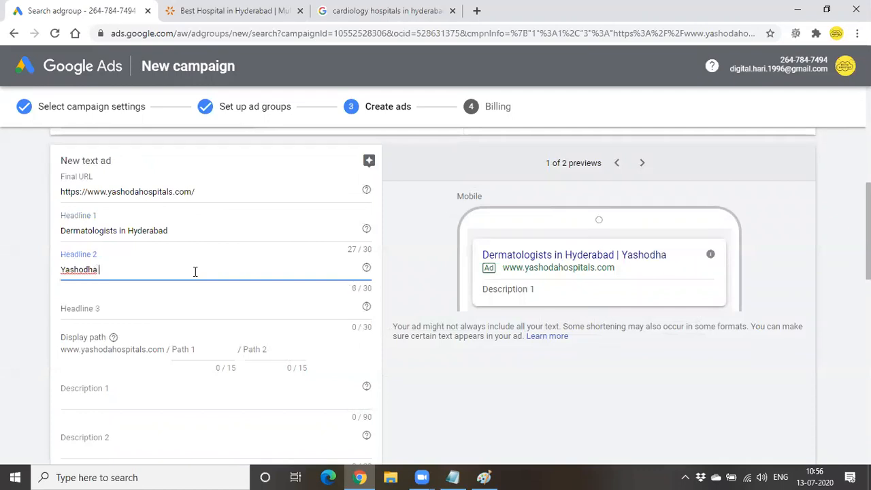
text(Hospitals)
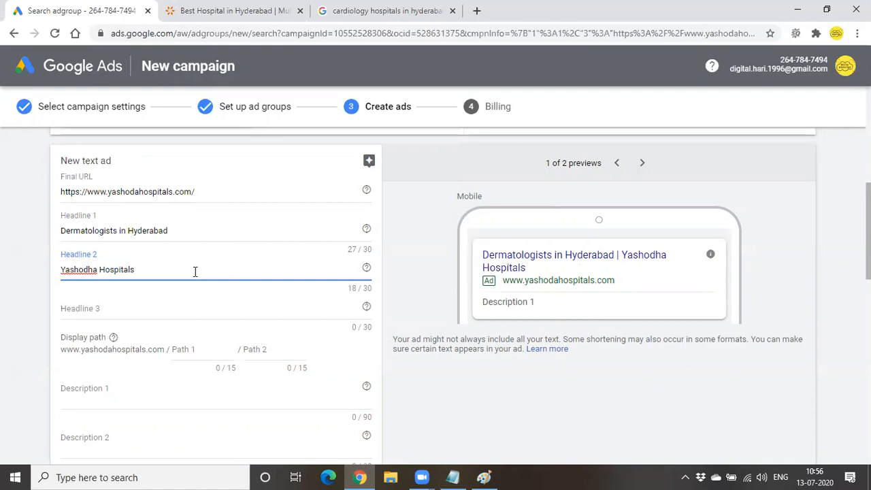
click(180, 309)
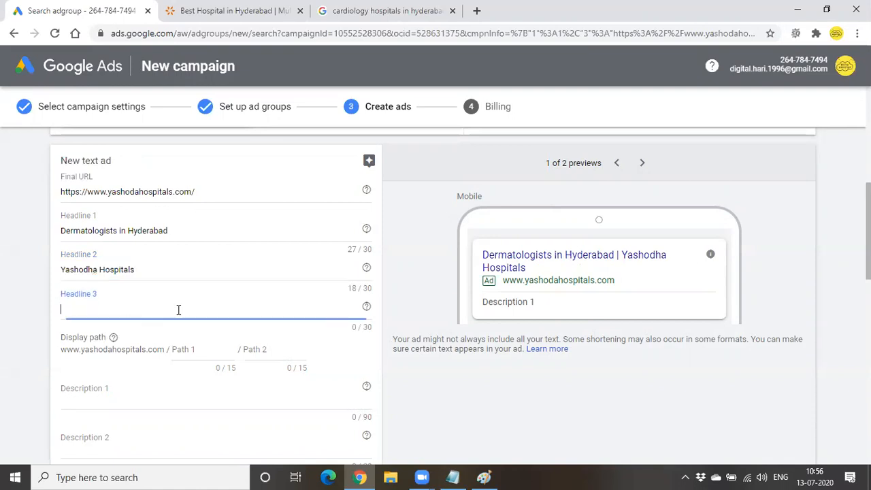
Write Headline 3 of the Dermatology text ad as "Book an Appointment" and leave both display path fields empty.
text(Boo)
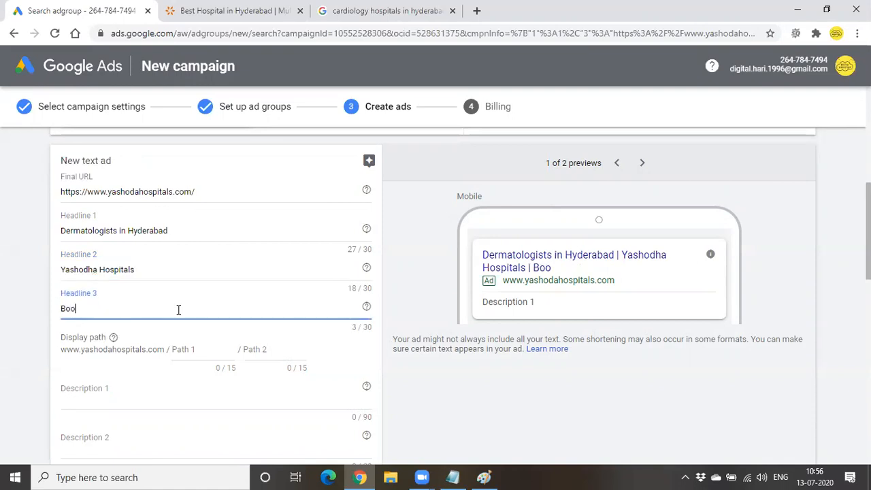
text(k an A)
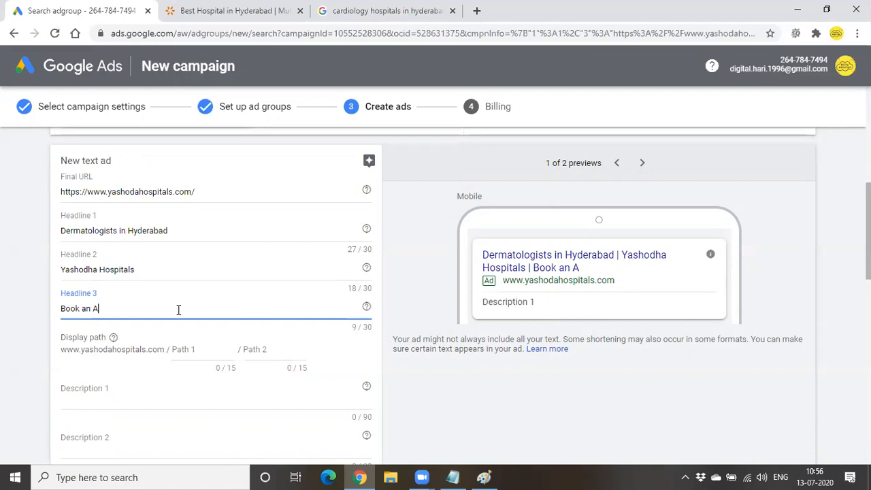
text(ppointment)
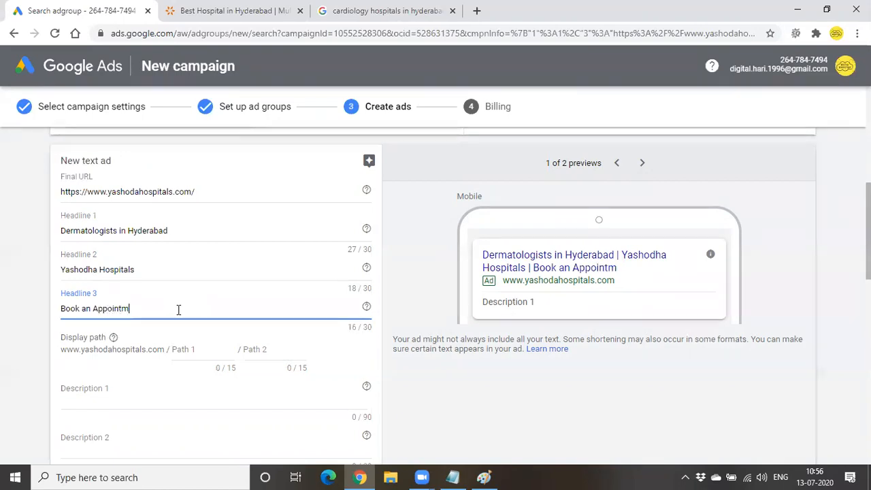
click(174, 386)
click(188, 348)
click(263, 350)
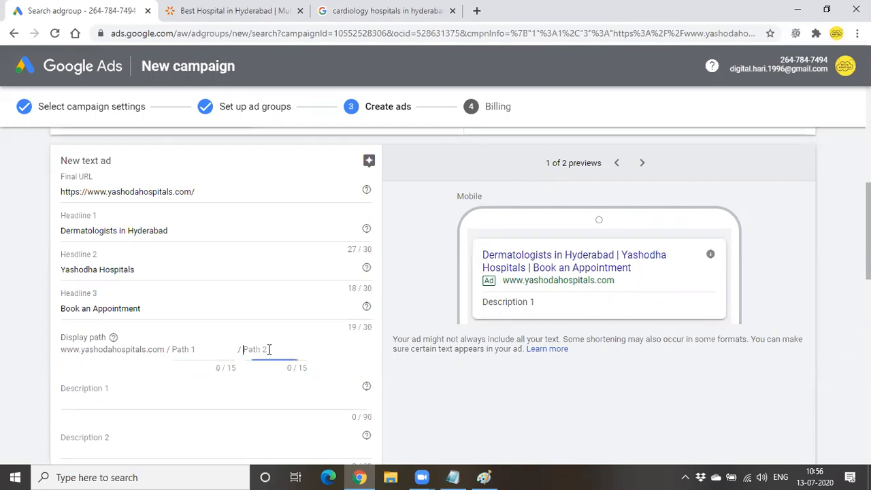
click(200, 351)
Begin Description 1 of the Dermatology ad with "Having any skin issues", starting with a capital H.
click(176, 394)
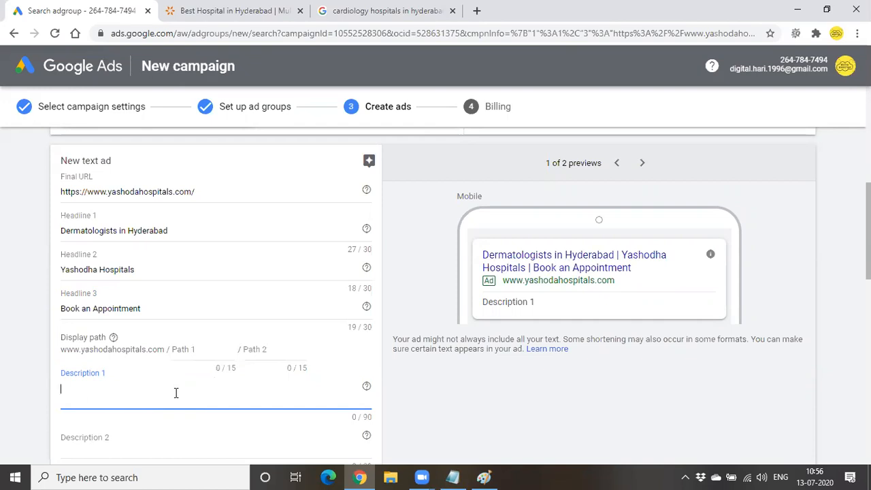
text(having)
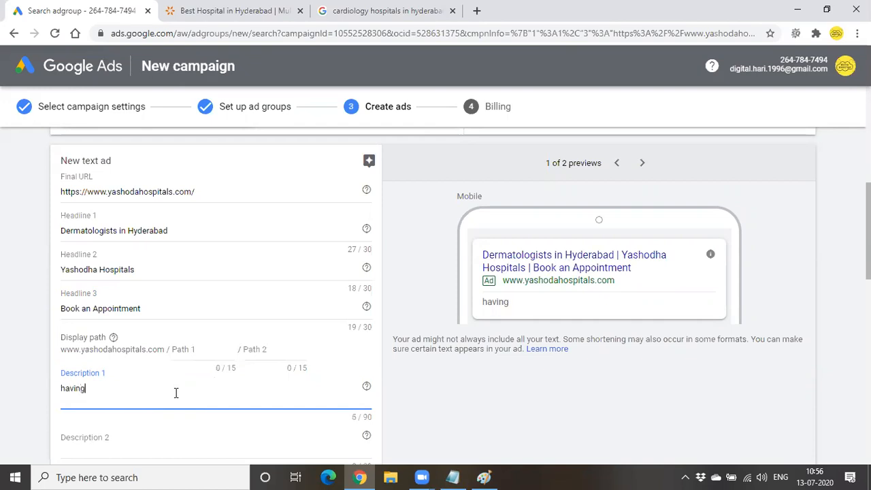
text( any skin issues)
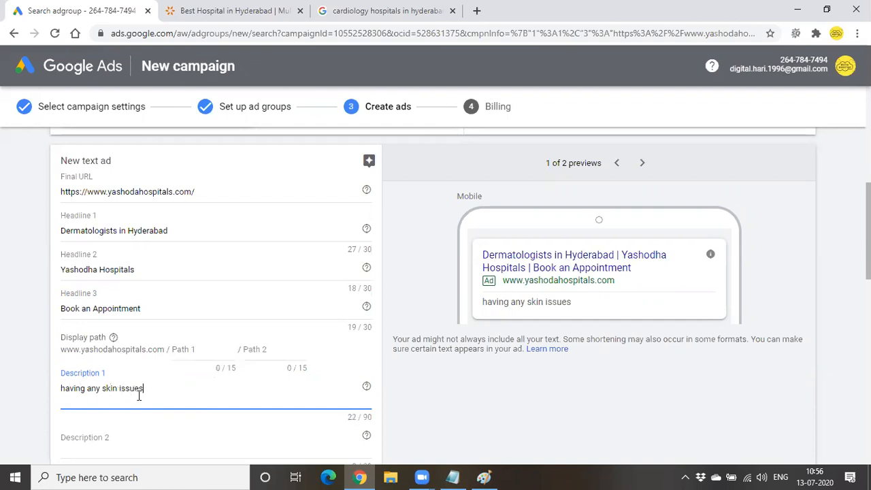
click(66, 385)
key(BackSpace)
text(H)
click(202, 390)
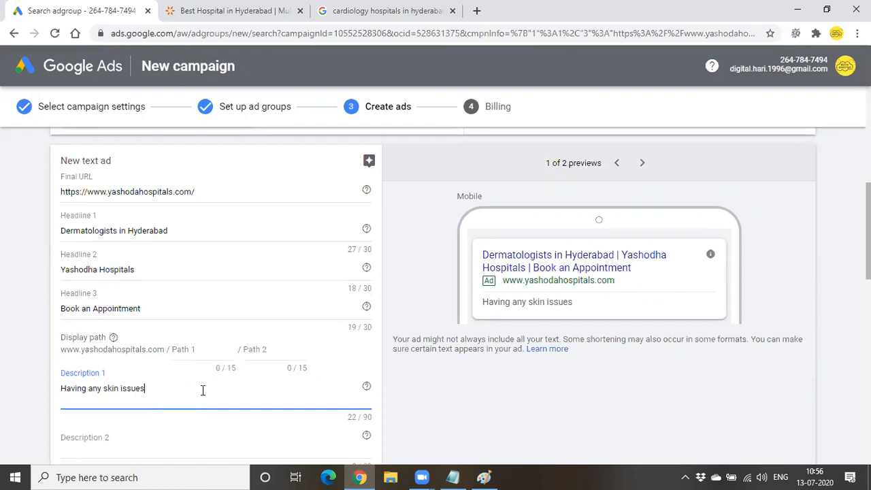
Complete Description 1 with ", visit yashodha hospitals and get treated with best dermatologits." and save the Dermatology ad without Description 2.
text(, visit yashodha)
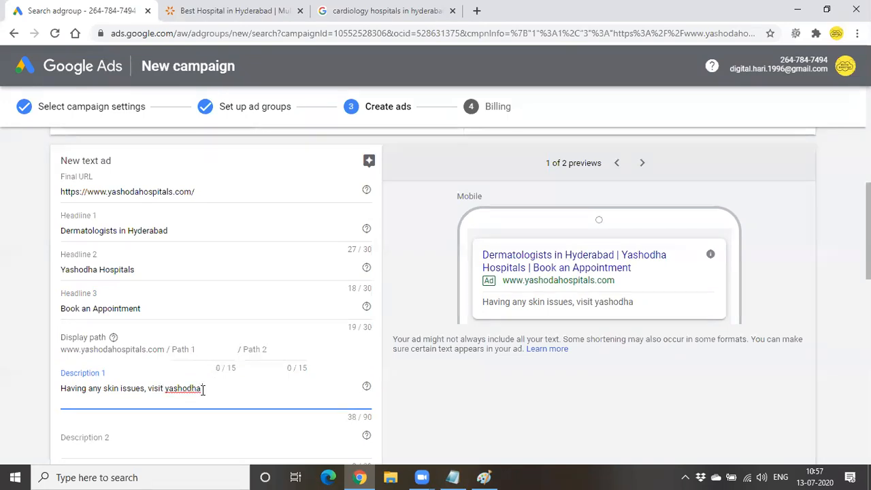
text( hospitals and get treated)
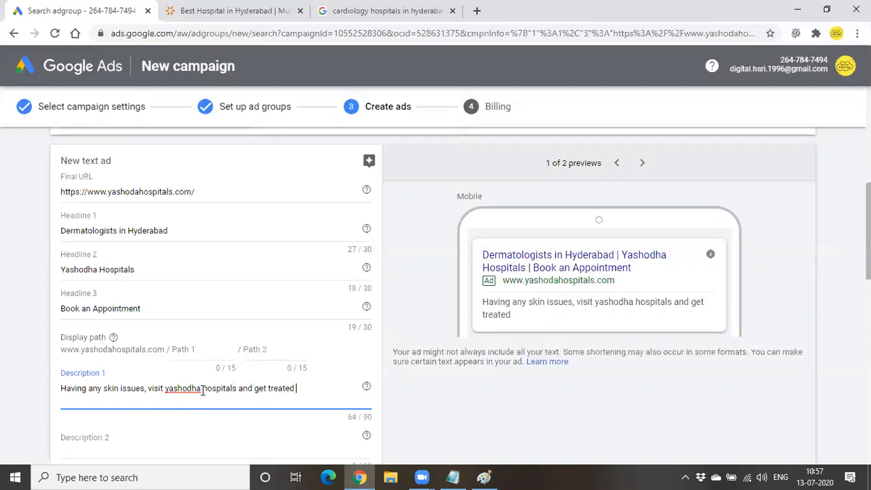
text( with best derm)
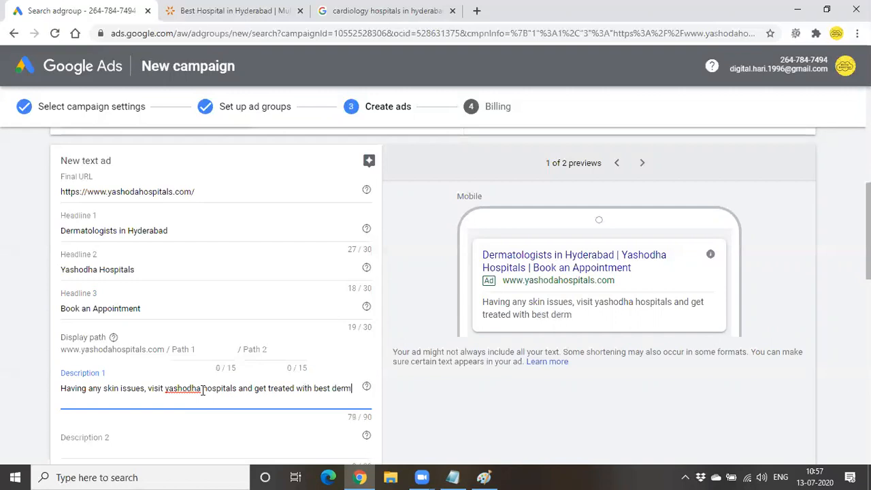
text(atologits)
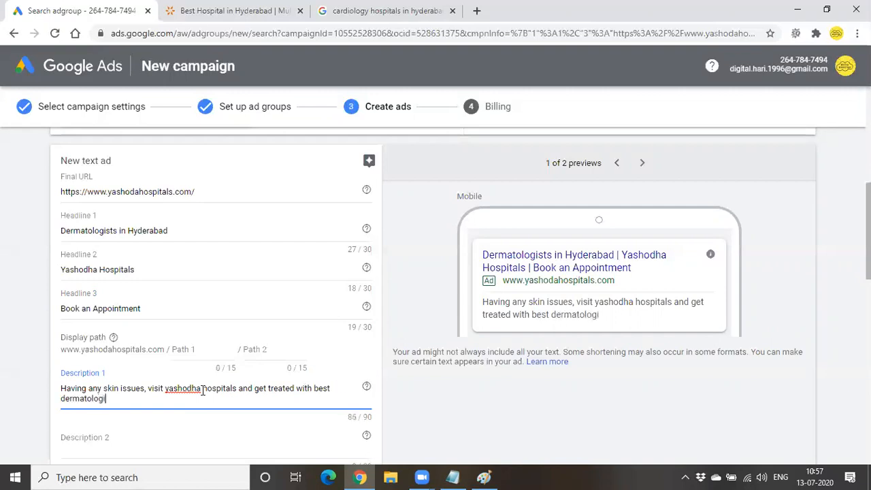
scroll(149, 374, down, 2)
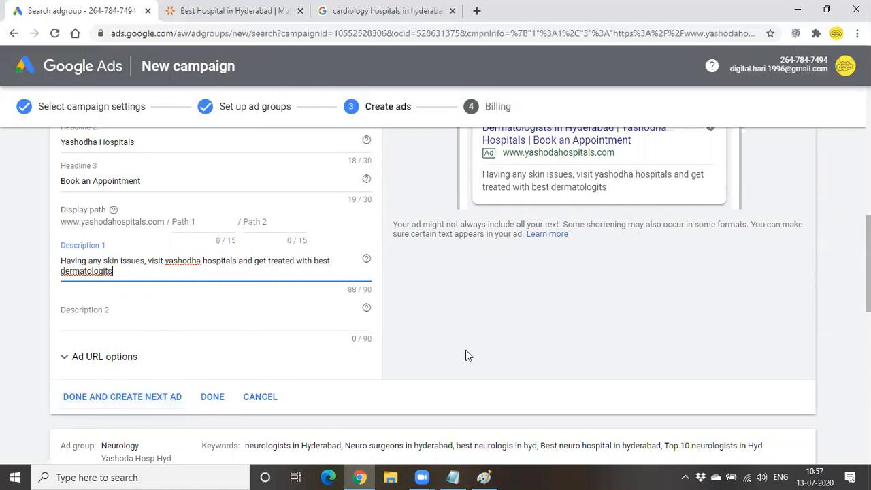
scroll(468, 348, up, 1)
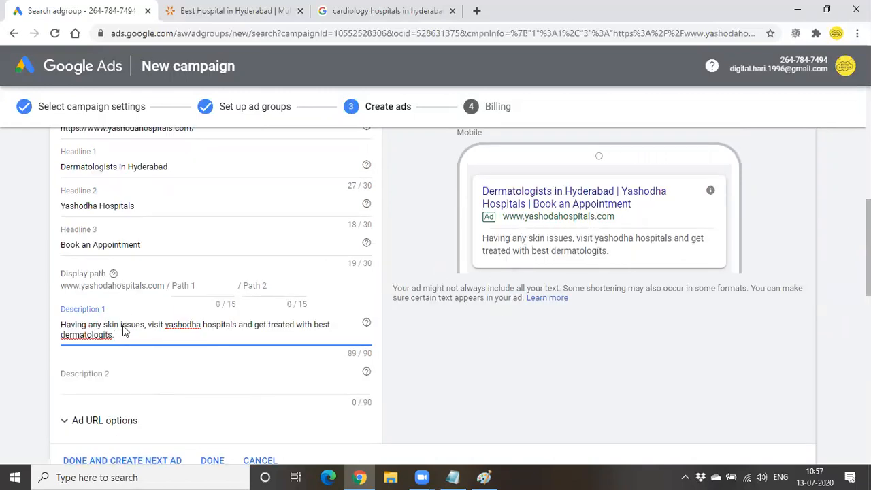
scroll(122, 325, down, 2)
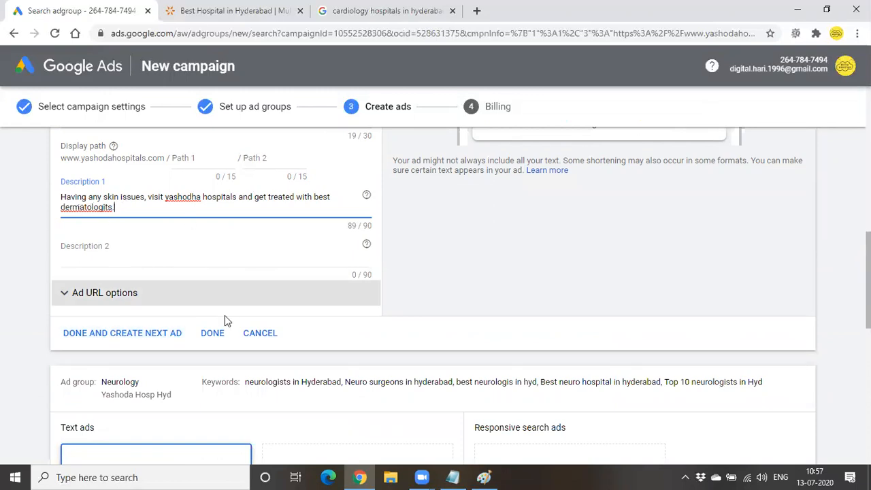
click(216, 332)
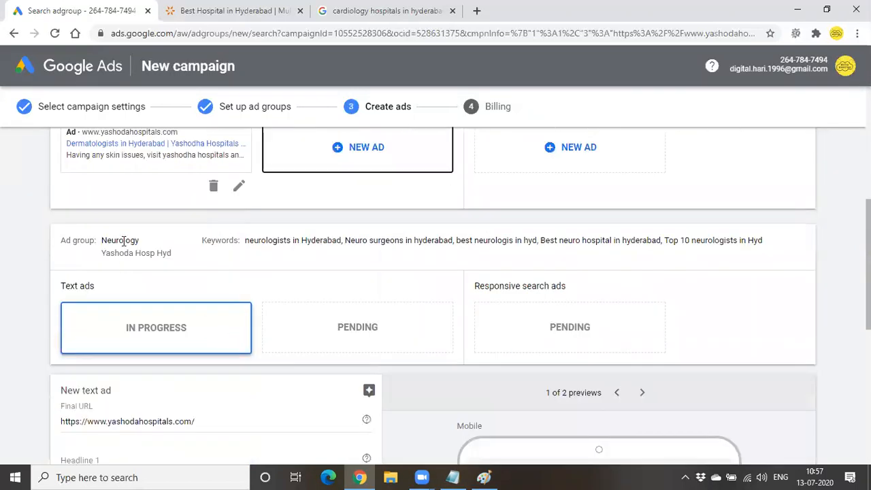
Write Headline 1 of the first Neurology text ad as "Best Neurologists in hyd".
double_click(107, 241)
drag(107, 241, 258, 288)
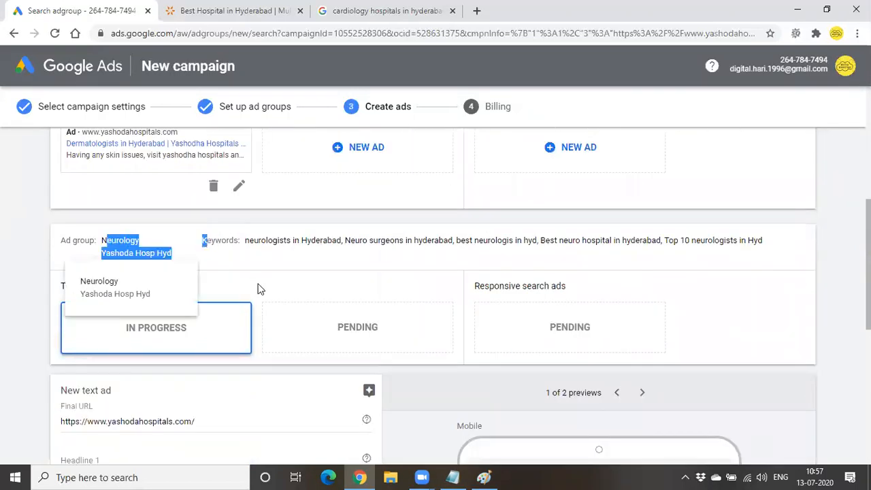
scroll(279, 323, down, 2)
click(158, 338)
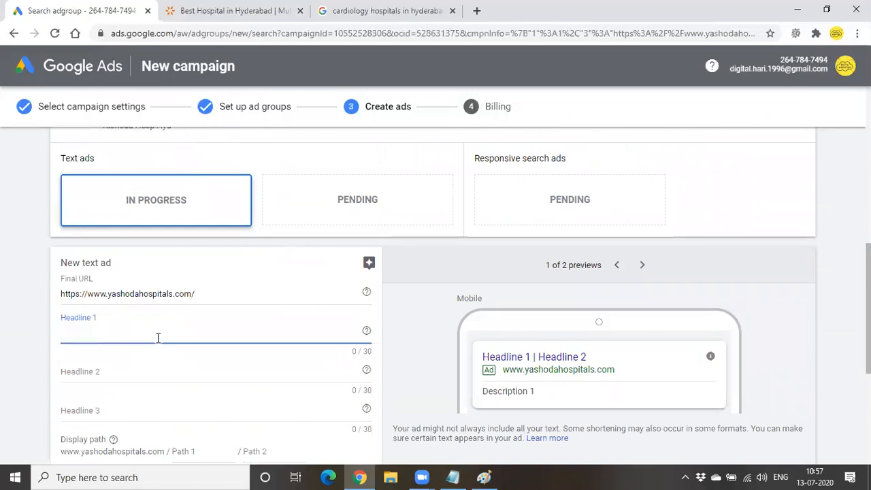
text(Bes)
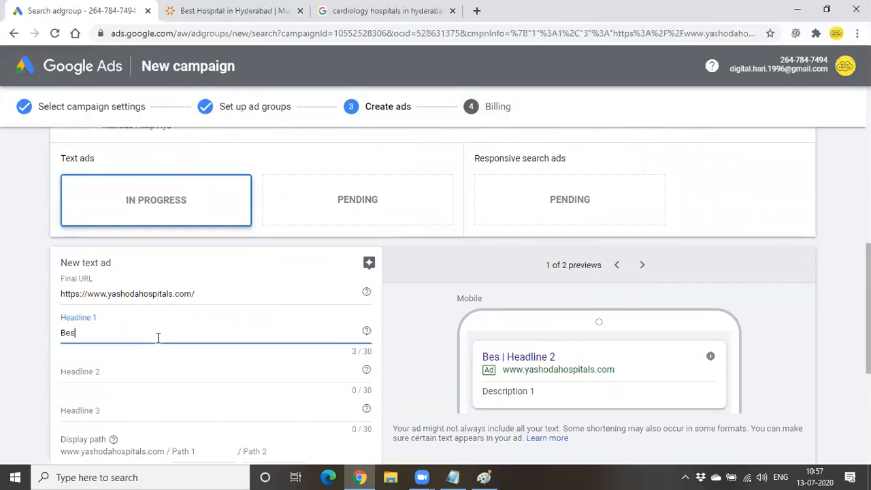
text(t Neurologists in hyd)
Write Headline 2 of the Neurology text ad as "yashodha hospitals".
click(174, 374)
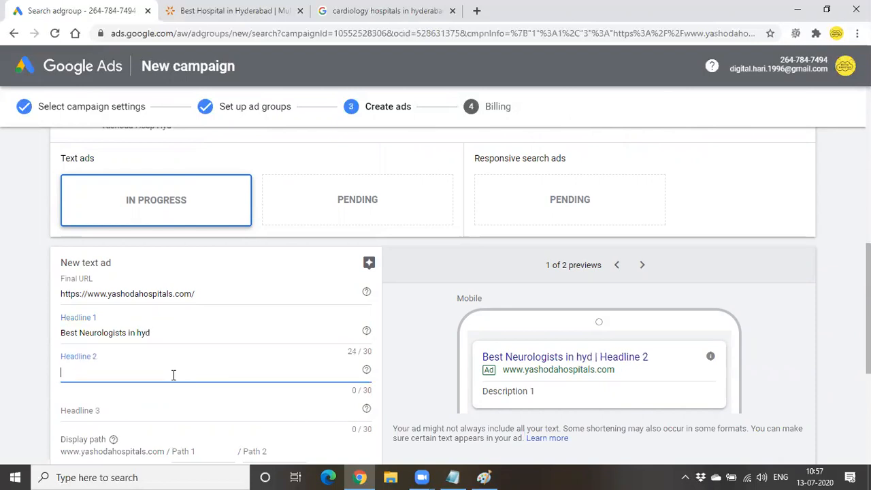
text(yash)
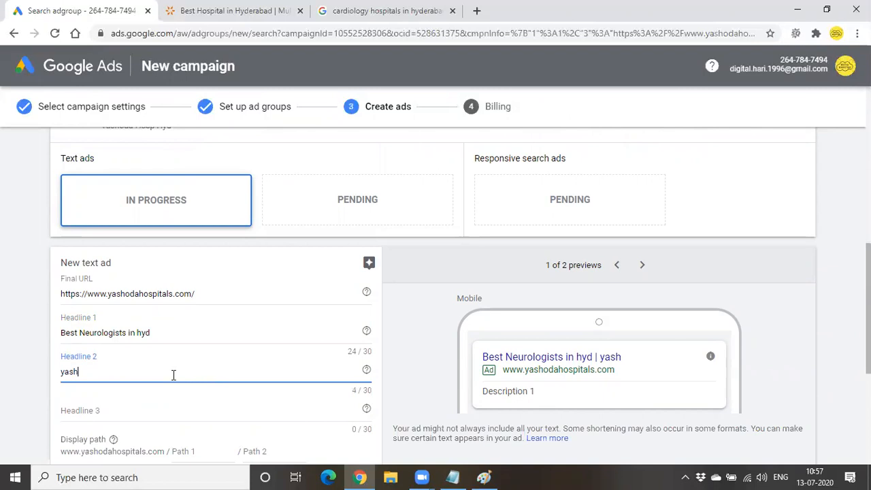
text(odha hos)
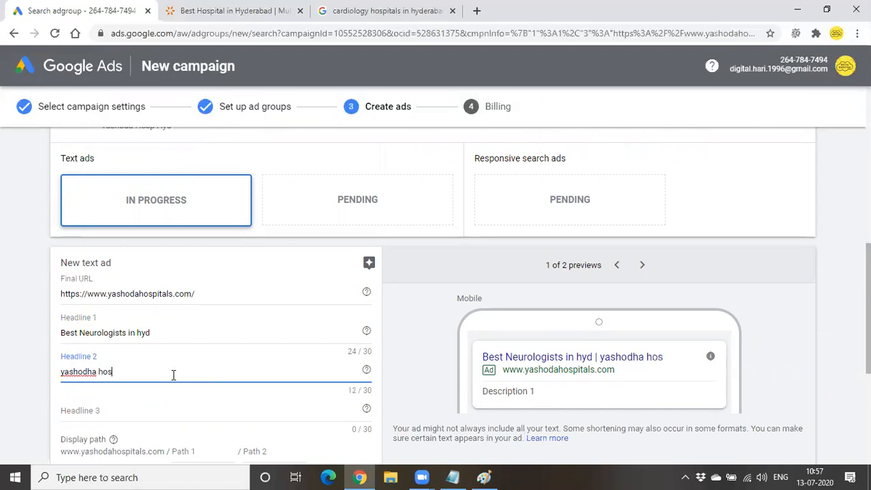
text(pitals)
Write Description 1 of the Neurology ad as "Any neurological issues, visit yashodha hospitals and get cured ...".
scroll(173, 374, down, 2)
click(164, 374)
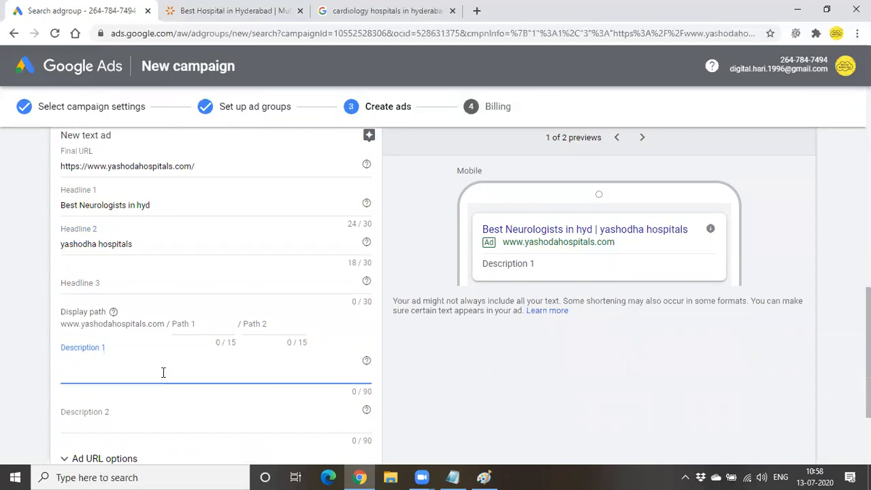
text(Any neurolo)
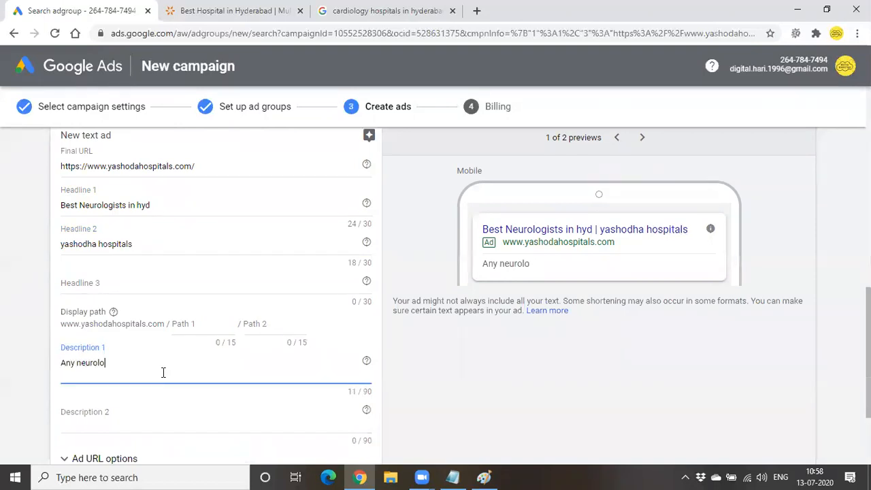
text(gocal)
click(113, 362)
key(BackSpace)
text(ical issuess)
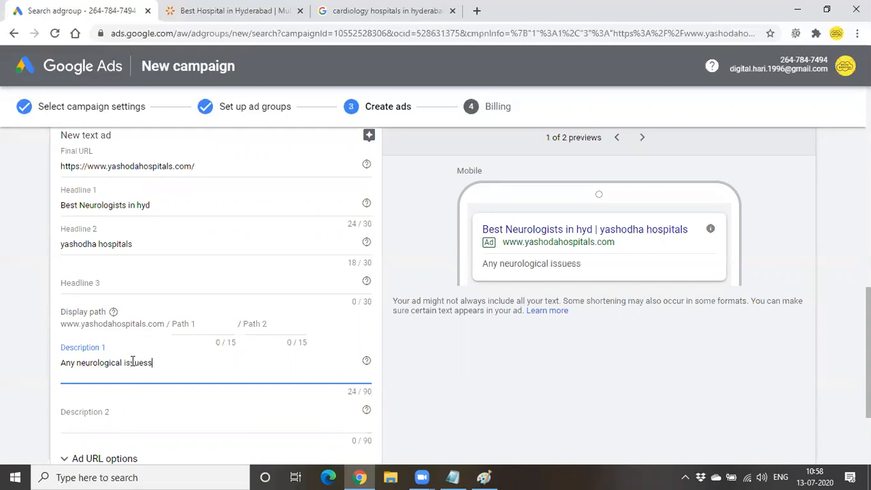
key(BackSpace)
text(, visit yashodha hospitals and get cures)
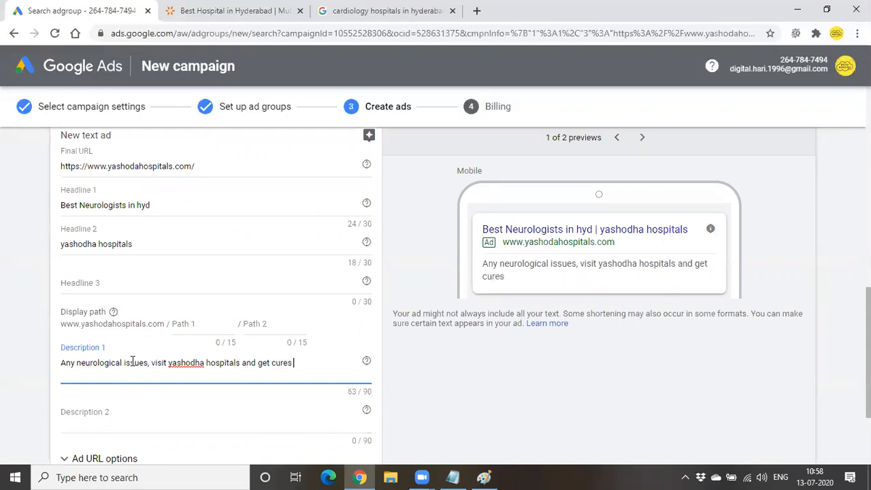
text(d)
Save the Neurology text ad with Headline 3 and Description 2 left empty.
scroll(438, 286, down, 1)
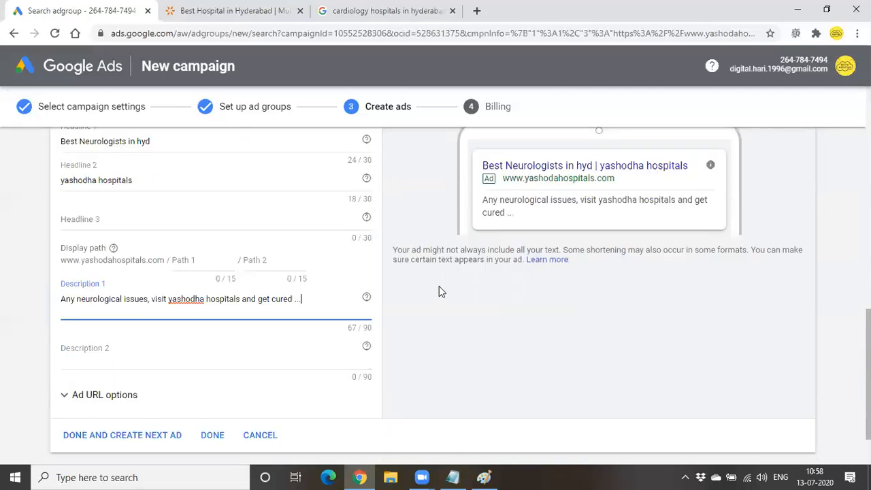
click(206, 436)
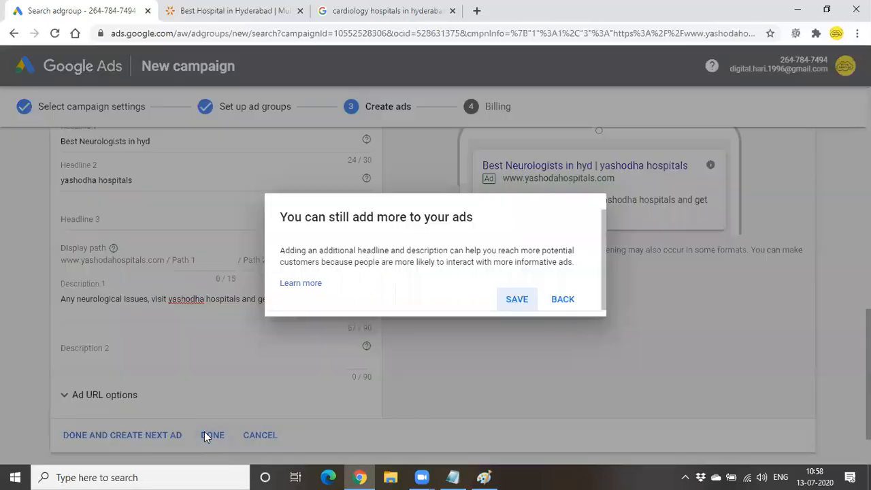
click(517, 300)
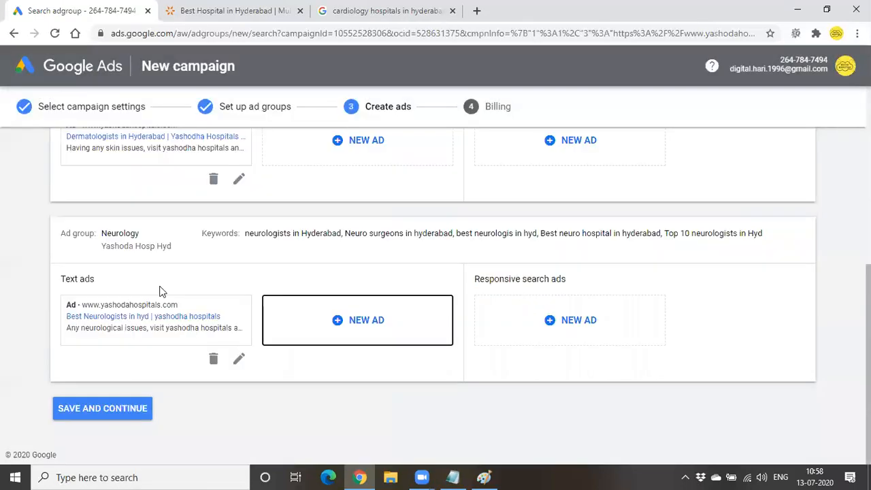
Review the text ads created for the Cardiology, Dermatology and Neurology ad groups.
scroll(154, 299, up, 2)
scroll(153, 296, up, 1)
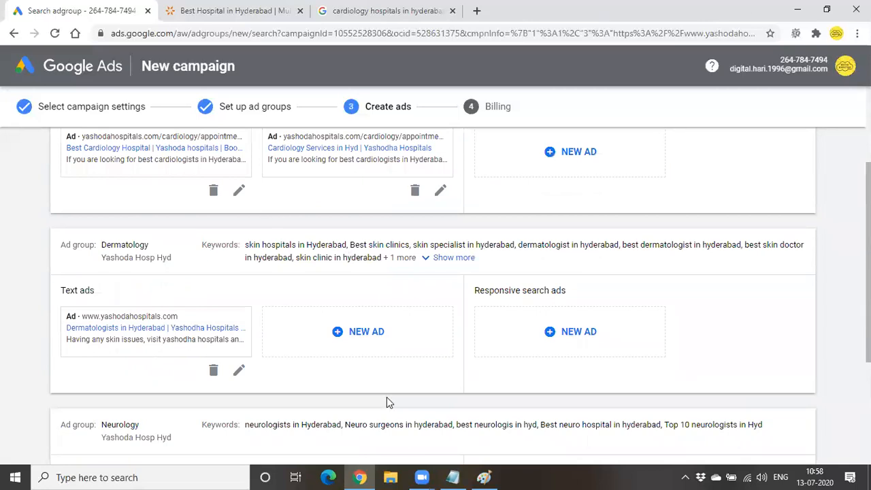
scroll(201, 331, up, 3)
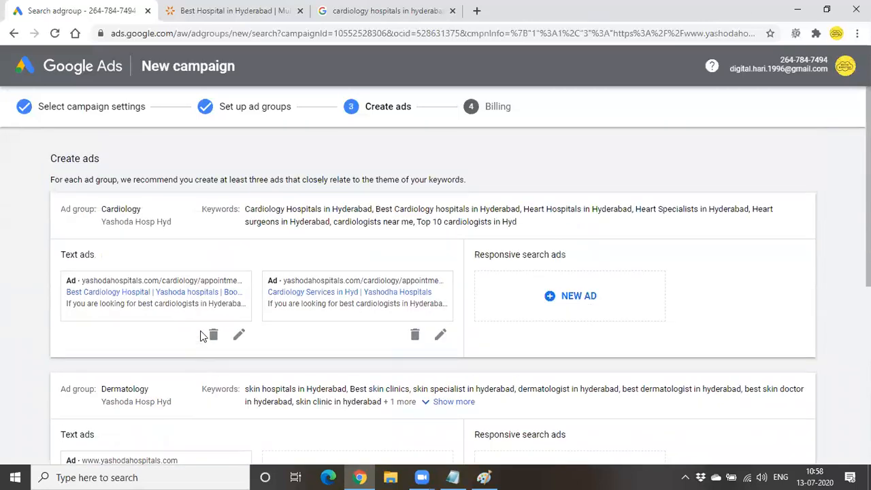
double_click(103, 210)
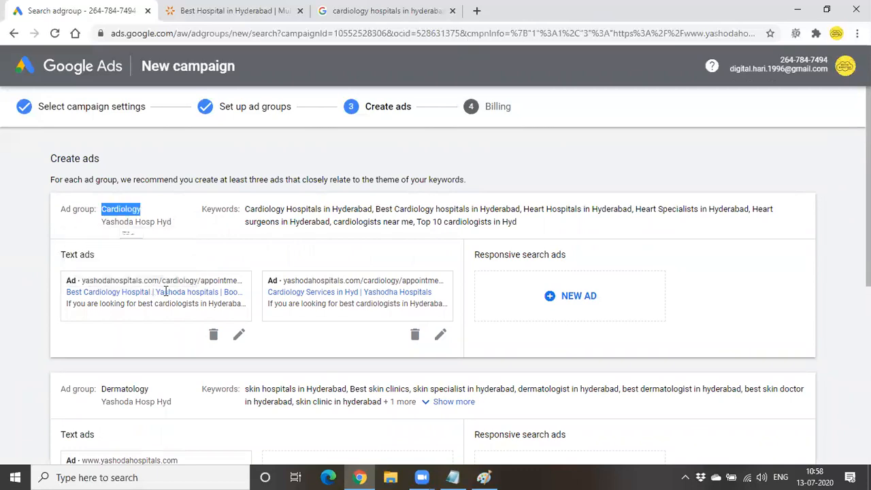
scroll(313, 296, down, 2)
scroll(584, 344, up, 2)
scroll(239, 279, down, 3)
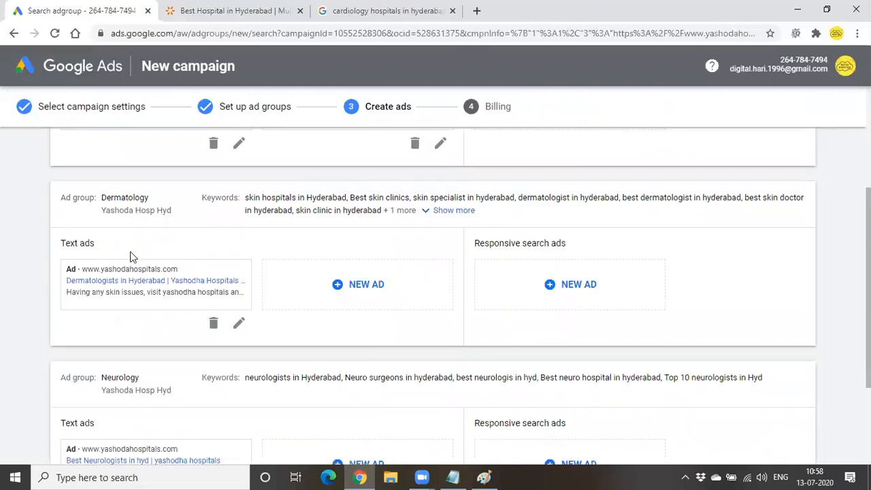
double_click(144, 197)
click(52, 274)
Try to save all the ads and continue from ad creation to Billing.
scroll(182, 280, down, 2)
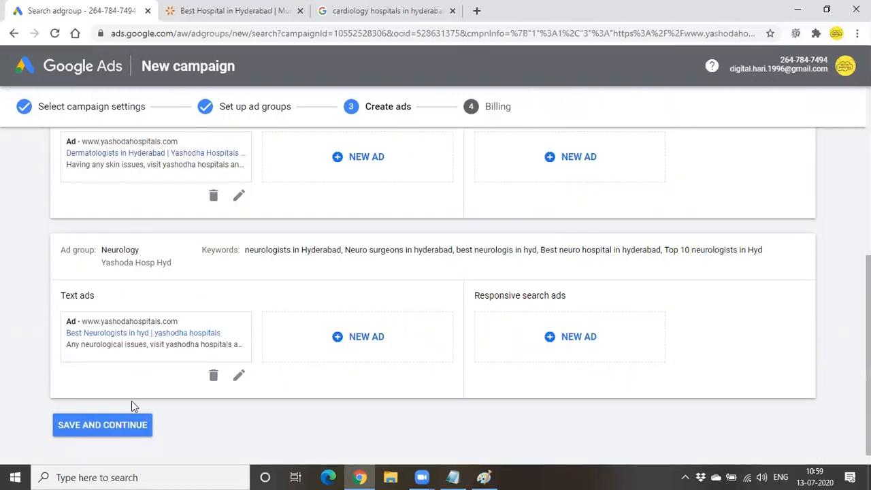
click(125, 428)
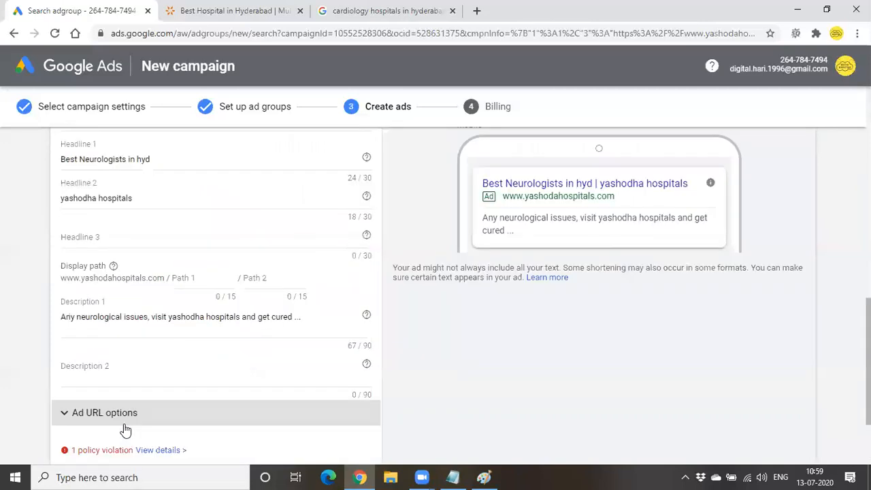
View the Neurology ad's policy violation details and remove the trailing "..." from Description 1.
scroll(154, 393, down, 2)
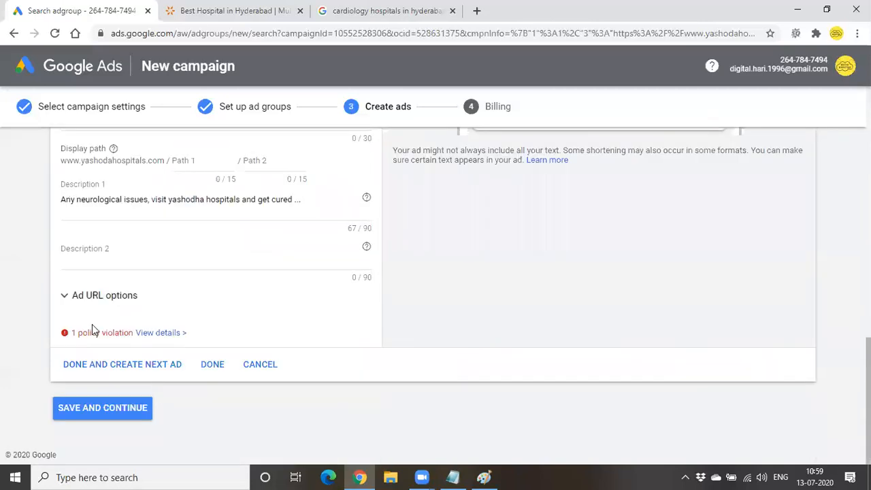
click(150, 333)
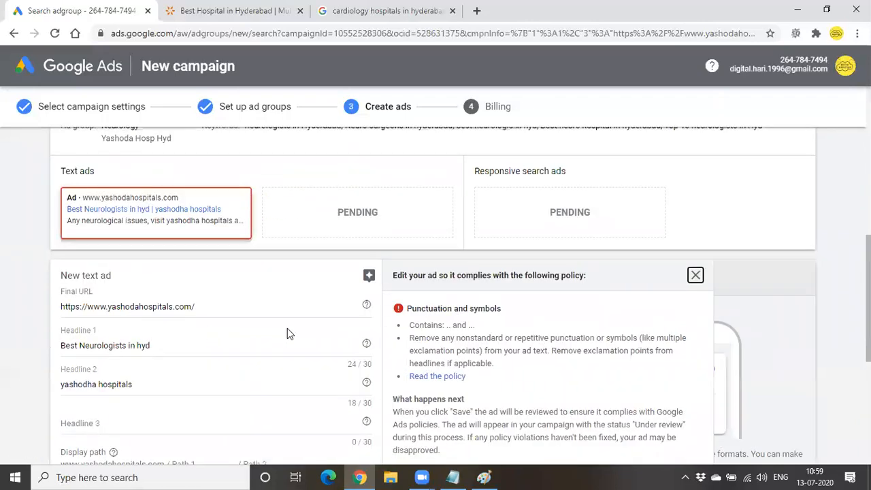
scroll(242, 359, down, 2)
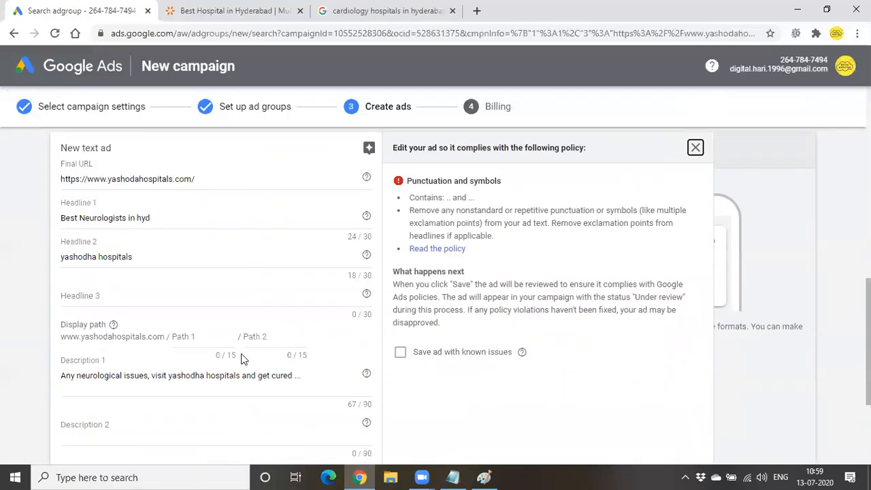
click(312, 375)
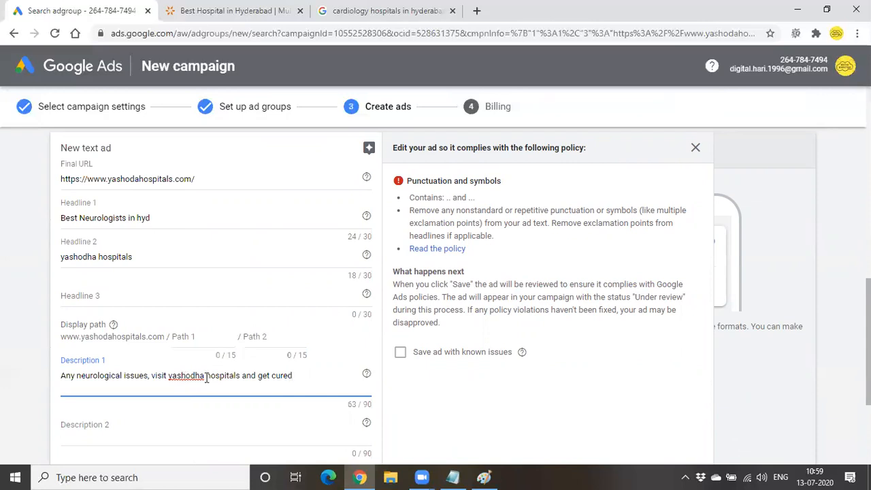
Allow the Neurology ad to be saved with known issues, then save all ads and continue to billing.
click(400, 352)
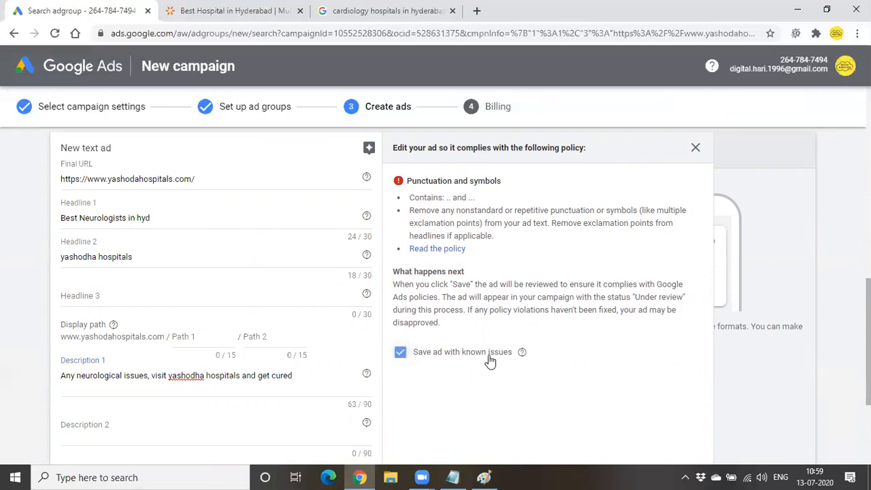
click(694, 148)
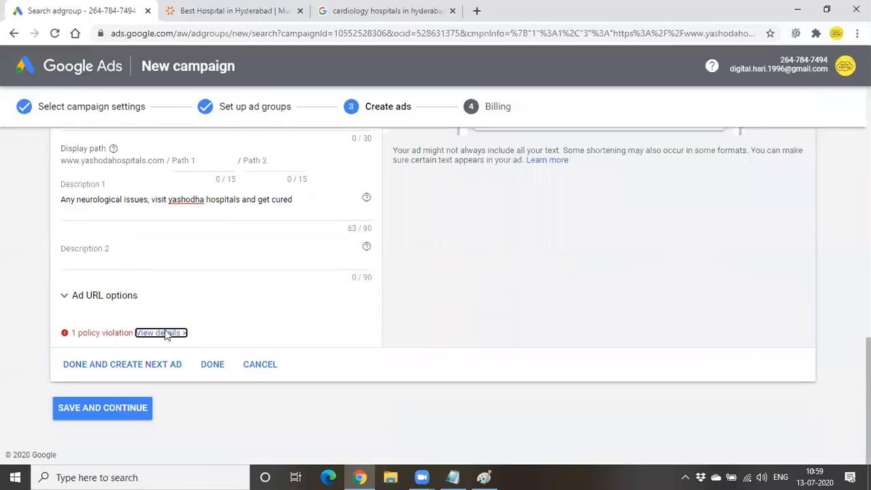
click(134, 412)
click(528, 296)
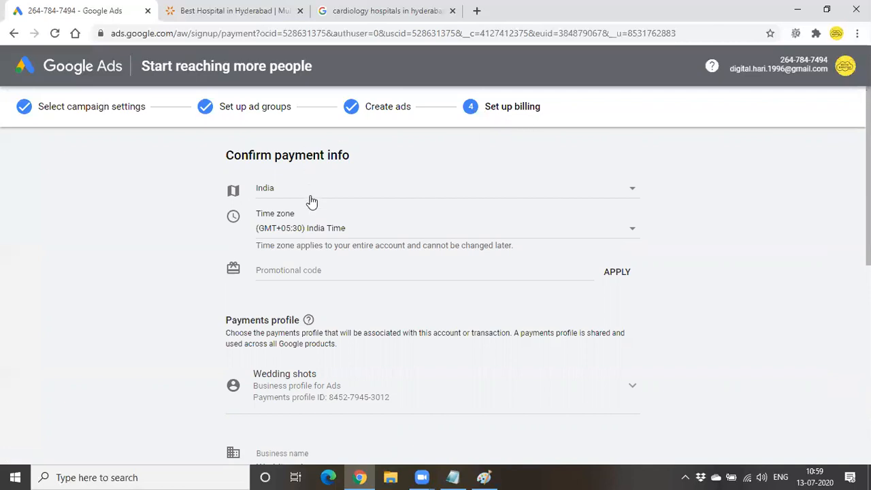
Set the business name in the payment info to "yashodha Hospitals".
click(326, 268)
scroll(323, 306, down, 5)
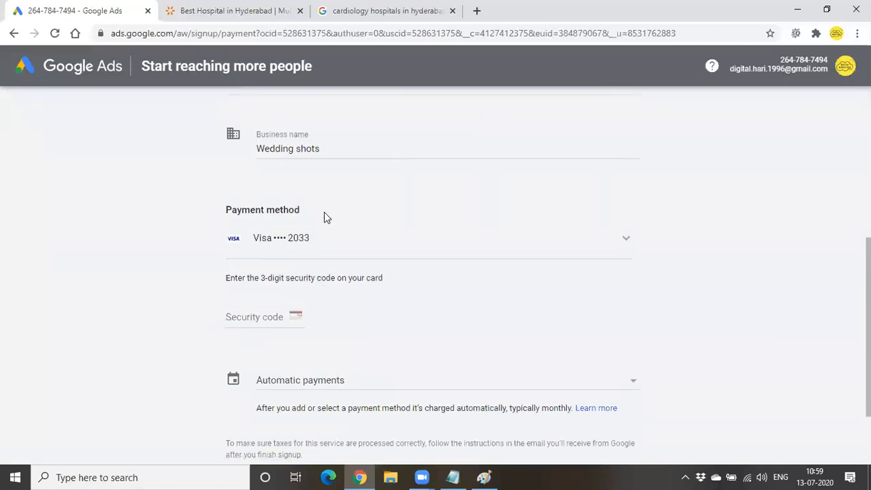
click(327, 150)
scroll(331, 208, up, 3)
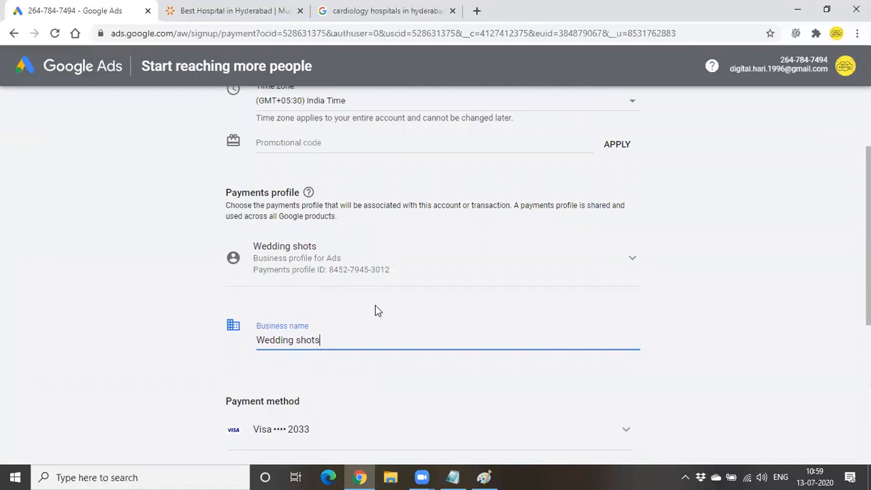
triple_click(283, 342)
key(BackSpace)
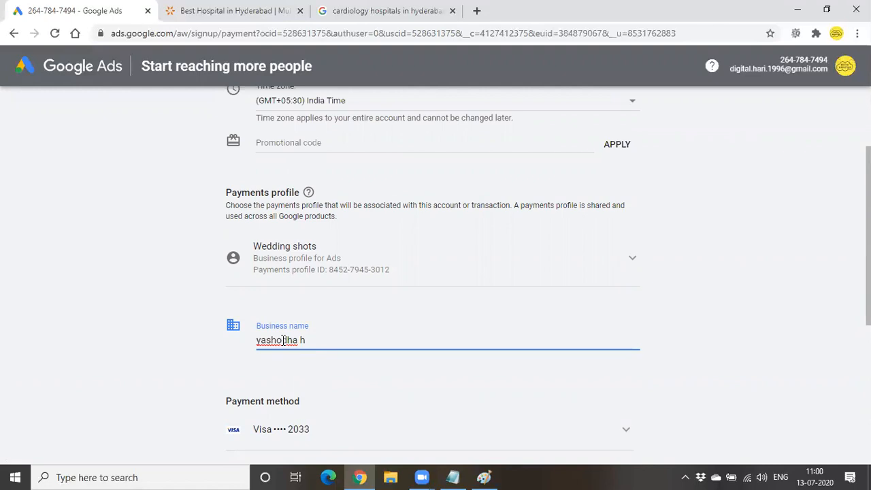
text(itals)
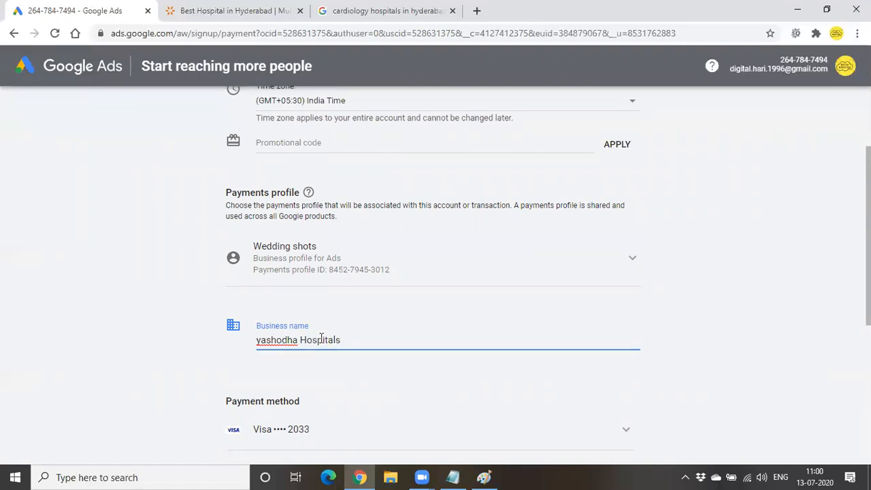
Try to submit the payment info using the saved Visa card without a security code.
scroll(322, 381, down, 4)
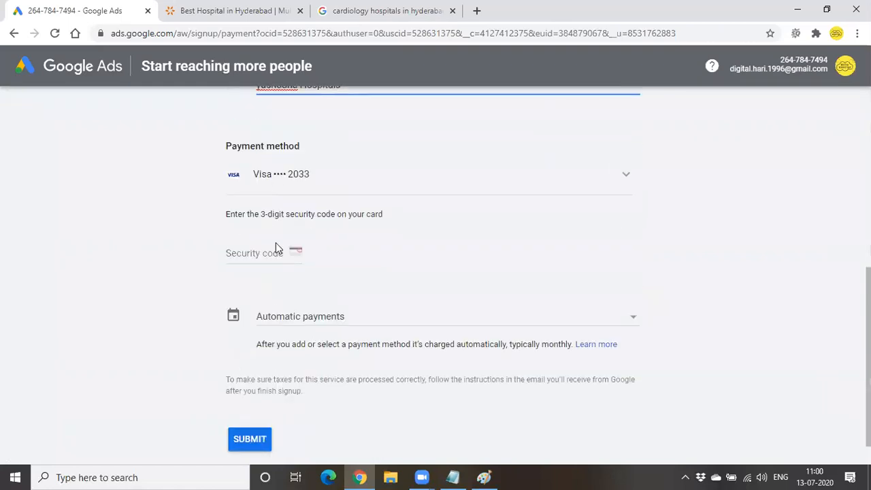
scroll(277, 329, down, 1)
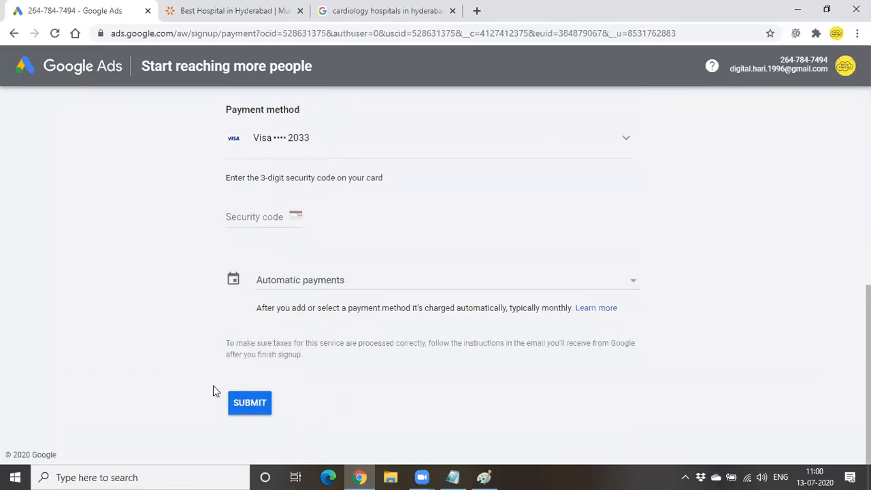
click(238, 408)
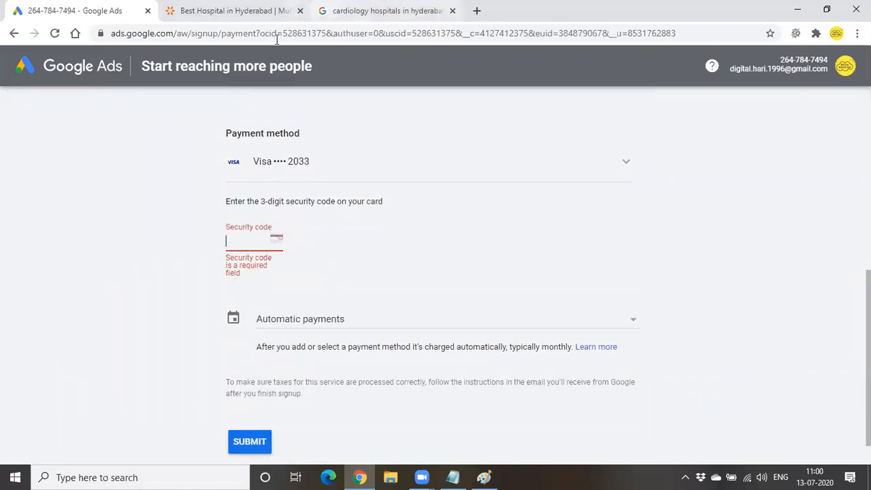
Choose NetBanking as the payment method and set the manual payment amount to ₹500.
click(379, 176)
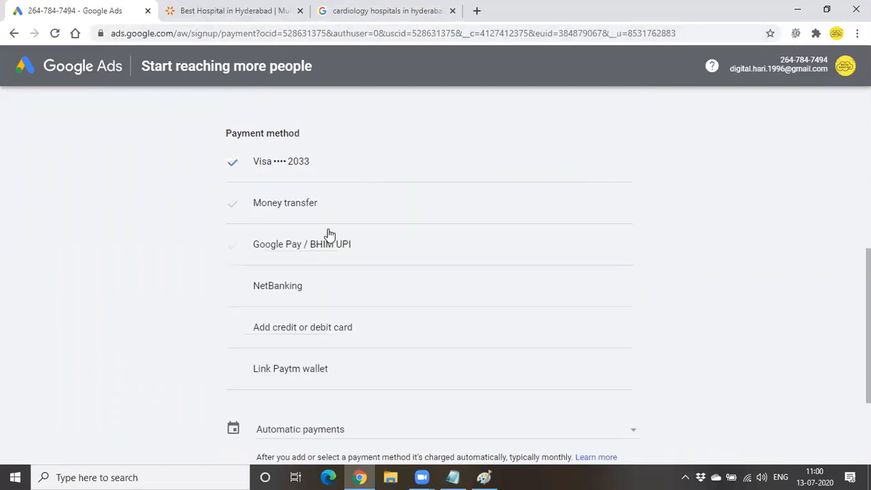
click(308, 292)
scroll(490, 287, down, 2)
click(294, 400)
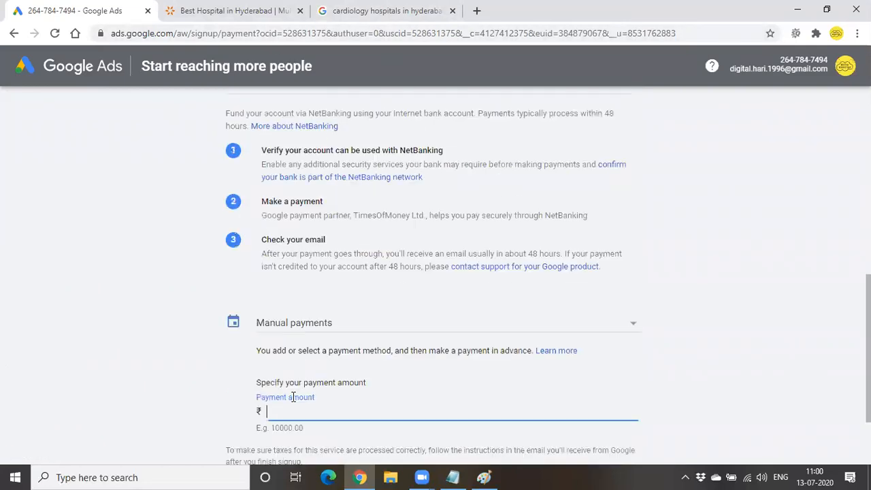
scroll(309, 399, down, 2)
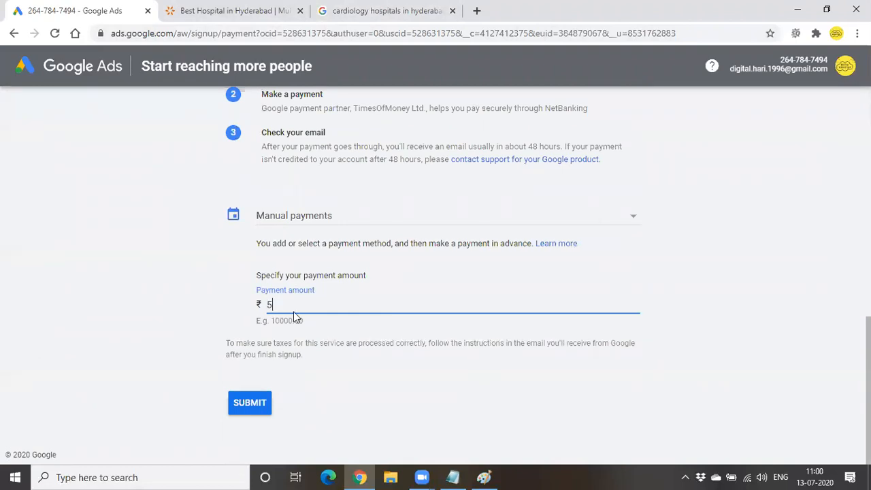
Submit the payment info, proceed to the NetBanking gateway and close its window without choosing a bank.
click(250, 404)
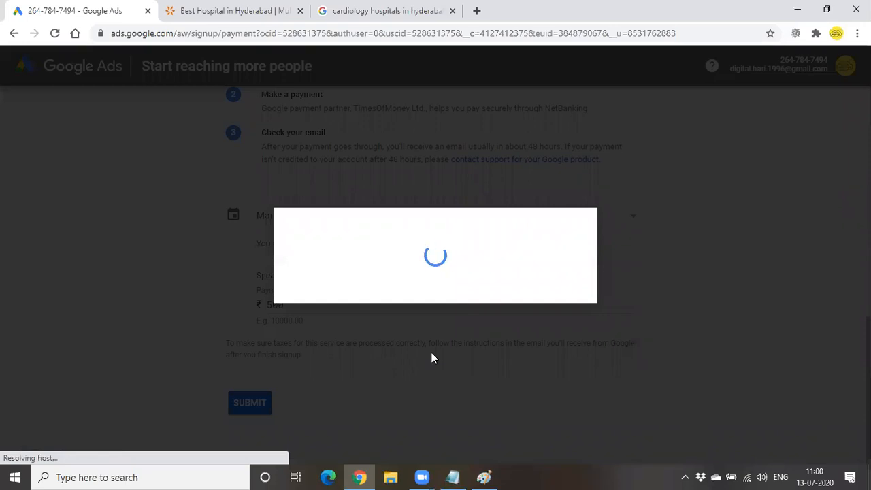
click(568, 304)
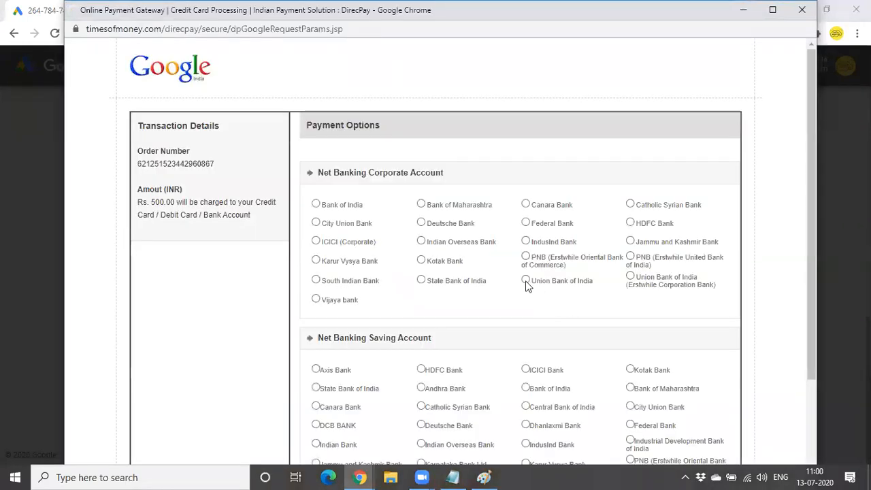
click(802, 9)
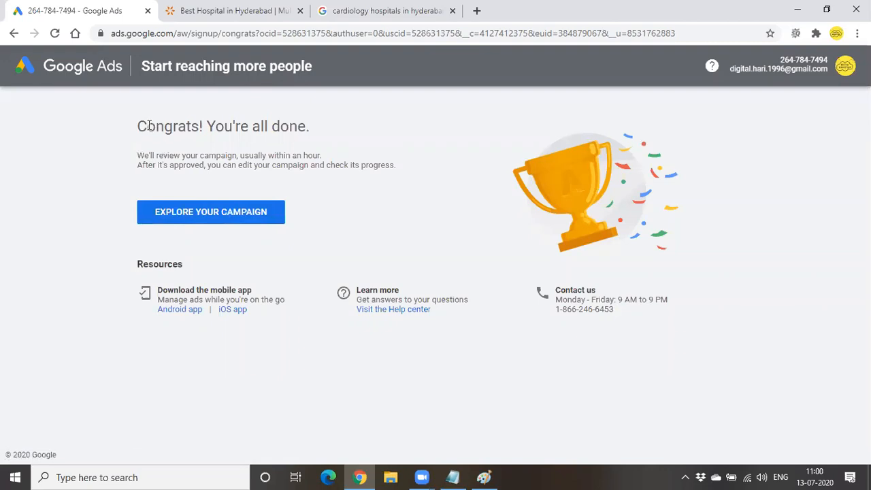
Finish the signup and go on to explore the new campaign.
drag(145, 125, 361, 130)
click(359, 130)
click(252, 215)
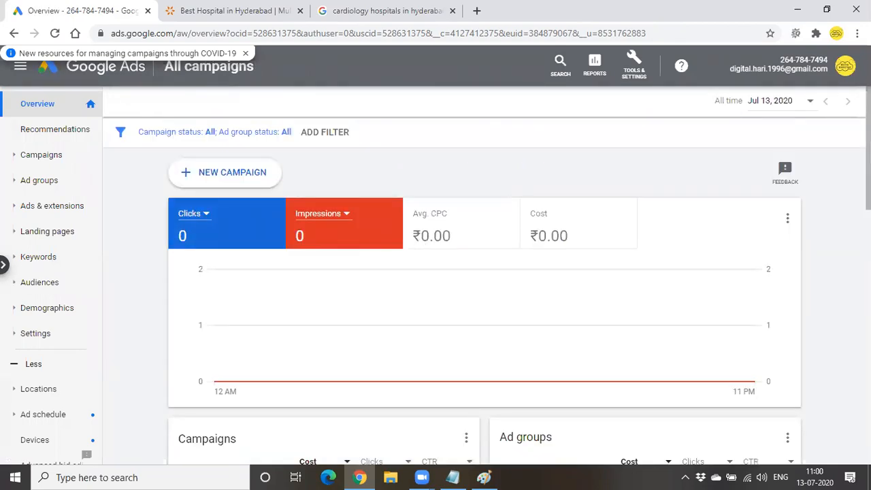
Dismiss the COVID-19 notice and examine the account overview's performance metrics, campaign, ad groups, keywords and ads.
scroll(89, 108, down, 4)
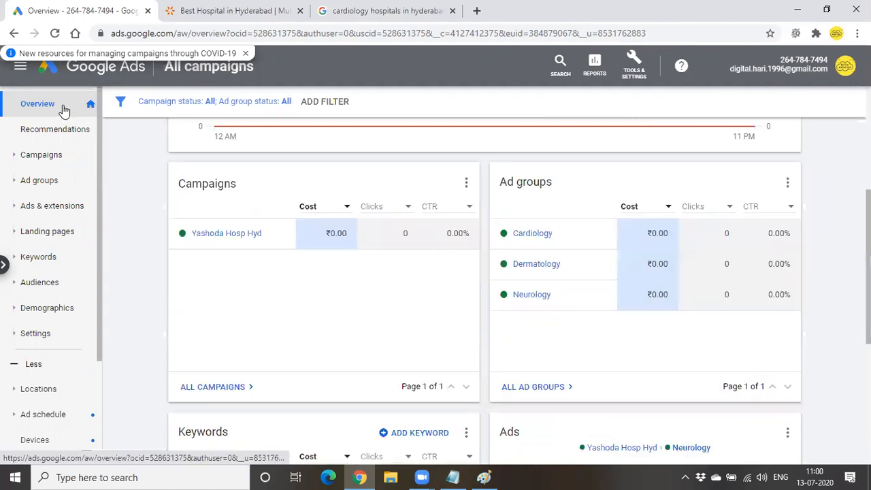
scroll(393, 253, down, 3)
scroll(394, 253, up, 7)
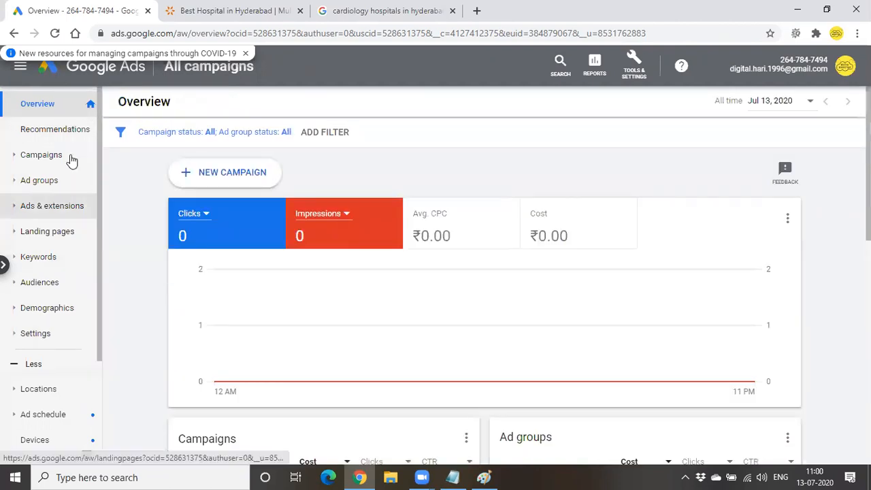
click(246, 53)
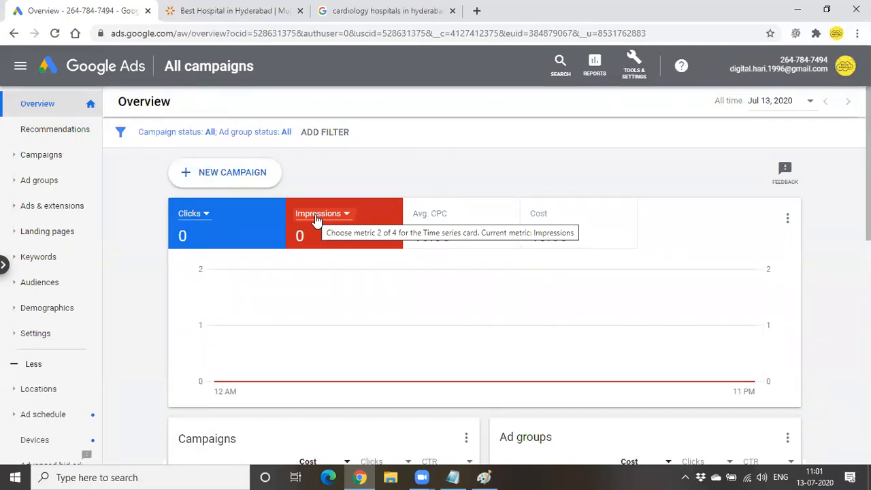
scroll(324, 231, down, 2)
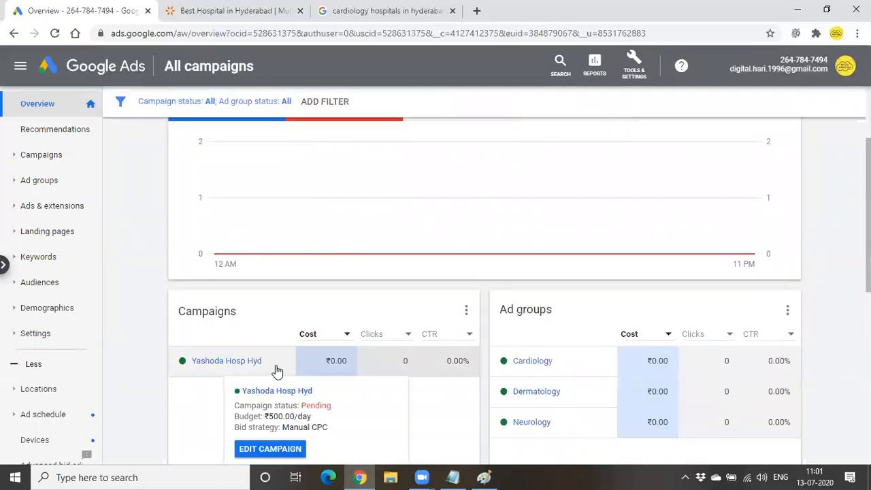
mouse_move(556, 363)
scroll(556, 362, down, 2)
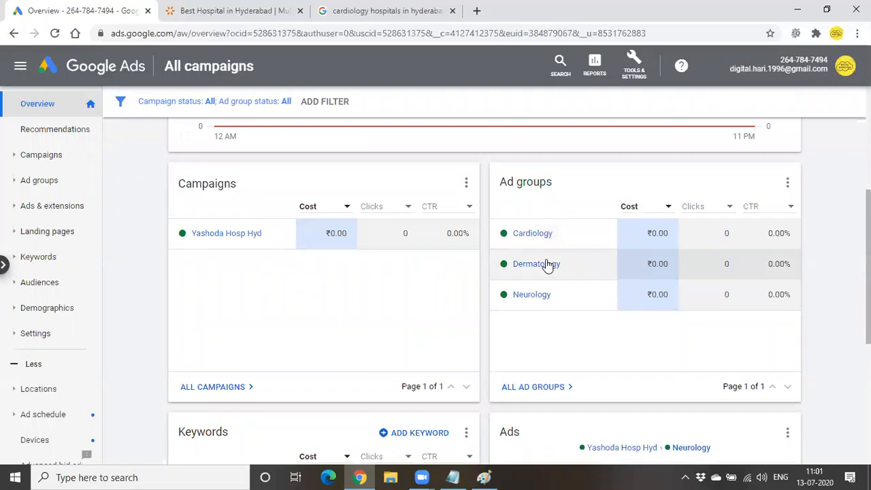
mouse_move(548, 263)
scroll(517, 275, down, 3)
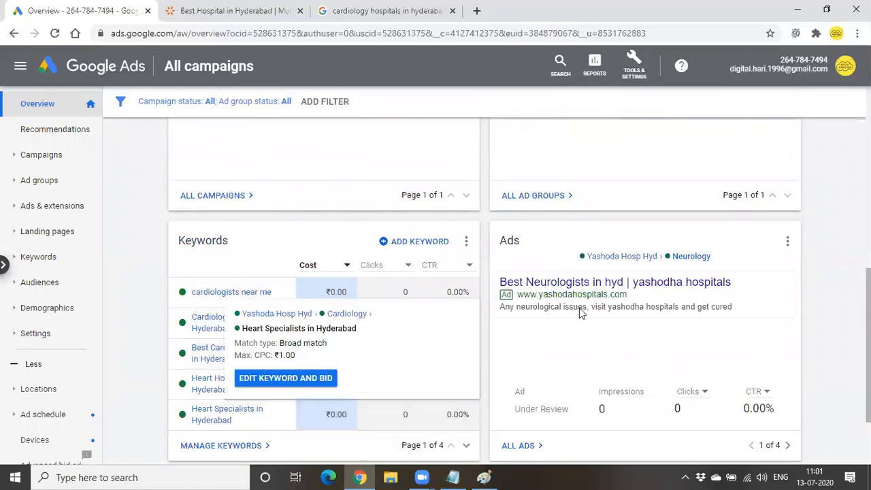
mouse_move(571, 294)
scroll(153, 283, up, 6)
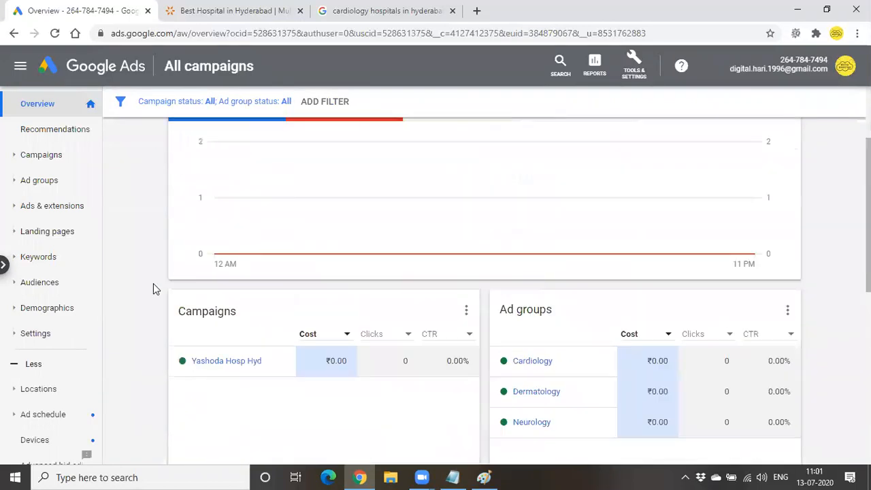
Show the campaigns list and save the Yashoda Hosp Hyd campaign's budget as ₹500.00.
click(41, 155)
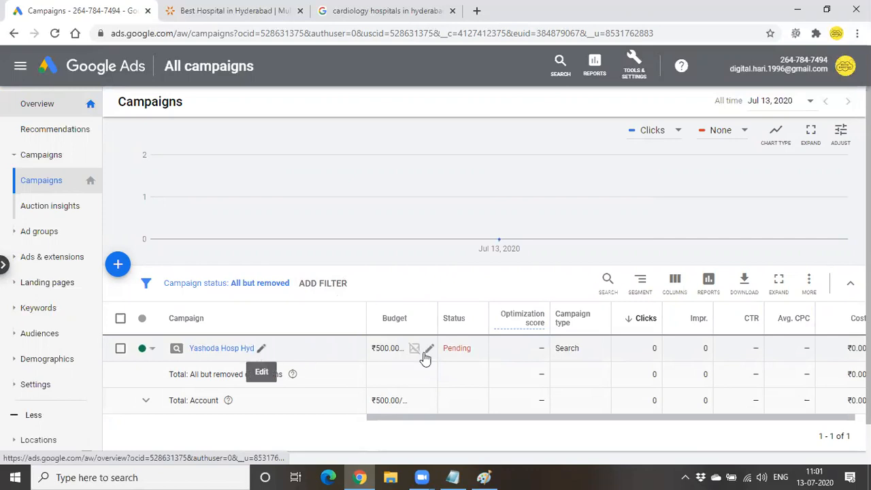
click(432, 349)
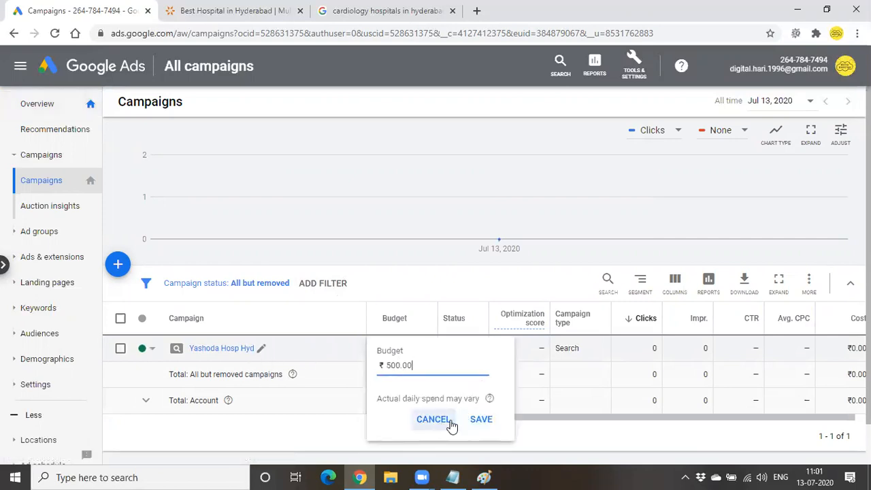
click(481, 419)
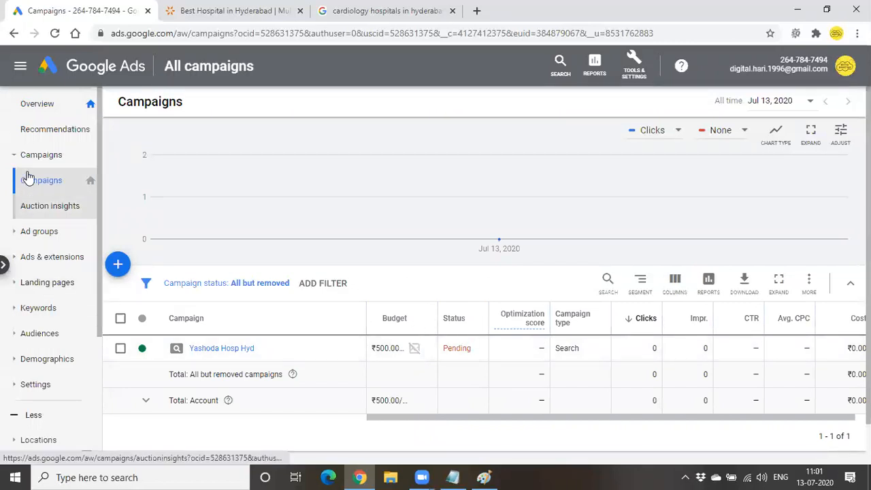
Review the list of ad groups and the list of search keywords across all campaigns.
click(29, 233)
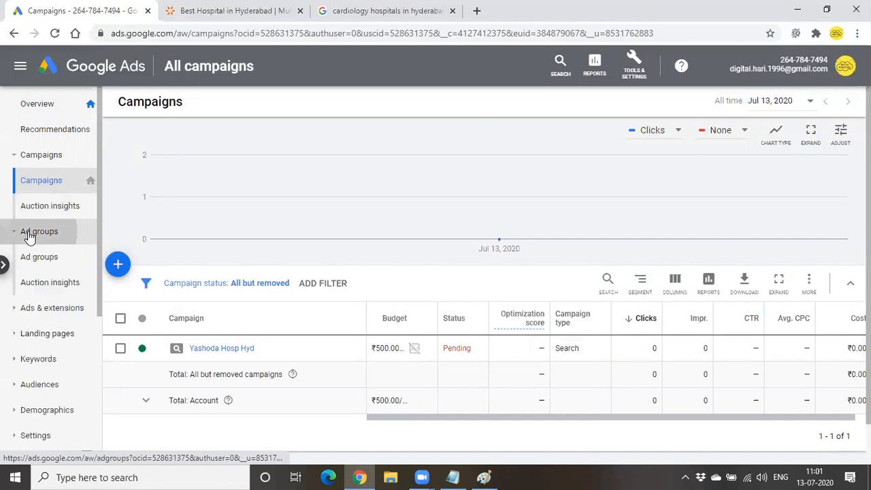
scroll(297, 289, down, 2)
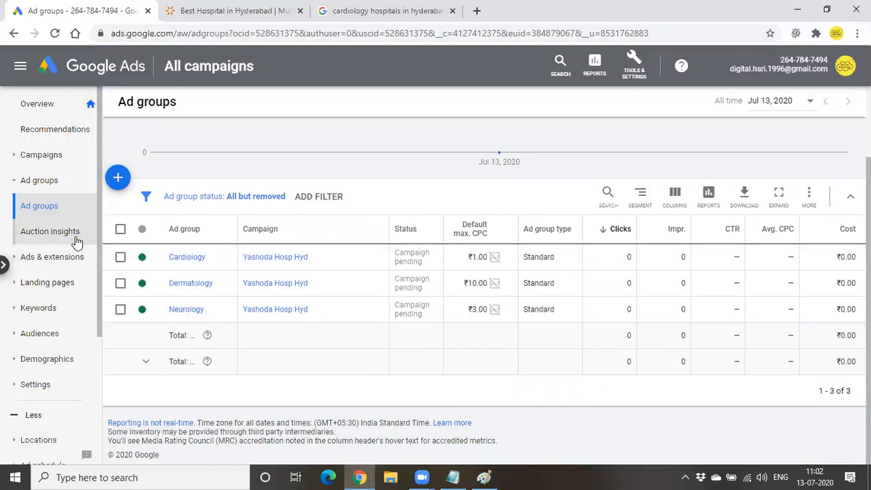
click(51, 310)
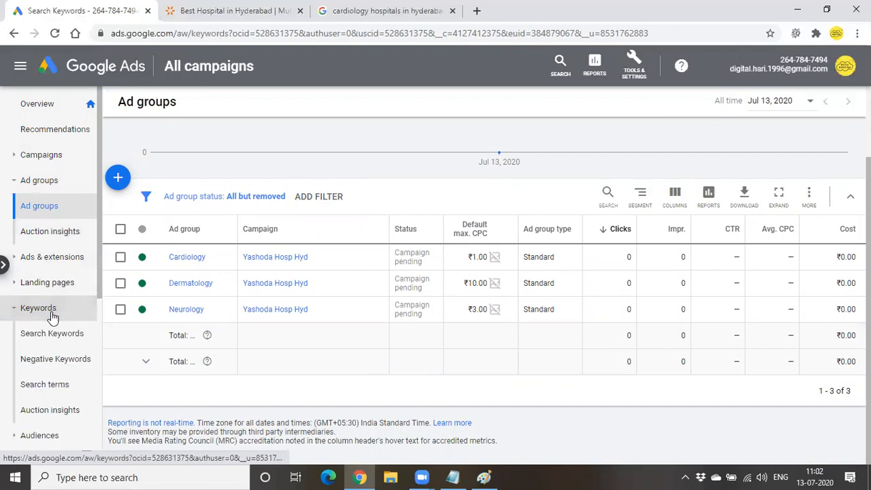
scroll(317, 317, down, 2)
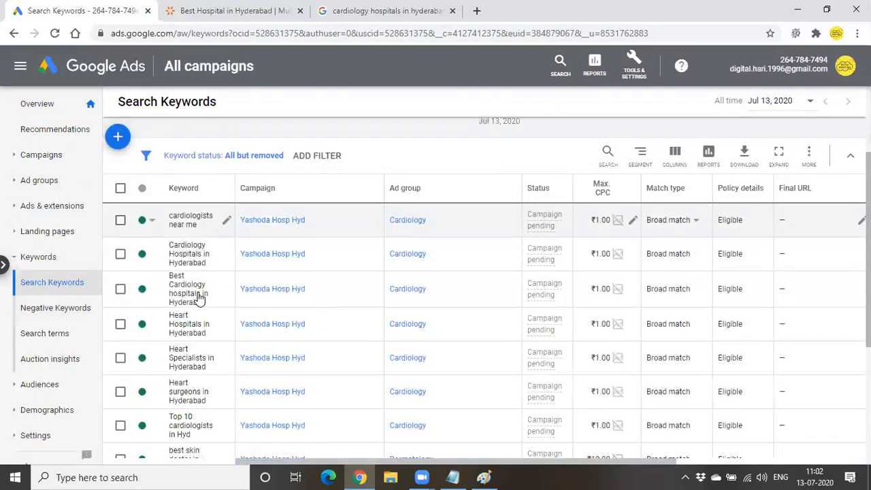
Select the Heart Hospitals in Hyderabad keyword and inspect its available edit actions without applying any.
scroll(201, 347, down, 1)
click(121, 260)
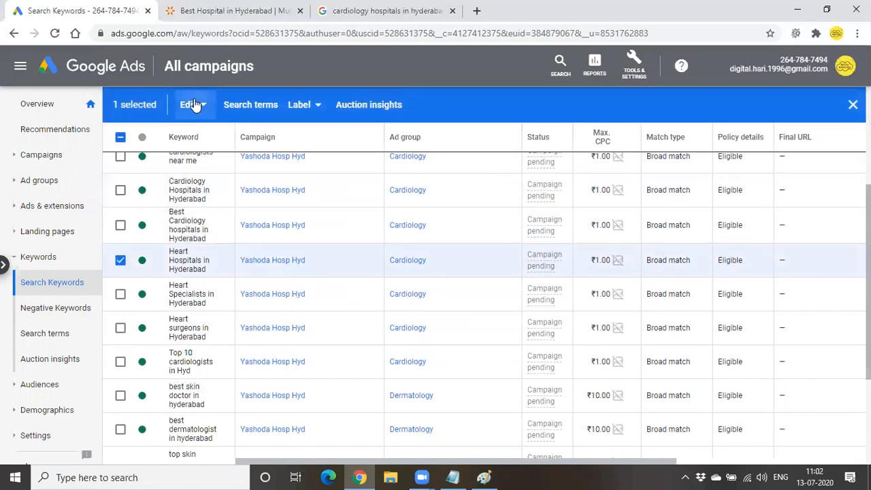
click(192, 104)
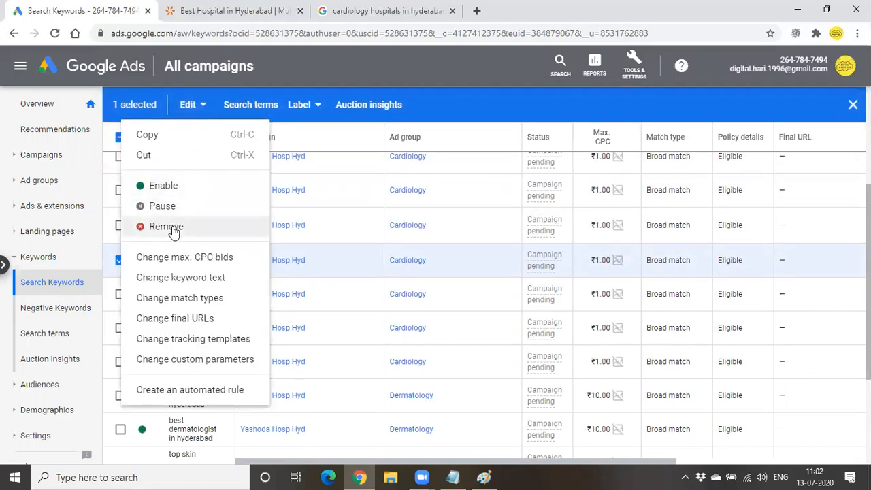
click(201, 106)
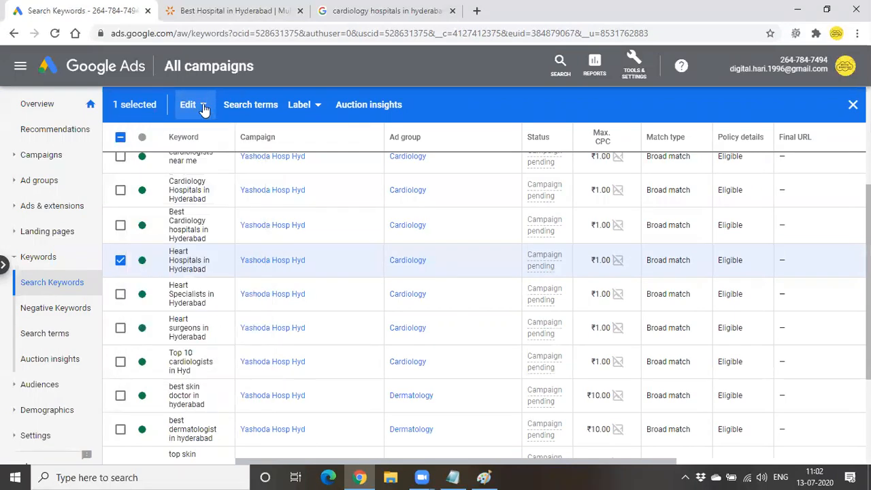
scroll(197, 286, up, 3)
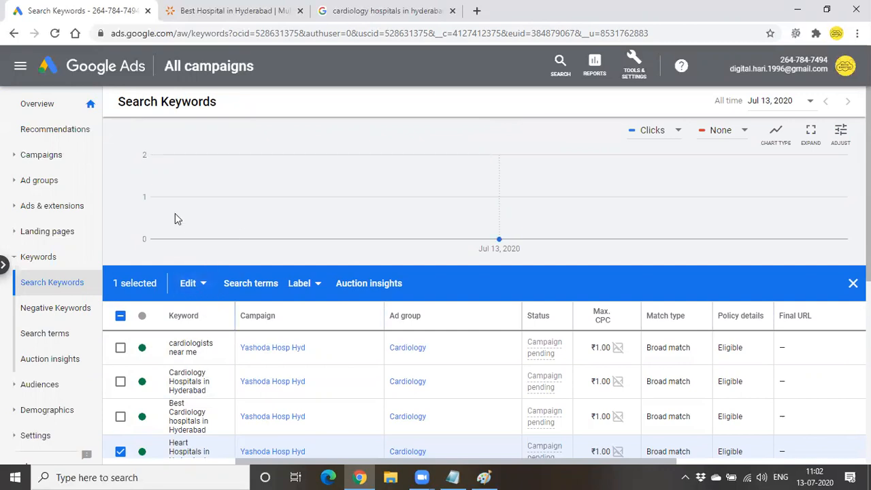
Review the targeted location of the Yashoda Hosp Hyd campaign and return to the account overview.
click(37, 103)
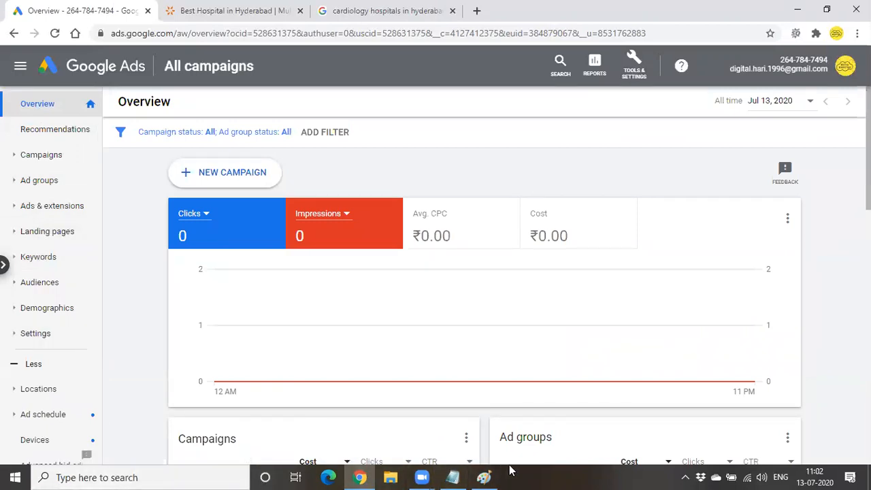
click(24, 388)
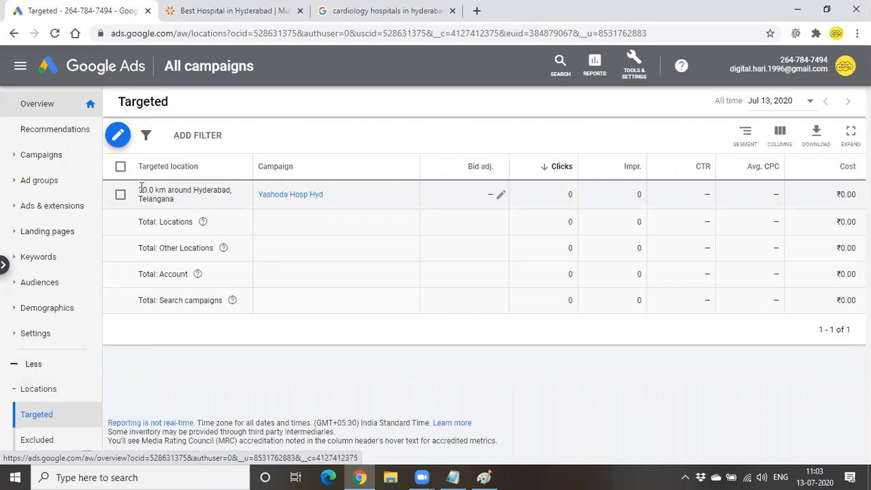
drag(170, 190, 198, 207)
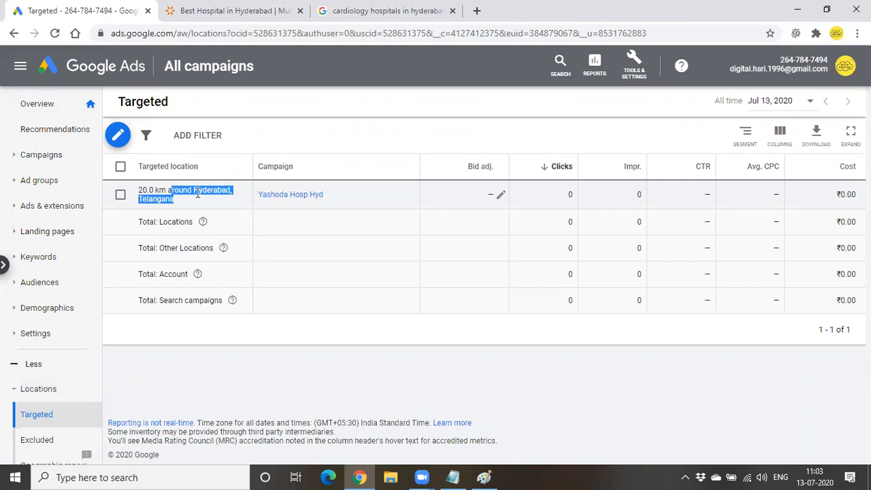
click(47, 105)
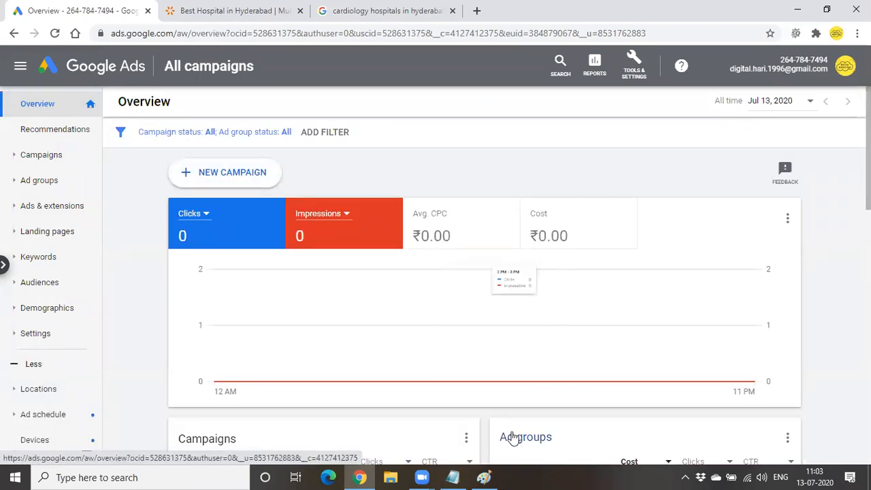
Switch to the Paint diagram and mark the Banglore box with a slanted black brush stroke and a horizontal one under its label.
click(484, 477)
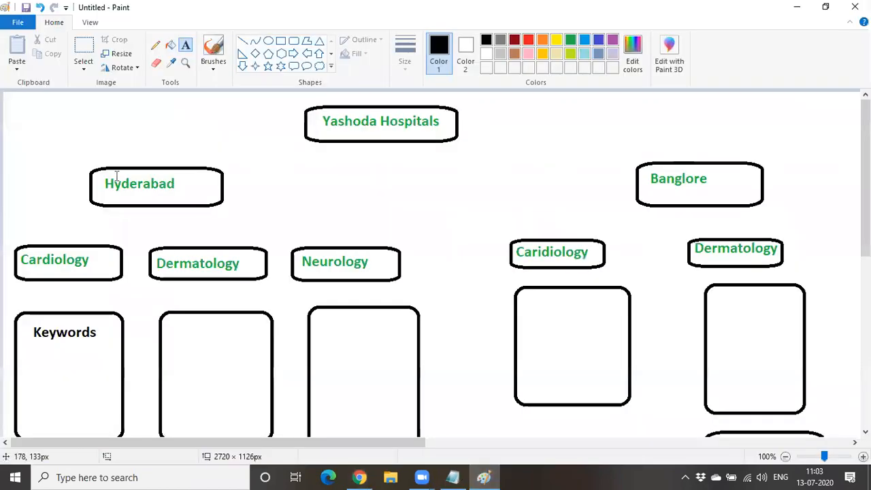
drag(317, 115, 486, 136)
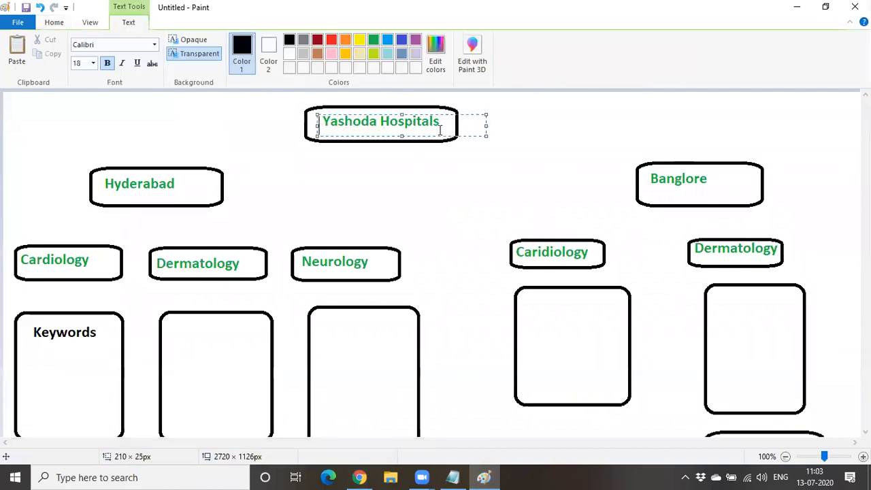
click(197, 184)
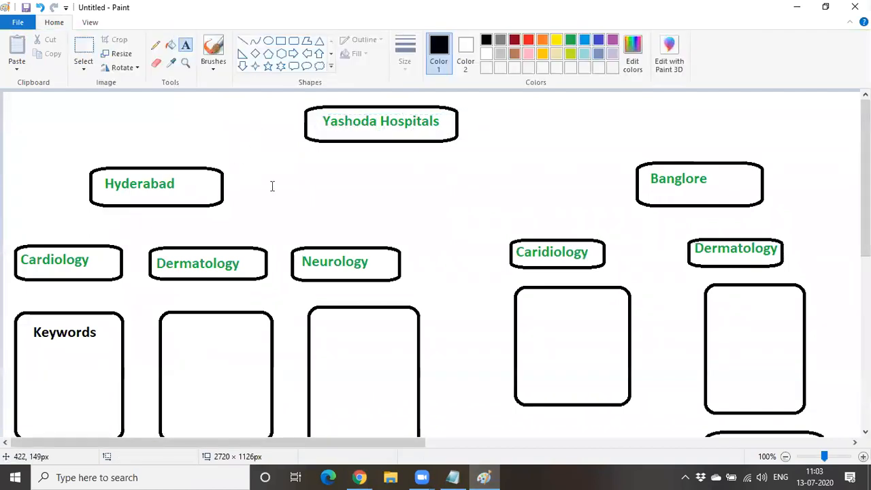
click(215, 53)
drag(584, 186, 701, 149)
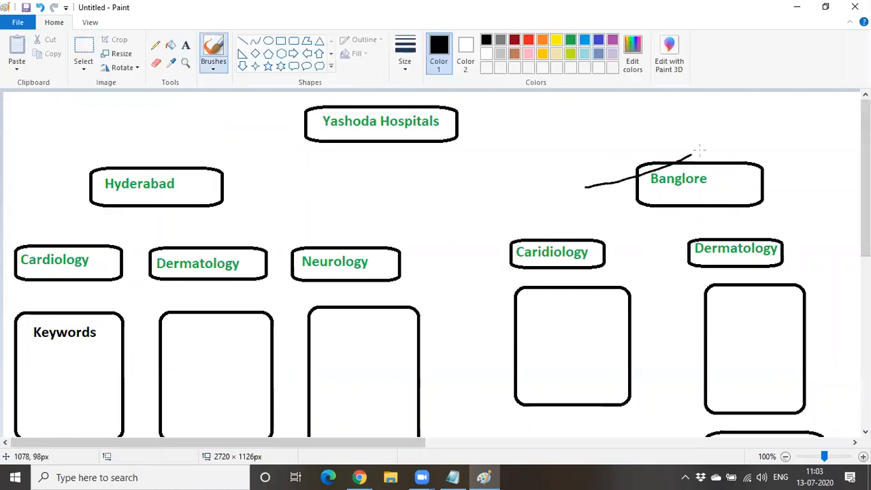
drag(694, 194, 744, 194)
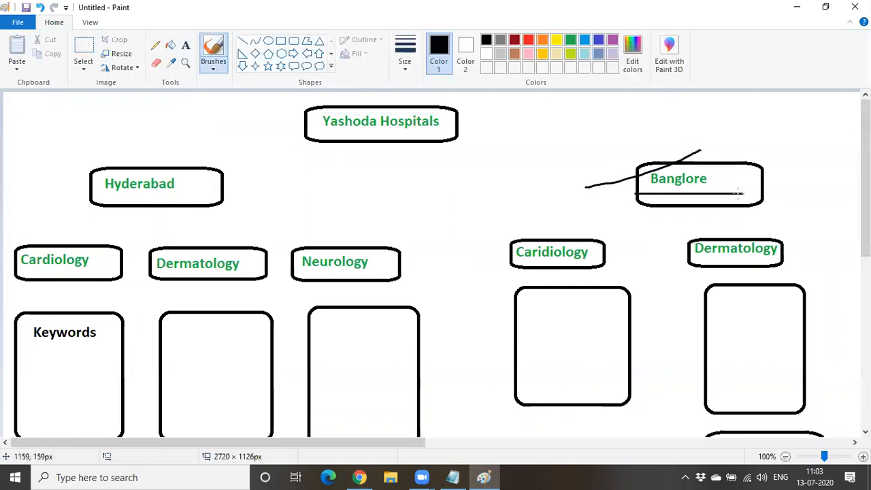